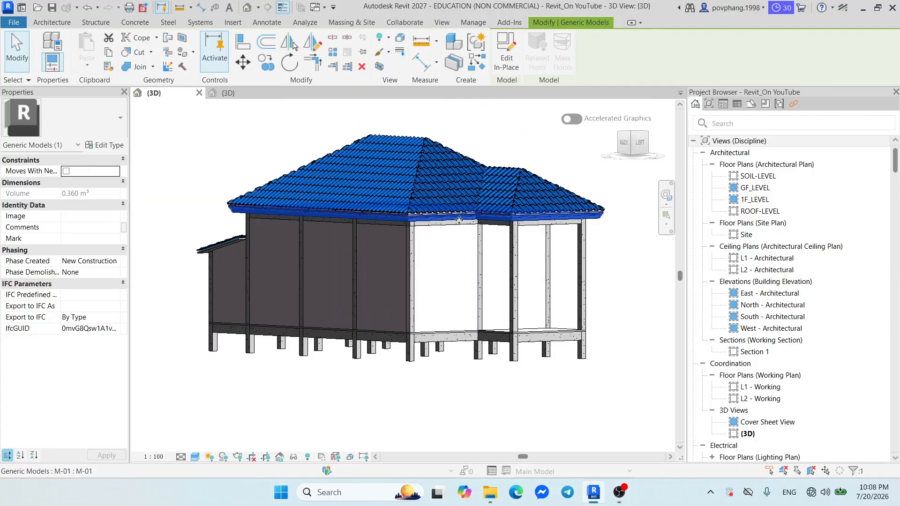
Examine the roofed house model, its brick walls and columns from several sides in 3D.
key("Escape")
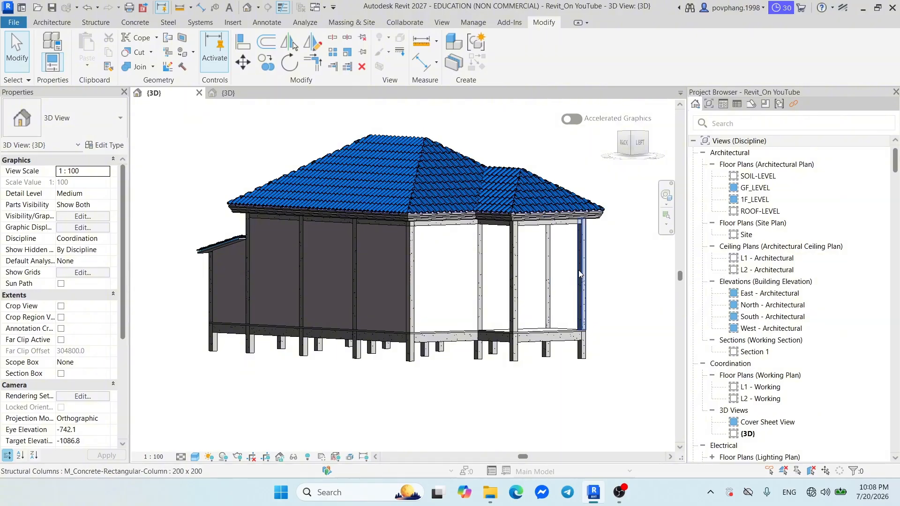
middle_click_drag(596, 288, 427, 317, "shift")
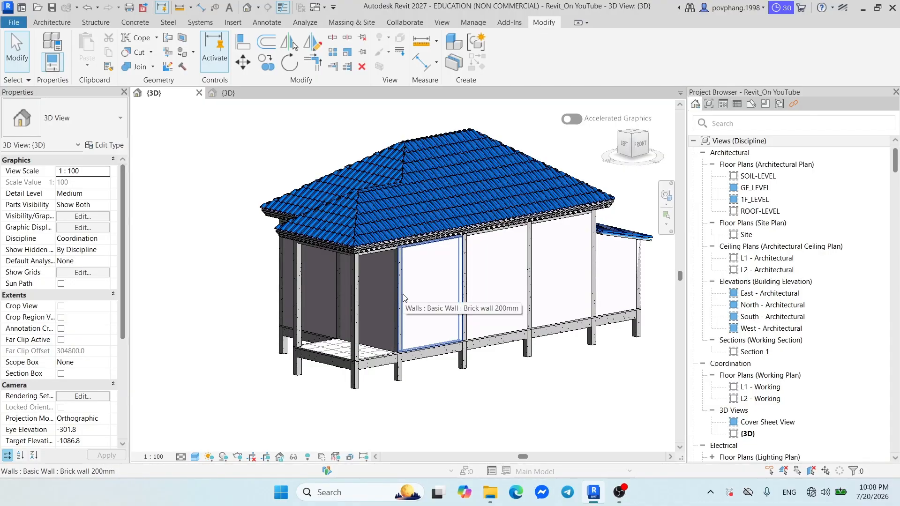
middle_click_drag(411, 352, 319, 322, "shift")
scroll(432, 280, "up", 5)
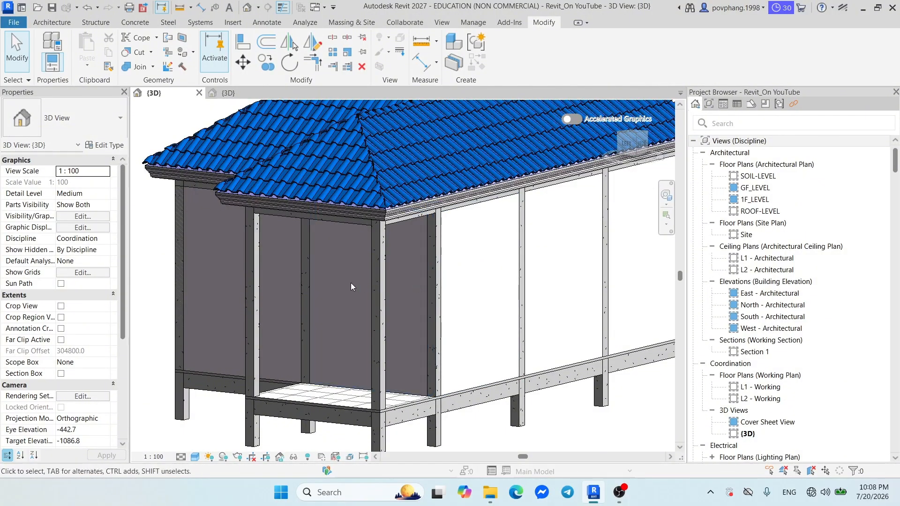
scroll(351, 283, "down", 3)
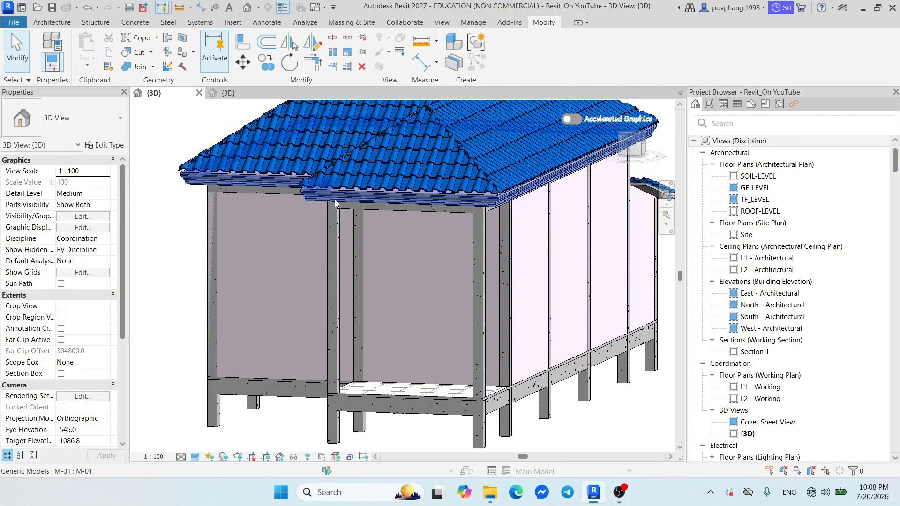
middle_click_drag(335, 199, 327, 286, "shift")
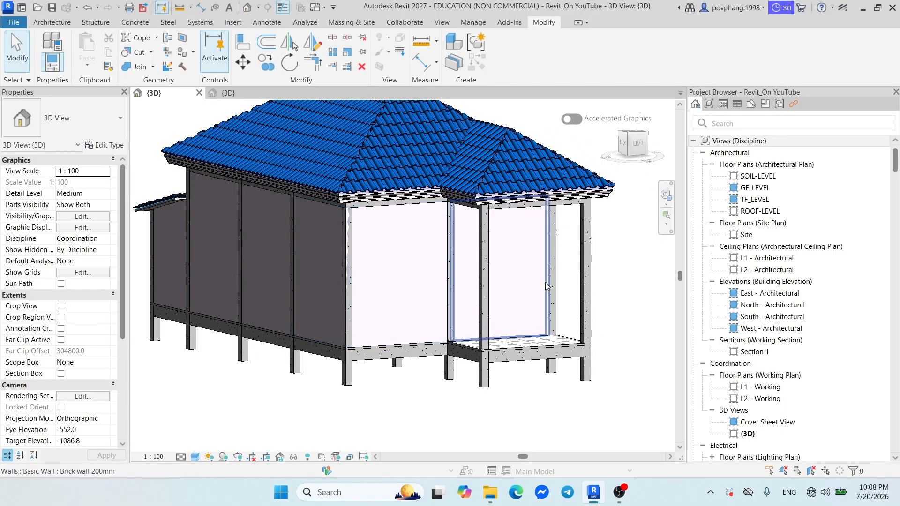
middle_click_drag(549, 329, 473, 300, "shift")
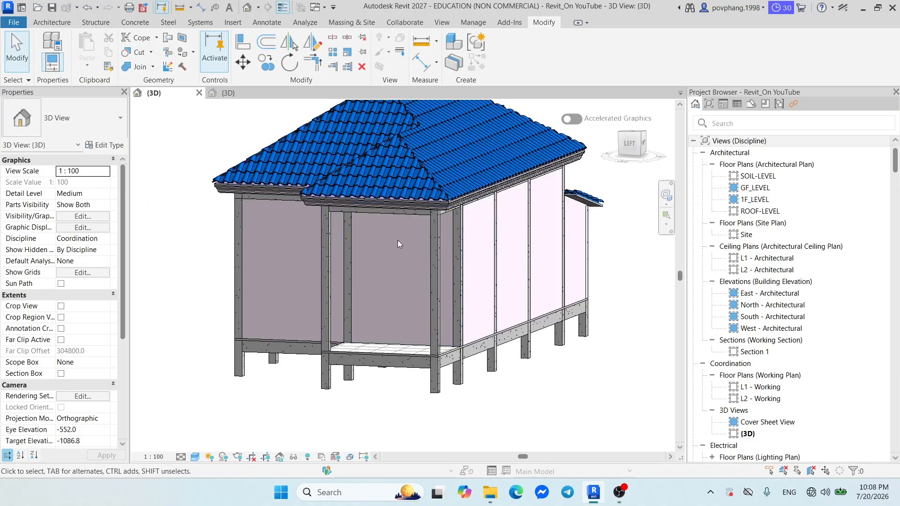
Draw a vertical curtain wall of type _Not Defined, about 4000 mm long, west of the building in the GF_LEVEL floor plan.
double_click(755, 187)
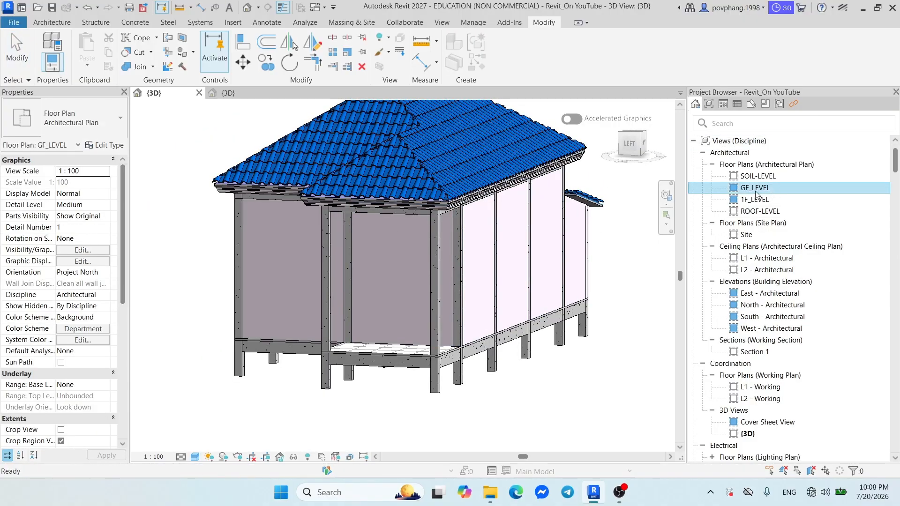
middle_click_drag(281, 227, 391, 215)
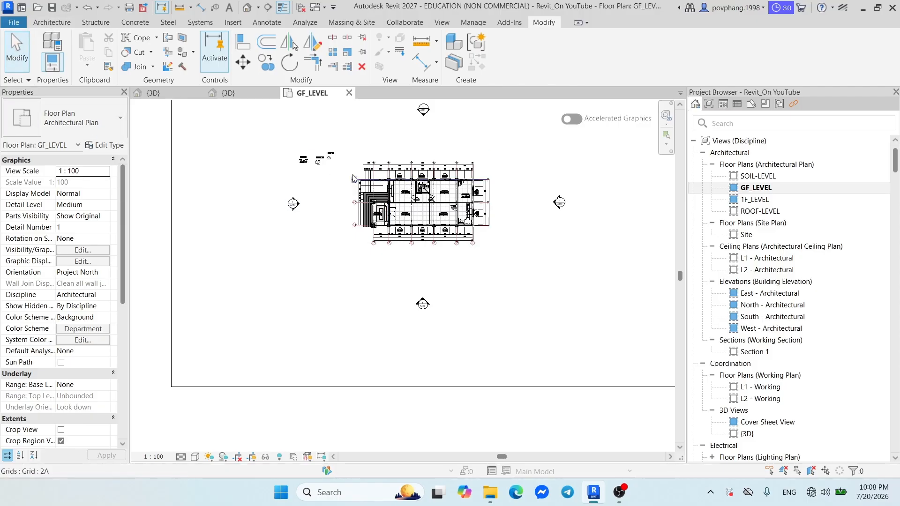
left_click(42, 25)
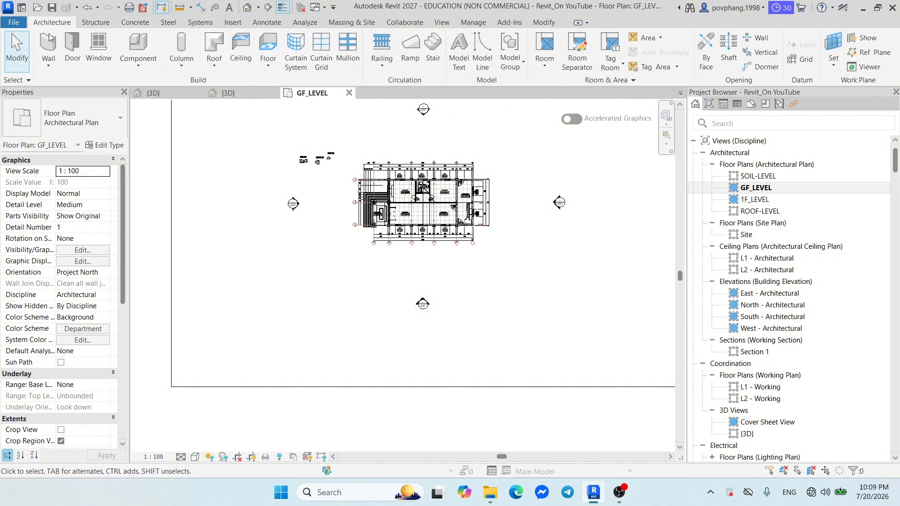
left_click(48, 66)
left_click(82, 89)
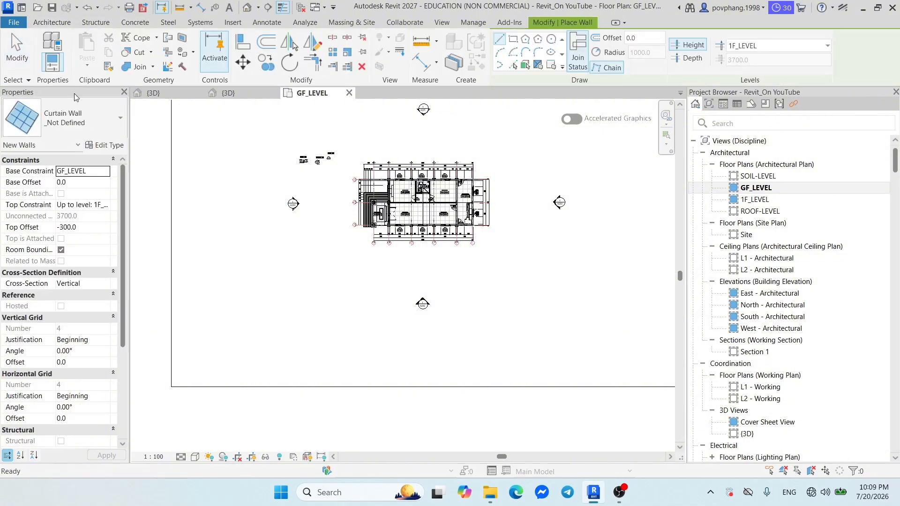
left_click(71, 127)
left_click(70, 127)
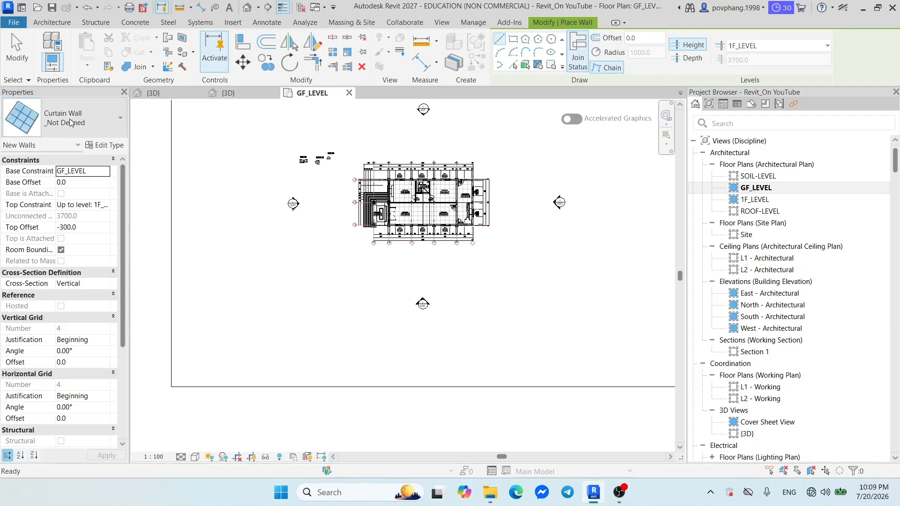
left_click(70, 126)
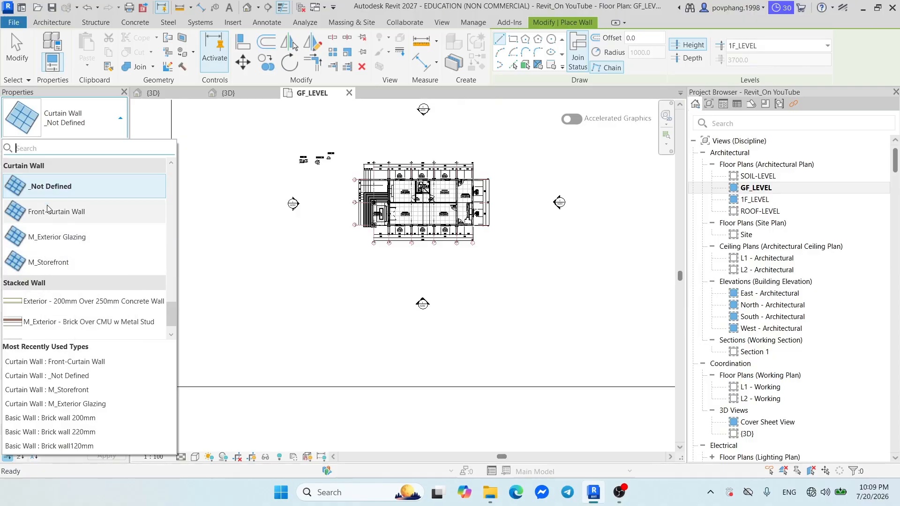
left_click(78, 194)
left_click(253, 224)
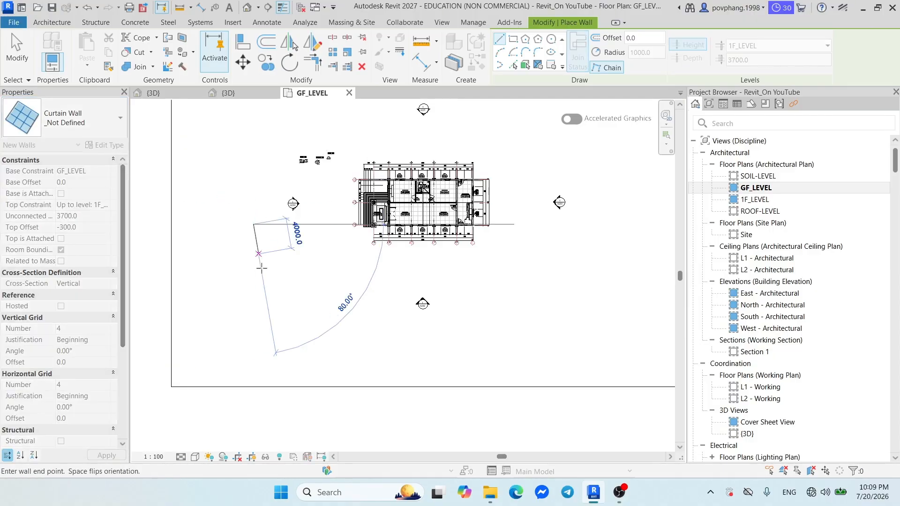
left_click(253, 254)
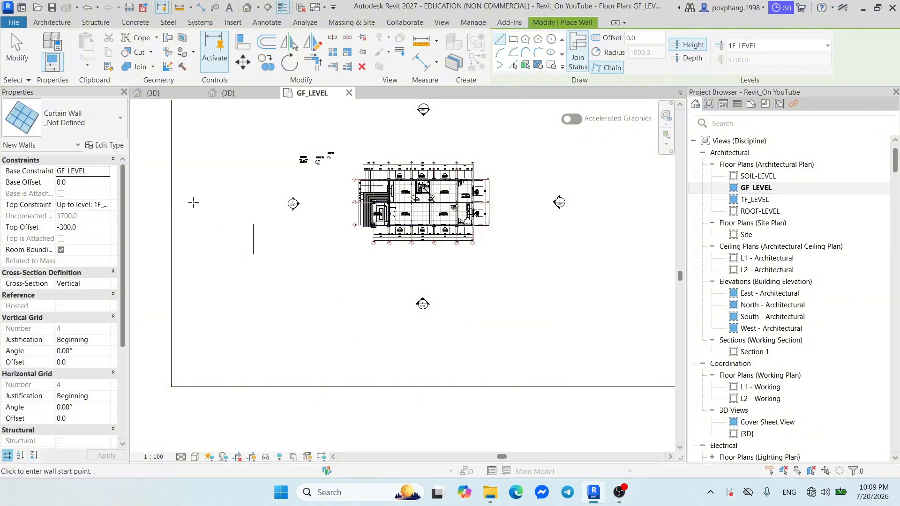
Draw a parallel M_Exterior Glazing curtain wall of about the same length, about 2000 mm west of the _Not Defined one.
left_click(72, 133)
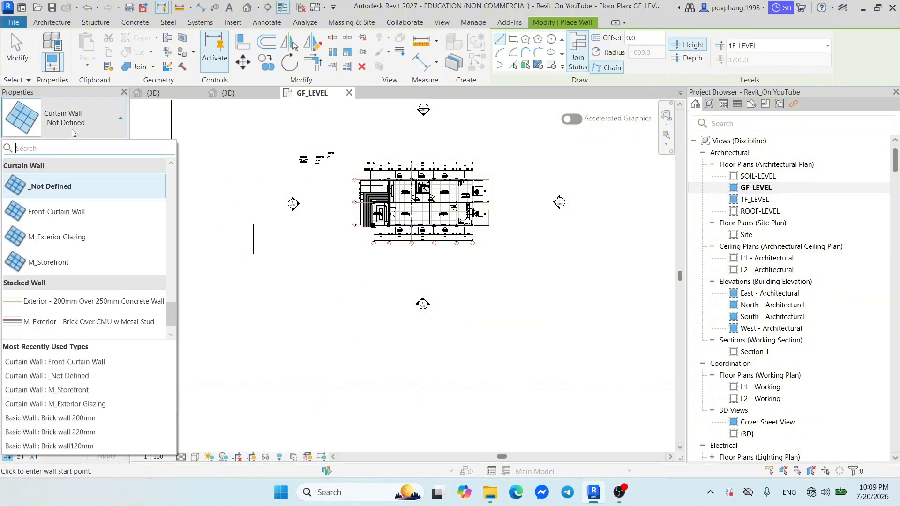
left_click(57, 237)
left_click(239, 224)
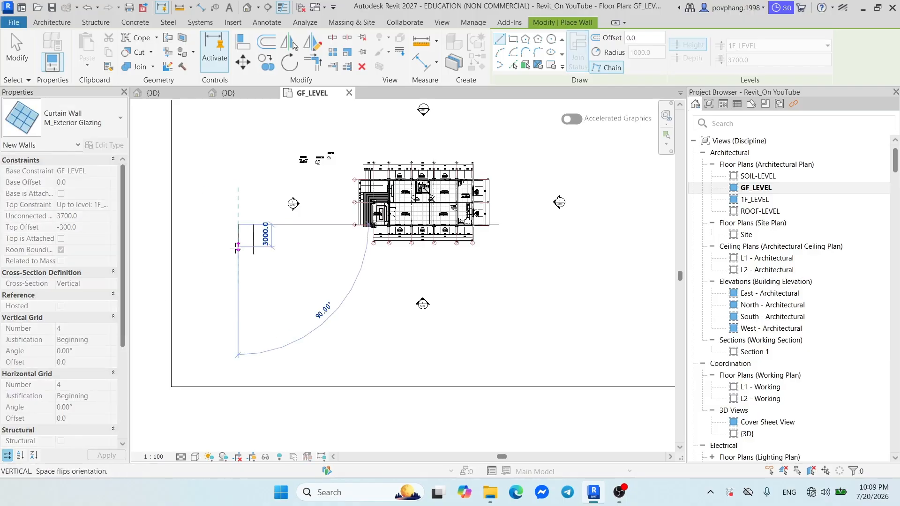
left_click(236, 254)
key("Escape")
Draw a parallel M_Storefront curtain wall of matching length, about 2000 mm west of the M_Exterior Glazing wall.
left_click(70, 128)
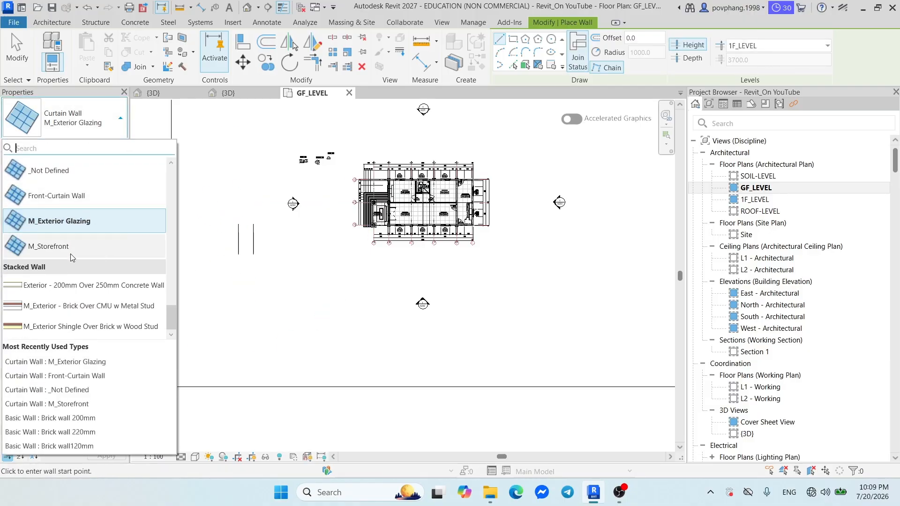
left_click(70, 254)
left_click(222, 225)
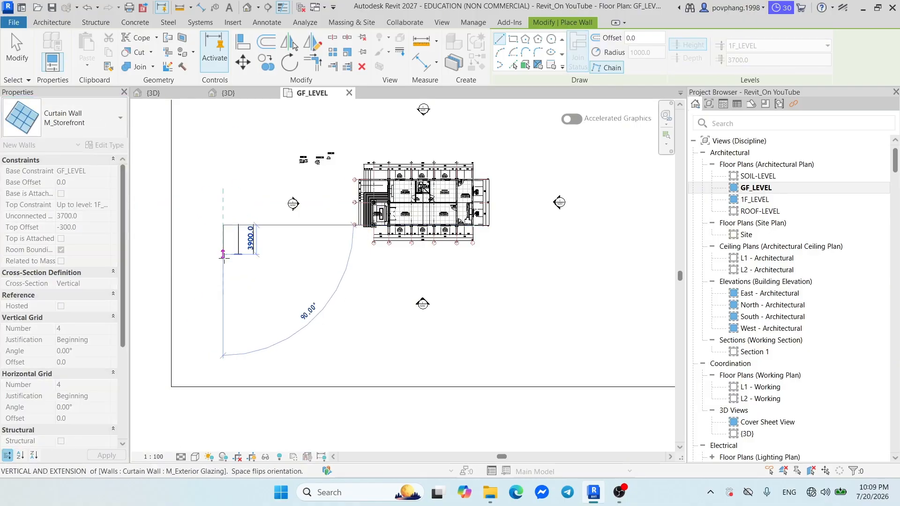
left_click(223, 254)
key("Escape")
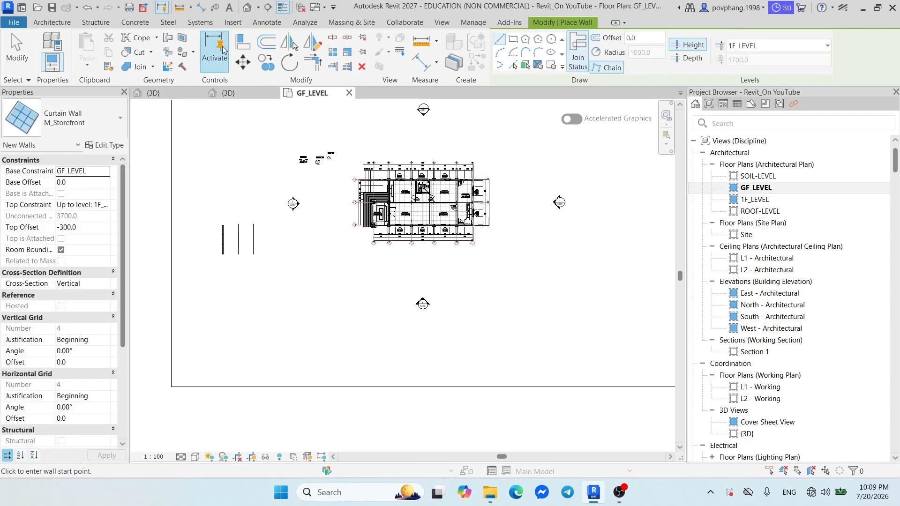
Examine the three new curtain walls in the 3D view and compare their grids, panels and mullions.
left_click(170, 96)
middle_click_drag(347, 295, 468, 263, "shift")
scroll(468, 187, "down", 1)
key("Escape")
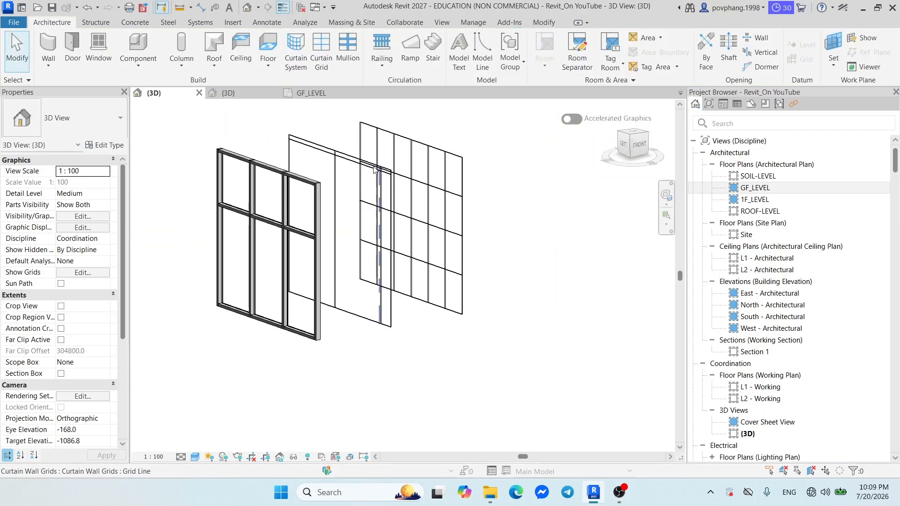
left_click(463, 178)
left_click(513, 227)
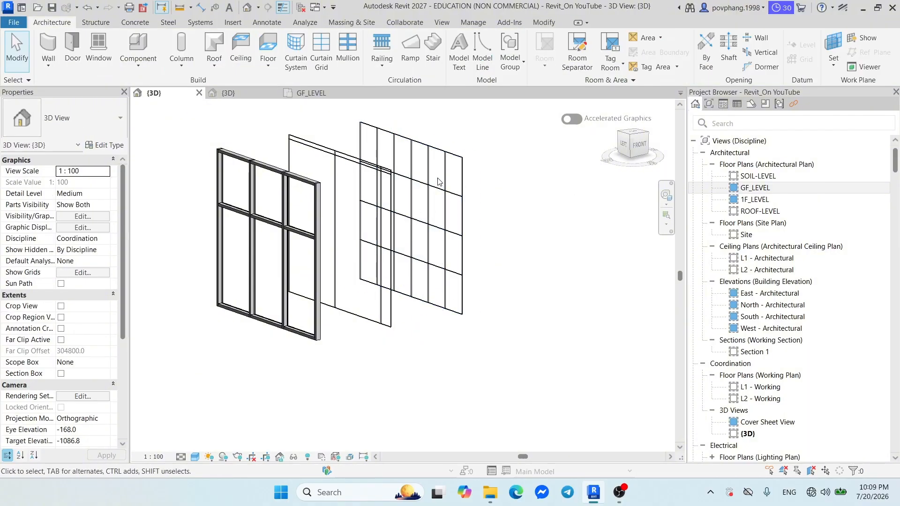
left_click(415, 185)
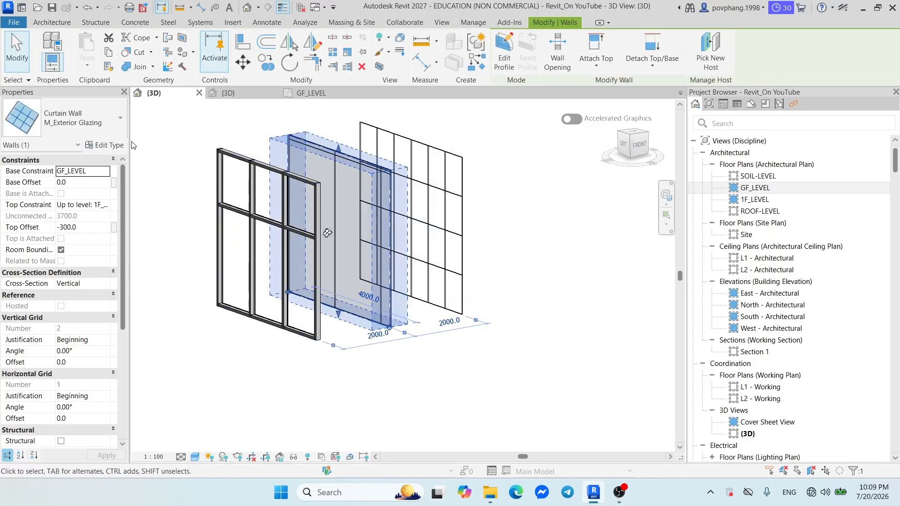
left_click(347, 190)
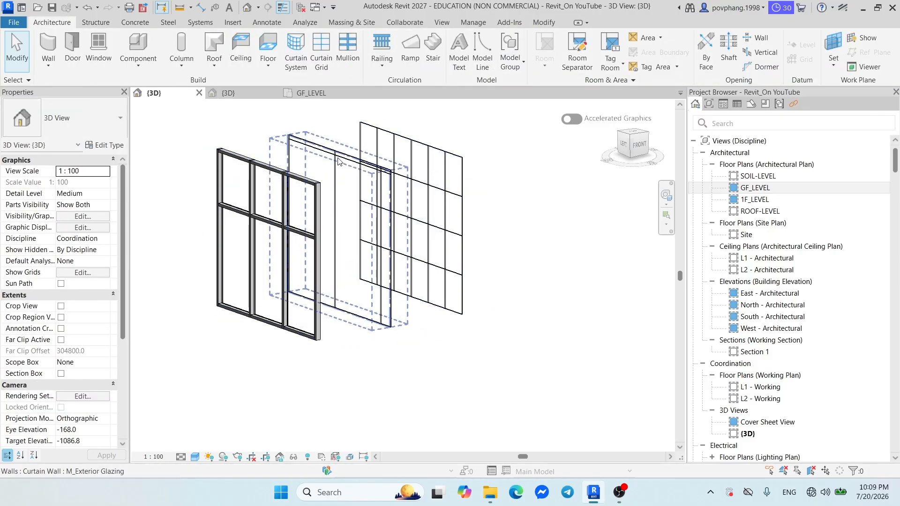
left_click(348, 190)
middle_click_drag(347, 190, 466, 244, "shift")
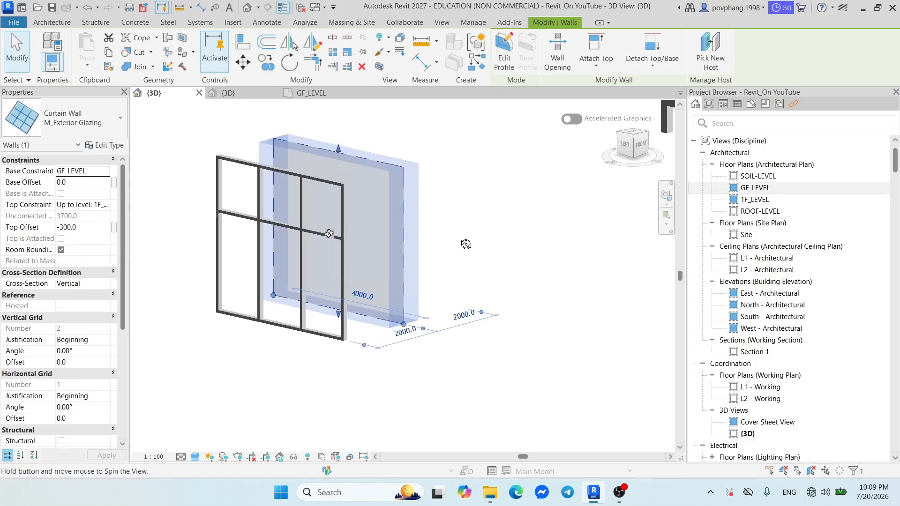
key("Escape")
middle_click_drag(526, 222, 542, 227, "shift")
Set the _Not Defined curtain wall type's vertical and horizontal grid layouts to None and delete its generated gridlines.
left_click(451, 181)
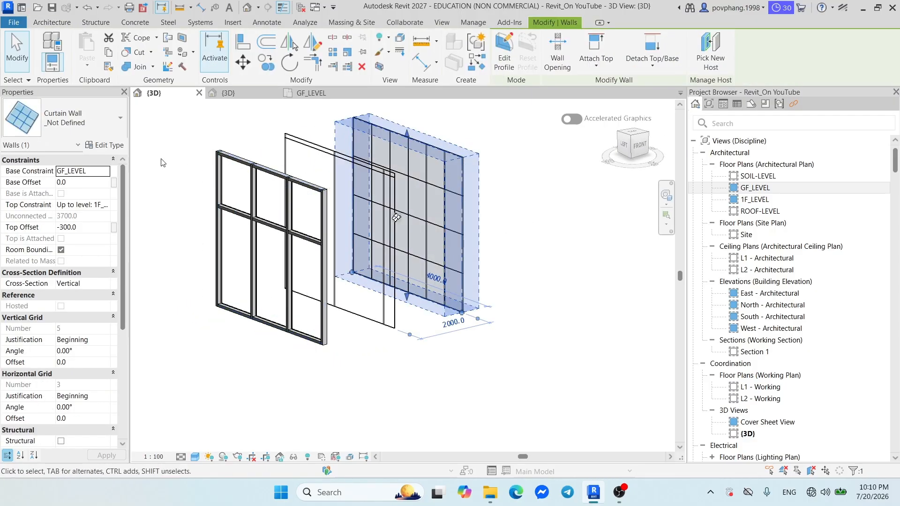
left_click(77, 125)
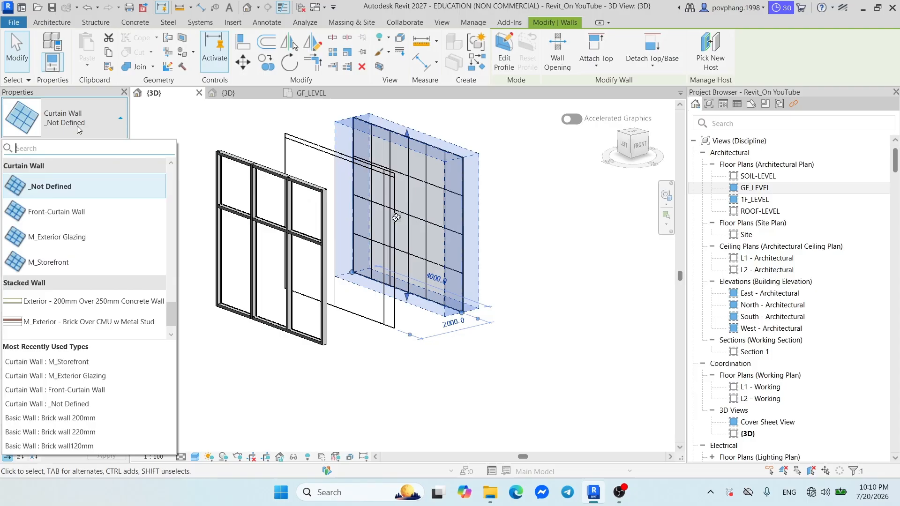
left_click(77, 187)
left_click(105, 145)
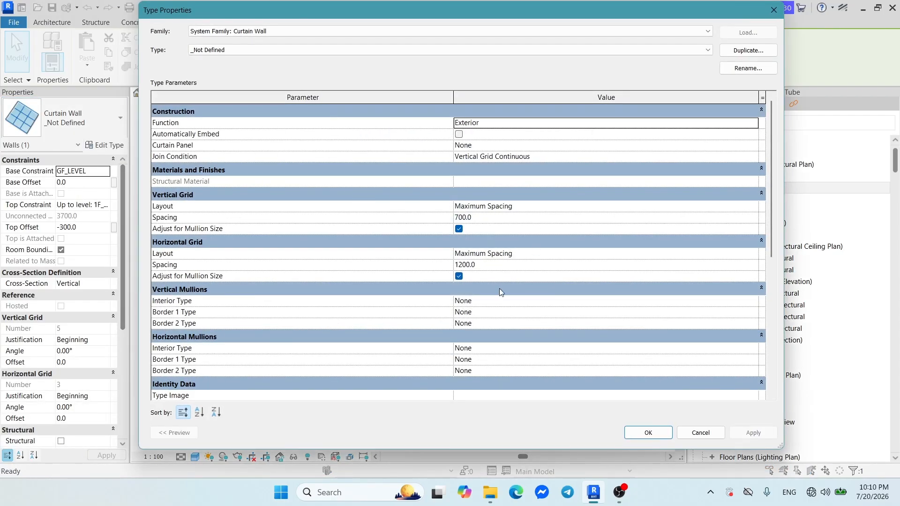
scroll(499, 289, "down", 3)
scroll(478, 215, "up", 3)
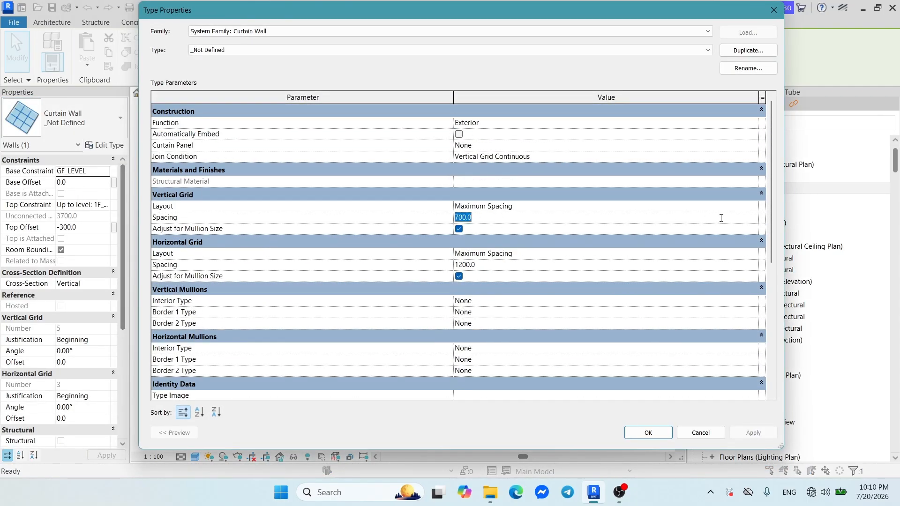
left_click(753, 206)
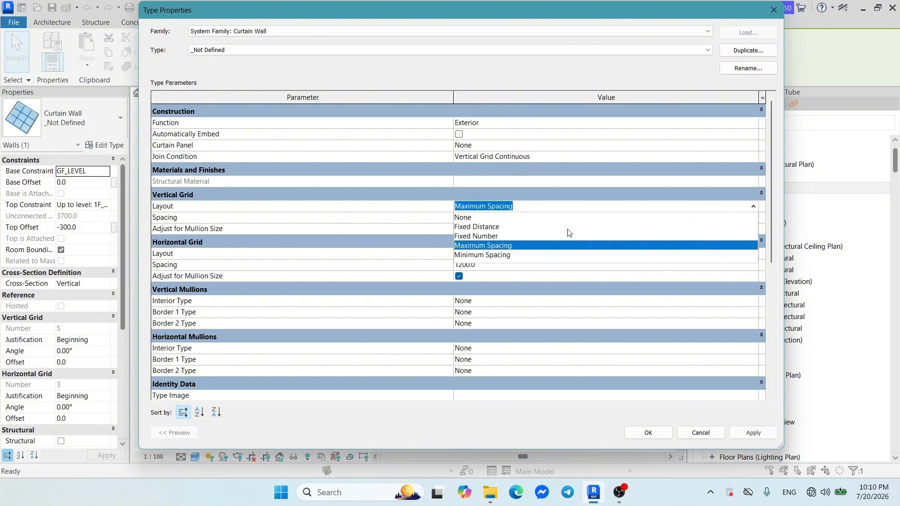
left_click(499, 218)
left_click(753, 253)
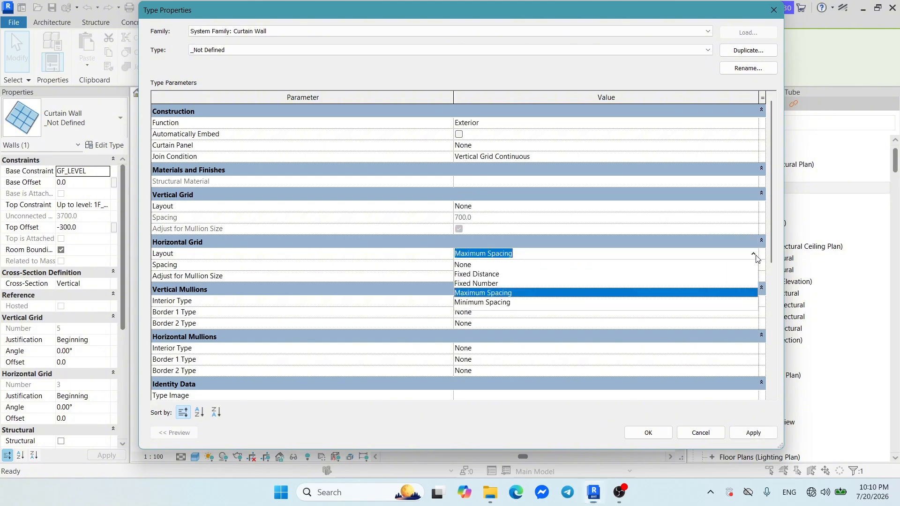
left_click(539, 263)
left_click(753, 431)
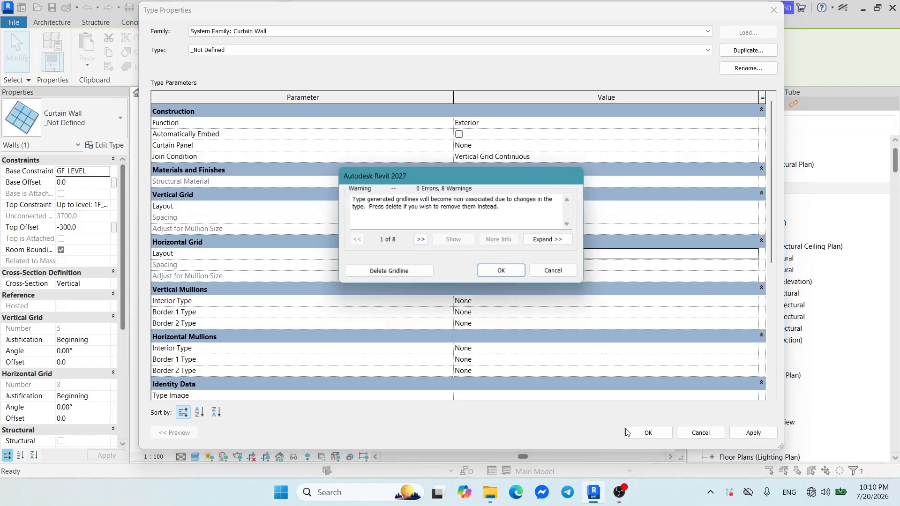
left_click(398, 268)
left_click(657, 433)
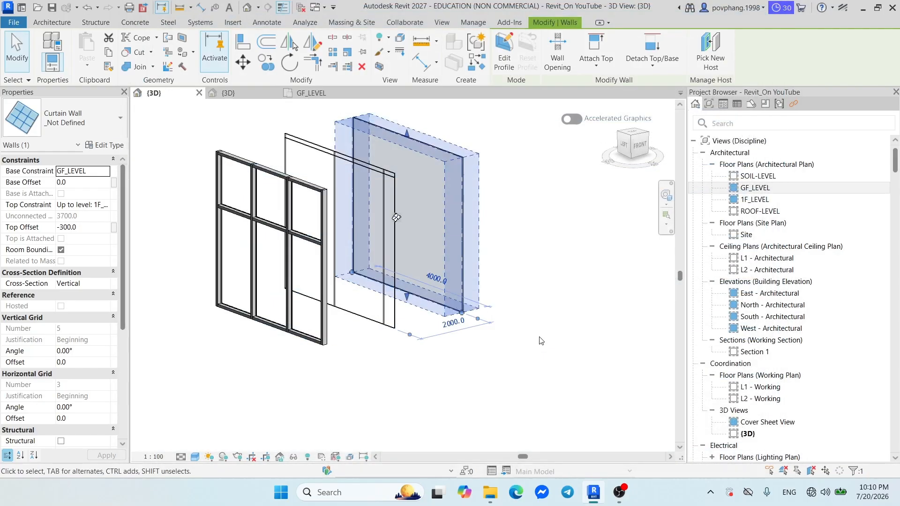
left_click(511, 329)
Inspect the M_Exterior Glazing wall between the plain and storefront curtain walls in 3D.
middle_click_drag(601, 318, 564, 324, "shift")
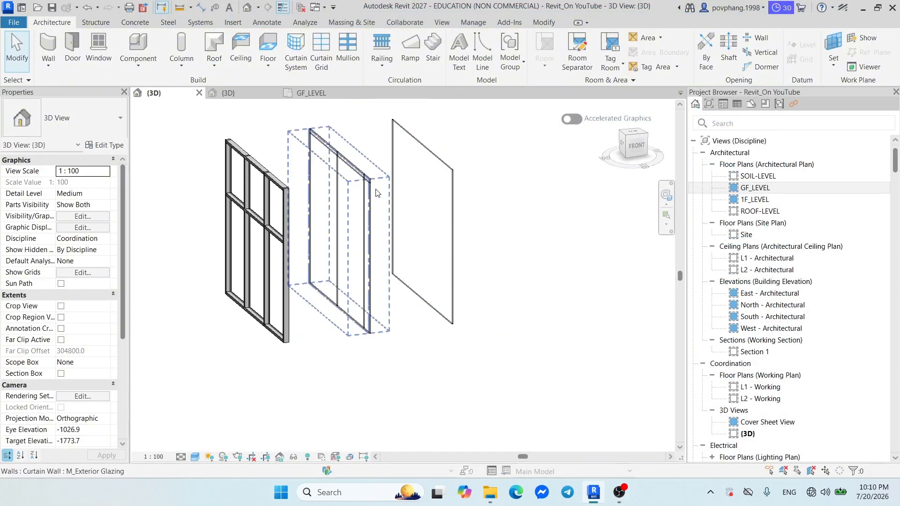
left_click(325, 233)
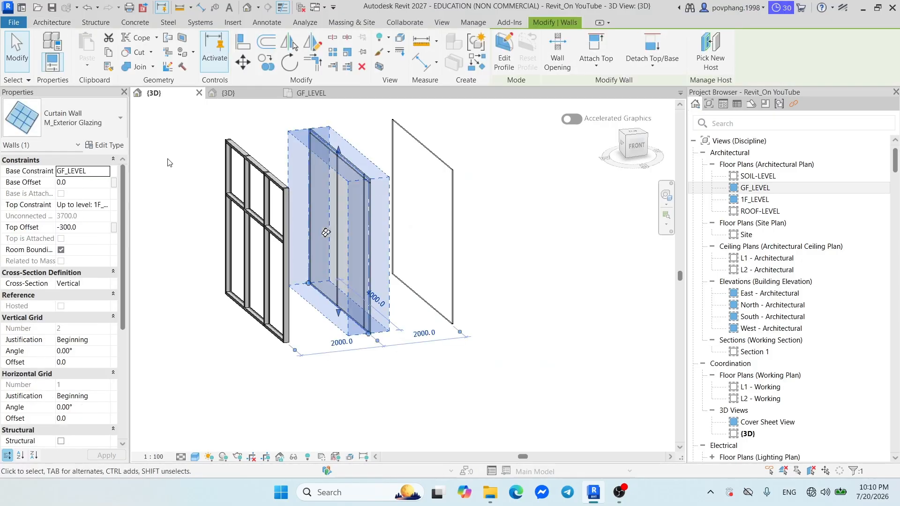
left_click(392, 300)
middle_click_drag(393, 300, 406, 295, "shift")
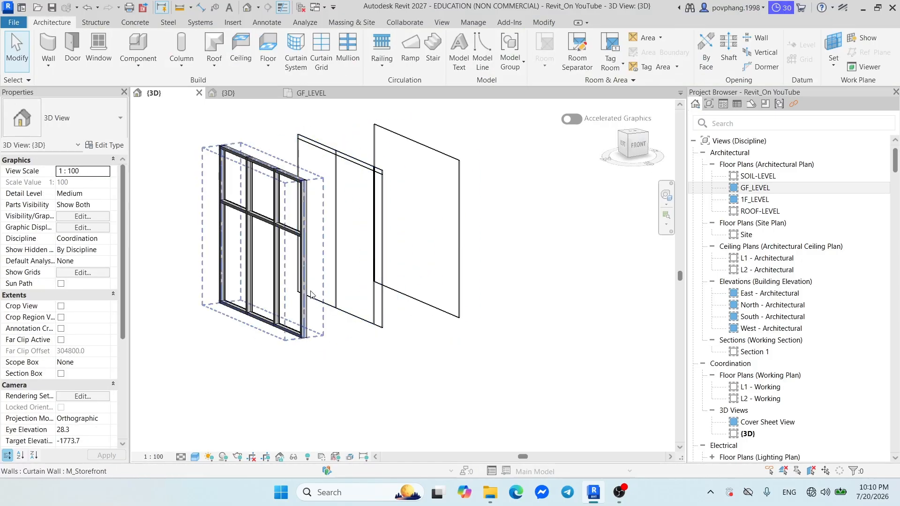
Inspect the M_Storefront mullions and the plain _Not Defined curtain wall from several angles in 3D.
left_click(262, 243)
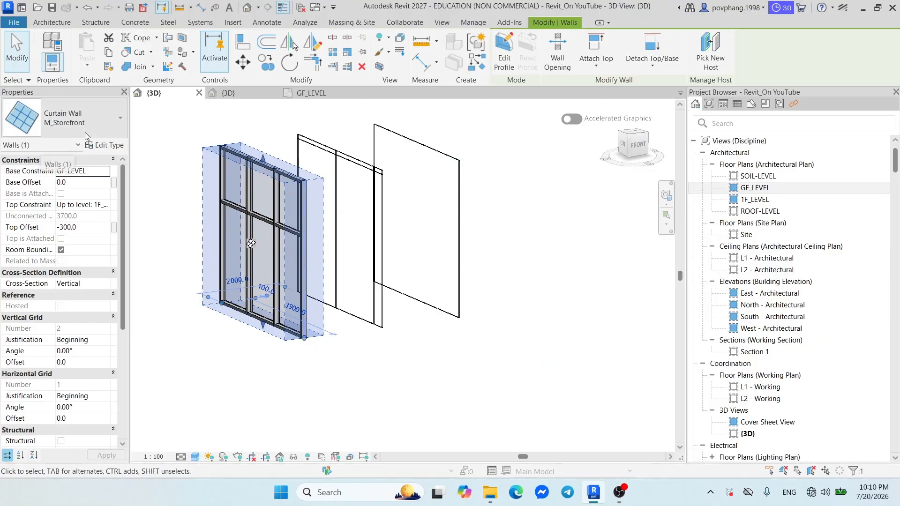
middle_click_drag(281, 216, 135, 271, "shift")
left_click(157, 262)
scroll(238, 165, "up", 2)
scroll(277, 179, "up", 3)
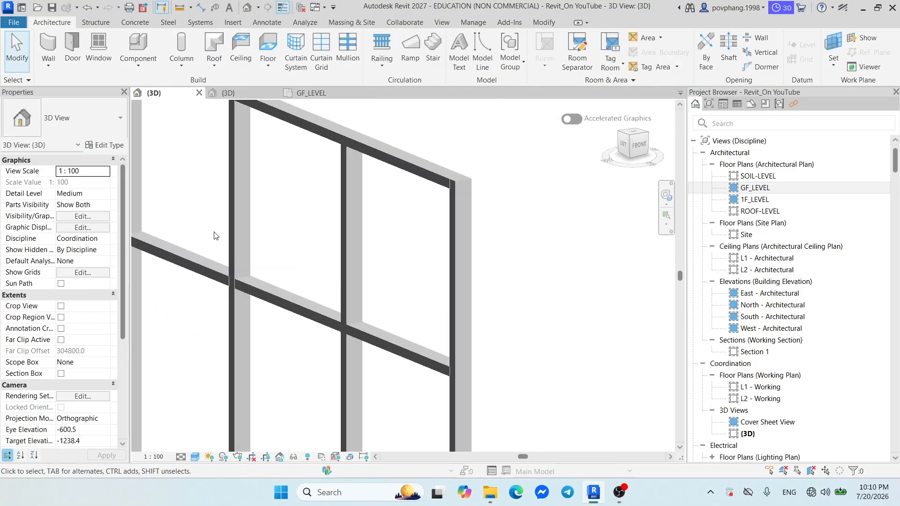
scroll(248, 232, "down", 3)
scroll(420, 217, "down", 3)
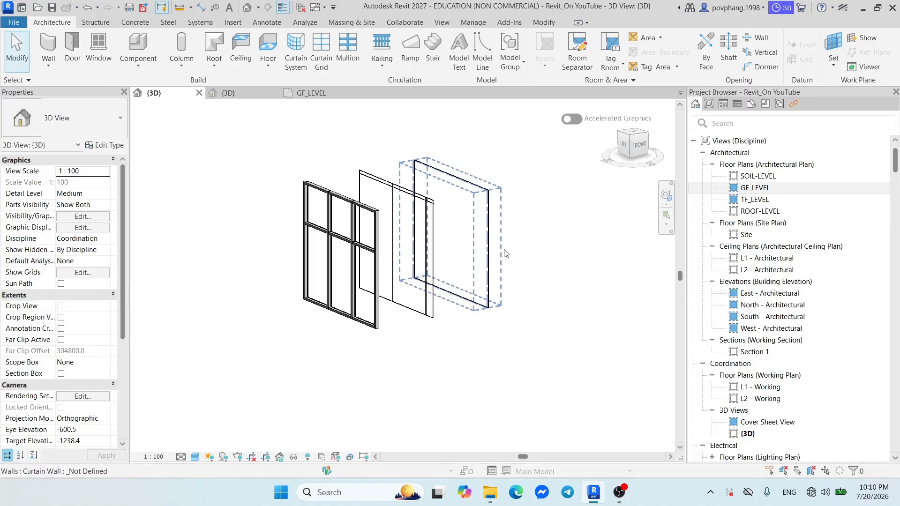
middle_click_drag(468, 267, 412, 309, "shift")
left_click(357, 268)
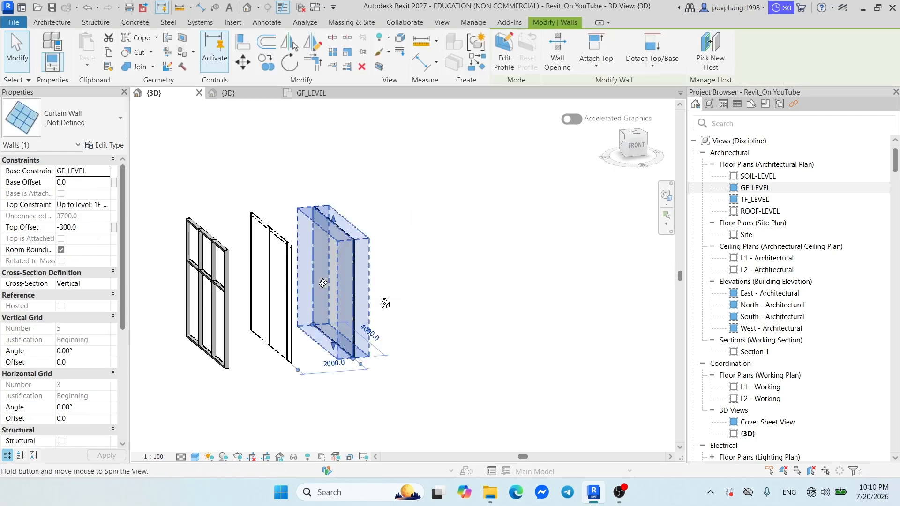
middle_click_drag(381, 247, 214, 264, "shift")
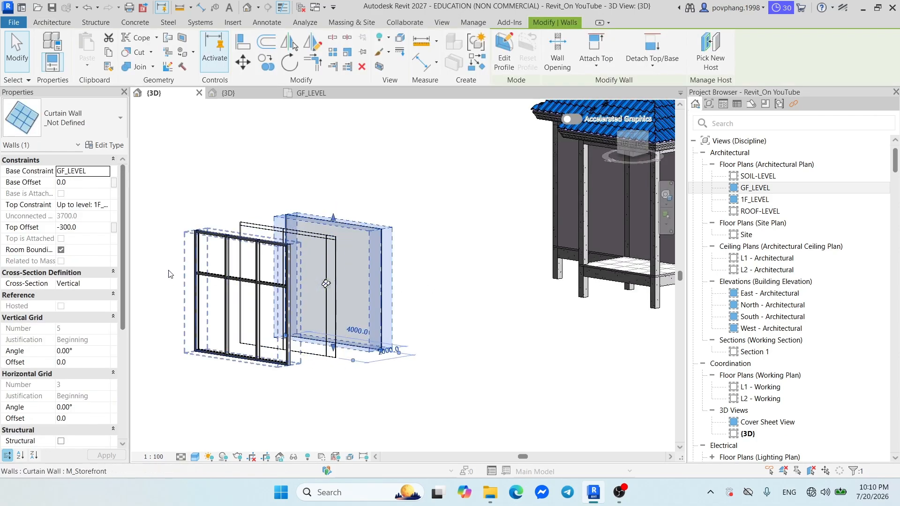
middle_click_drag(383, 251, 426, 298, "shift")
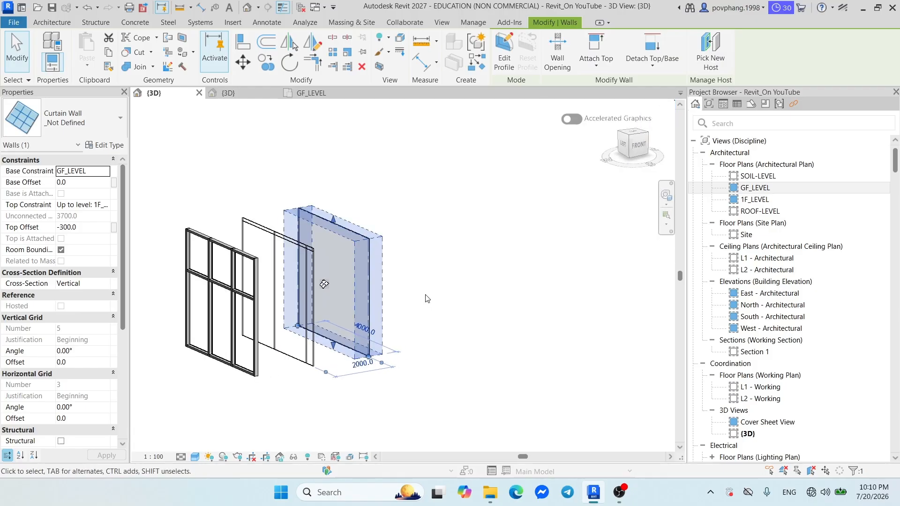
left_click(465, 286)
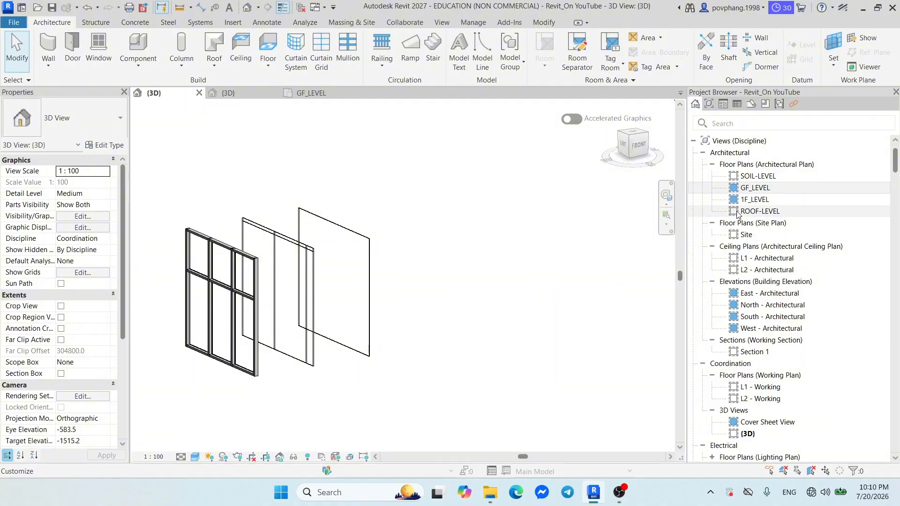
Open the GF_LEVEL floor plan and choose the _Not Defined curtain wall type for an architectural wall at the west opening of BEDROOM-01.
double_click(763, 190)
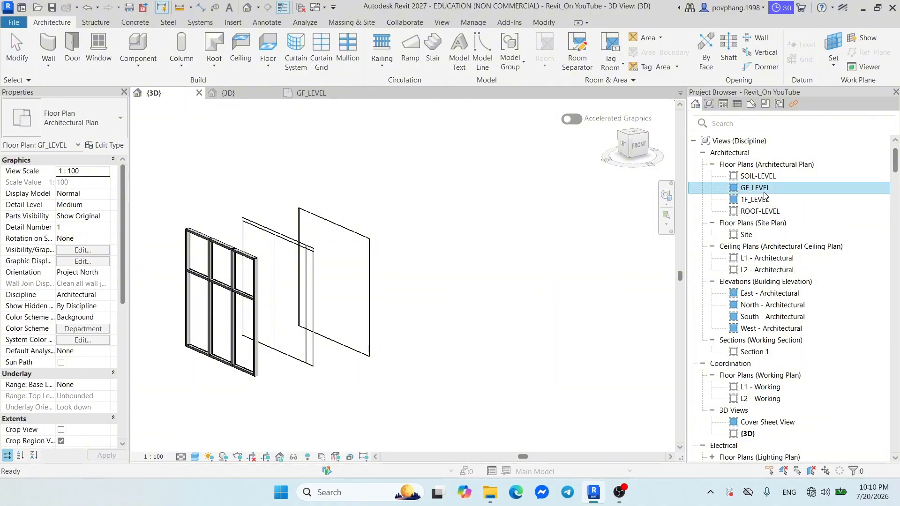
scroll(434, 256, "up", 8)
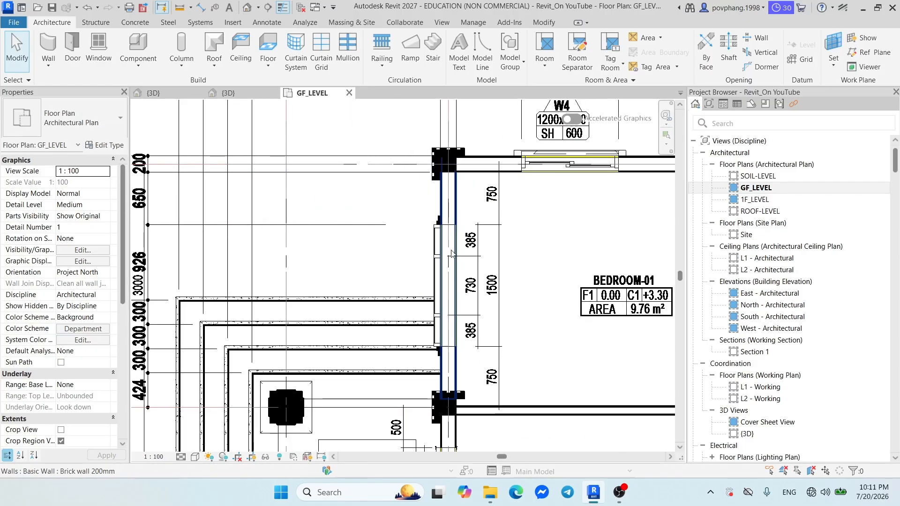
middle_click_drag(434, 256, 362, 238)
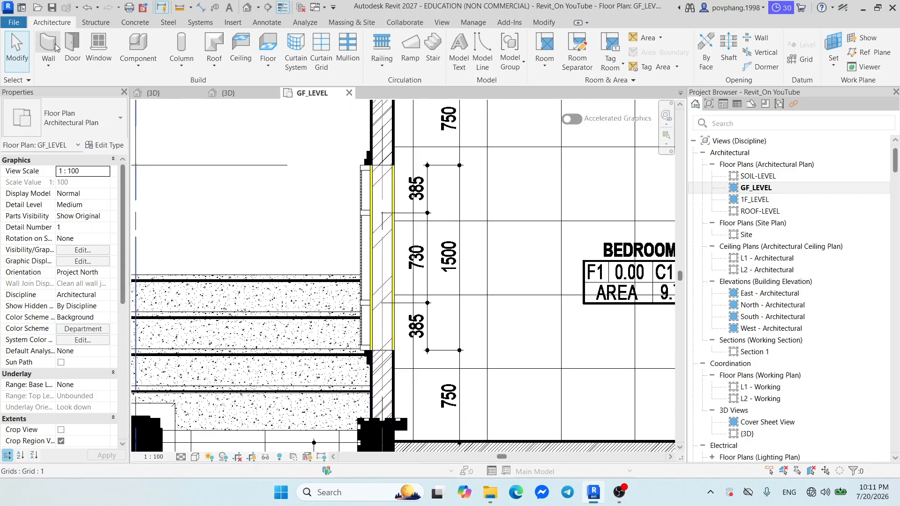
left_click(54, 67)
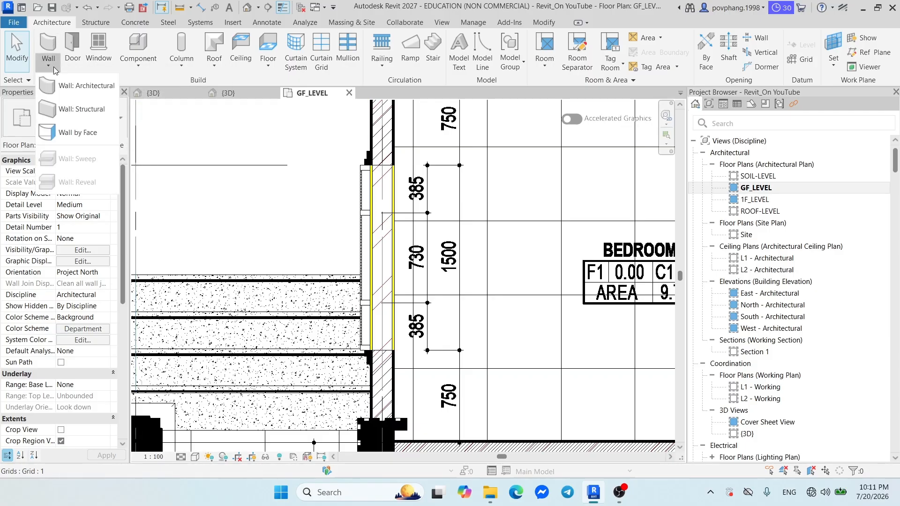
left_click(70, 86)
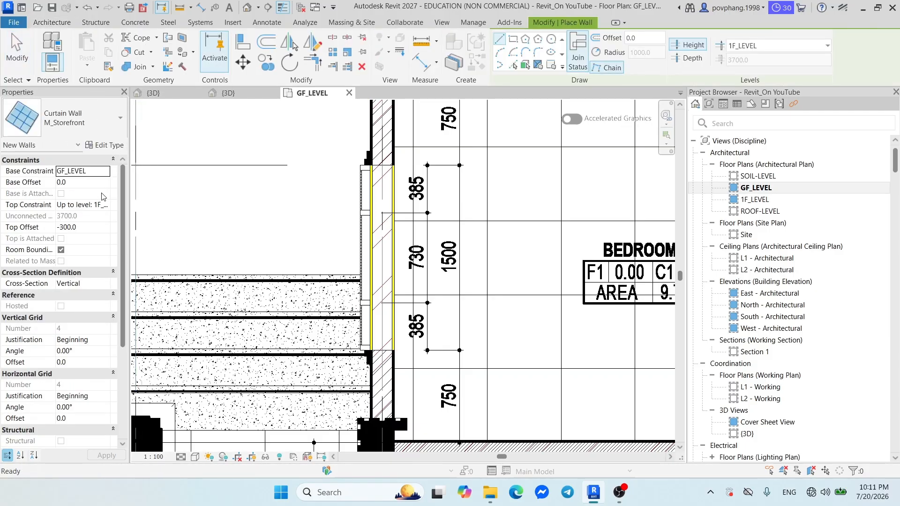
left_click(65, 132)
left_click(64, 177)
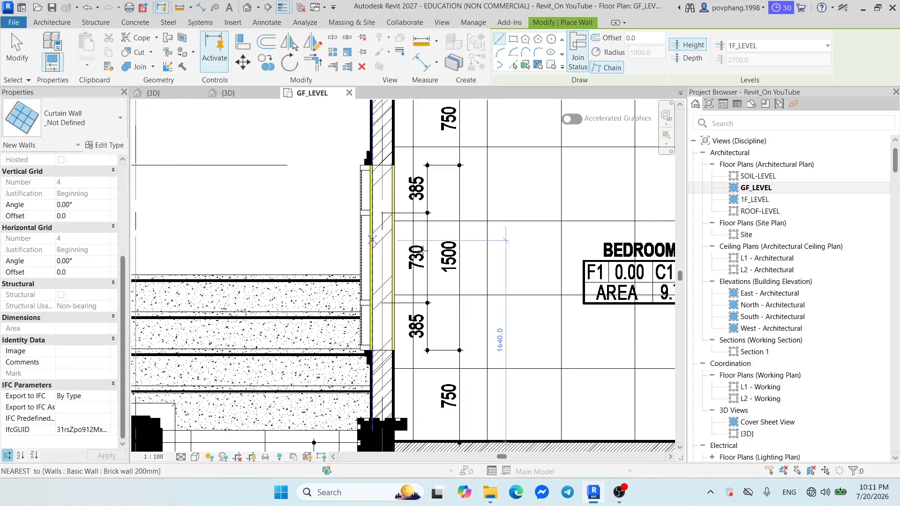
scroll(366, 161, "up", 6)
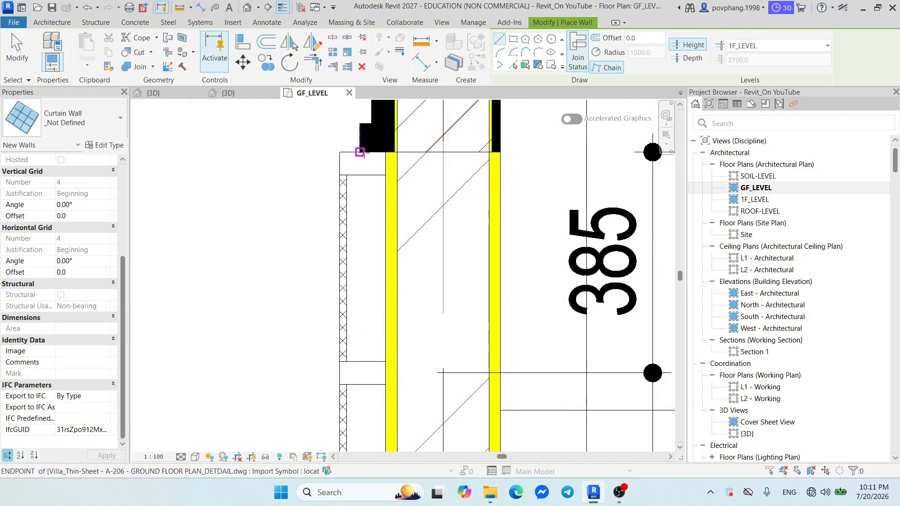
scroll(367, 152, "up", 3)
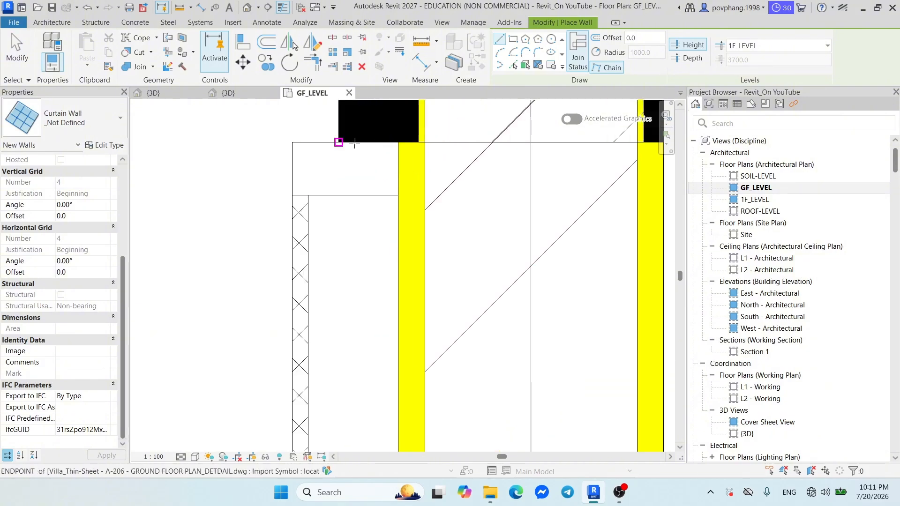
key("Escape")
key("Escape")
scroll(349, 178, "down", 2)
key("d")
key("i")
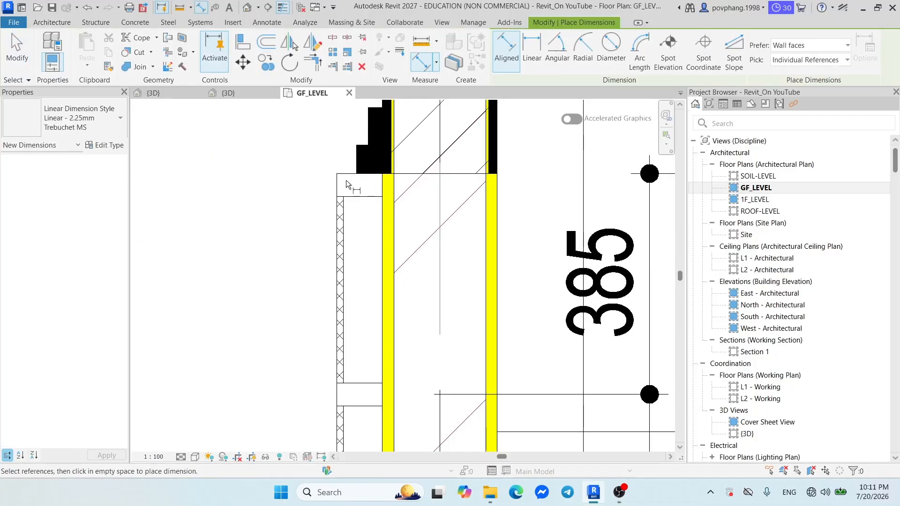
scroll(343, 189, "down", 4)
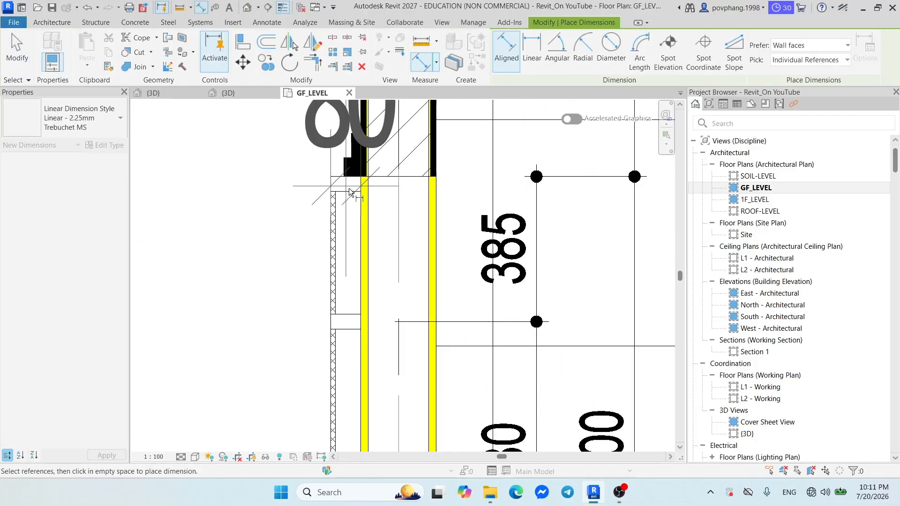
scroll(348, 217, "up", 4)
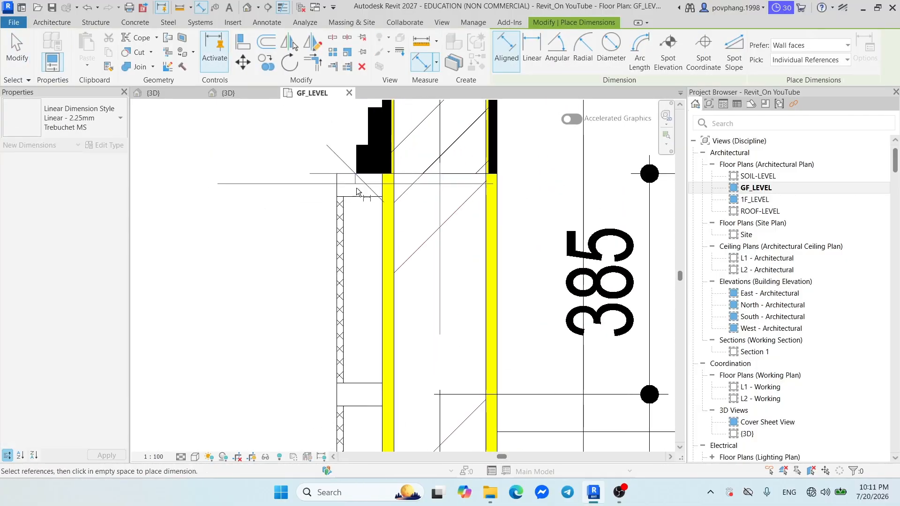
scroll(252, 209, "down", 1)
scroll(251, 208, "up", 1)
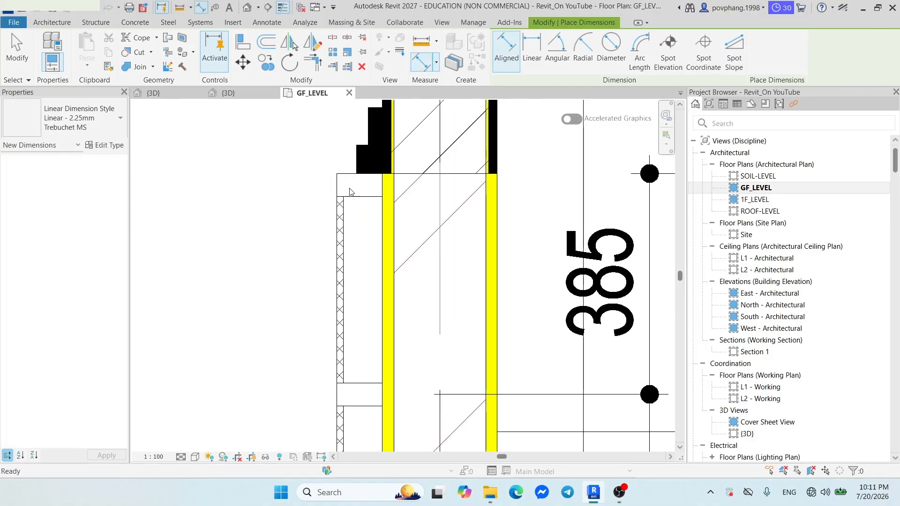
key("Escape")
Draw a _Not Defined curtain wall about 1500 mm long across BEDROOM-01's west opening, between the outer corners of its two black trim blocks.
left_click(56, 60)
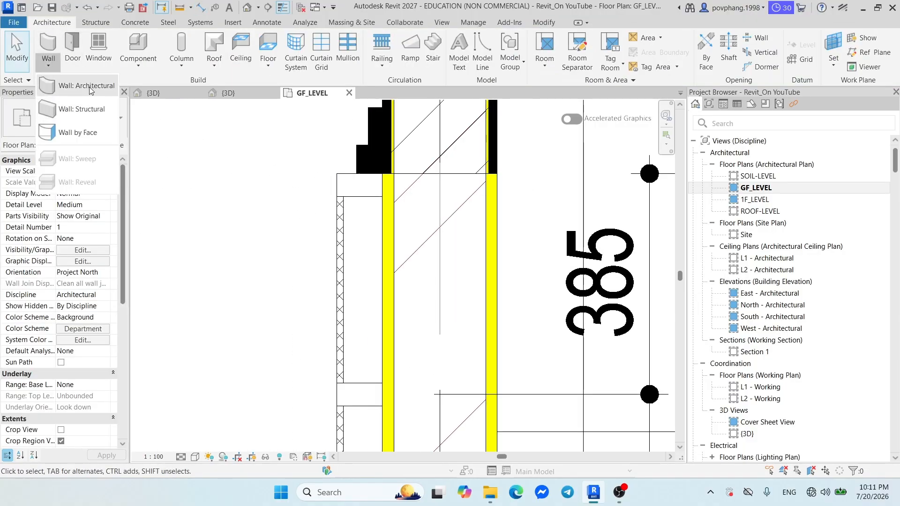
left_click(80, 85)
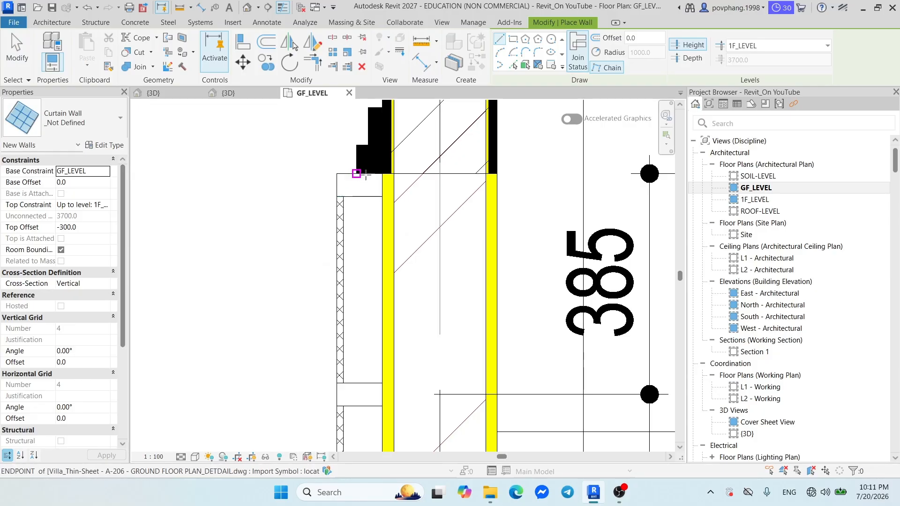
left_click(358, 175)
scroll(392, 278, "down", 2)
middle_click_drag(391, 277, 376, 103)
middle_click_drag(382, 300, 366, 174)
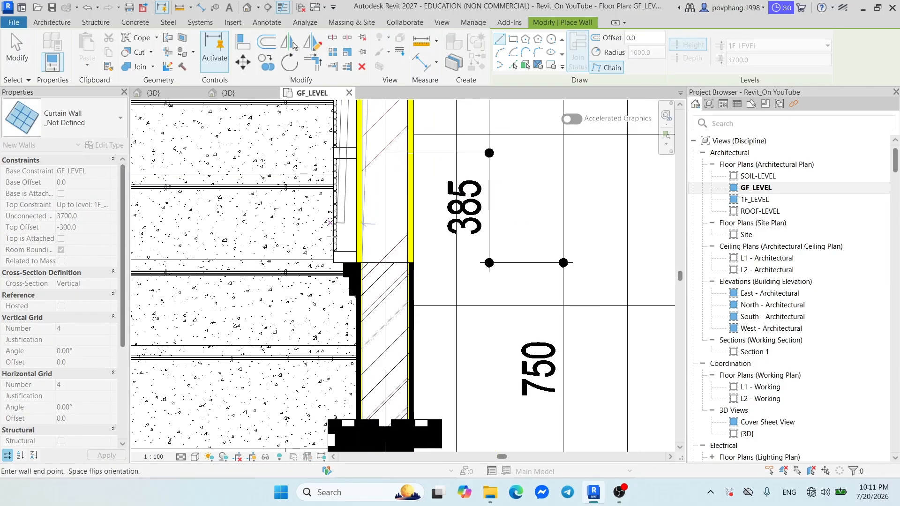
scroll(341, 258, "up", 2)
left_click(344, 267)
scroll(370, 261, "down", 2)
middle_click_drag(377, 243, 360, 310)
key("Escape")
key("Escape")
left_click(344, 141)
scroll(345, 126, "down", 2)
middle_click_drag(345, 126, 348, 308)
key("Escape")
scroll(323, 153, "up", 2)
scroll(364, 164, "down", 2)
scroll(343, 146, "up", 2)
Delete the three sample curtain walls standing beside the house in the 3D view and dismiss the warning.
left_click(182, 93)
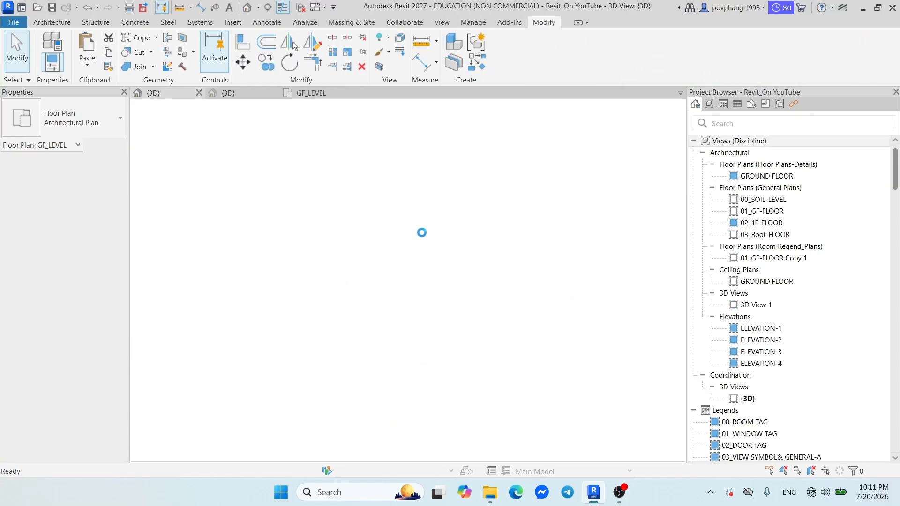
scroll(358, 246, "down", 5)
middle_click_drag(500, 295, 516, 270, "shift")
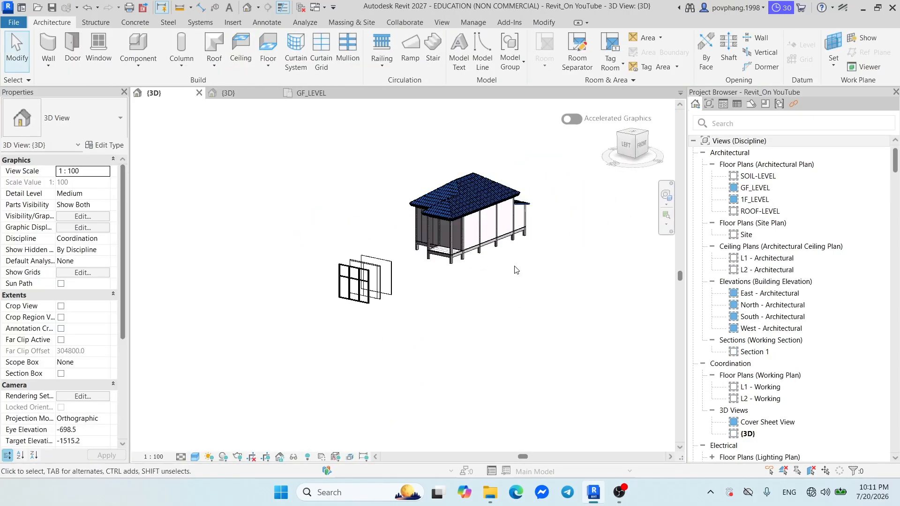
scroll(419, 215, "up", 2)
left_click(419, 215)
middle_click_drag(419, 216, 399, 252, "shift")
left_click(311, 240)
scroll(312, 240, "down", 3)
left_click_drag(341, 129, 249, 339)
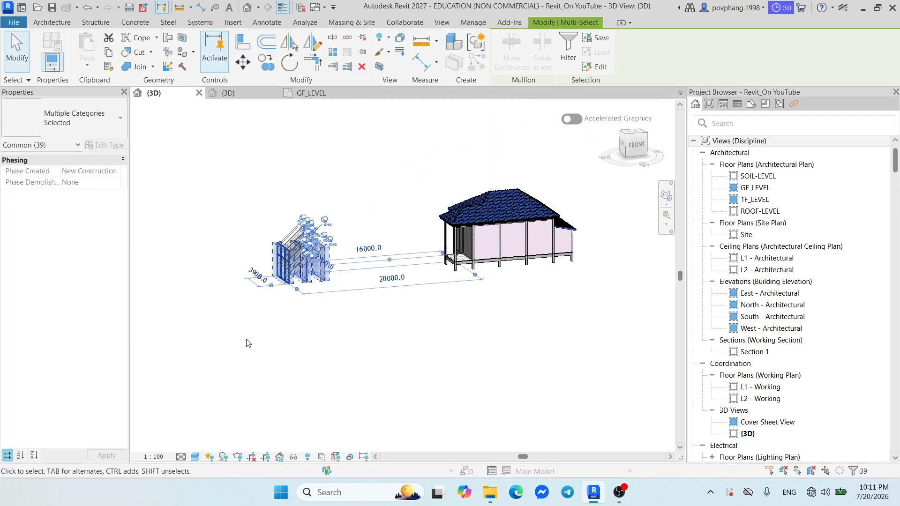
key("Delete")
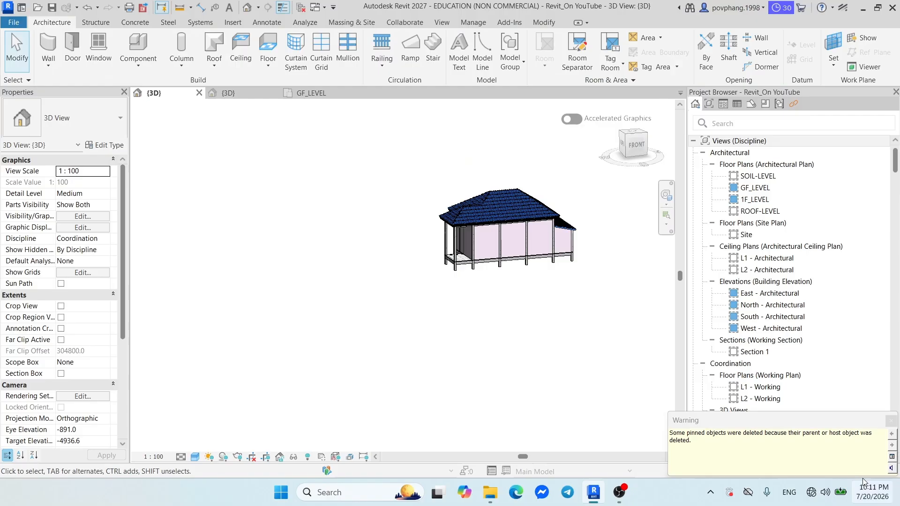
left_click(891, 420)
Inspect the bedroom's new curtain wall in 3D from the left side of the house.
middle_click_drag(647, 328, 628, 149, "shift")
scroll(479, 237, "up", 5)
left_click(479, 238)
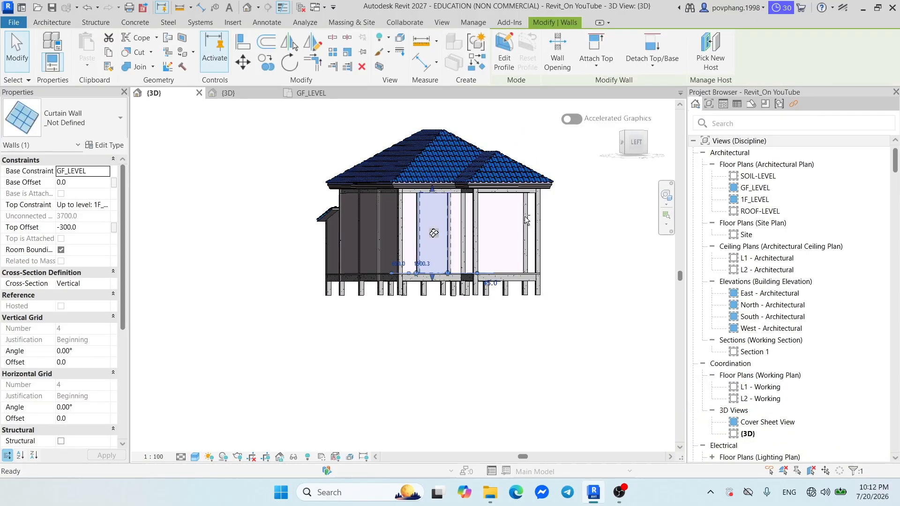
left_click(632, 142)
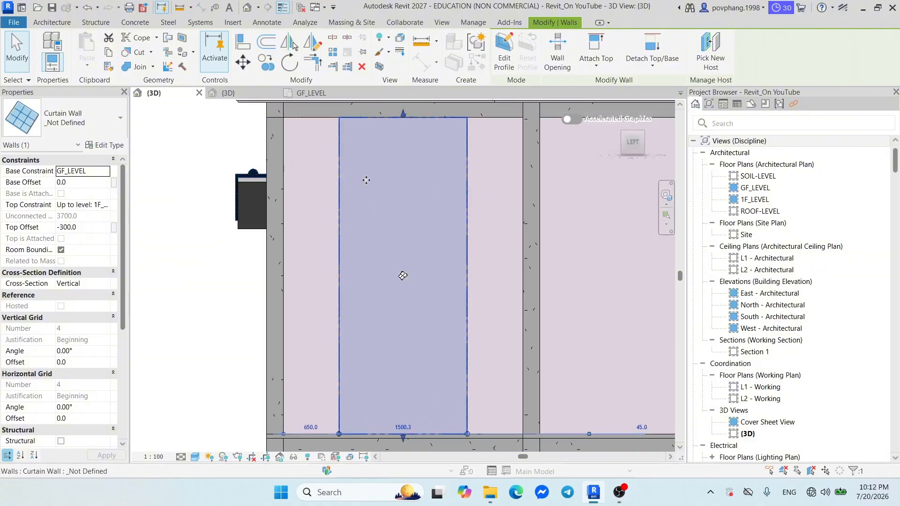
Delete the imported Villa_Thin-Elevation - ELEVATION-4.dwg drawing from the West - Architectural elevation.
double_click(780, 328)
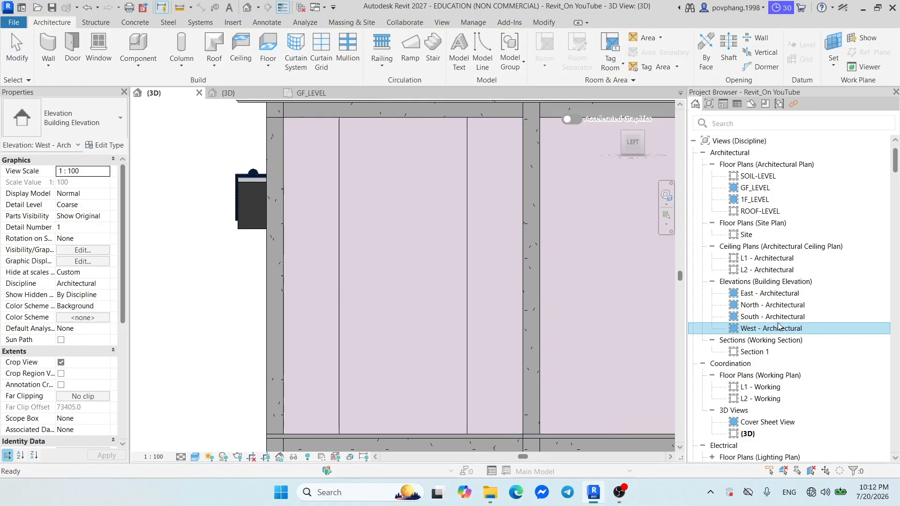
scroll(308, 276, "up", 3)
key("Escape")
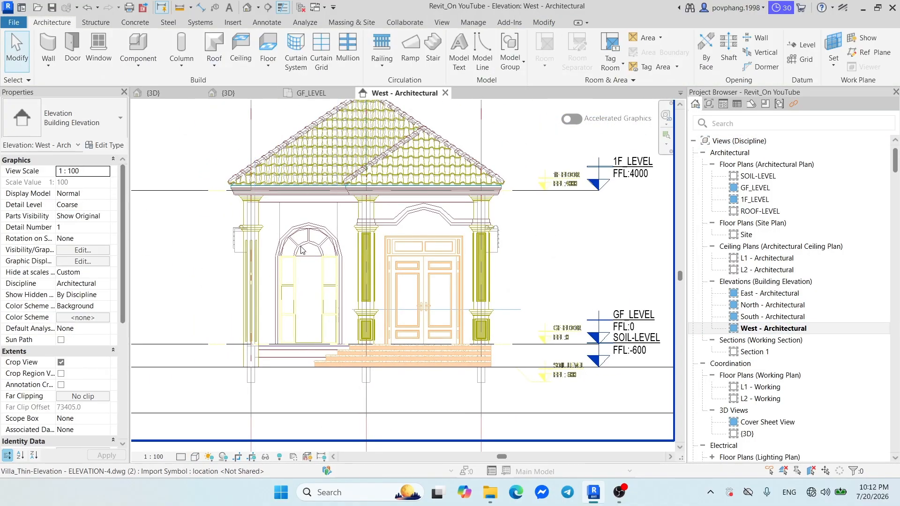
scroll(422, 225, "up", 3)
scroll(482, 205, "down", 3)
scroll(482, 205, "down", 3)
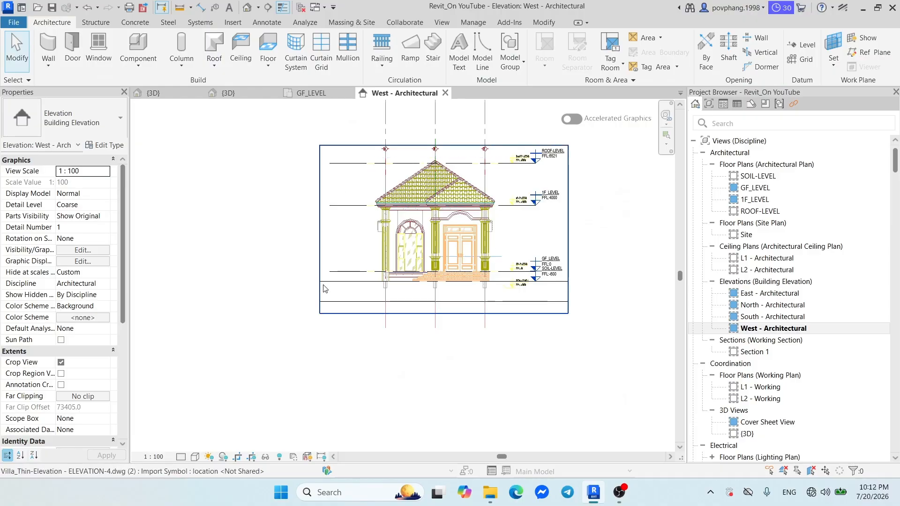
left_click(320, 266)
scroll(318, 242, "down", 3)
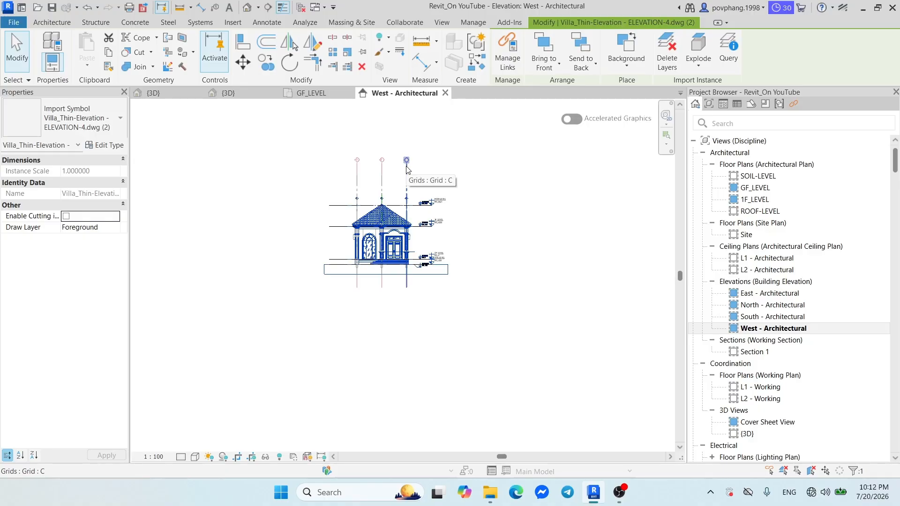
key("Delete")
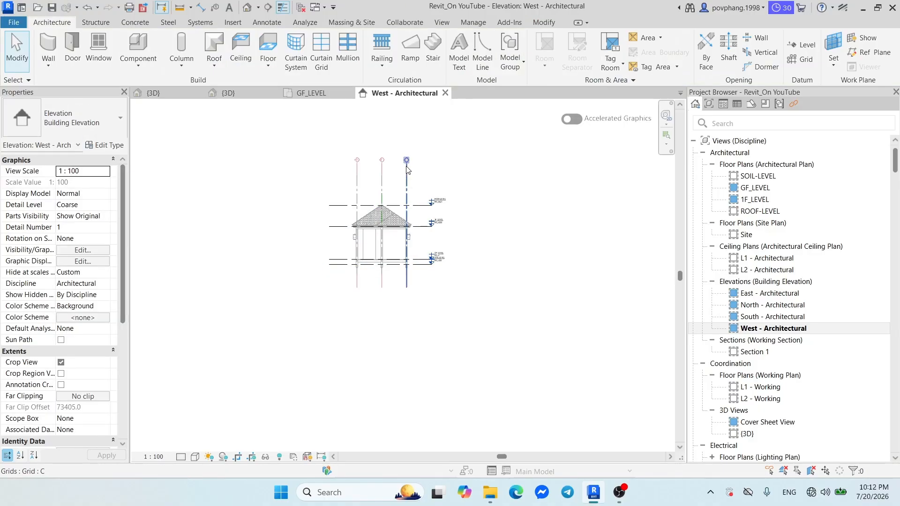
Import Villa_Thin-Elevation - ELEVATION-4.dwg into the current view only, in millimetres with Manual - Origin positioning, and place it beside the house elevation.
left_click(231, 22)
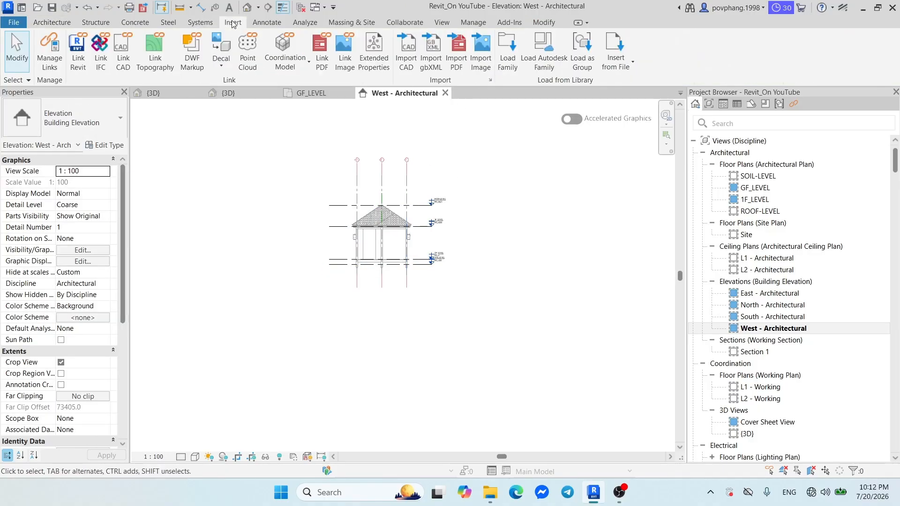
left_click(406, 50)
left_click(399, 129)
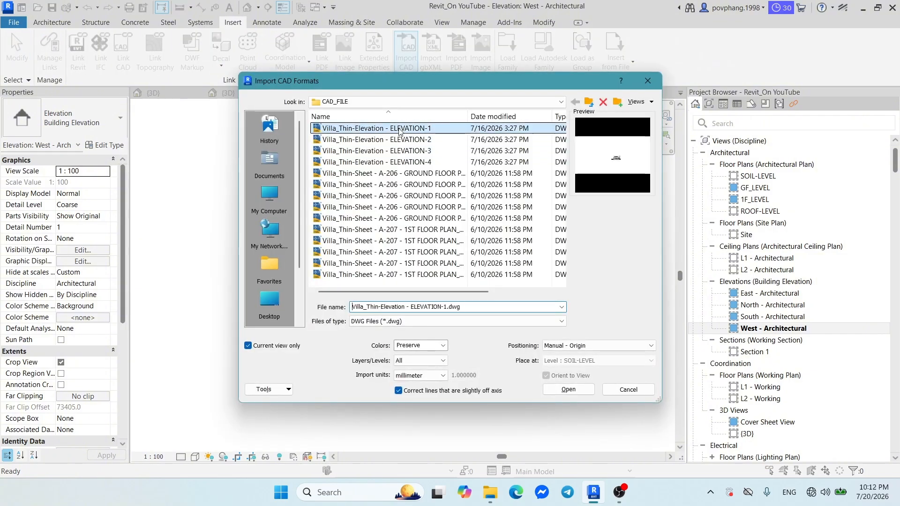
left_click(396, 139)
left_click(394, 151)
left_click(392, 173)
left_click(392, 162)
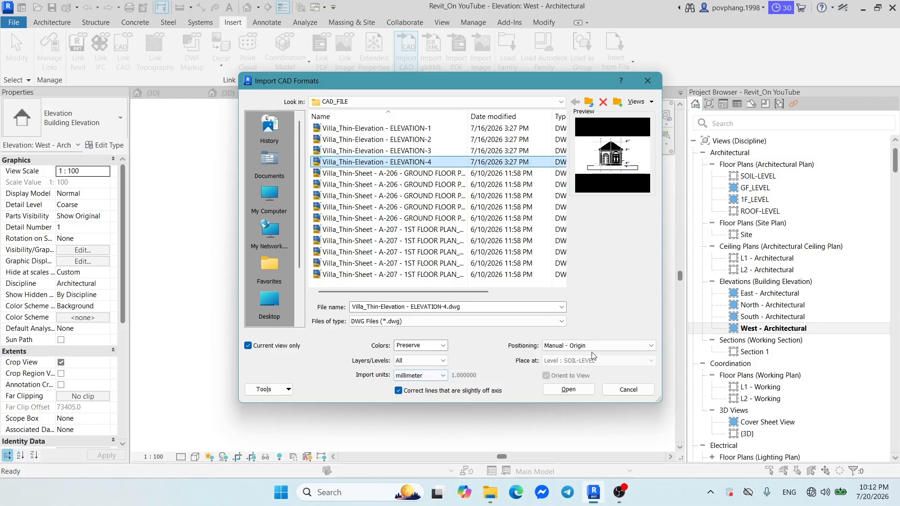
left_click(568, 390)
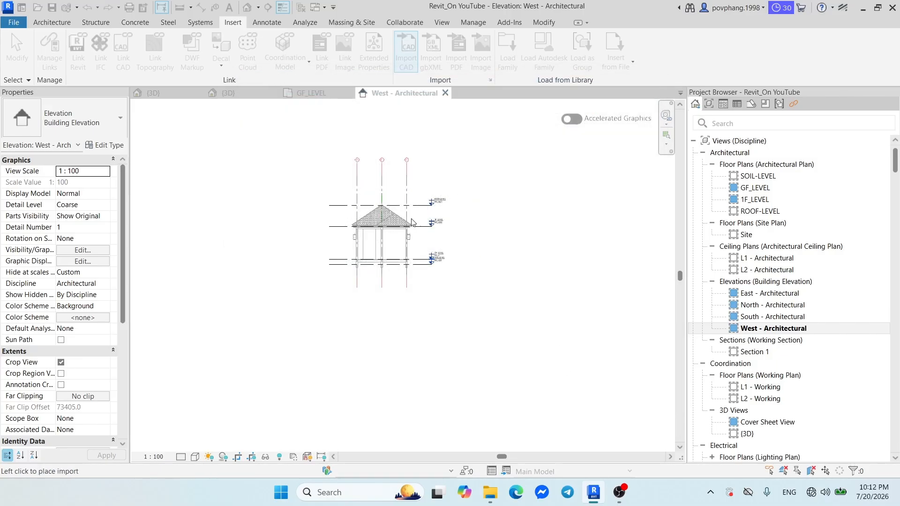
scroll(411, 223, "up", 3)
left_click(425, 274)
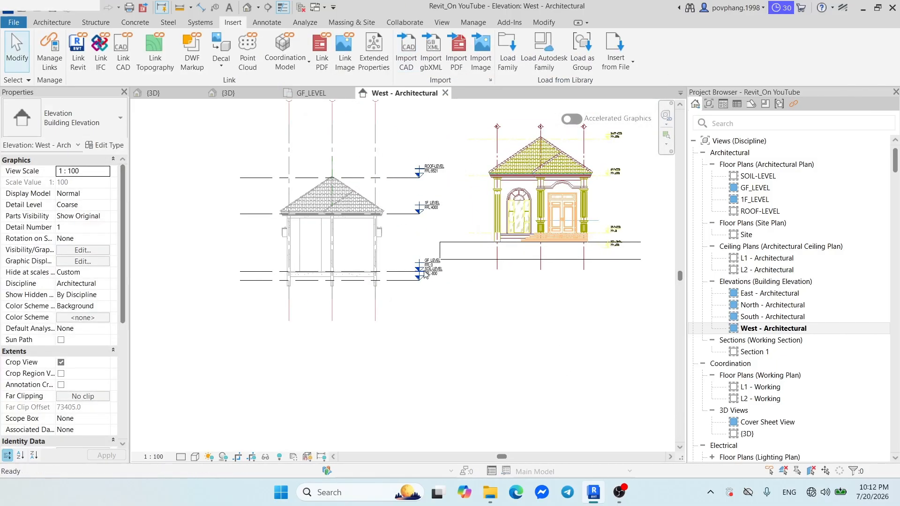
Align the imported elevation's roof level line with the model's ROOF-LEVEL line.
key("a")
key("l")
scroll(397, 192, "up", 2)
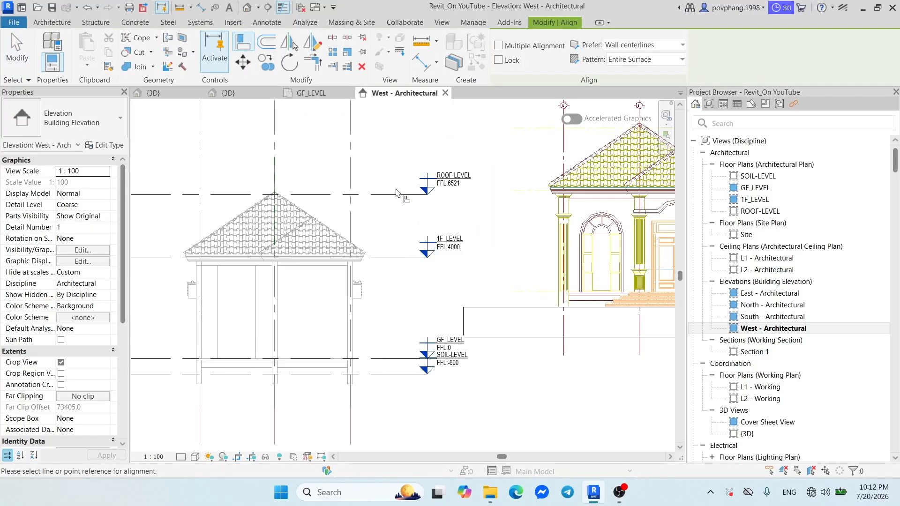
left_click(397, 193)
scroll(478, 224, "down", 2)
middle_click_drag(656, 217, 450, 221)
scroll(468, 191, "up", 3)
left_click(412, 130)
scroll(414, 188, "down", 1)
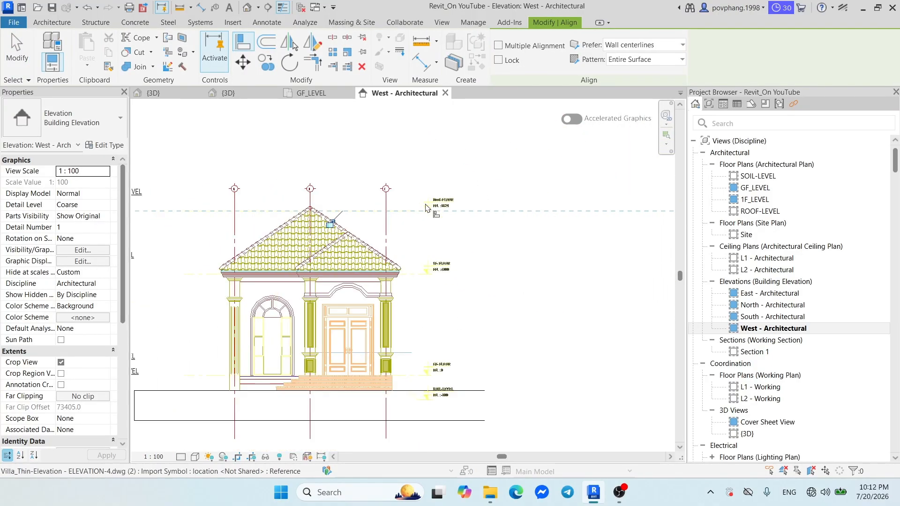
Align the imported elevation's rightmost grid line with the model's grid C so the drawing overlays the house.
scroll(425, 207, "down", 1)
middle_click_drag(397, 237, 490, 240)
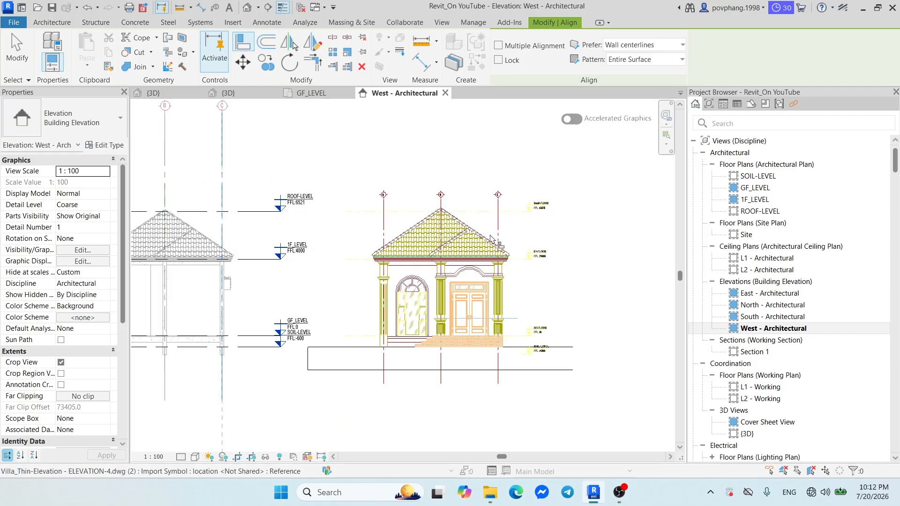
left_click(497, 225)
scroll(347, 227, "down", 2)
middle_click_drag(229, 257, 404, 241)
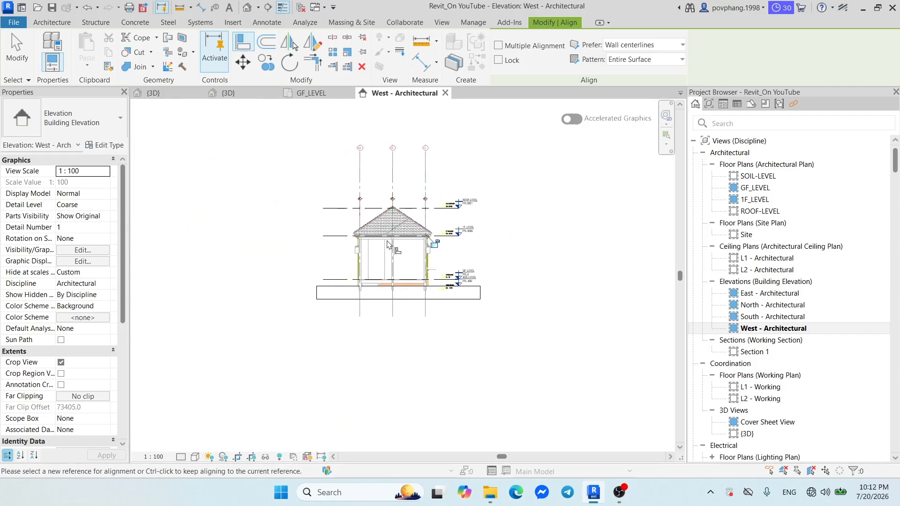
key("Escape")
key("Escape")
scroll(409, 240, "up", 5)
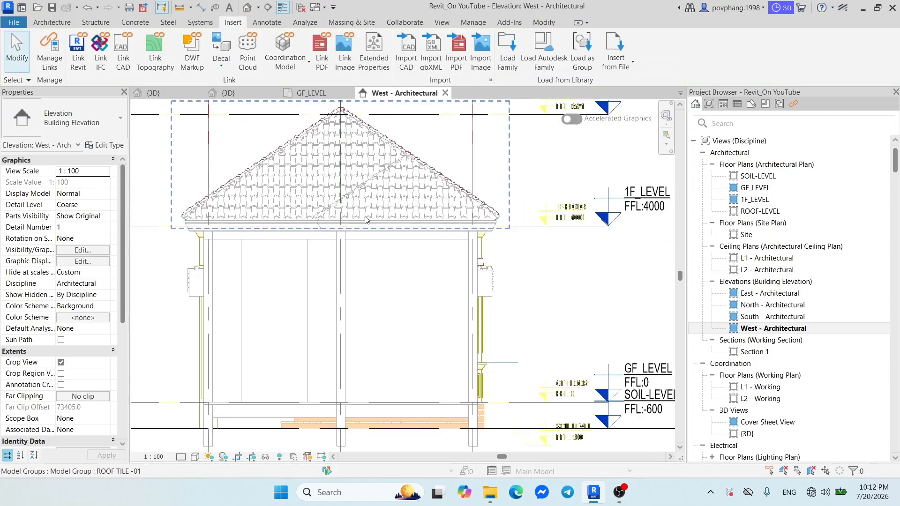
scroll(365, 219, "down", 2)
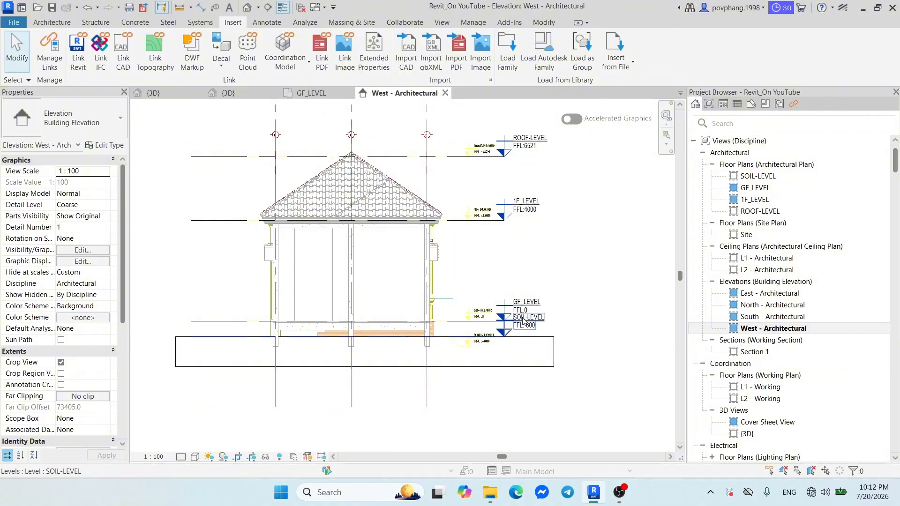
Set the imported ELEVATION-4 drawing's draw layer to Foreground.
left_click(529, 337)
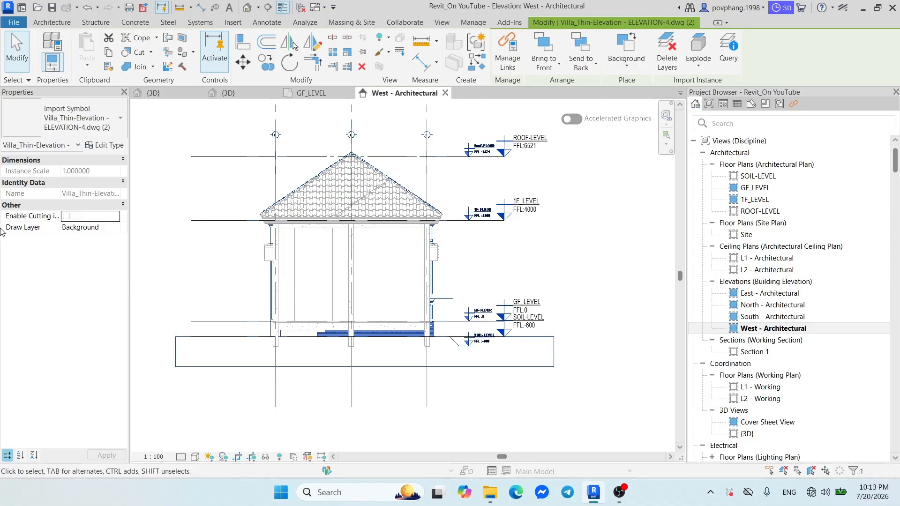
left_click(110, 228)
left_click(114, 228)
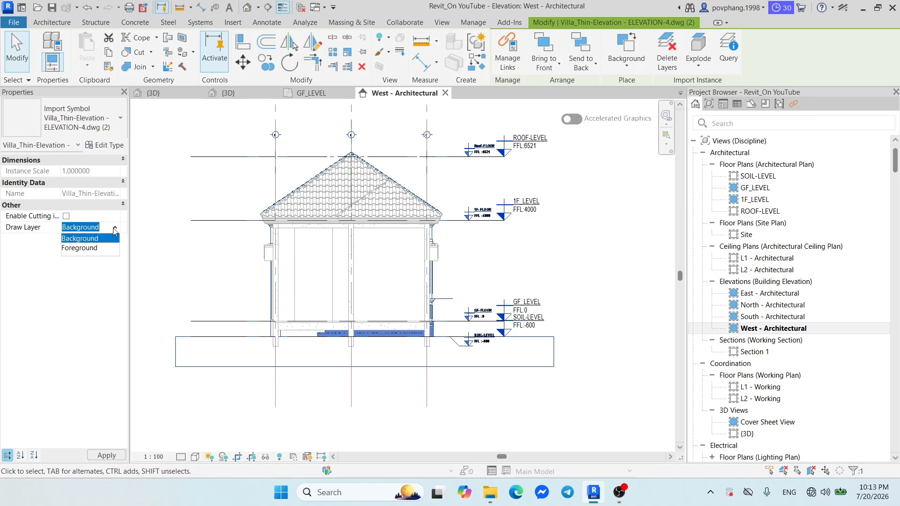
left_click(80, 248)
key("Escape")
scroll(327, 258, "up", 5)
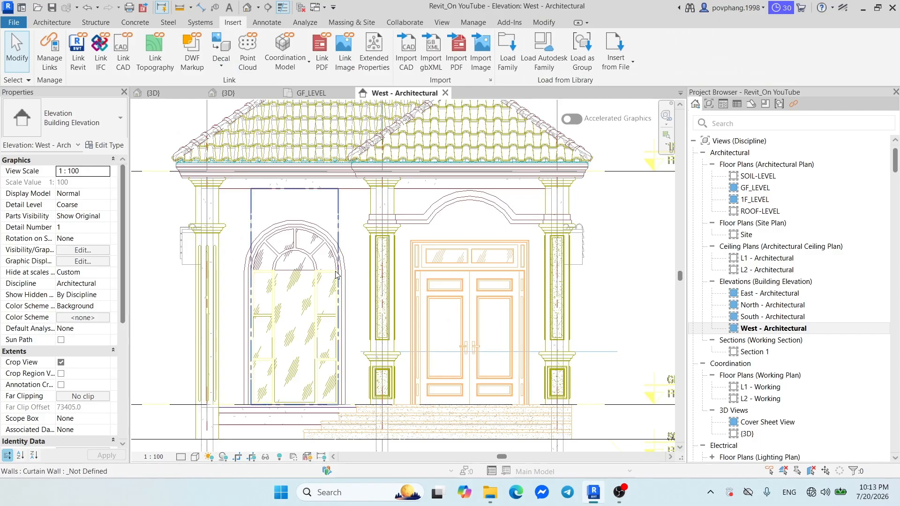
Lower the top of the bedroom's curtain wall to the base line of the arch in the CAD drawing, a top offset of about -1700 mm.
left_click(338, 210)
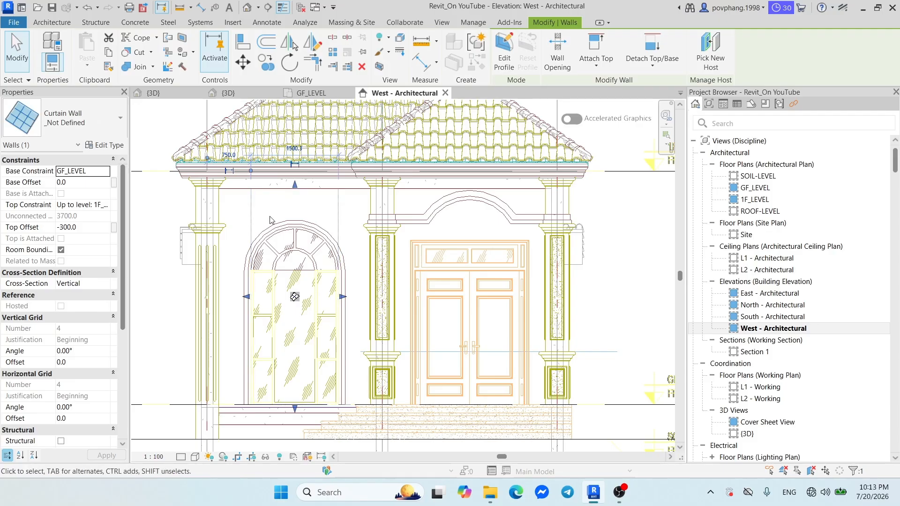
scroll(262, 278, "up", 4)
scroll(309, 257, "down", 5)
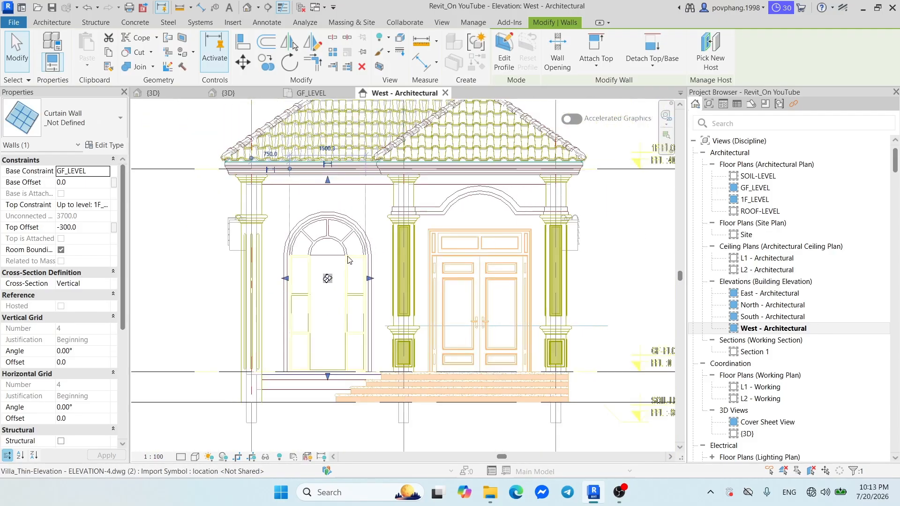
left_click_drag(330, 189, 329, 257)
scroll(345, 248, "up", 4)
scroll(345, 248, "down", 5)
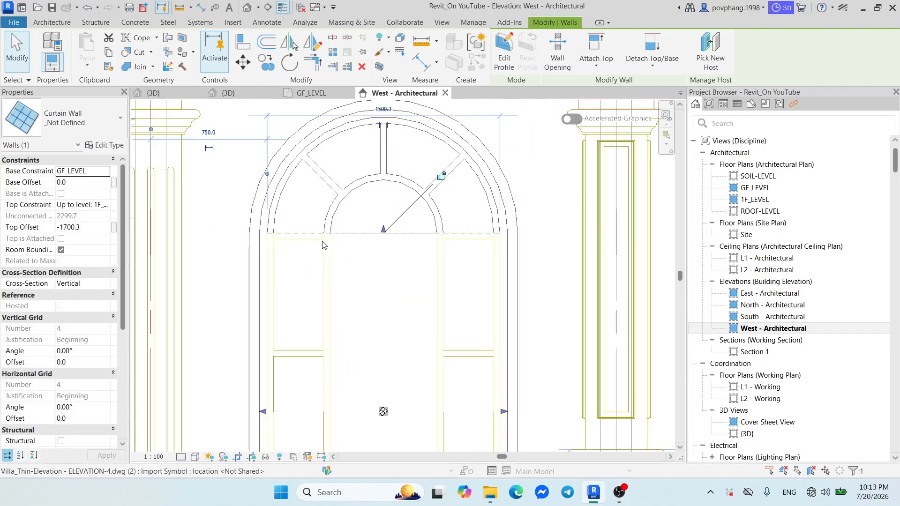
scroll(413, 252, "up", 6)
scroll(375, 251, "down", 5)
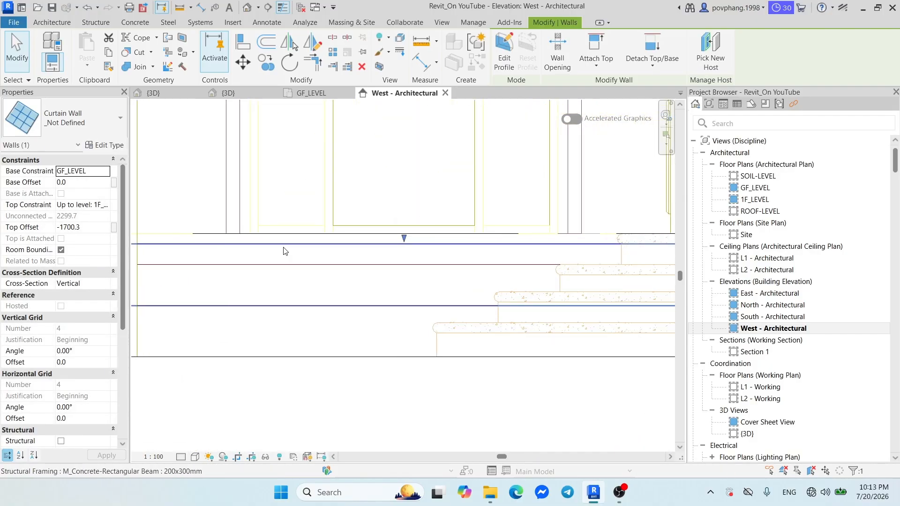
Open the type properties of the bedroom's _Not Defined curtain wall from the 3D view and shrink the dialog.
left_click(227, 94)
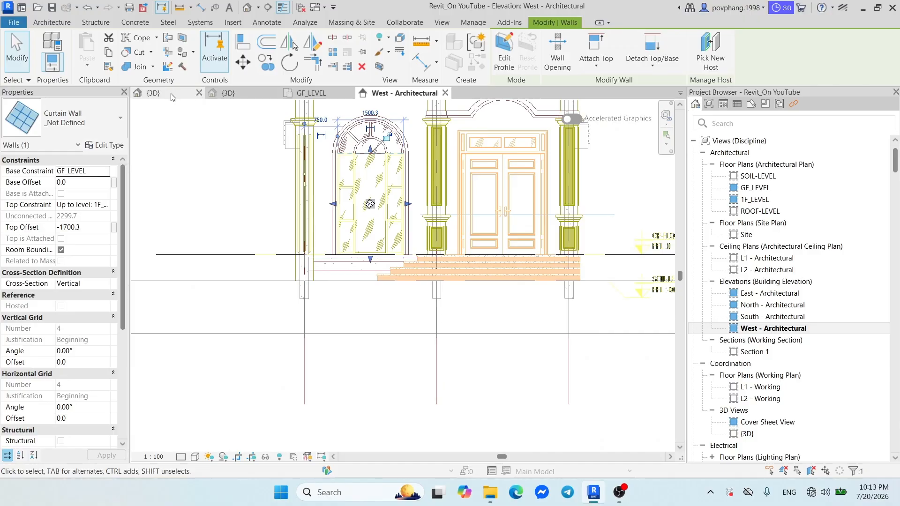
key("Escape")
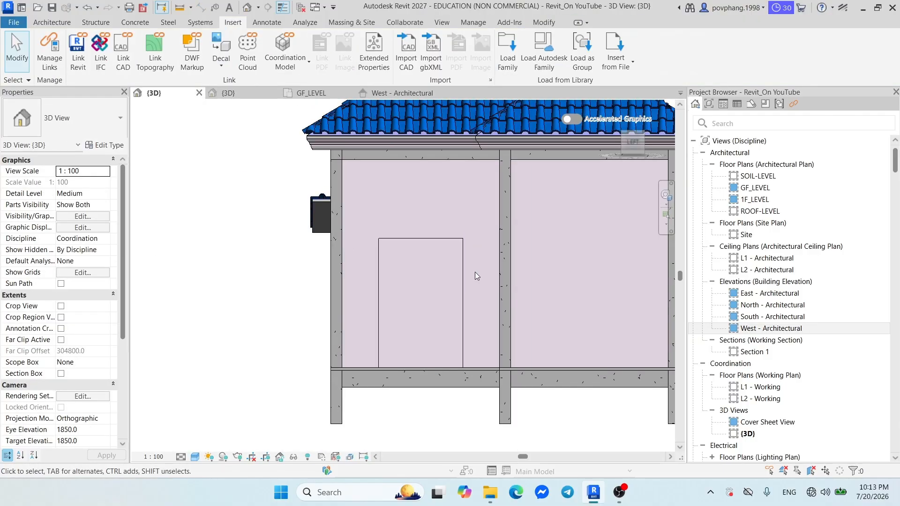
middle_click_drag(474, 272, 453, 228, "shift")
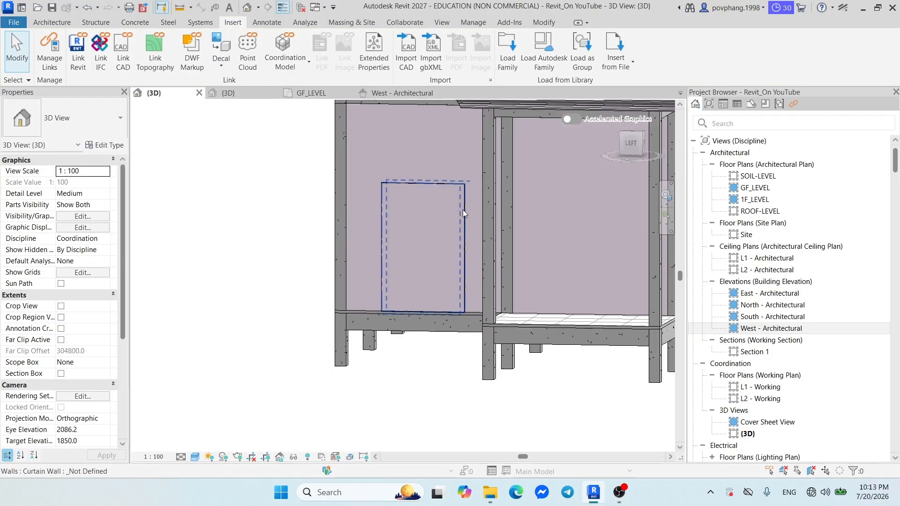
left_click(463, 210)
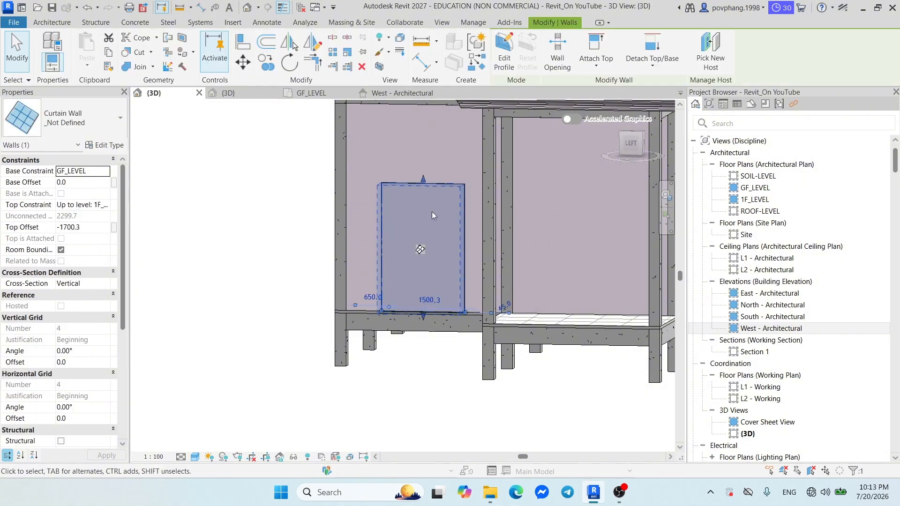
left_click(104, 145)
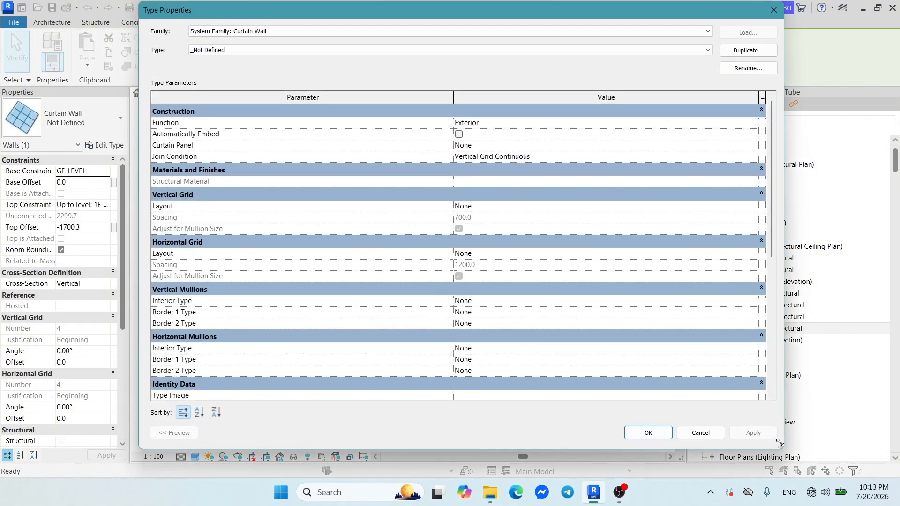
left_click_drag(779, 443, 632, 396)
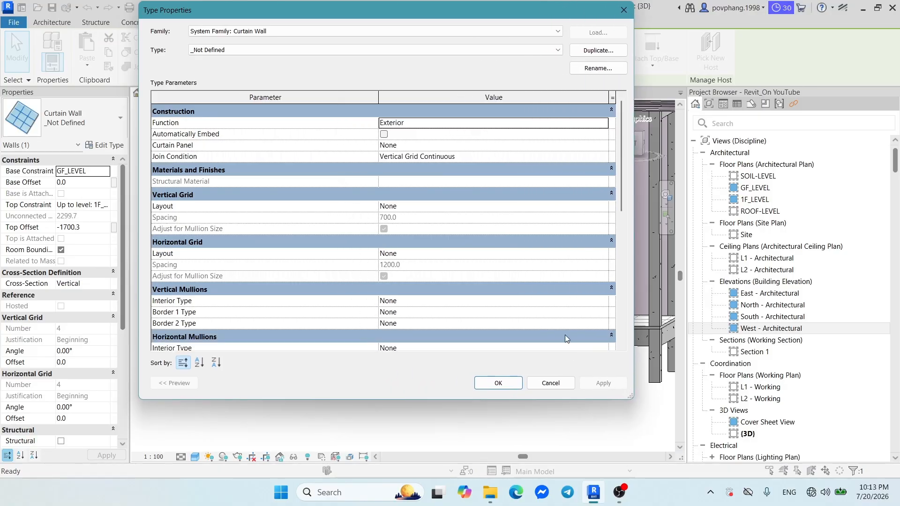
Examine the curtain wall type's Curtain Panel, Join Condition, grid and mullion parameters.
mouse_move(164, 150)
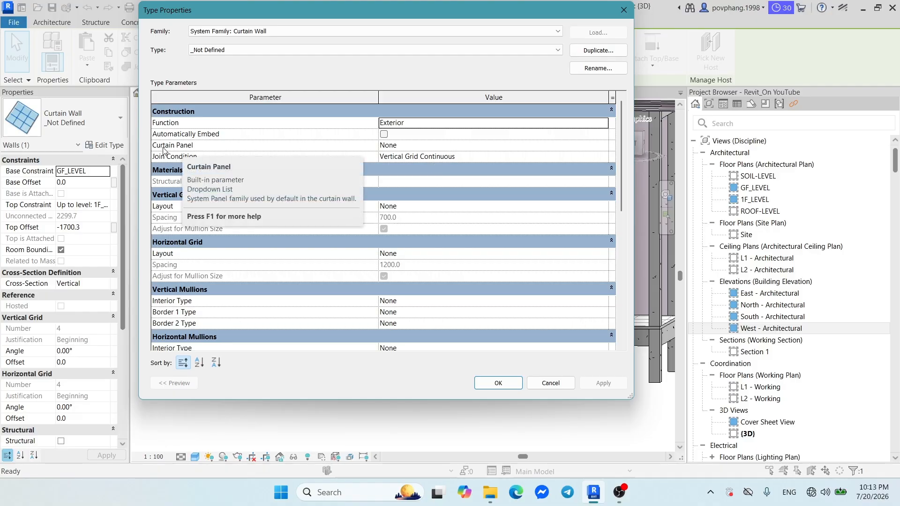
left_click(484, 145)
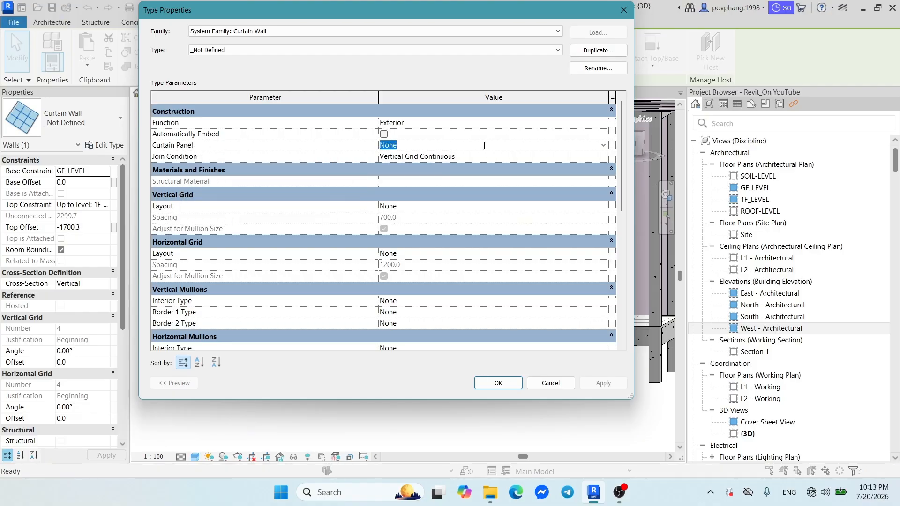
left_click(516, 159)
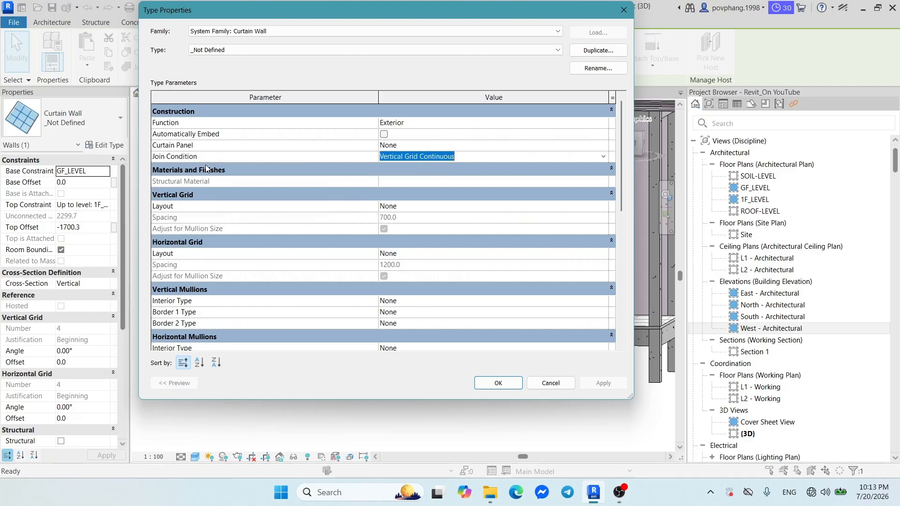
double_click(603, 157)
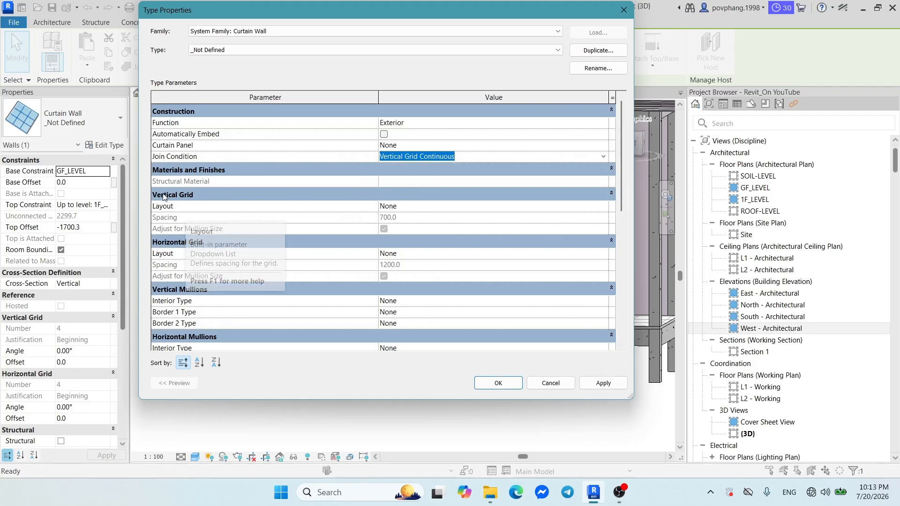
scroll(165, 206, "down", 1)
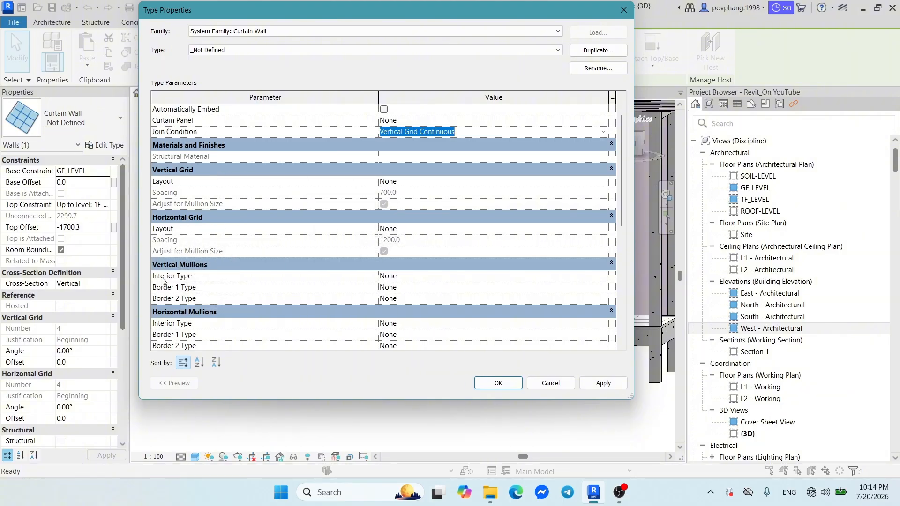
Annotate a screen capture, linking Vertical Grid to Vertical Mullions in green and Horizontal Grid to Horizontal Mullions in red, and discard it.
key("super+shift+r")
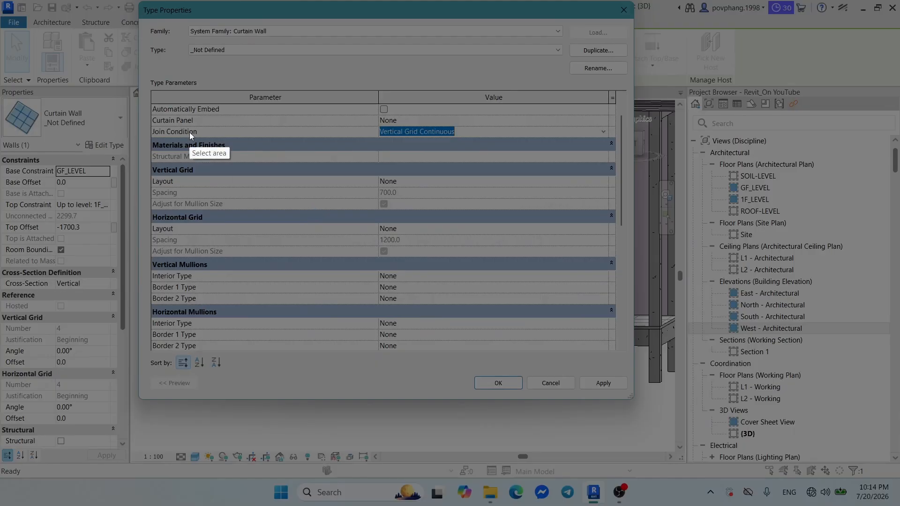
mouse_move(0, 0)
left_mouse_down()
mouse_move(898, 443)
mouse_move(897, 464)
left_mouse_up()
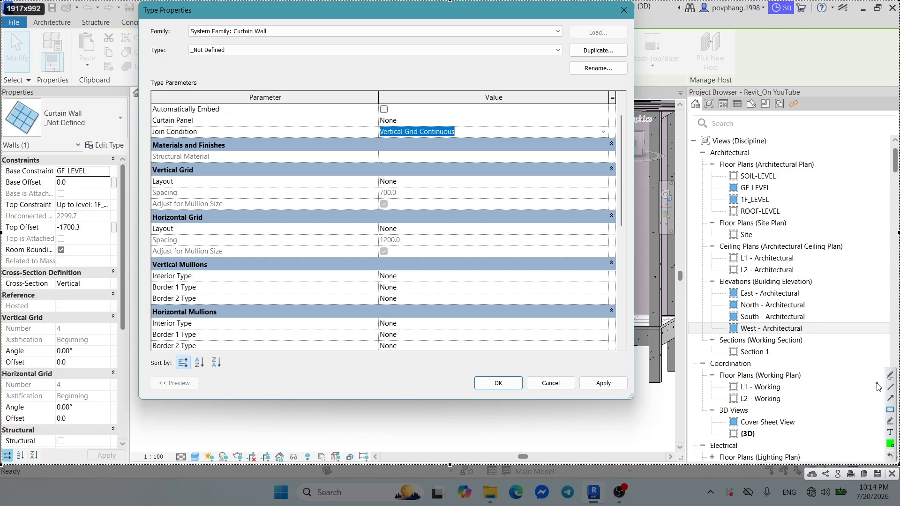
mouse_move(159, 170)
left_mouse_down()
mouse_move(118, 168)
mouse_move(59, 192)
mouse_move(136, 265)
mouse_move(165, 265)
left_mouse_up()
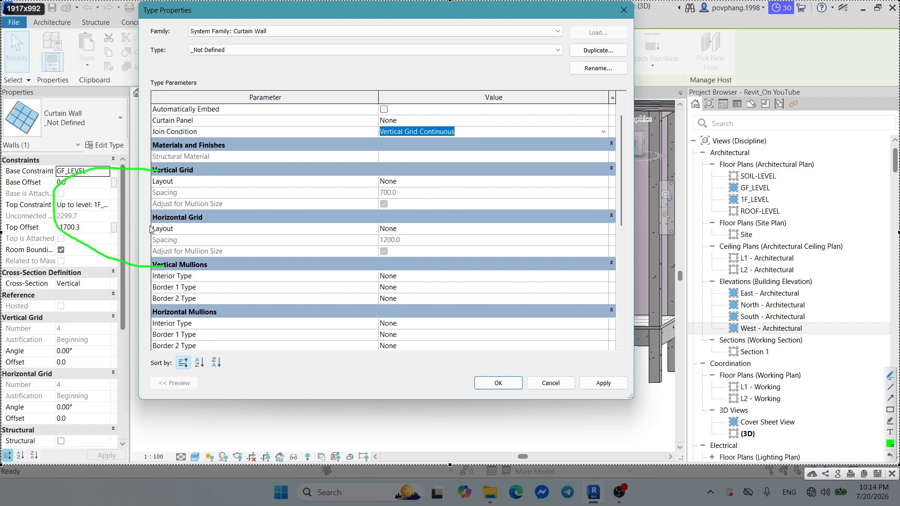
left_click(891, 443)
left_click(769, 321)
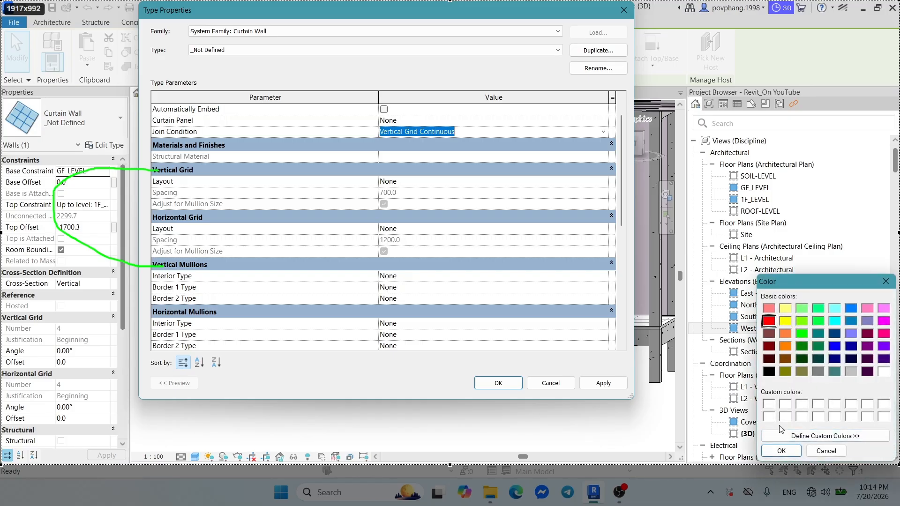
left_click(781, 451)
left_click_drag(167, 214, 144, 310)
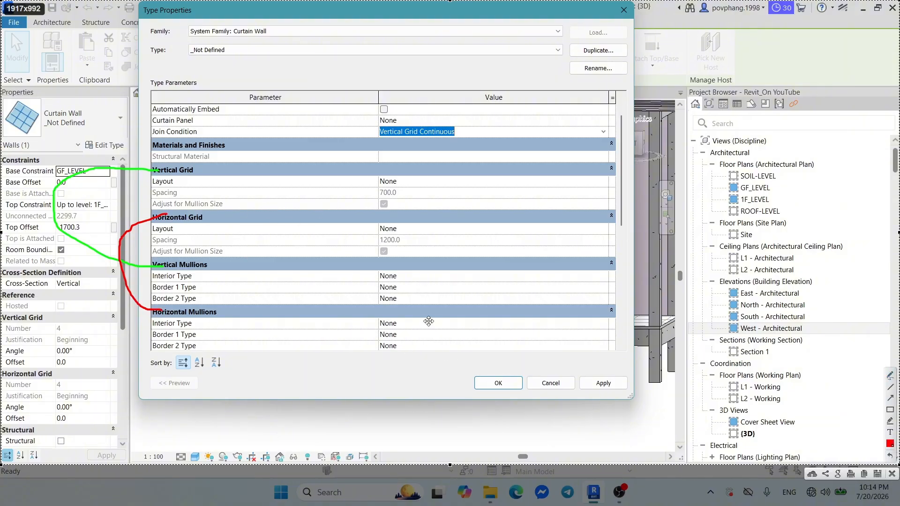
key("Escape")
Set the curtain wall type's Vertical Grid layout to Maximum Spacing with a spacing of 600 mm.
left_click(561, 181)
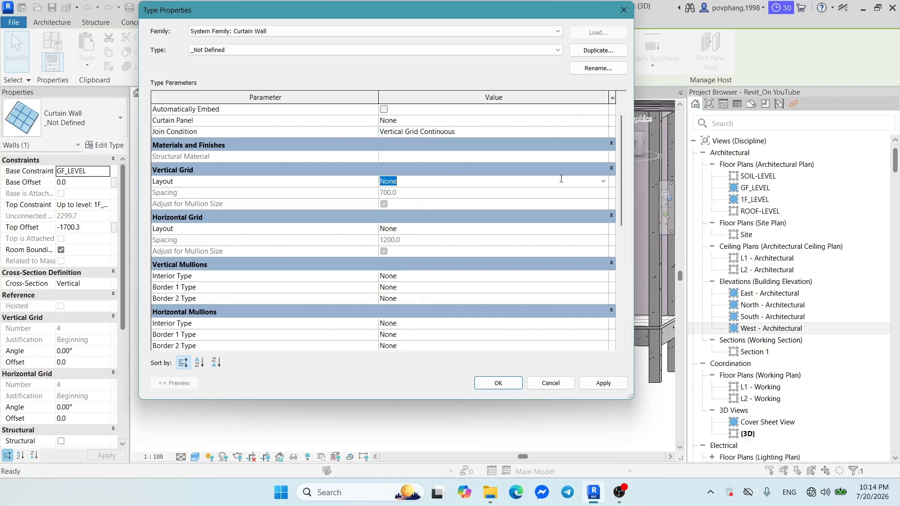
left_click(604, 182)
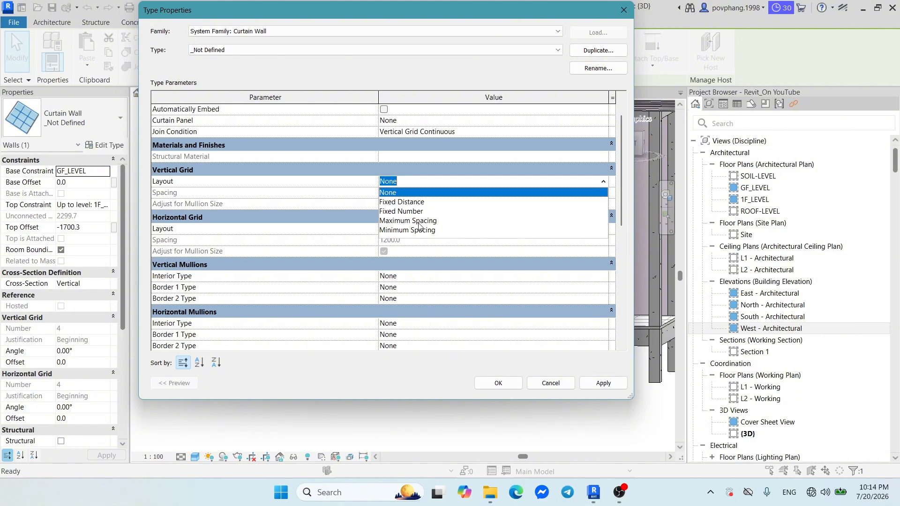
left_click(419, 222)
left_click(421, 192)
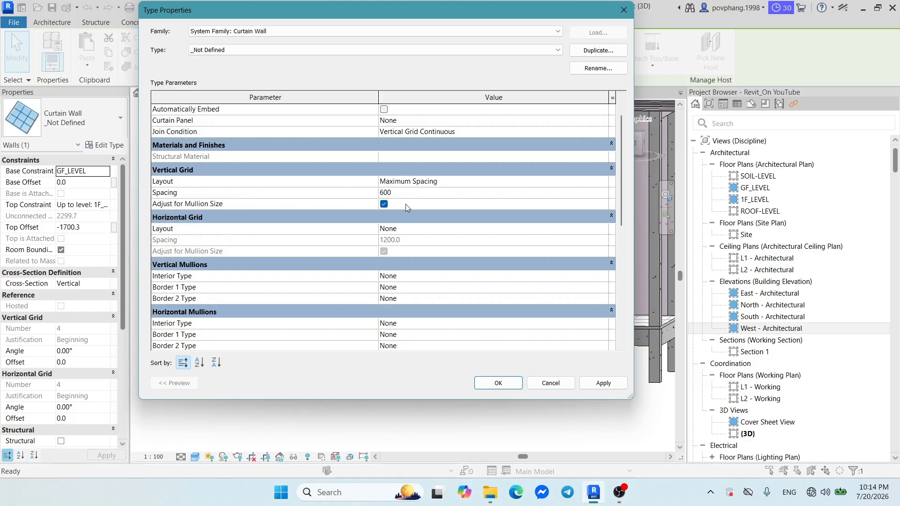
Set the Horizontal Grid layout to Maximum Spacing with 1200 mm spacing, and accept the curtain wall type changes.
left_click(447, 228)
left_click(604, 229)
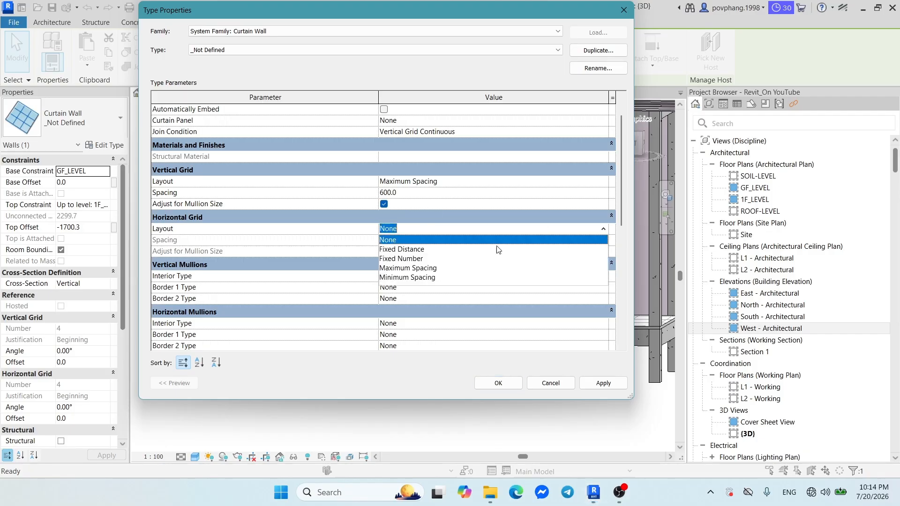
left_click(406, 268)
left_click(414, 240)
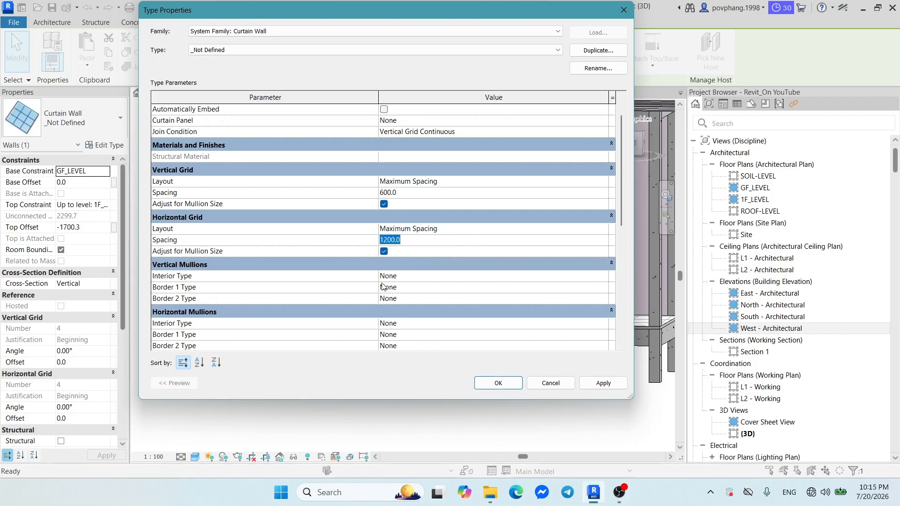
left_click(615, 388)
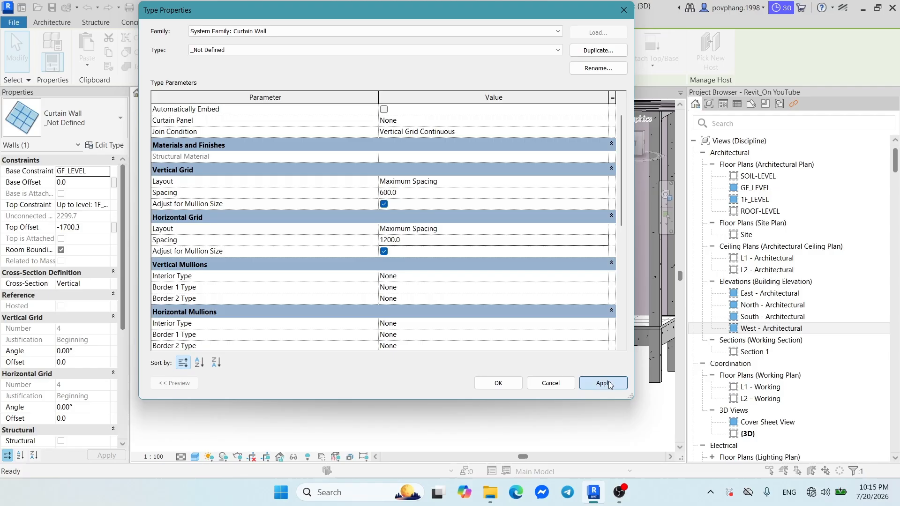
left_click(498, 383)
Examine the bedroom curtain wall's vertical and horizontal grid divisions from several angles in the 3D view.
left_click(462, 269)
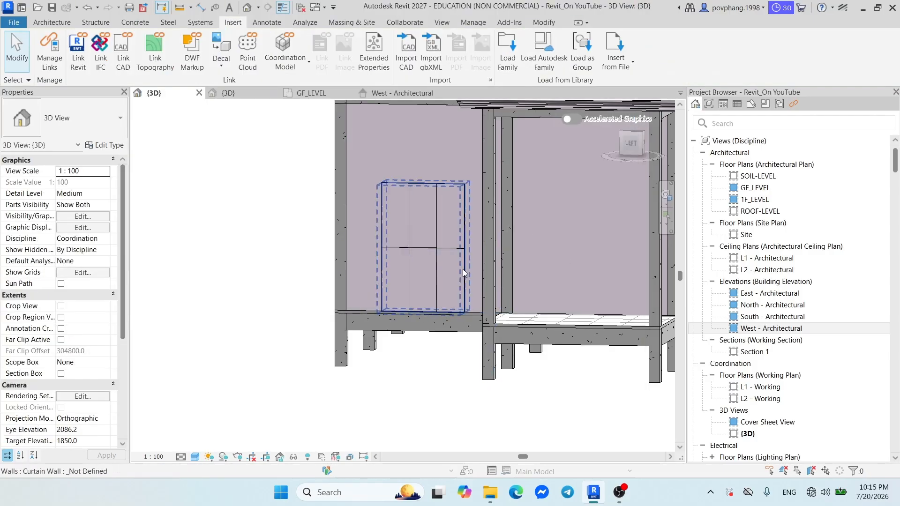
middle_click_drag(463, 269, 470, 261, "shift")
key("Escape")
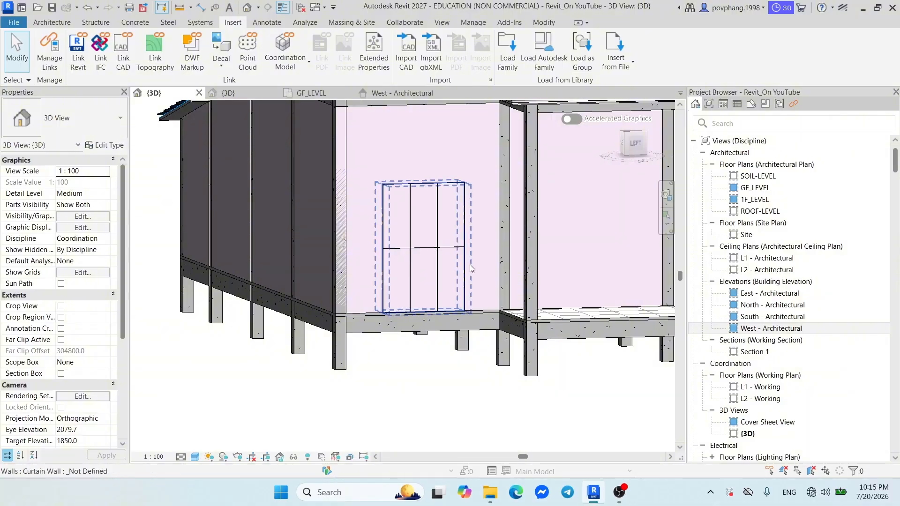
middle_click_drag(469, 266, 439, 268, "shift")
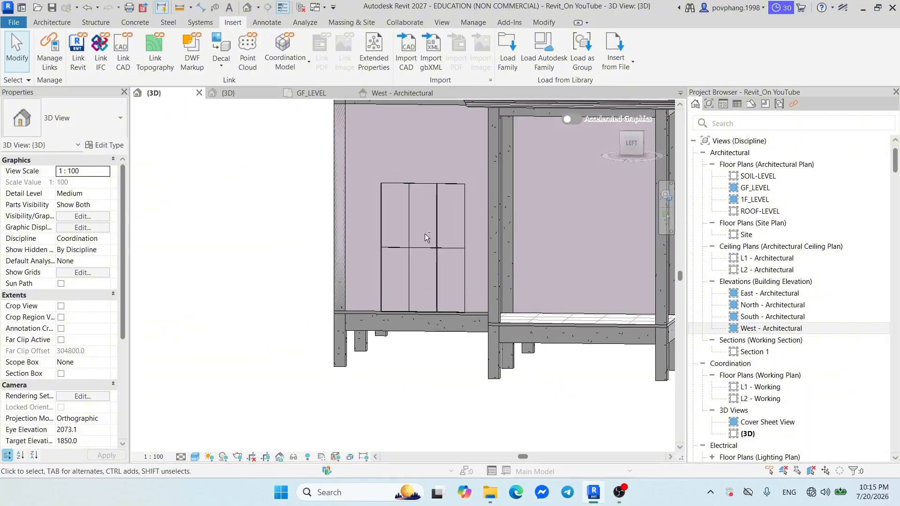
middle_click_drag(425, 234, 460, 235, "shift")
left_click(463, 230)
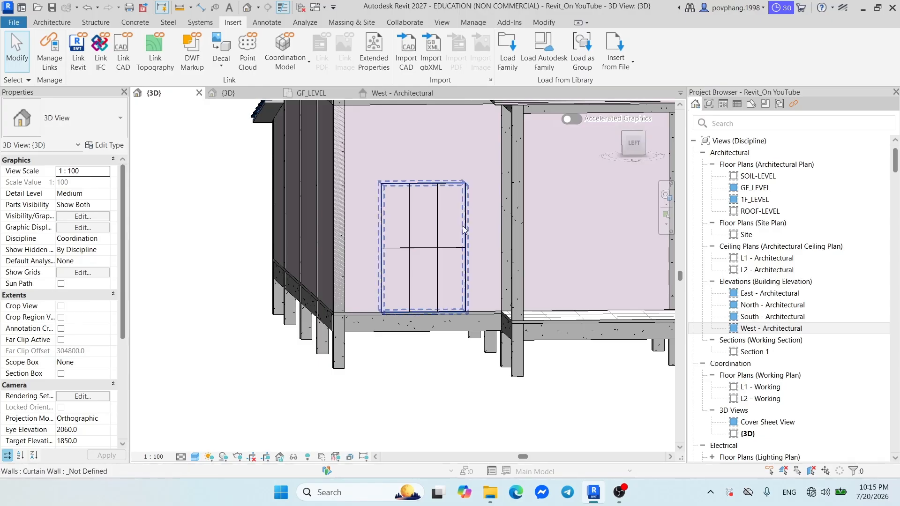
key("Escape")
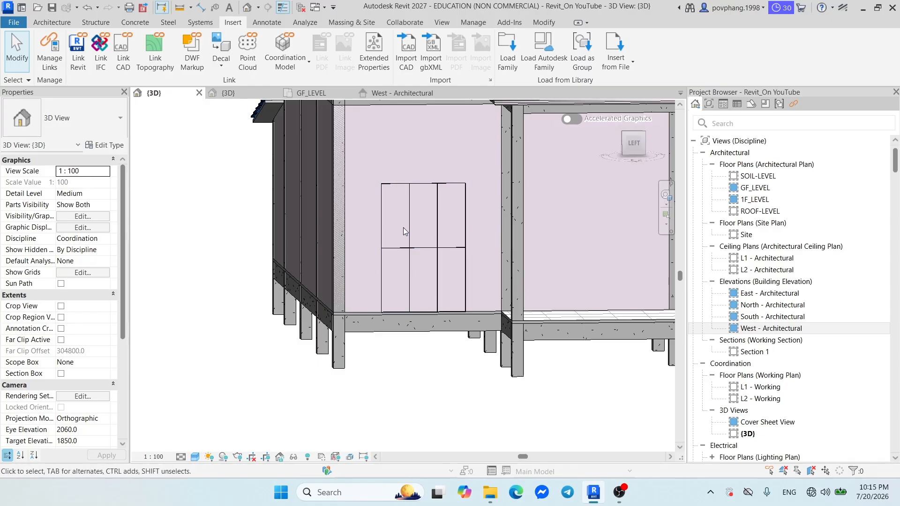
middle_click_drag(431, 251, 431, 269, "shift")
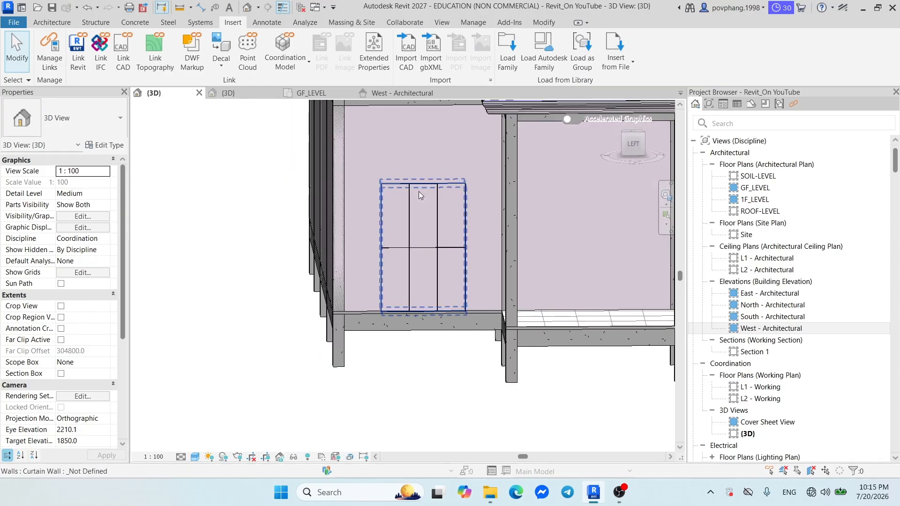
Set the curtain wall type's Vertical Mullions Interior Type to Rectangular Mullion : Tube 40x80 and apply it.
left_click(418, 192)
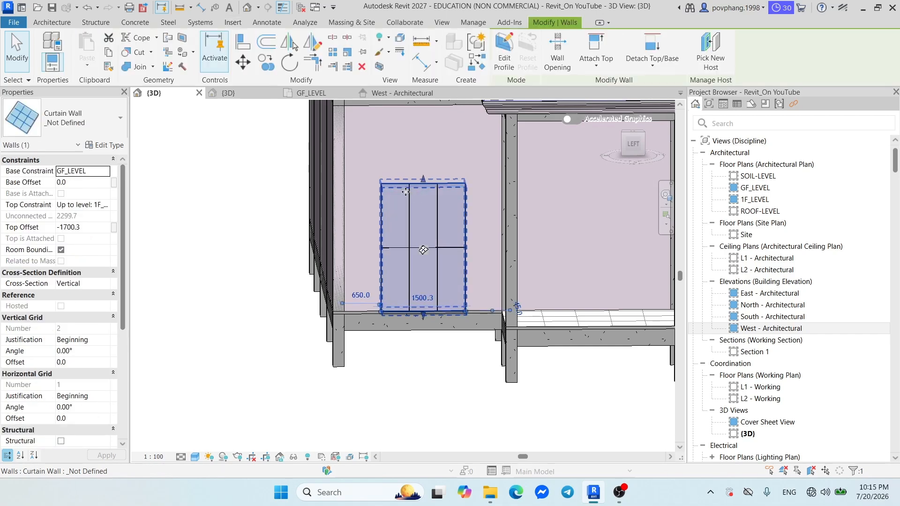
left_click(105, 145)
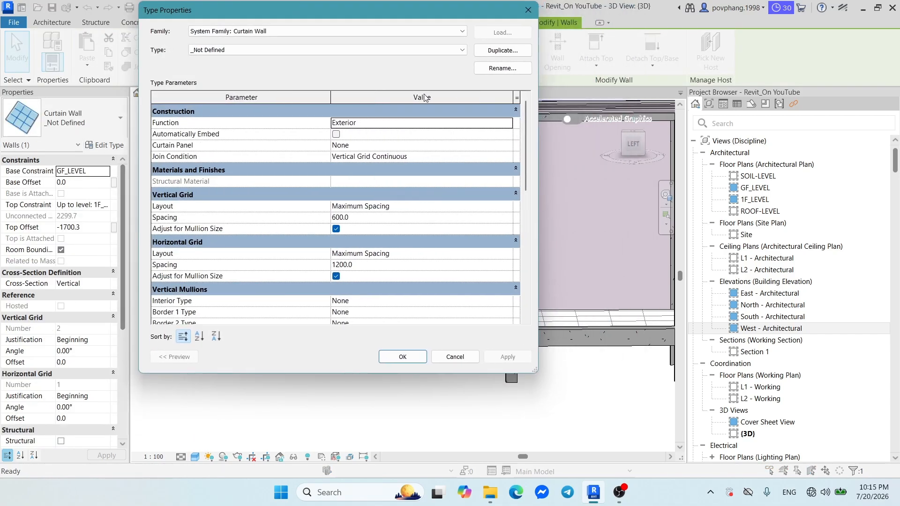
left_click_drag(320, 22, 170, 38)
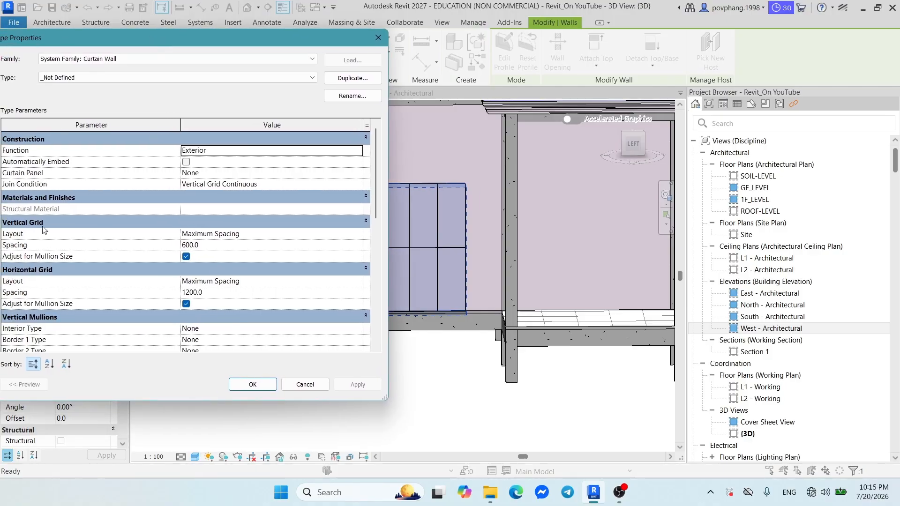
scroll(48, 291, "down", 1)
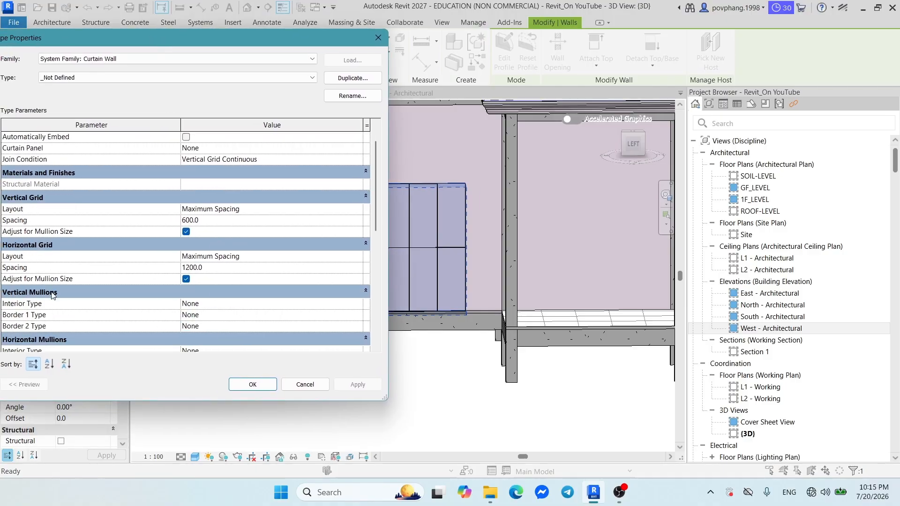
left_click(274, 304)
left_click(358, 306)
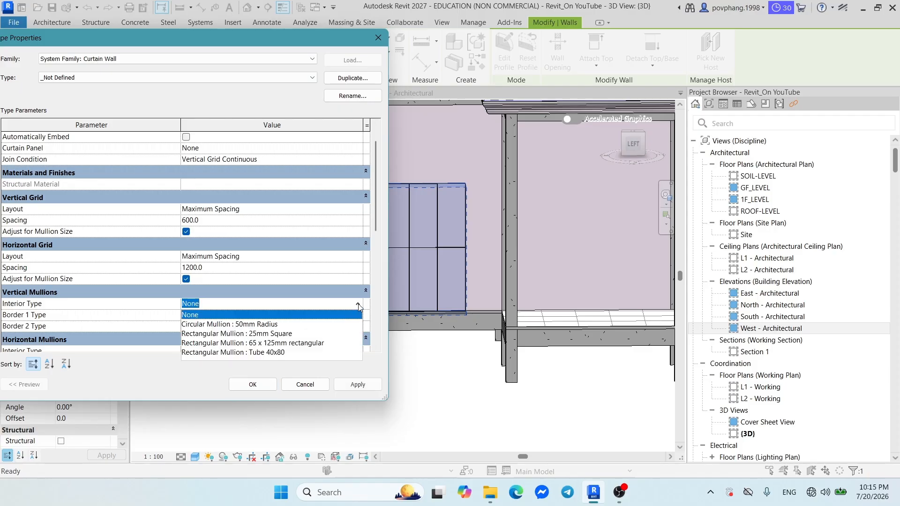
left_click(266, 354)
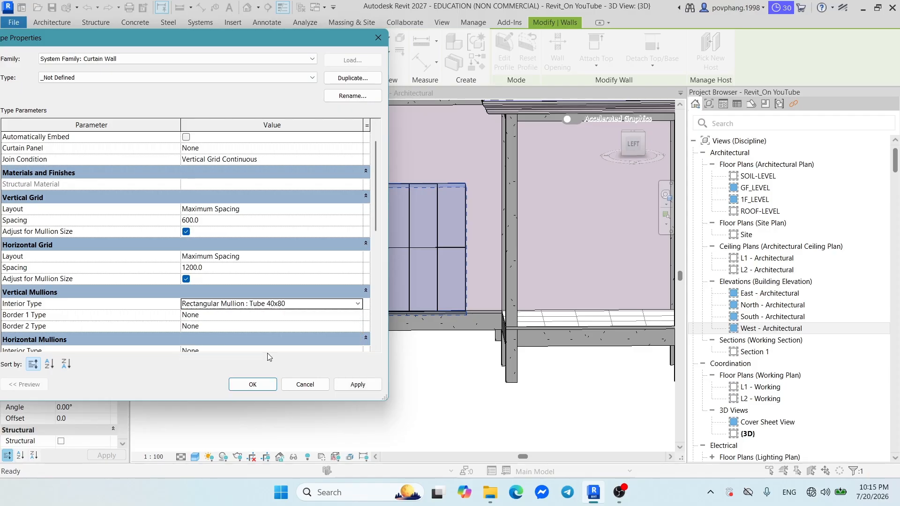
left_click(360, 384)
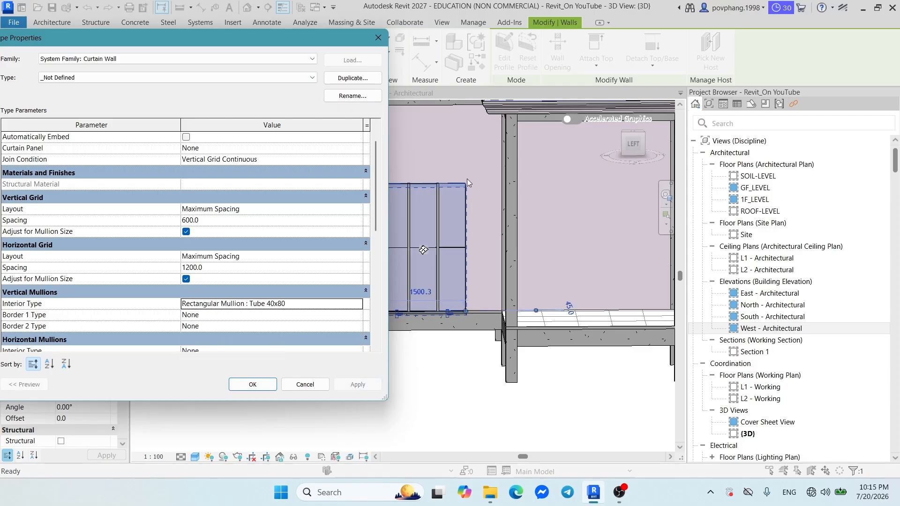
Set the Vertical Mullions Border 1 and Border 2 types to Rectangular Mullion : Tube 40x80 and apply them.
left_click_drag(246, 41, 865, 233)
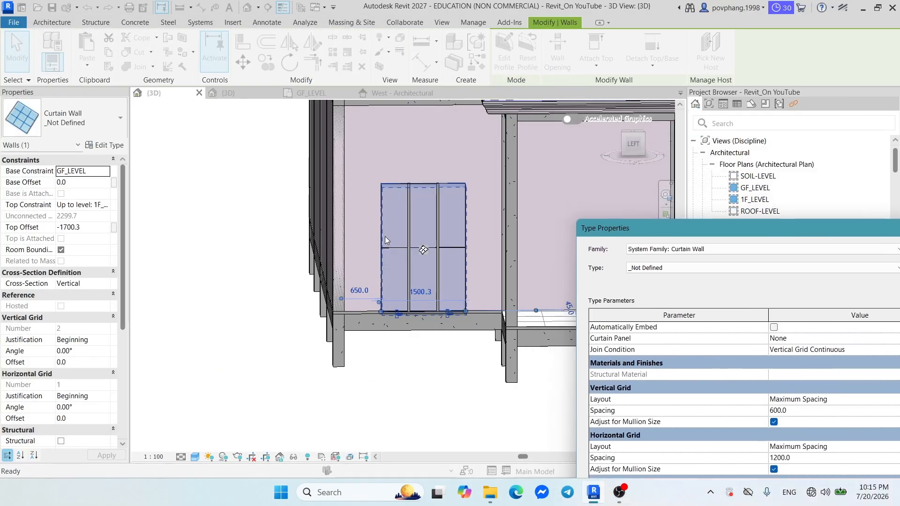
left_click_drag(664, 228, 111, 61)
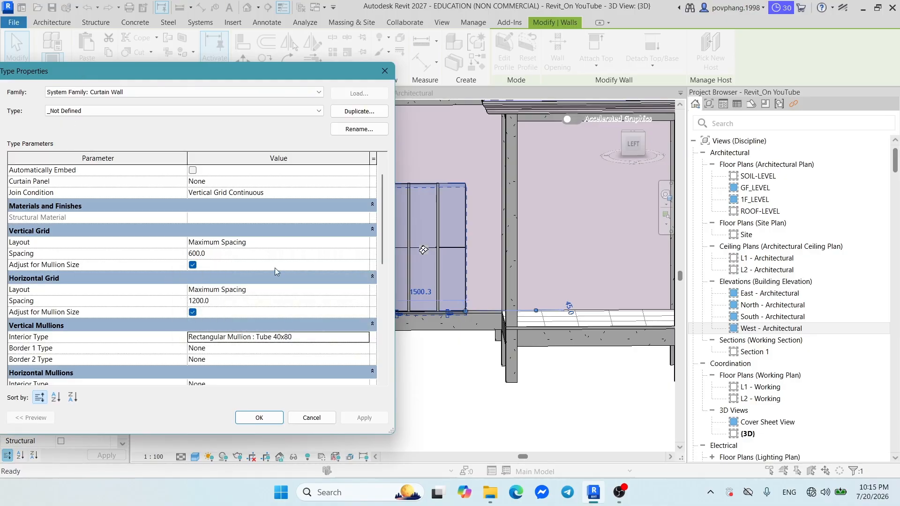
left_click(367, 349)
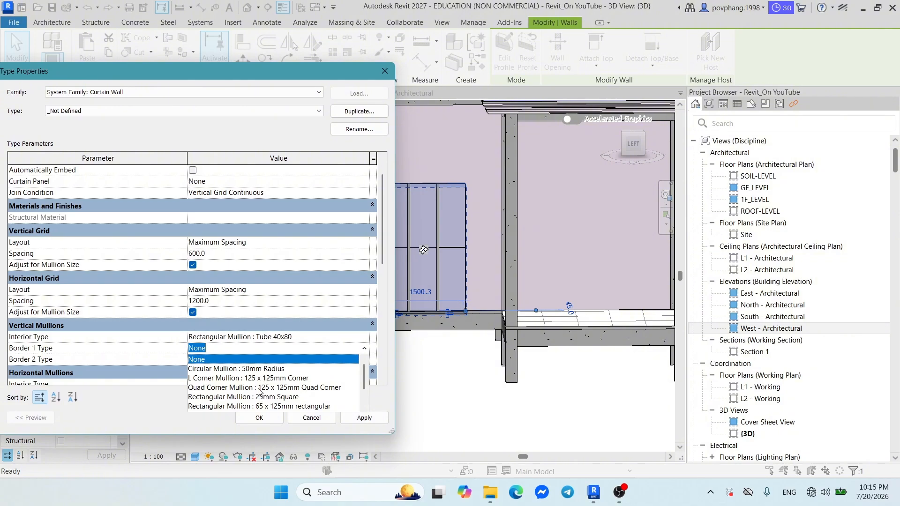
scroll(269, 394, "down", 1)
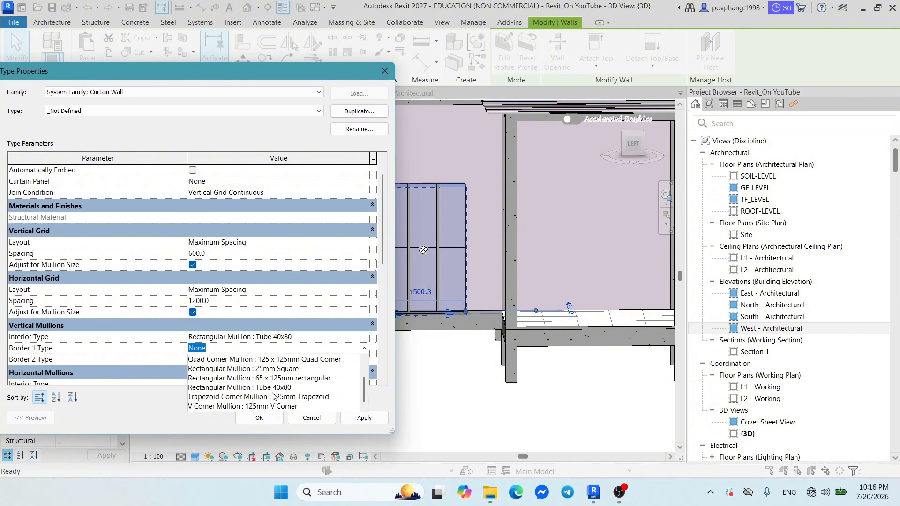
left_click(275, 388)
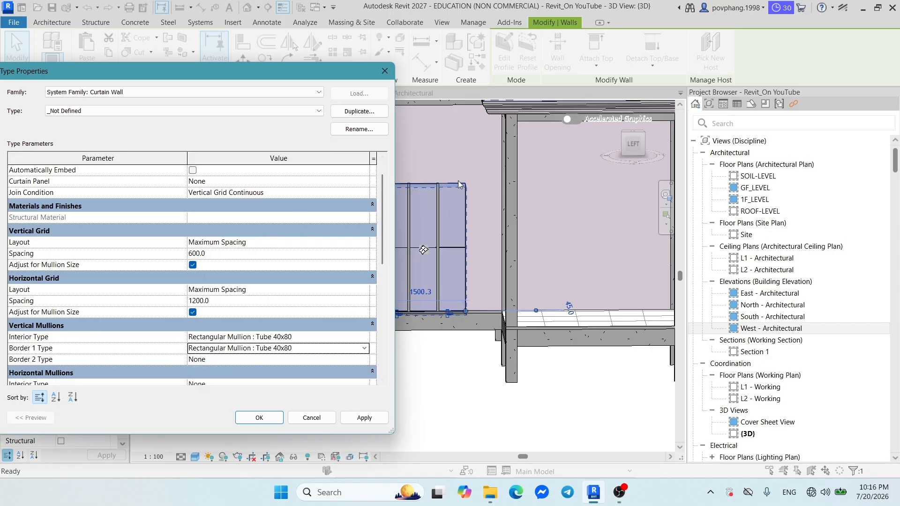
left_click(364, 360)
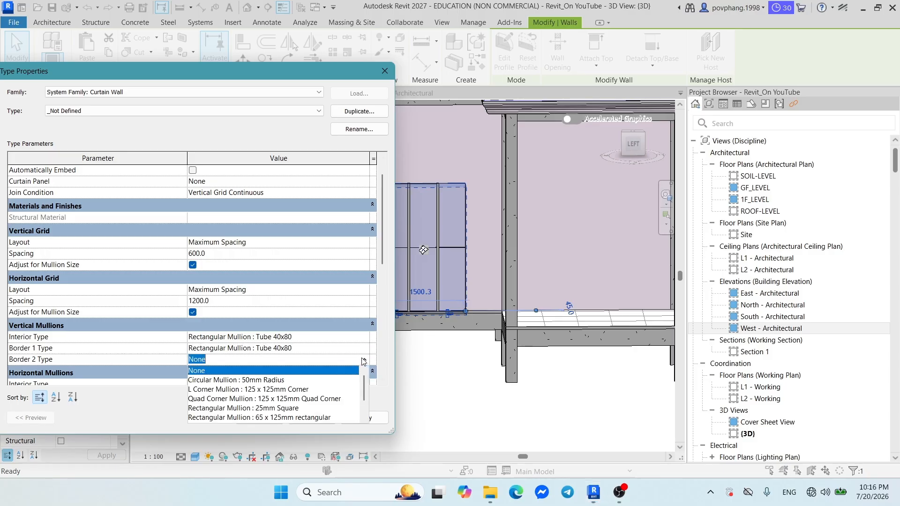
scroll(266, 410, "down", 1)
left_click(273, 399)
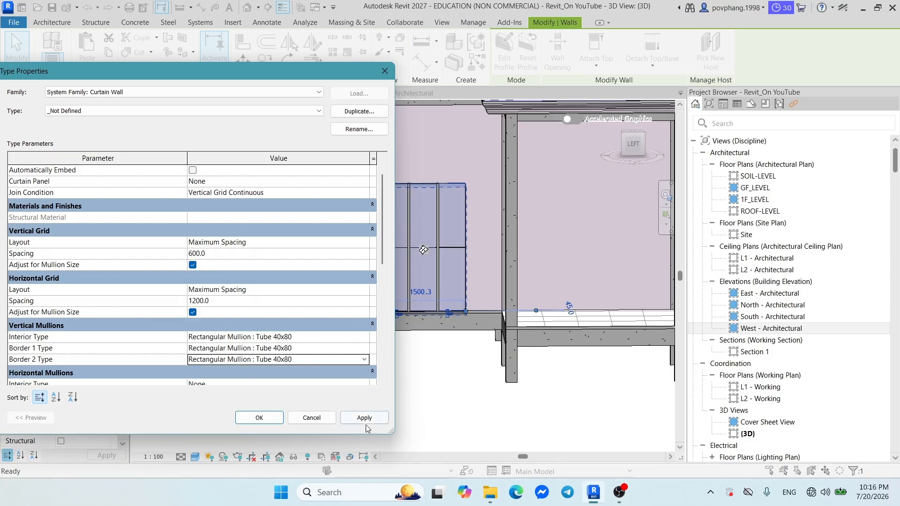
left_click(364, 418)
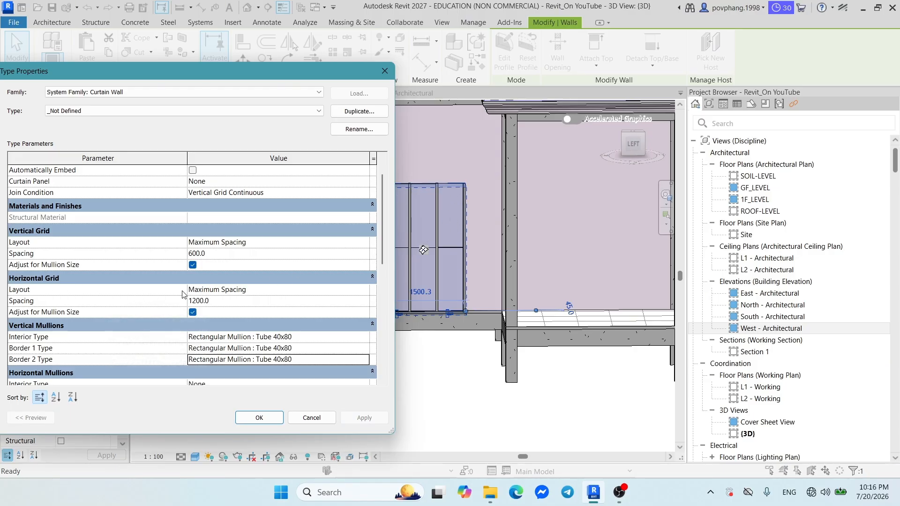
Set the Horizontal Mullions Interior Type to Rectangular Mullion : Tube 40x80 and apply it.
scroll(272, 306, "down", 2)
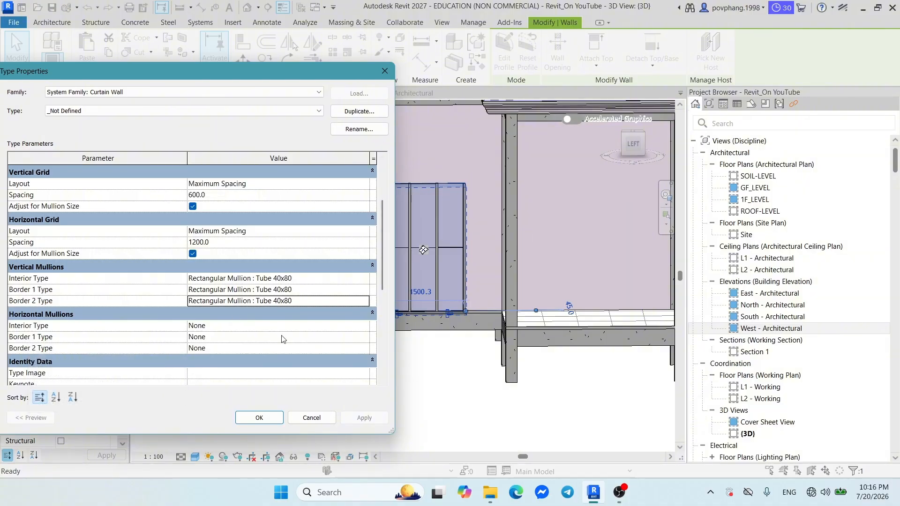
left_click(368, 326)
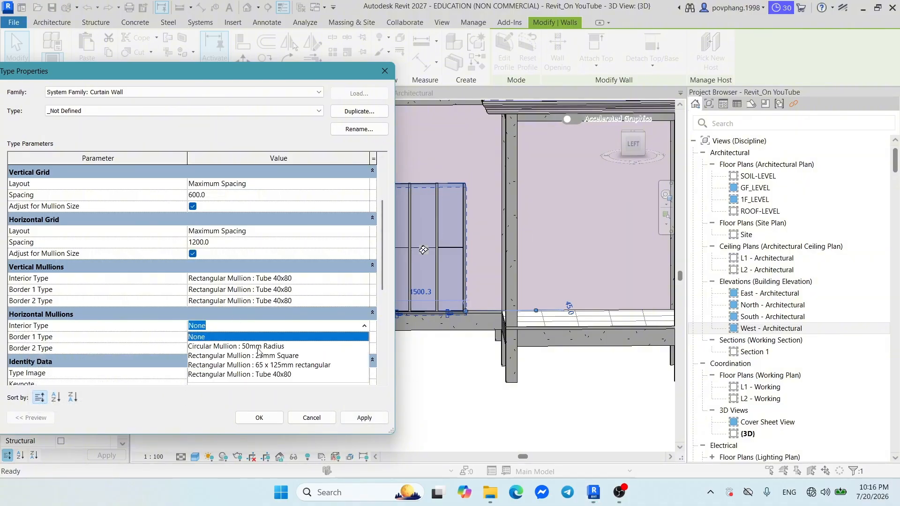
left_click(261, 374)
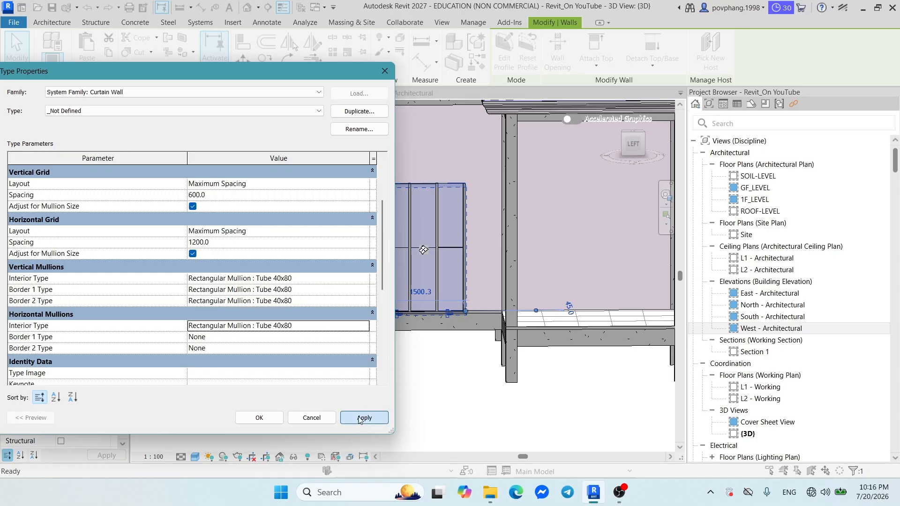
left_click(364, 417)
Set the Horizontal Mullions Border 1 and Border 2 types to Rectangular Mullion : Tube 40x80, applying the changes.
left_click(362, 337)
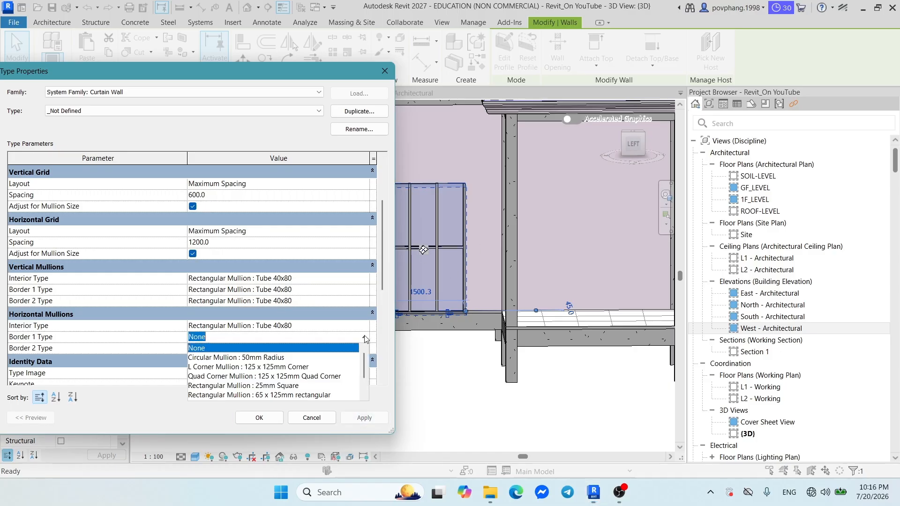
scroll(284, 389, "down", 1)
left_click(300, 377)
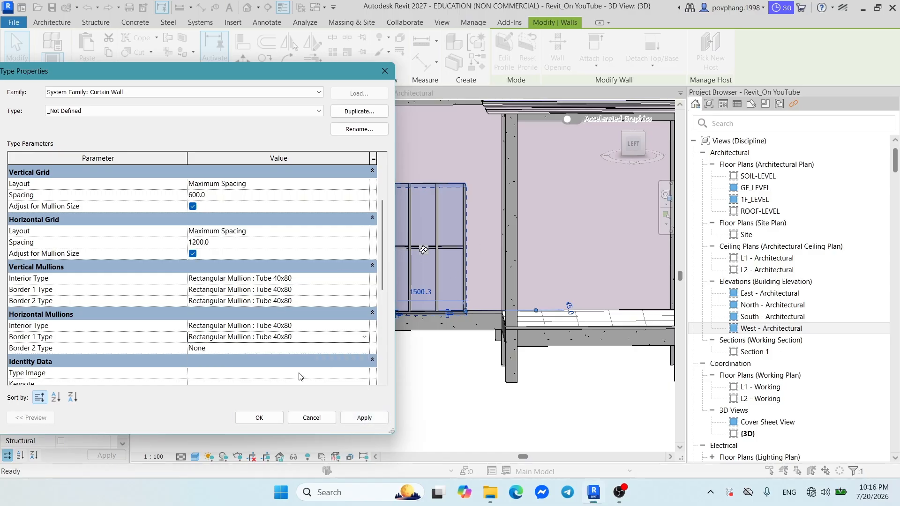
left_click(365, 418)
left_click(365, 349)
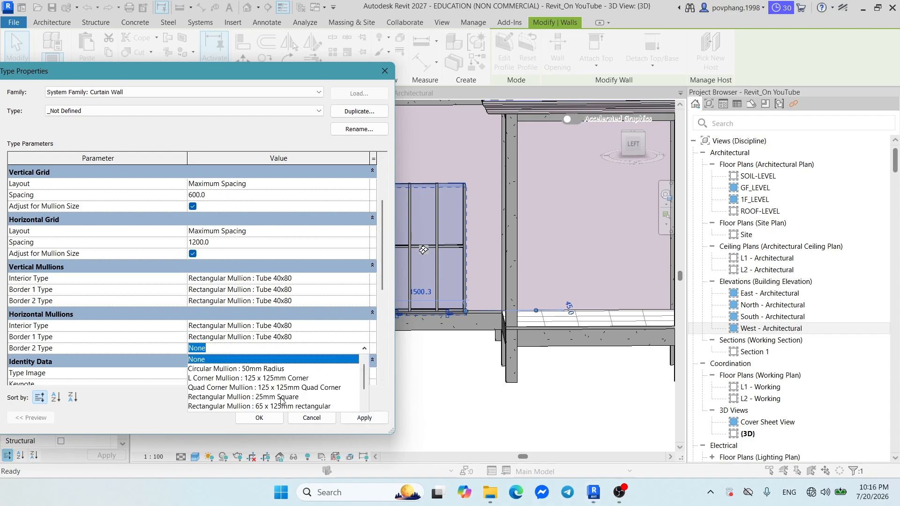
scroll(283, 398, "down", 1)
left_click(301, 389)
left_click(366, 349)
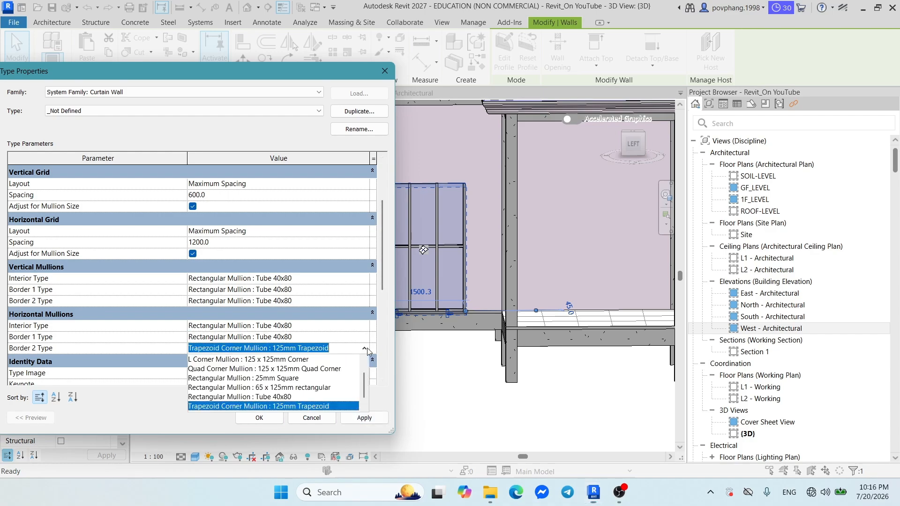
left_click(297, 397)
left_click(364, 418)
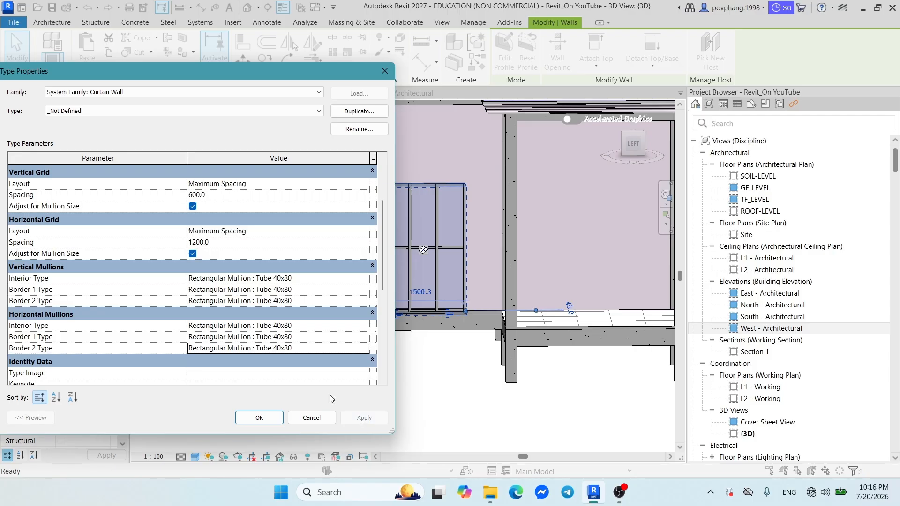
Review the curtain wall type's grid and mullion parameters, accept the type properties, and examine the finished window in 3D.
scroll(235, 301, "down", 5)
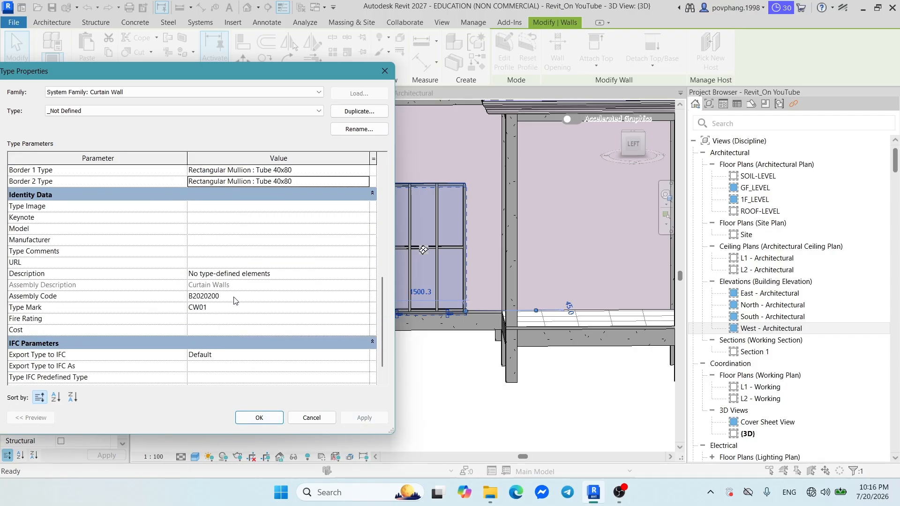
scroll(238, 282, "up", 6)
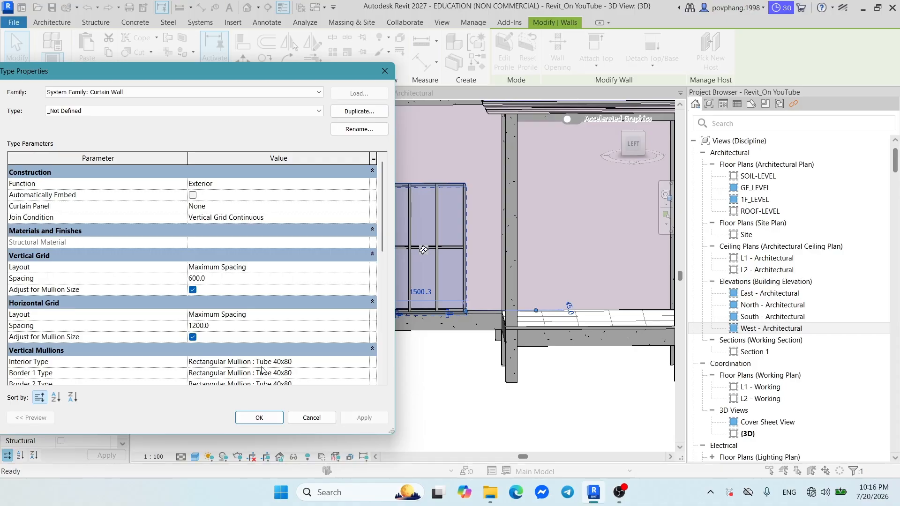
scroll(254, 368, "down", 4)
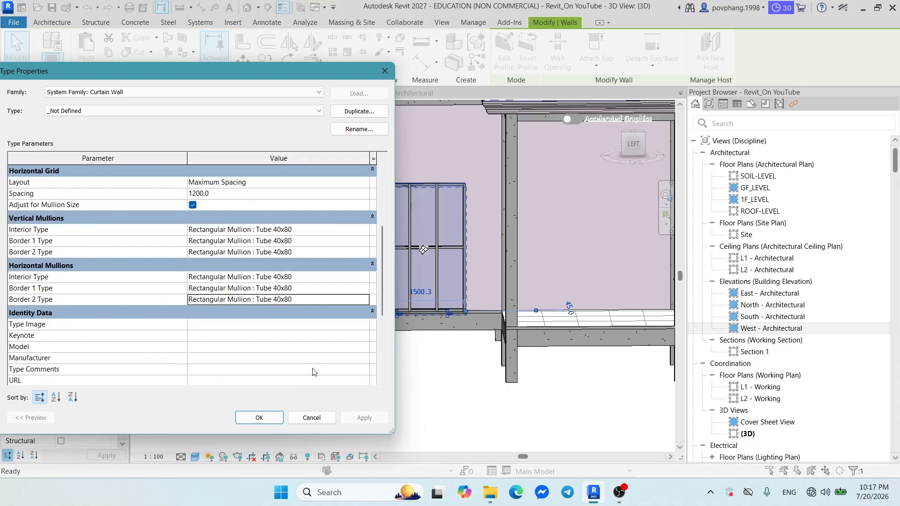
left_click(259, 417)
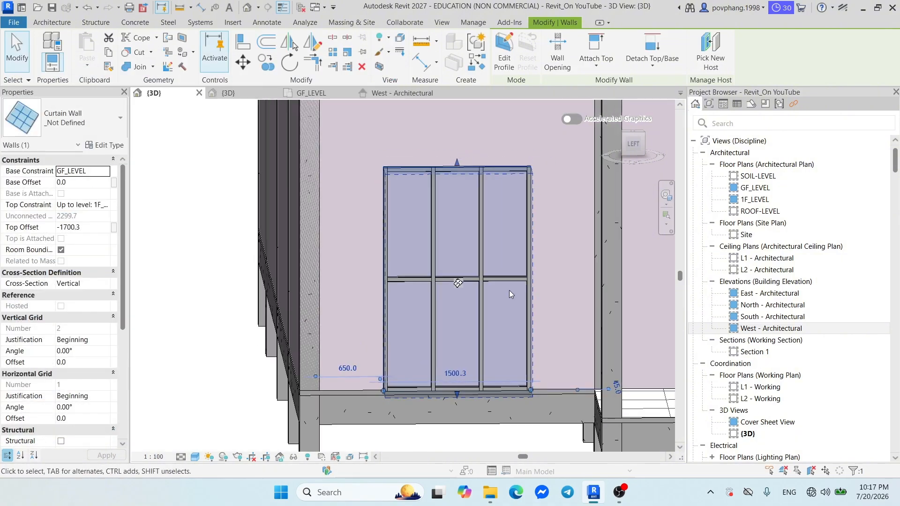
left_click(378, 172)
key("Escape")
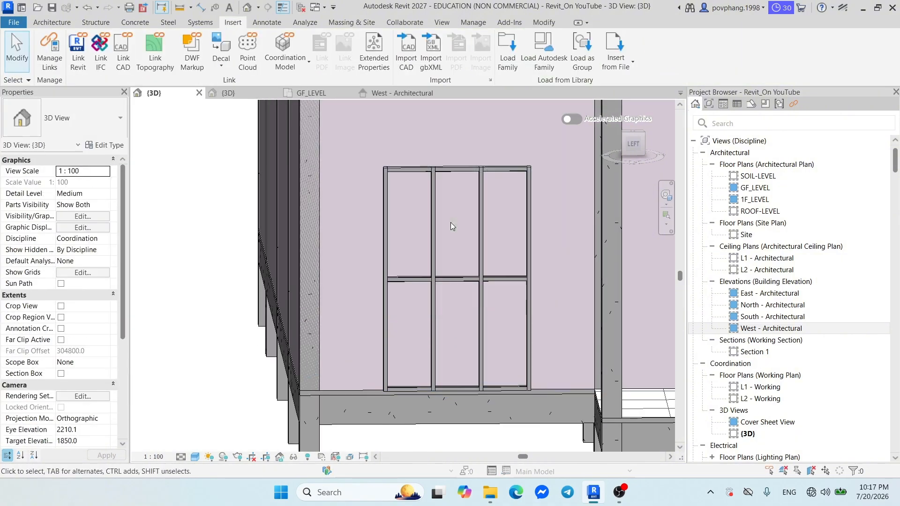
scroll(453, 226, "down", 1)
middle_click_drag(474, 254, 485, 173, "shift")
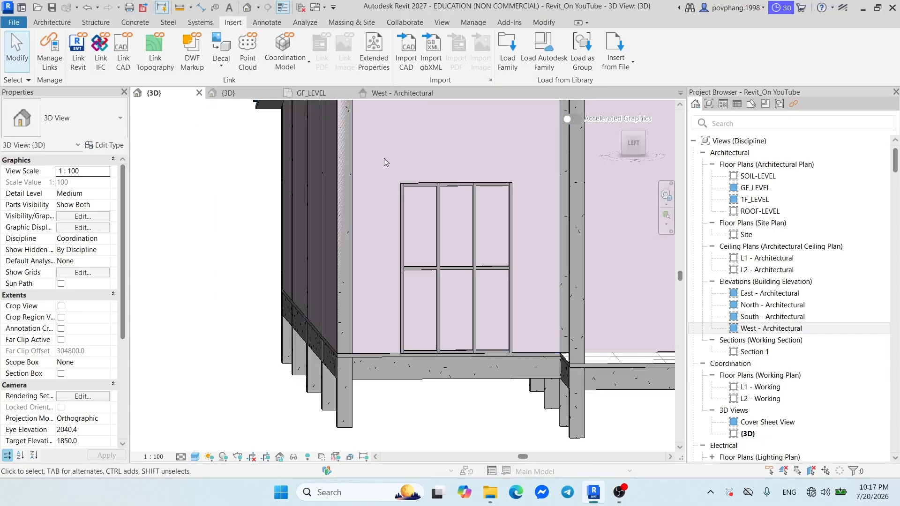
Switch to the West - Architectural elevation and compare the curtain wall's grid lines with the CAD window.
left_click(396, 95)
scroll(339, 147, "up", 2)
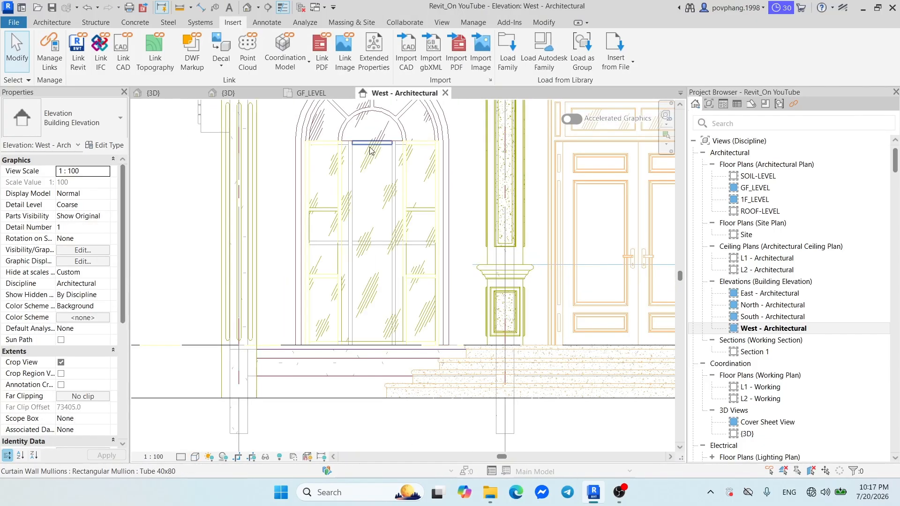
left_click(338, 146)
scroll(374, 159, "up", 2)
key("Escape")
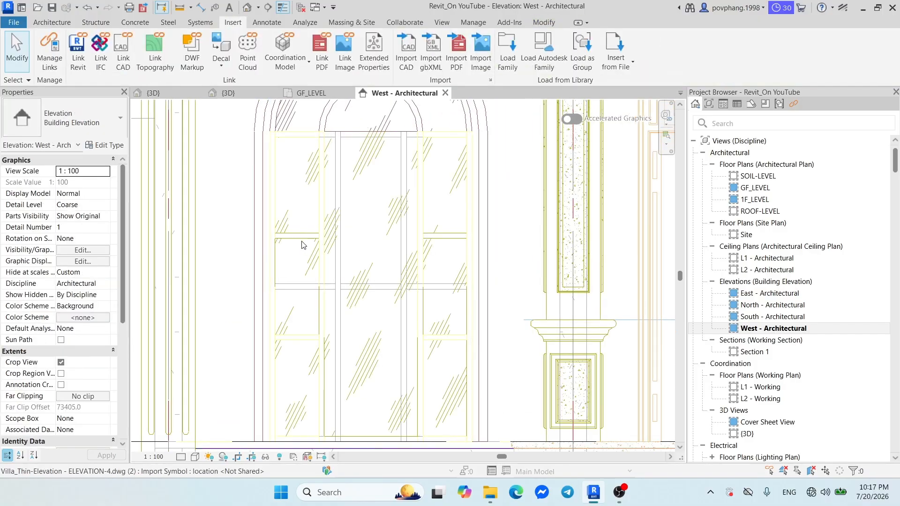
left_click(301, 241)
key("Escape")
key("Escape")
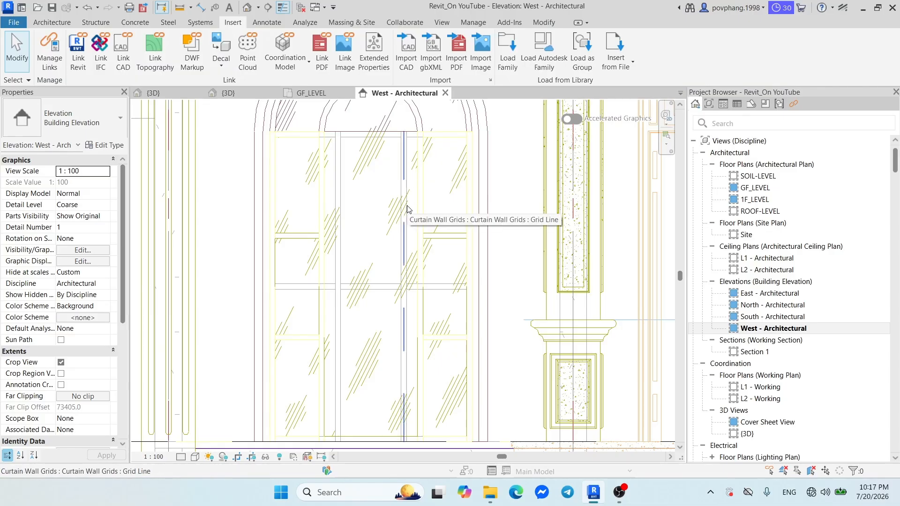
key("Tab")
key("Tab")
key("Tab")
key("Tab")
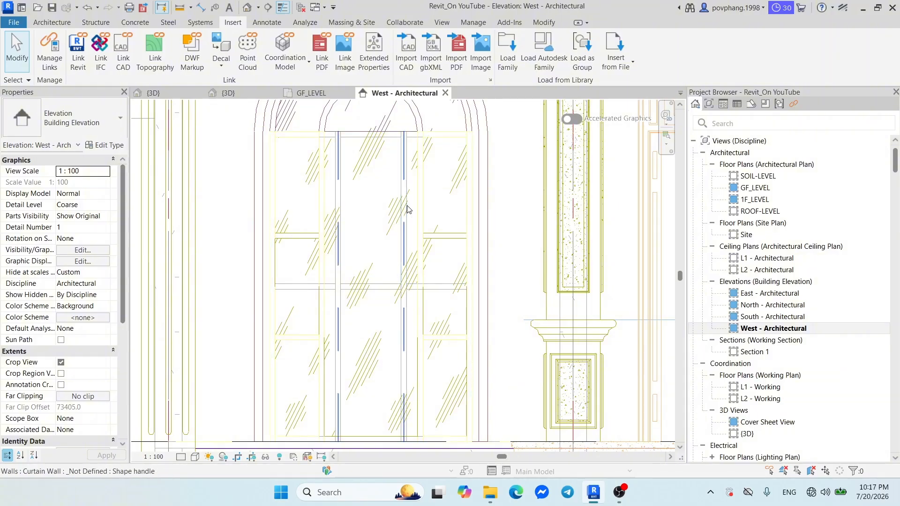
left_click(407, 209)
scroll(327, 292, "down", 3)
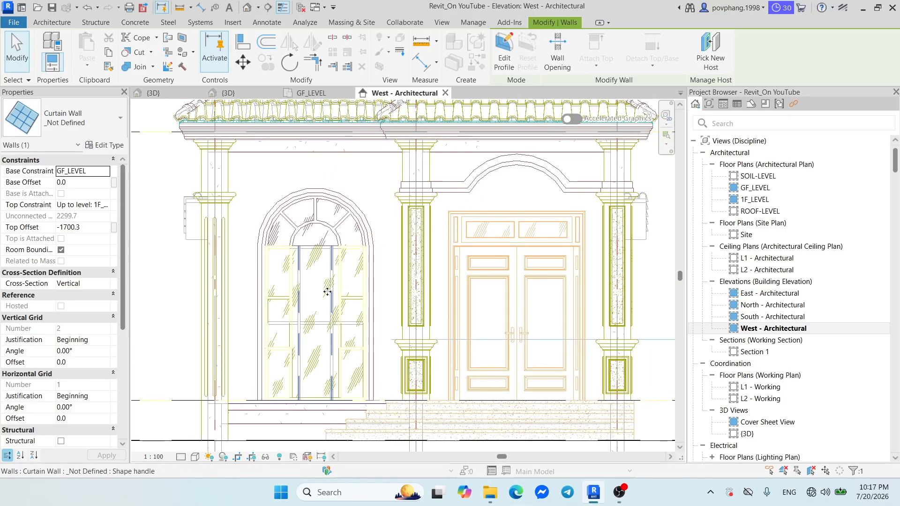
key("Escape")
Unpin the curtain wall's right vertical grid line and move it so its mullion matches the CAD window's right frame member.
scroll(329, 263, "up", 6)
left_click(327, 232)
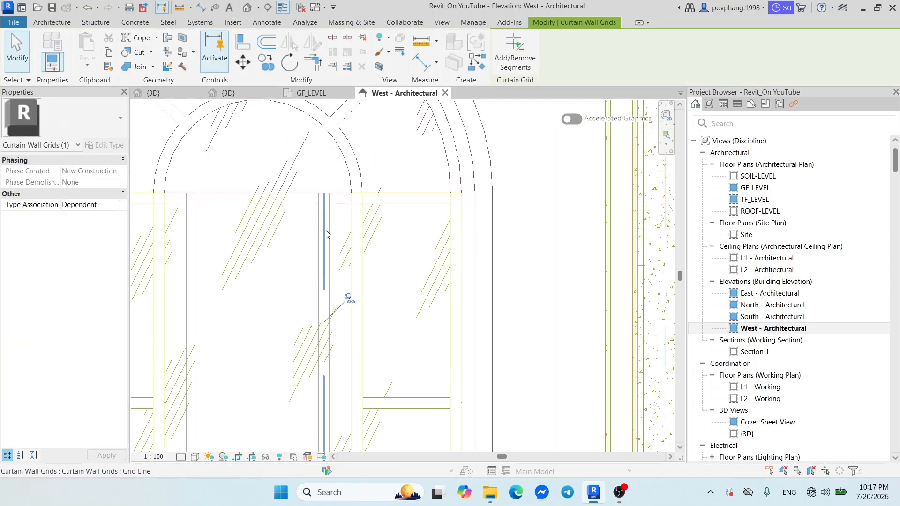
left_click(349, 298)
scroll(349, 299, "down", 3)
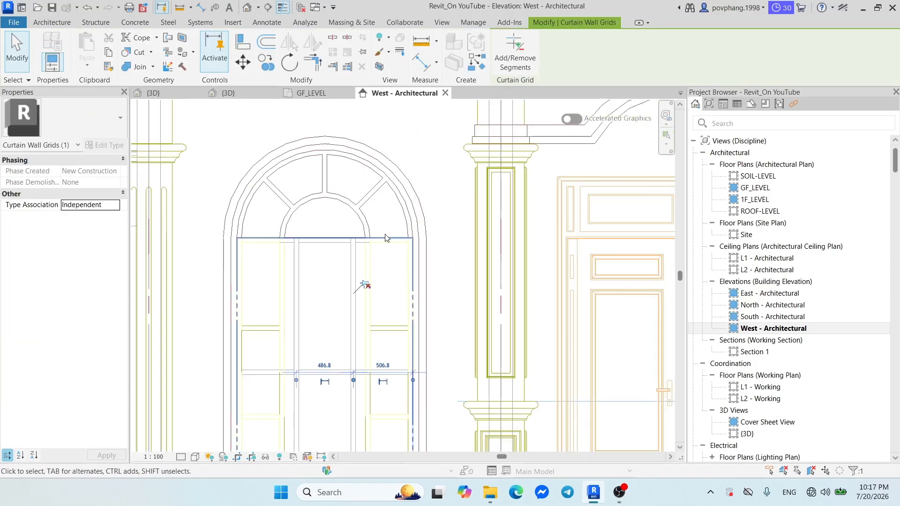
left_click(248, 62)
scroll(373, 260, "up", 5)
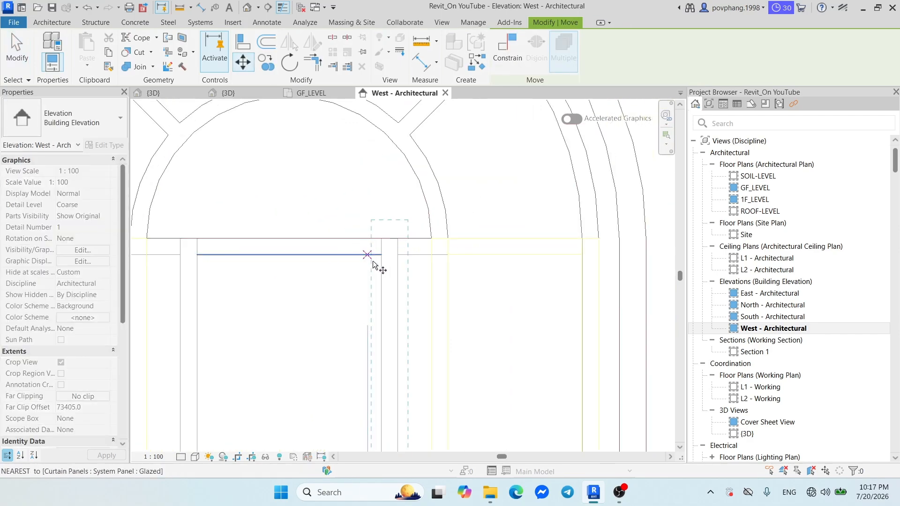
left_click(411, 251)
left_click(486, 250)
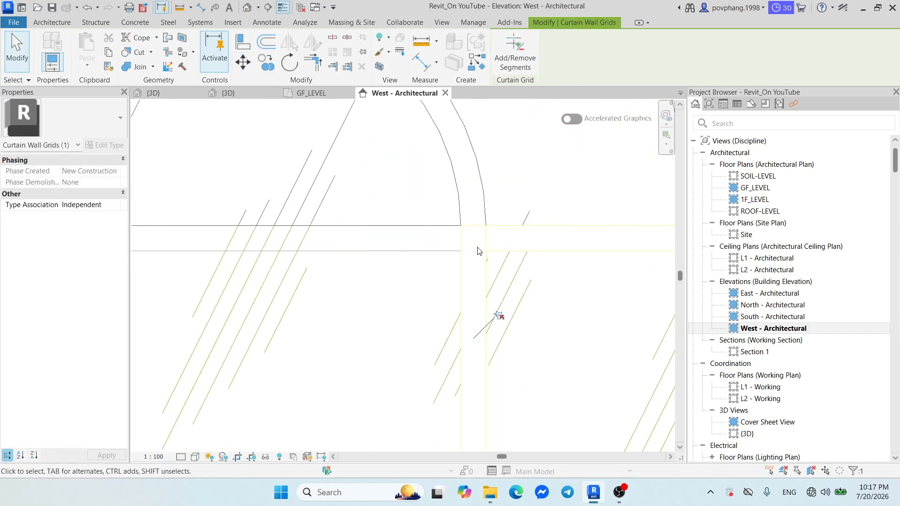
Unpin the curtain wall's left vertical grid line and move it so its mullion matches the CAD window's left frame member.
scroll(448, 259, "down", 5)
middle_click_drag(416, 289, 414, 217)
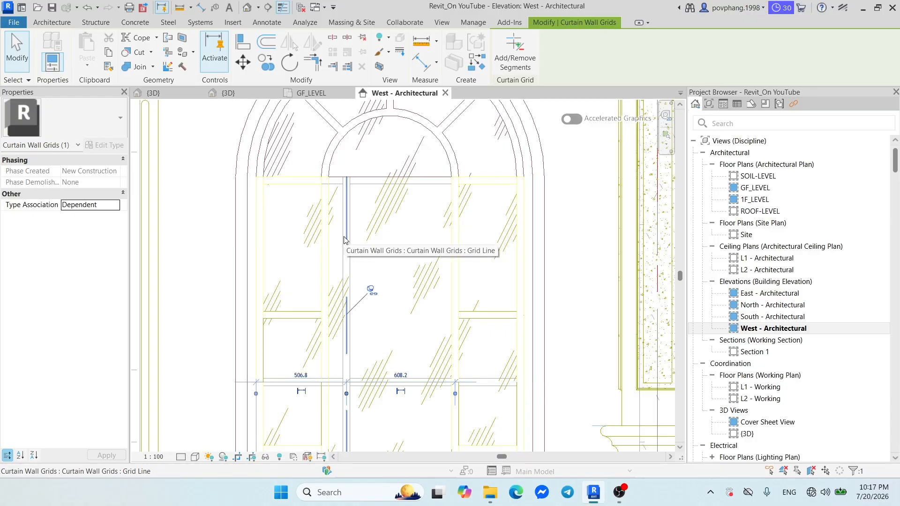
left_click(347, 296)
key("m")
key("v")
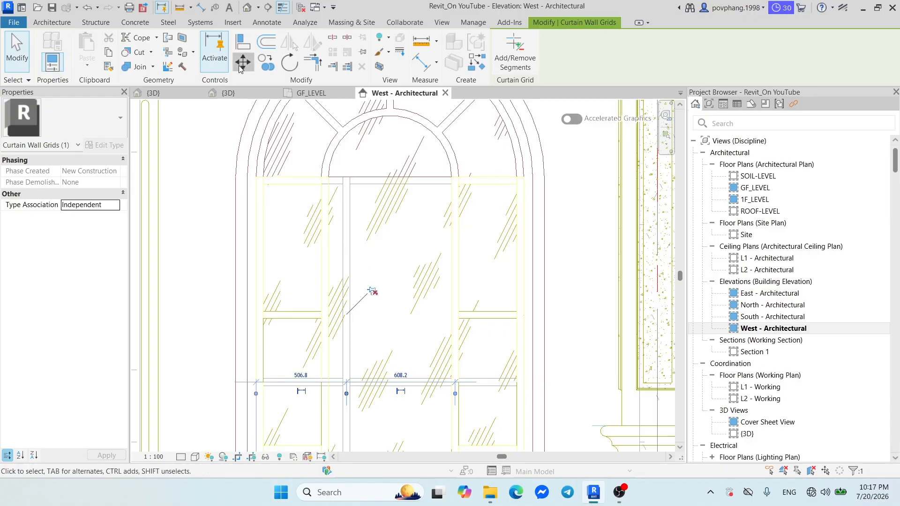
scroll(347, 180, "up", 3)
left_click(344, 171)
left_click(301, 170)
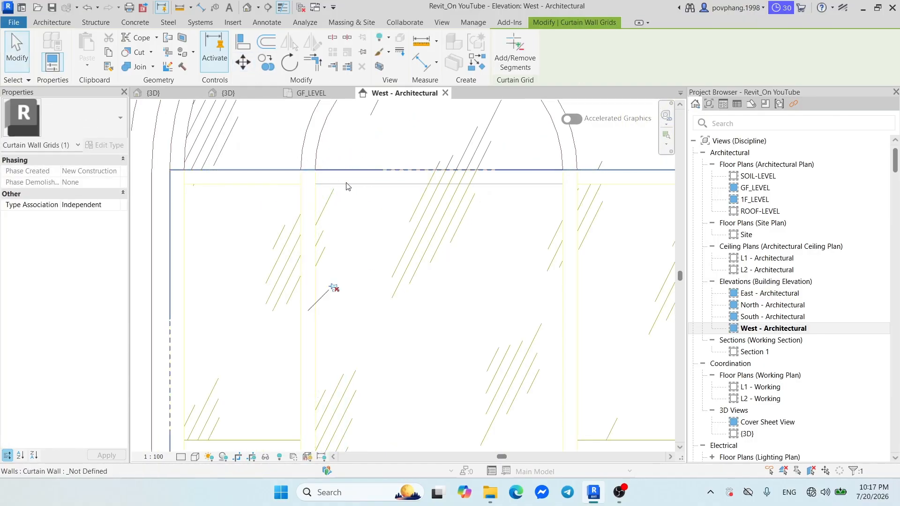
scroll(352, 220, "down", 5)
middle_click_drag(355, 316, 347, 248)
key("Escape")
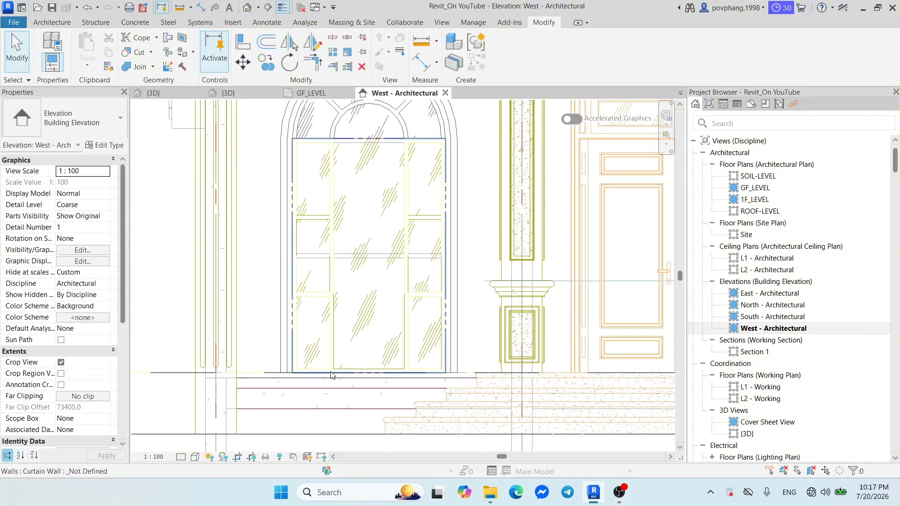
Try a Horizontal Grid spacing of 1000 in the curtain wall's type properties.
left_click(301, 272)
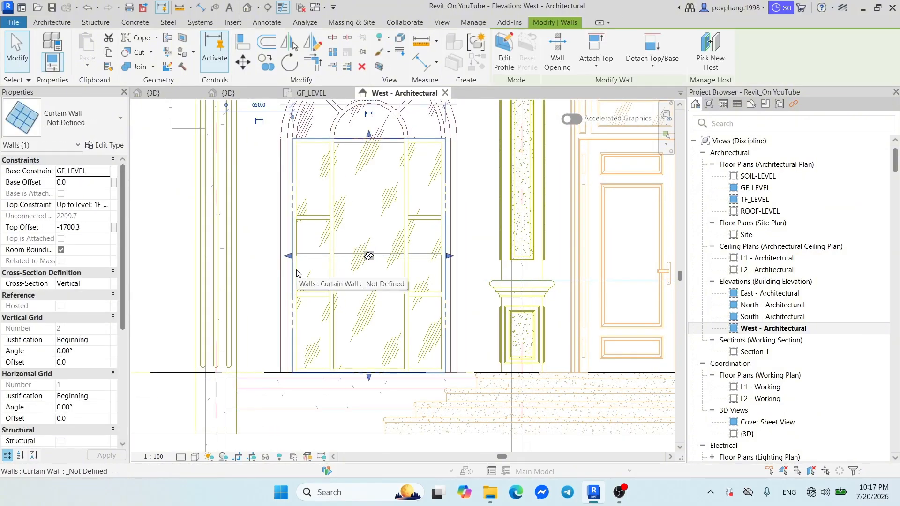
left_click(110, 145)
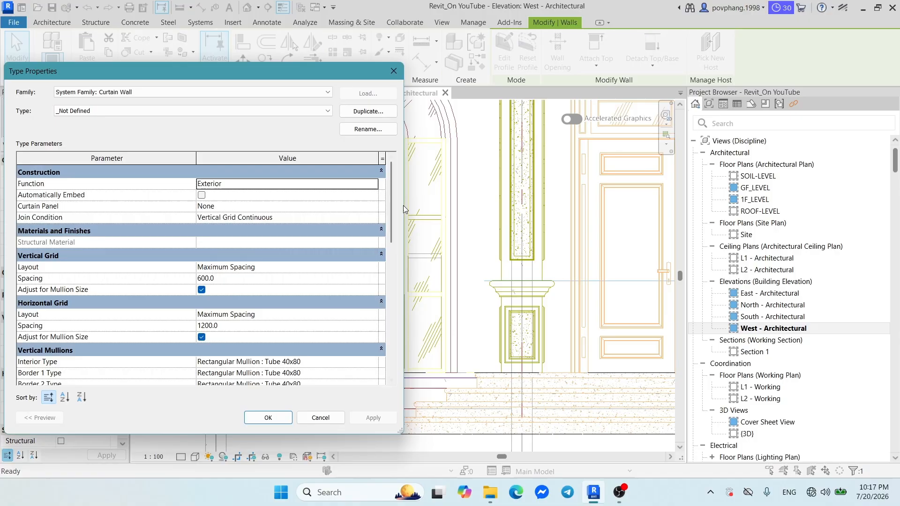
left_click(280, 325)
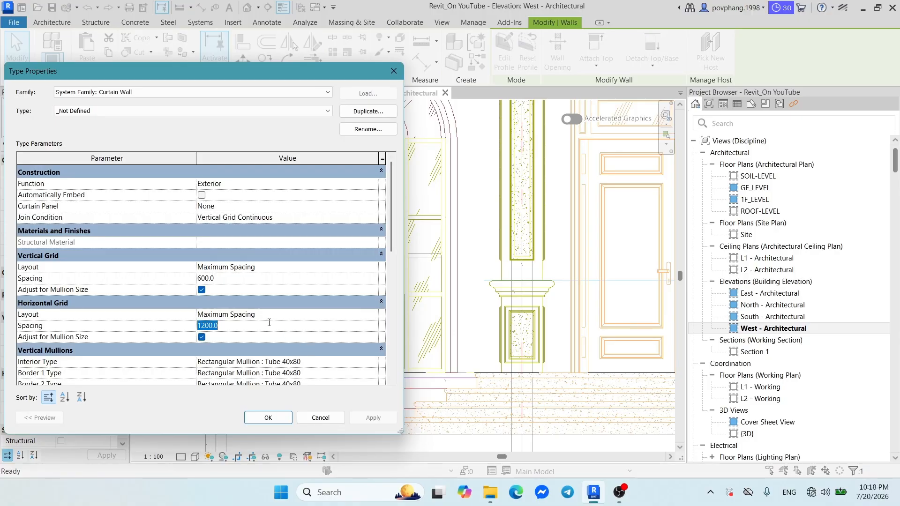
type("1000")
left_click(373, 418)
left_click(268, 418)
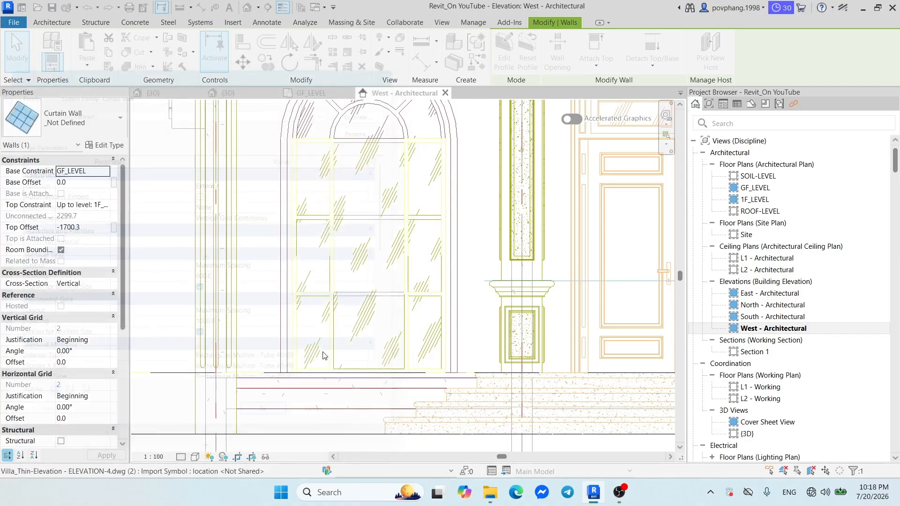
key("Escape")
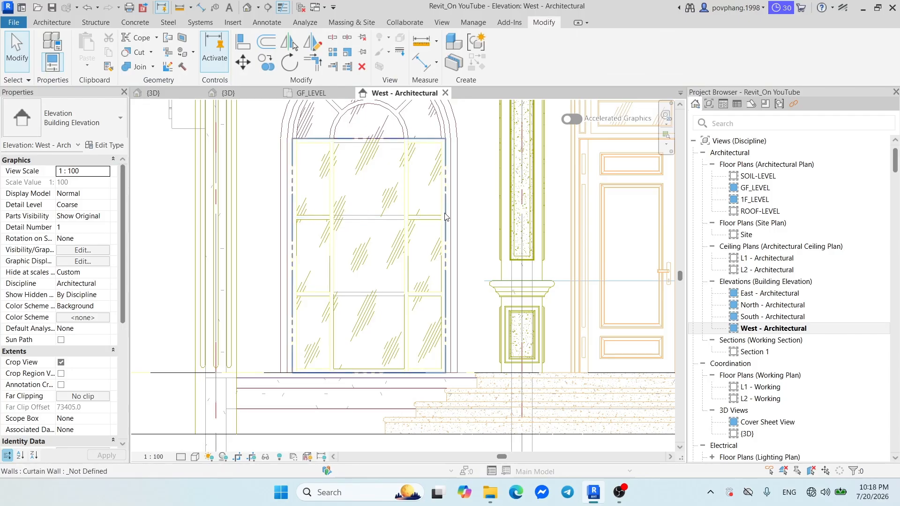
Compare the horizontal mullions with the CAD window's transoms and undo the 1000 mm horizontal spacing change.
scroll(312, 230, "up", 3)
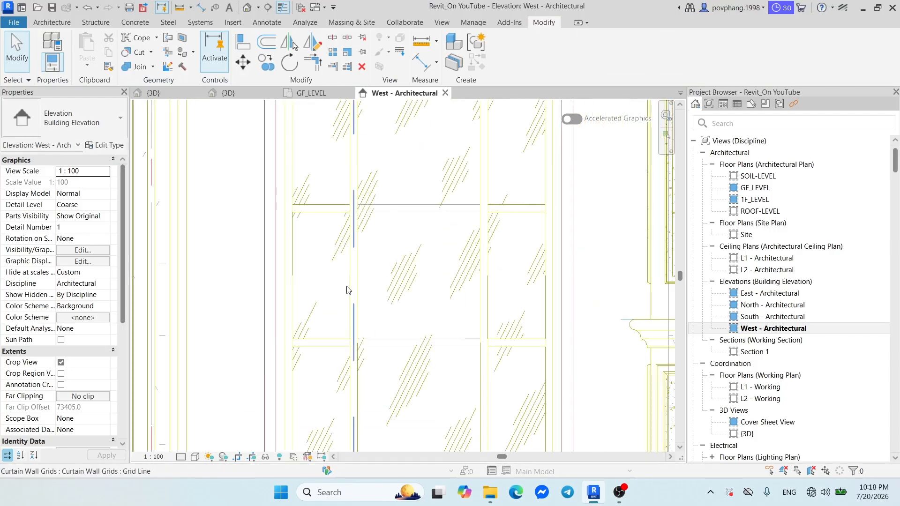
scroll(346, 281, "up", 4)
scroll(358, 324, "down", 5)
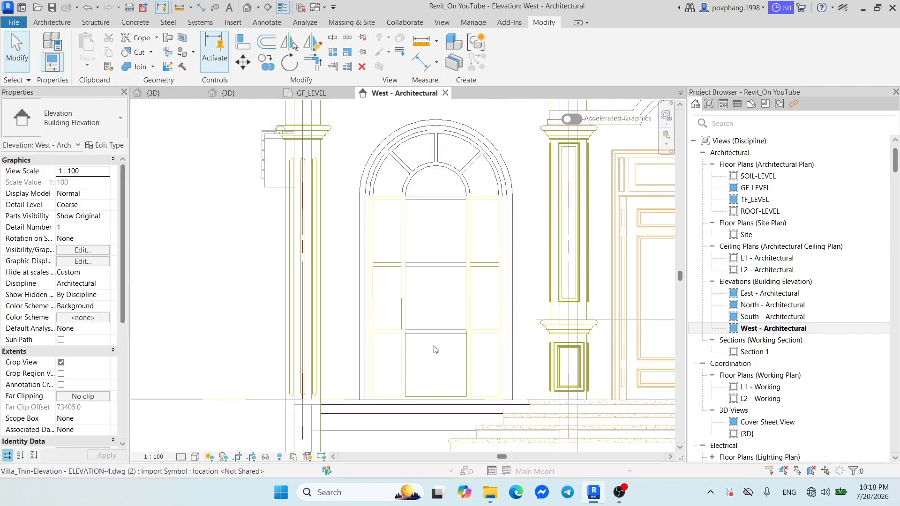
scroll(366, 214, "up", 1)
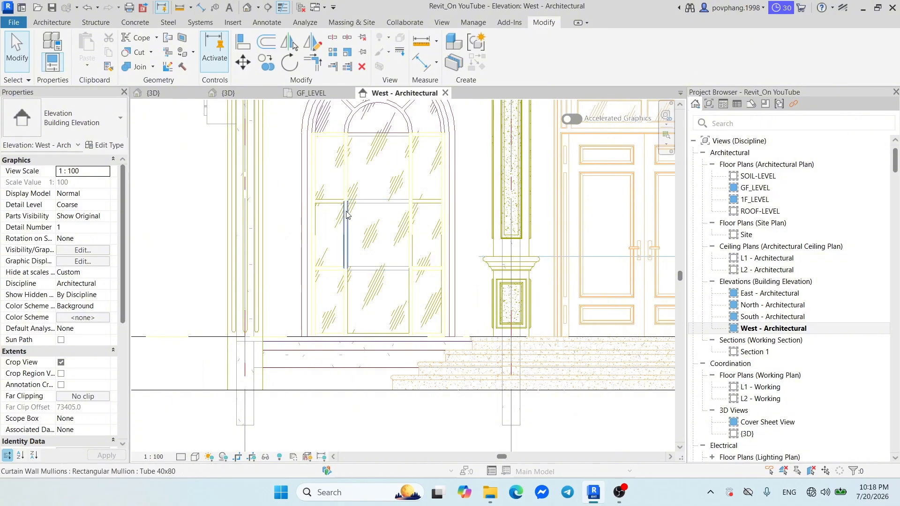
scroll(368, 235, "up", 1)
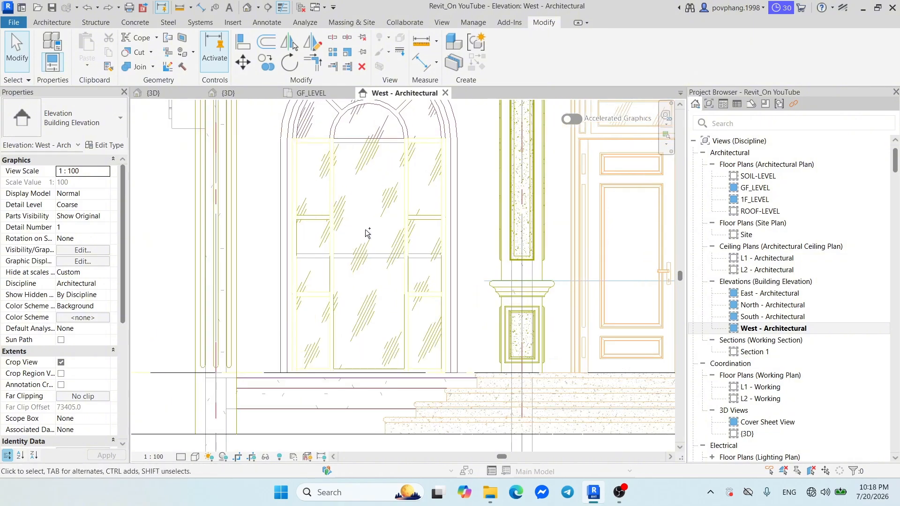
Set the curtain wall type's Horizontal Grid spacing to 900 and accept the type properties.
left_click(377, 257)
left_click(107, 146)
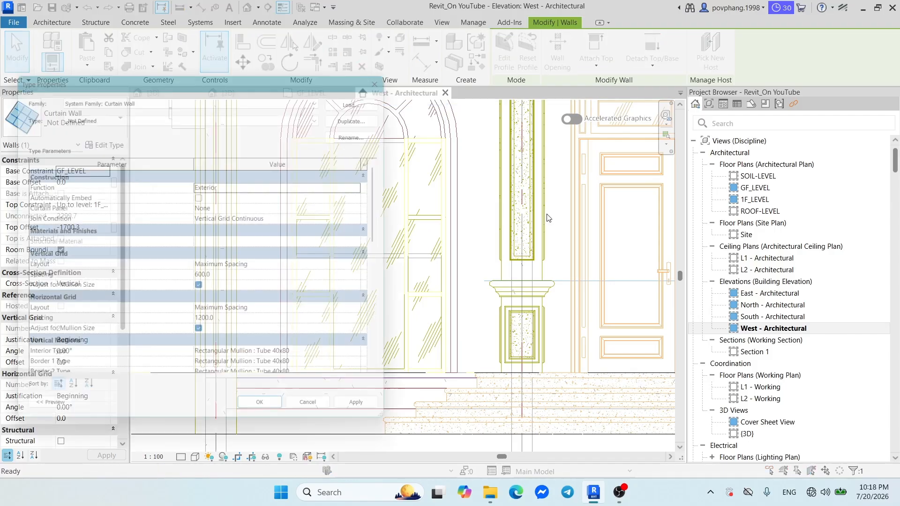
left_click(229, 326)
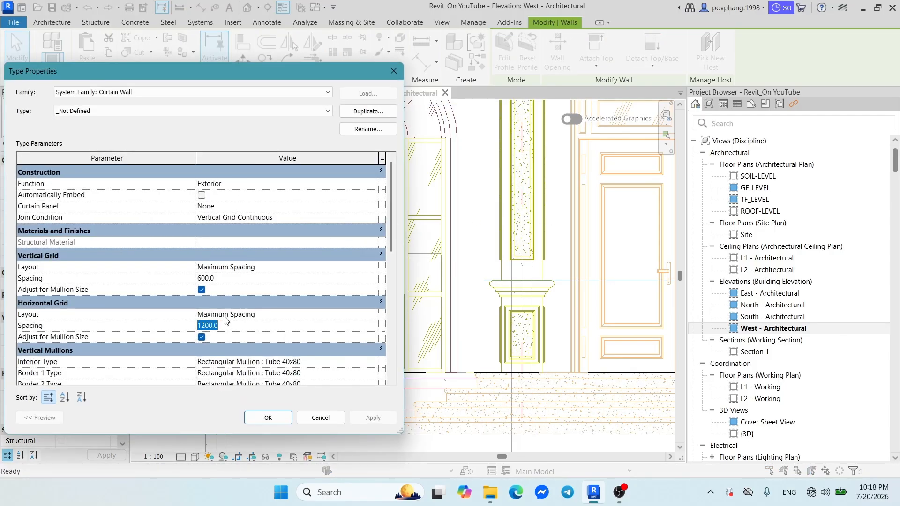
type("8")
key("BackSpace")
key("BackSpace")
key("BackSpace")
type("900")
left_click(276, 417)
key("Escape")
Examine how the horizontal grid lines align with the CAD window's transoms and check the lower grid line's spacing.
scroll(417, 293, "up", 4)
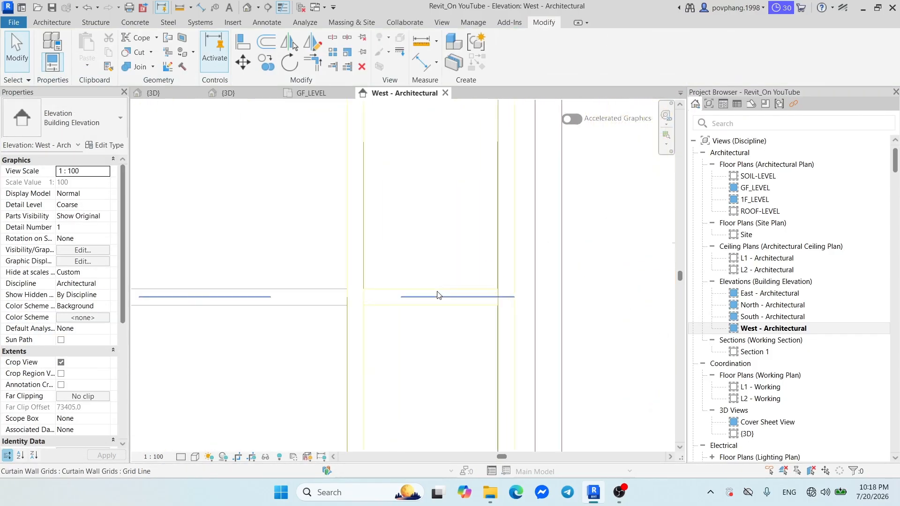
scroll(466, 311, "down", 2)
left_click(327, 184)
key("Escape")
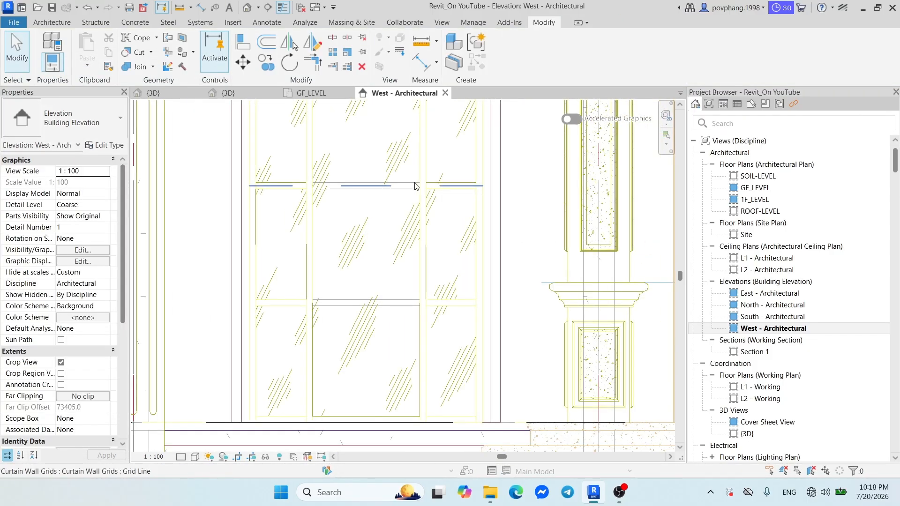
scroll(346, 205, "down", 2)
left_click(355, 226)
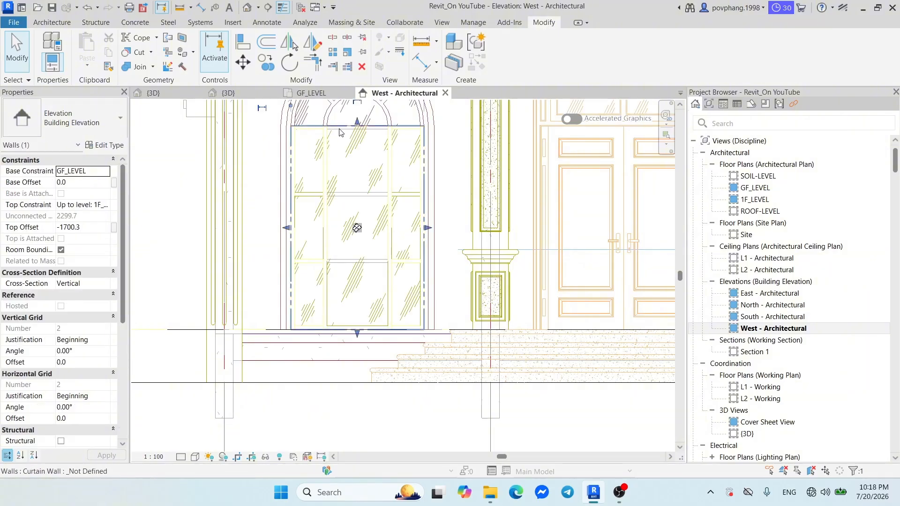
key("Escape")
scroll(323, 202, "up", 4)
left_click(327, 180)
left_click(299, 313)
scroll(374, 300, "down", 3)
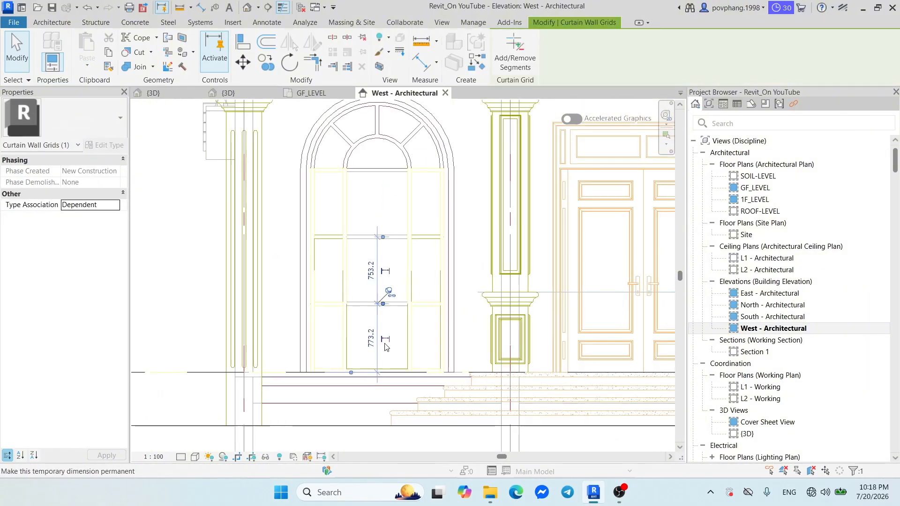
middle_click_drag(390, 337, 360, 287)
key("Escape")
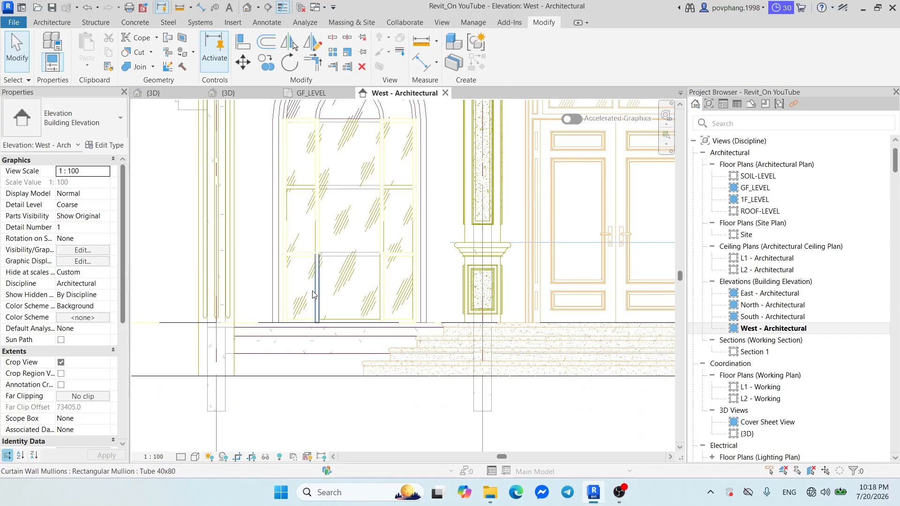
Unpin the window's lower horizontal curtain grid line and remove its middle segment between the two vertical mullions.
scroll(382, 212, "up", 1)
scroll(382, 212, "up", 2)
left_click(328, 288)
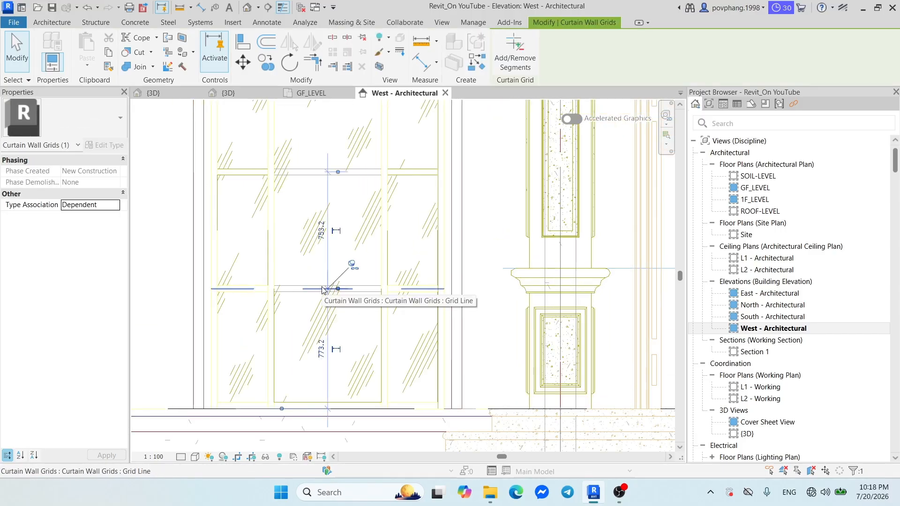
left_click(353, 265)
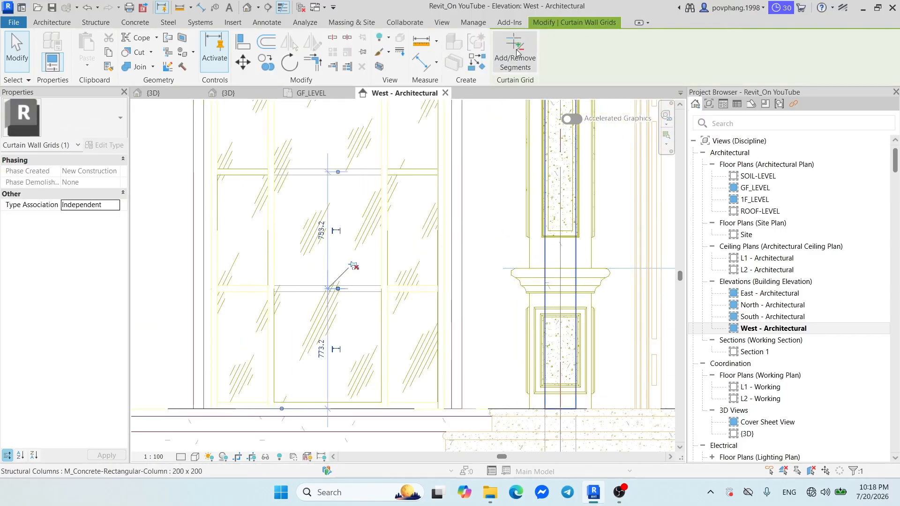
left_click(529, 71)
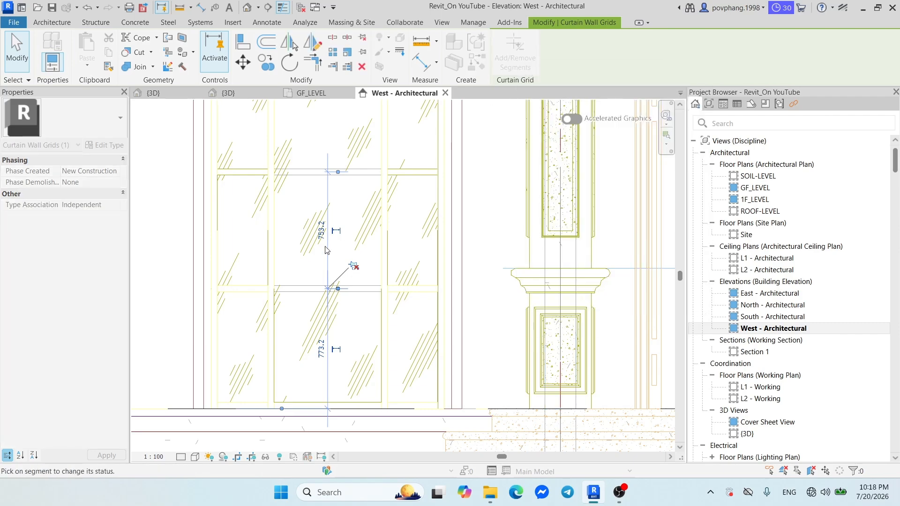
left_click(299, 290)
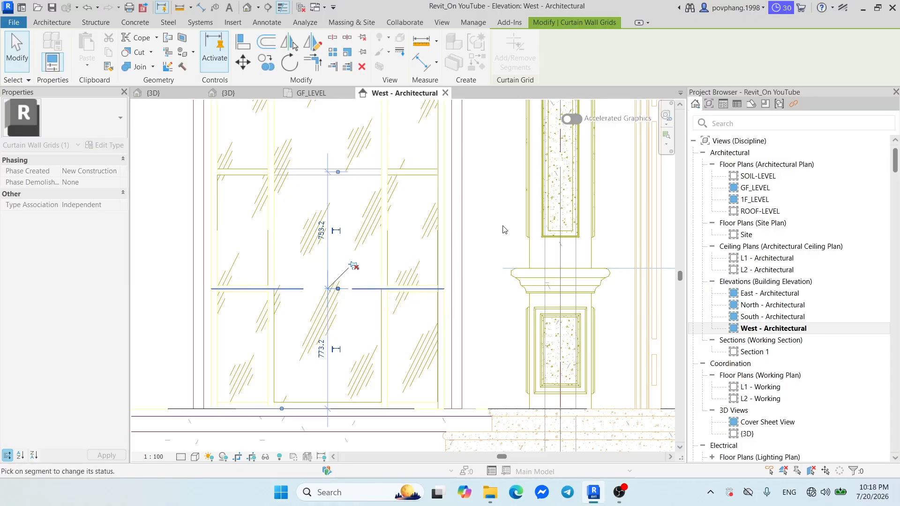
key("Escape")
key("Escape")
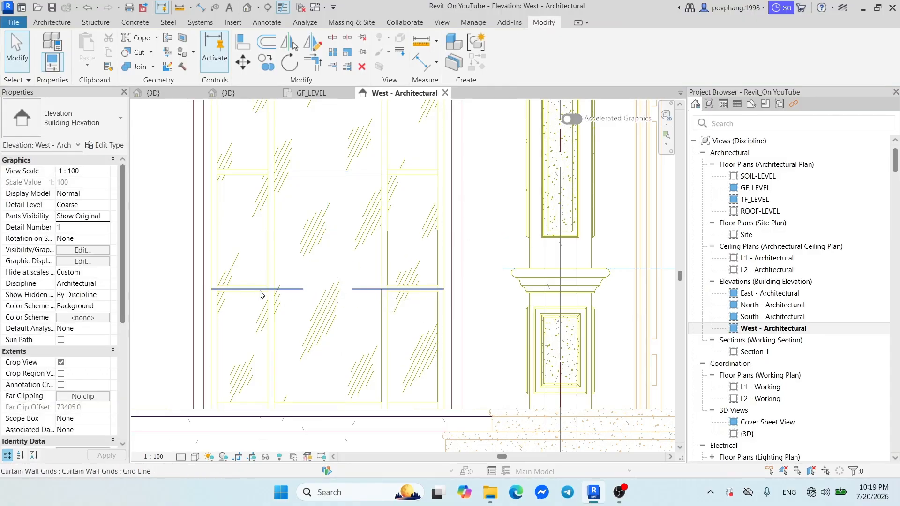
scroll(246, 290, "up", 2)
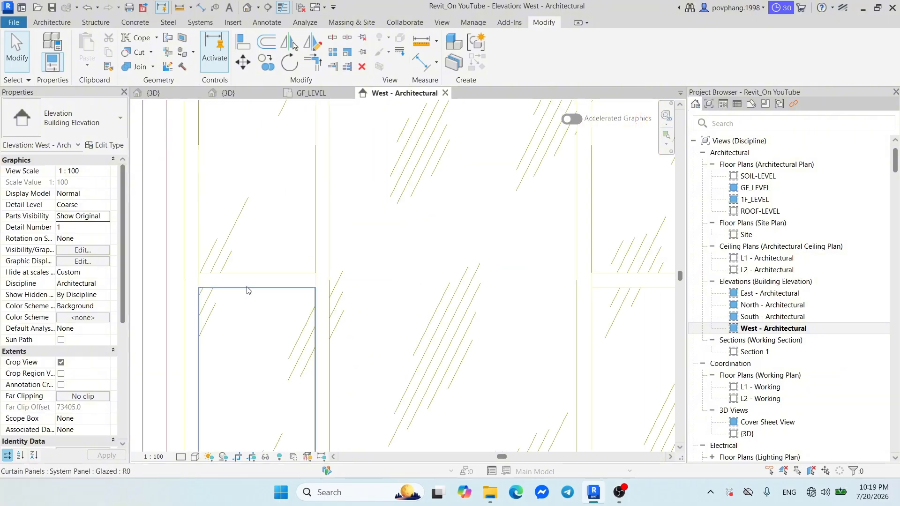
scroll(253, 284, "down", 5)
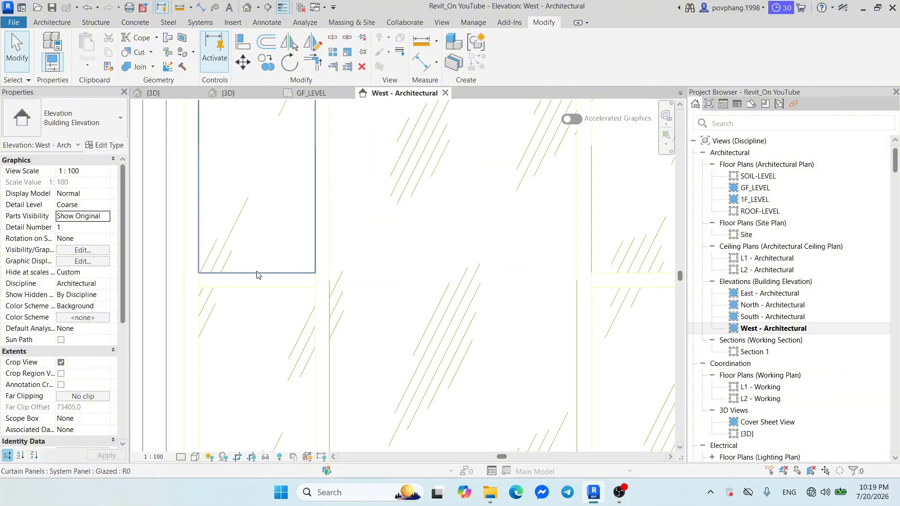
Unpin the upper horizontal curtain grid line, remove its middle segment, and check the window frame in the 3D view.
left_click(341, 205)
key("Escape")
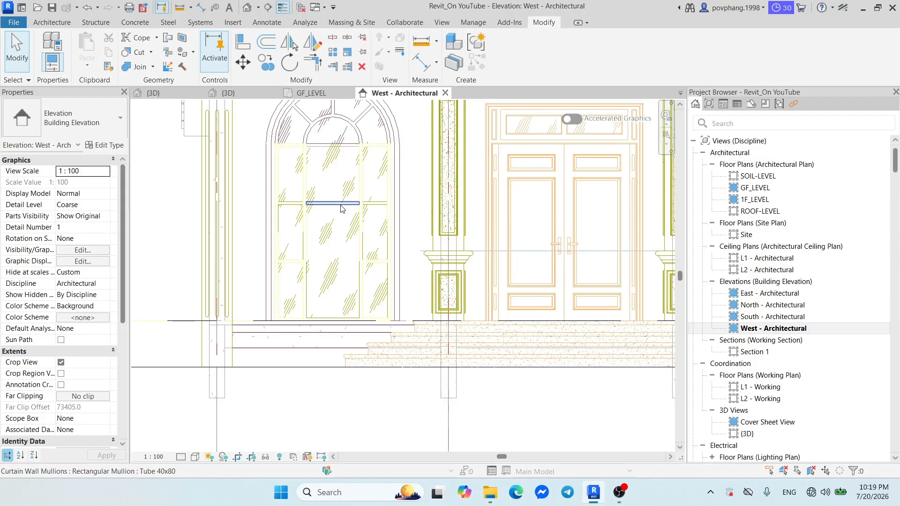
key("Tab")
left_click(340, 205)
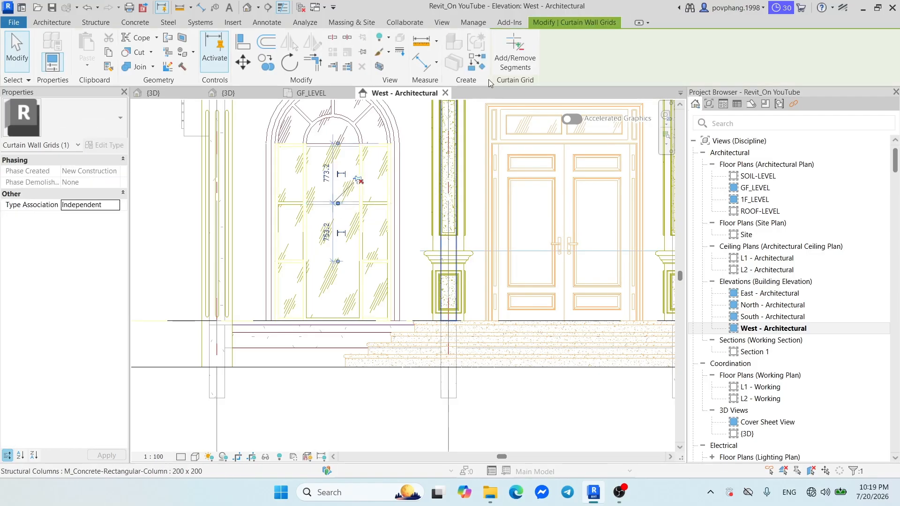
key("Escape")
scroll(366, 210, "up", 2)
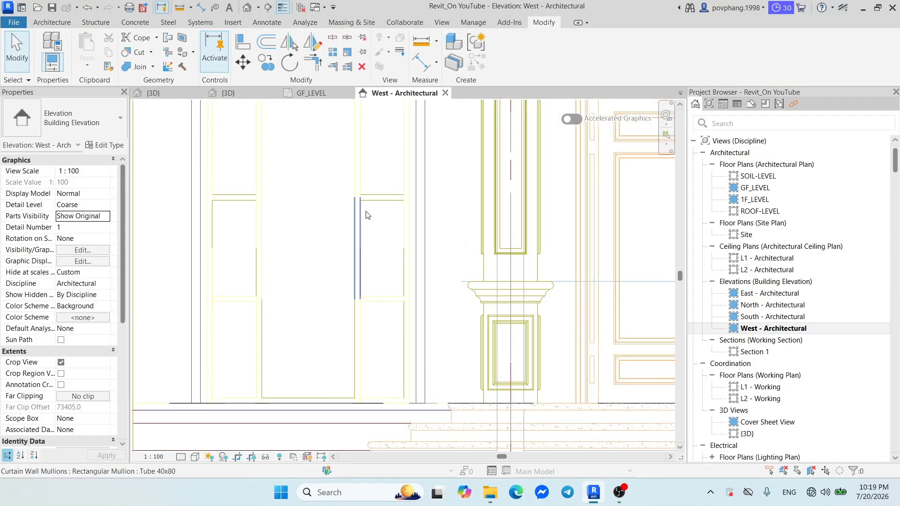
left_click(230, 94)
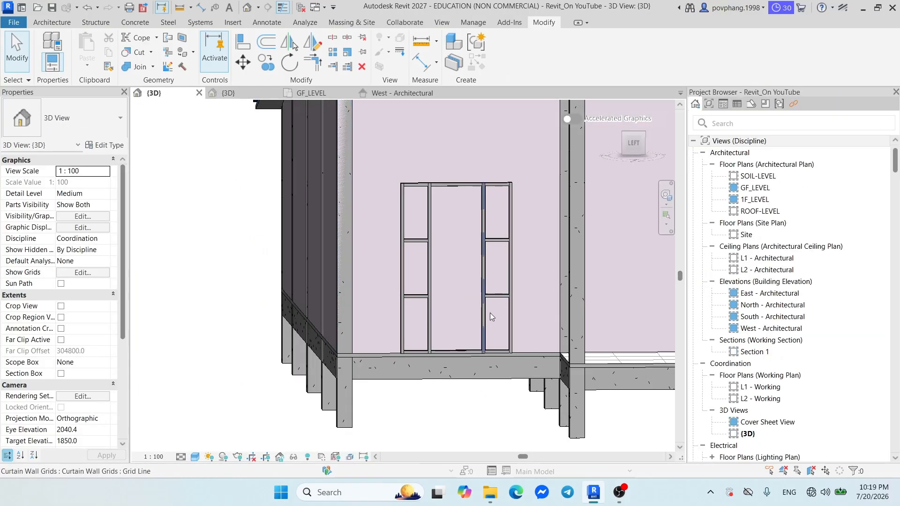
middle_click_drag(501, 325, 592, 350, "shift")
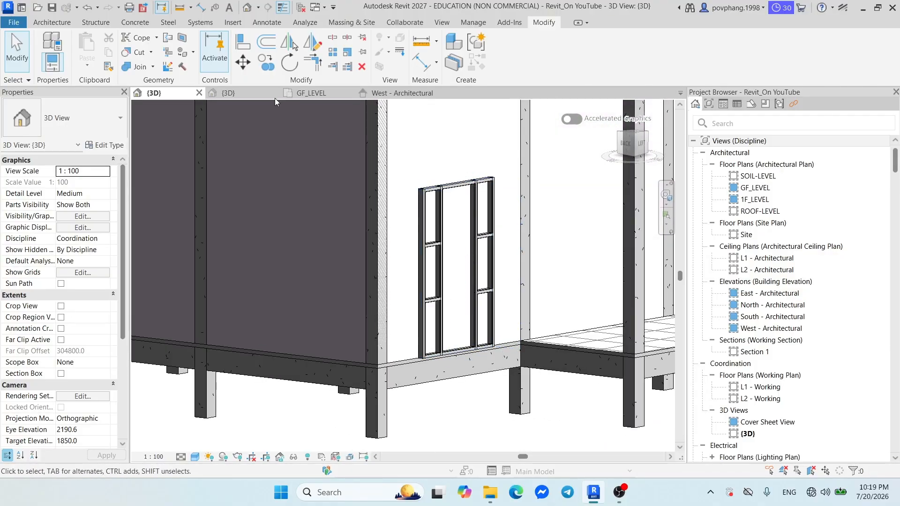
From a side pane in the West elevation, open the Glass material assigned to the Glazed system panel type.
left_click(398, 93)
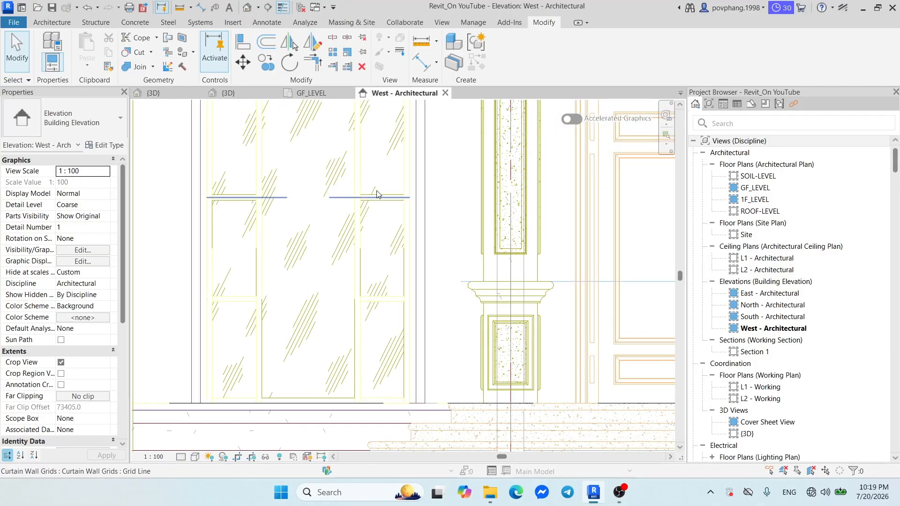
left_click(377, 193)
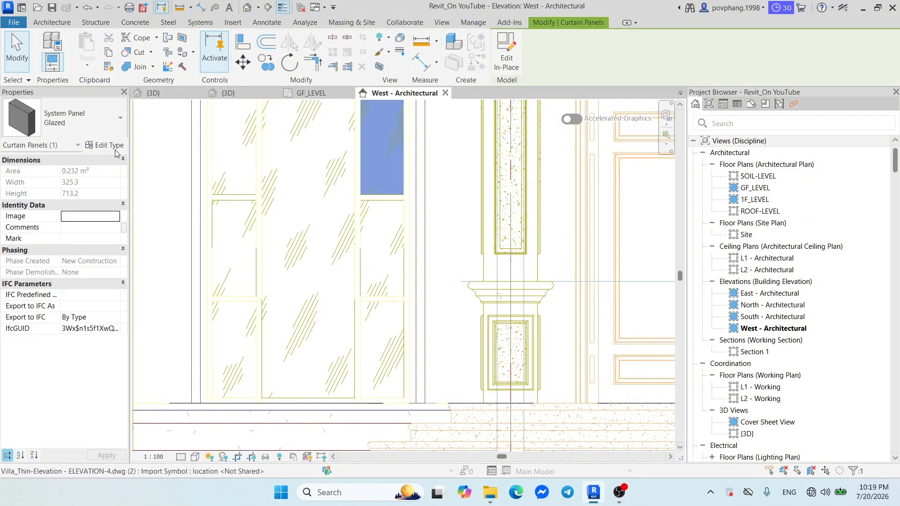
left_click(98, 128)
left_click(98, 128)
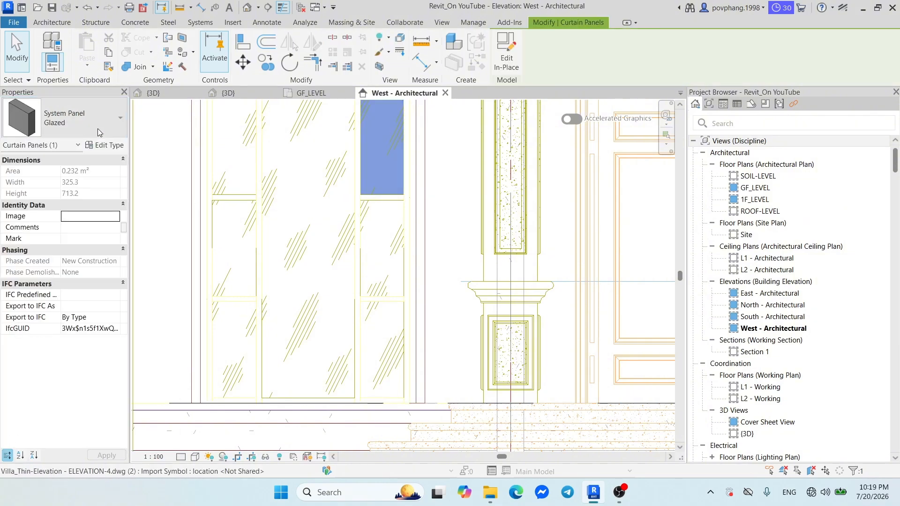
left_click(106, 145)
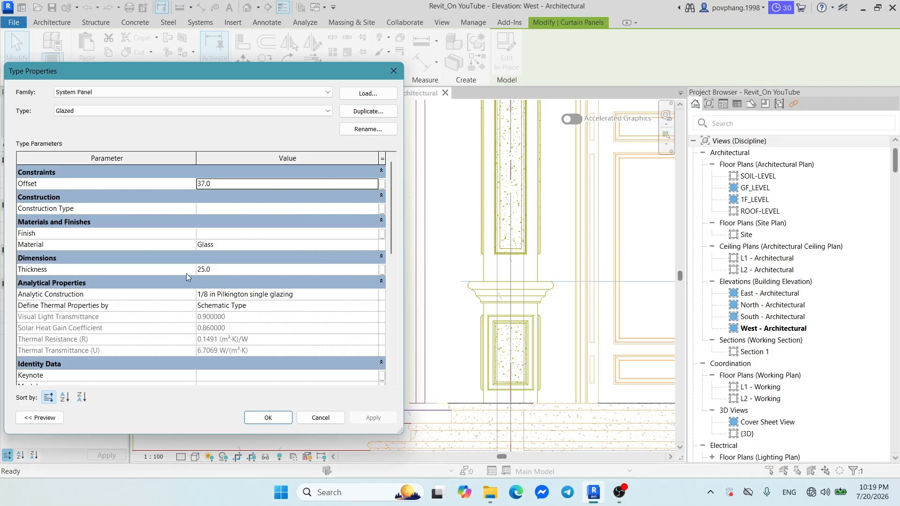
left_click(329, 245)
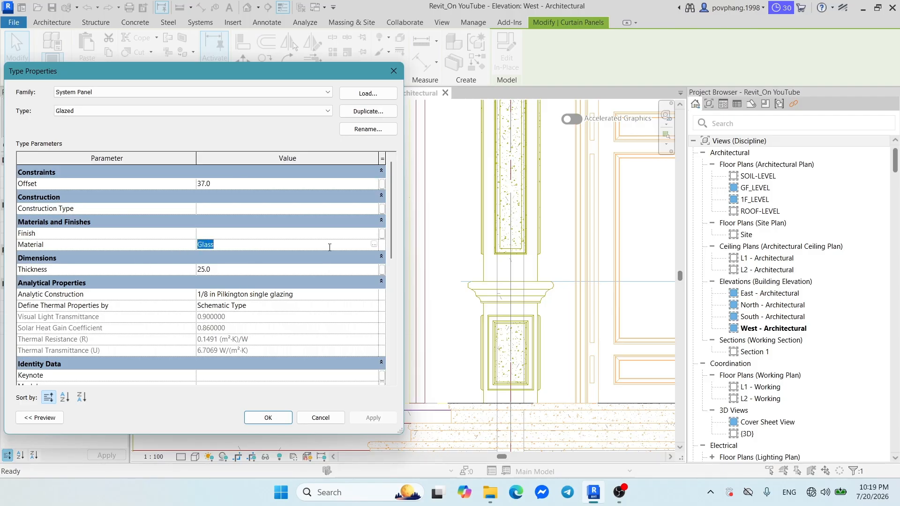
left_click(373, 245)
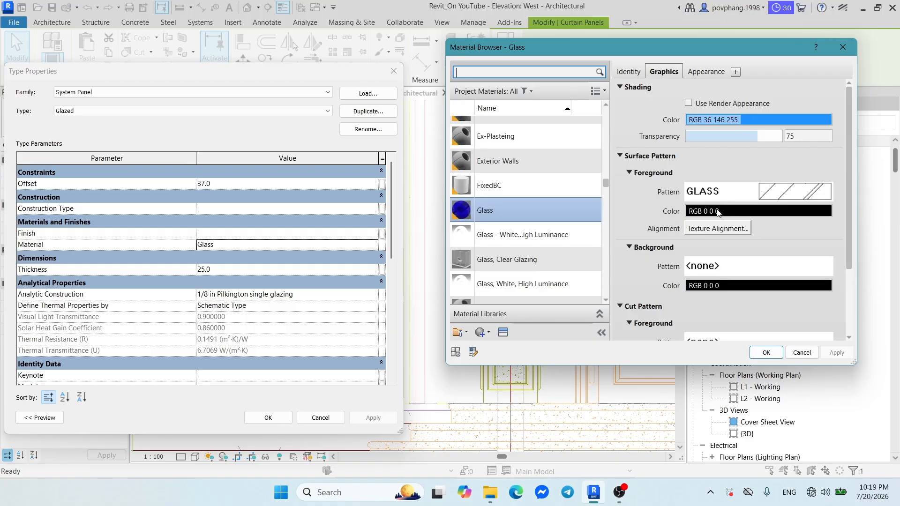
Set the Glass material's shading colour to dark grey RGB 92 92 92 and accept the material.
left_click(722, 120)
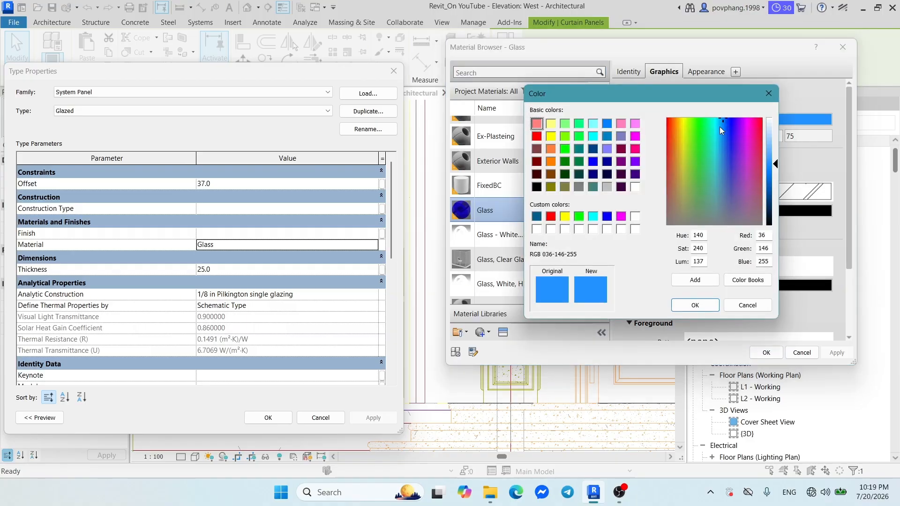
left_click(621, 187)
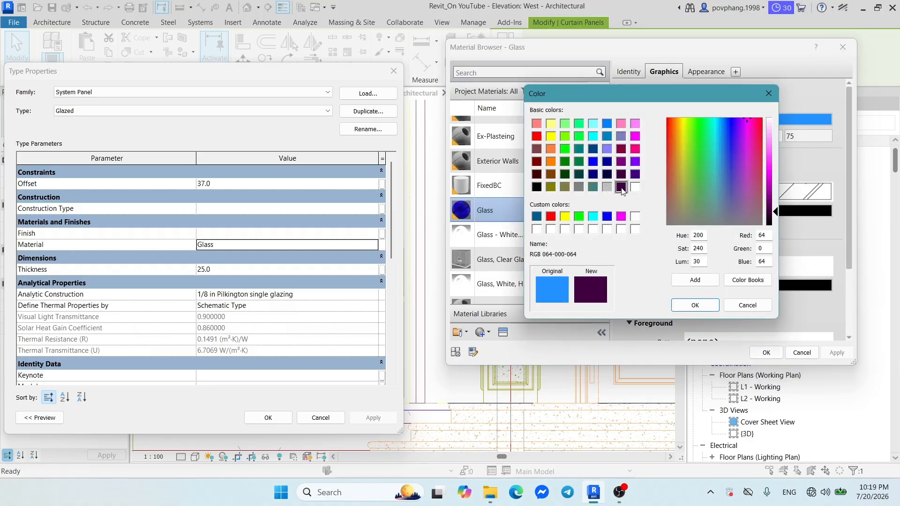
left_click(579, 187)
left_click_drag(767, 167, 771, 187)
left_click(695, 306)
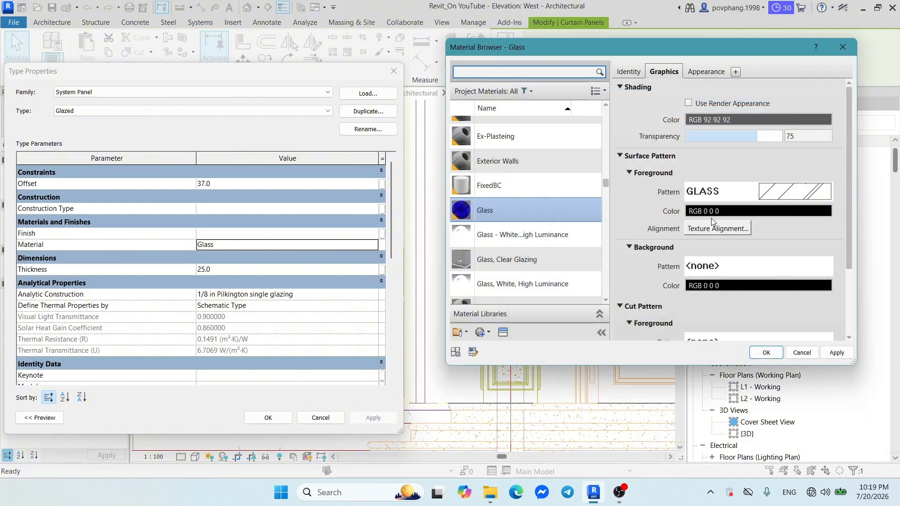
scroll(728, 213, "down", 3)
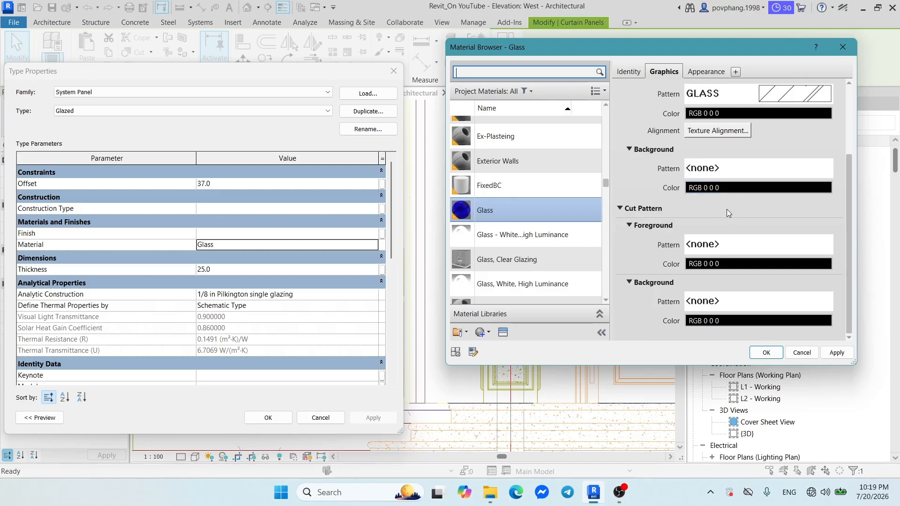
scroll(682, 199, "up", 1)
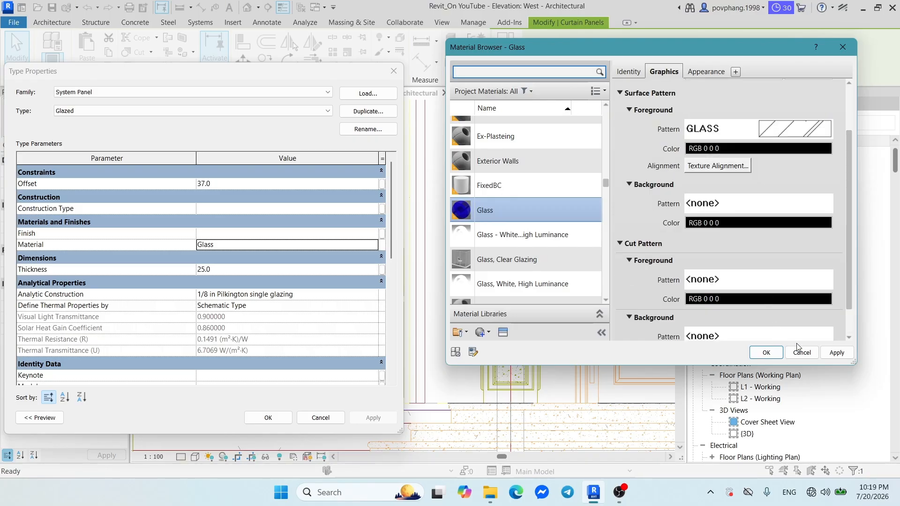
left_click(767, 352)
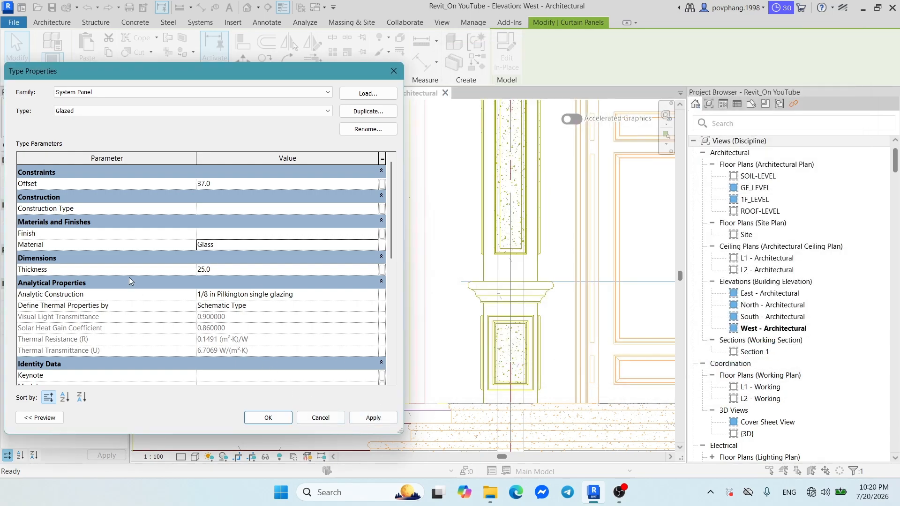
Set the Glazed panel type's thickness to 12 and accept the type properties.
left_click(218, 269)
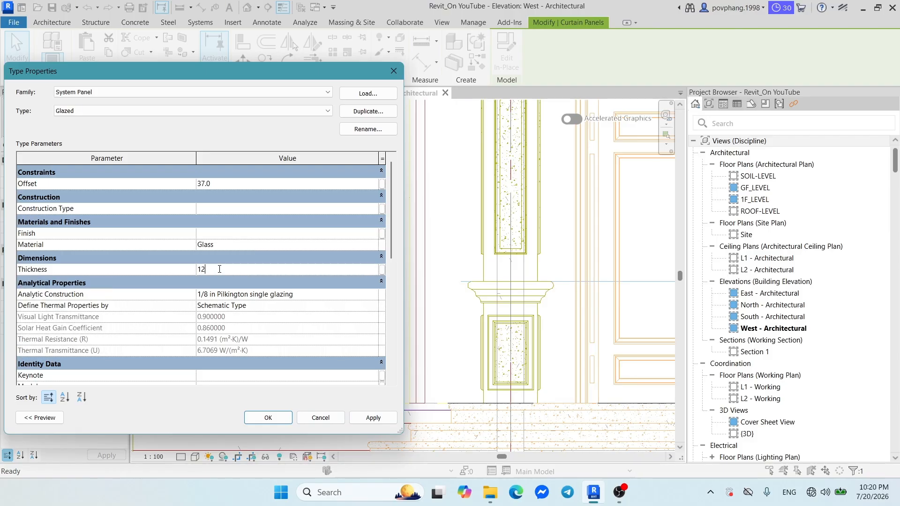
left_click(376, 423)
left_click(258, 422)
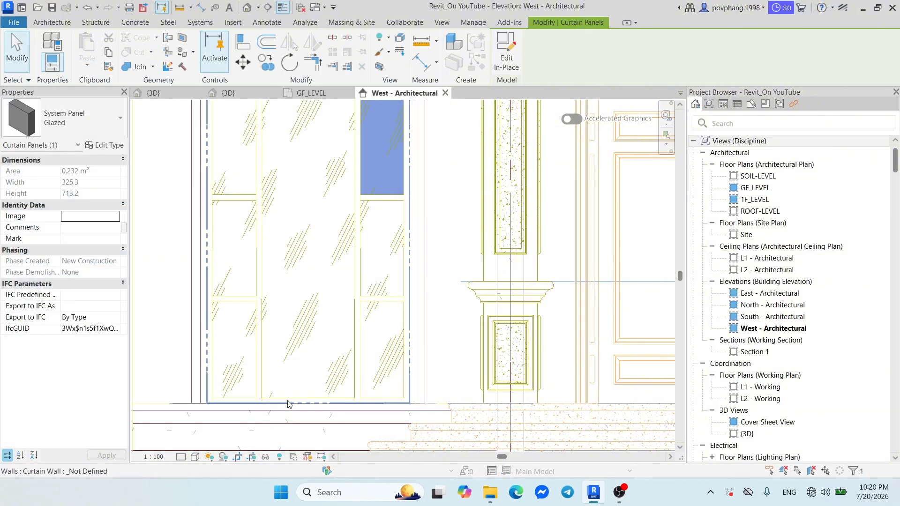
key("Escape")
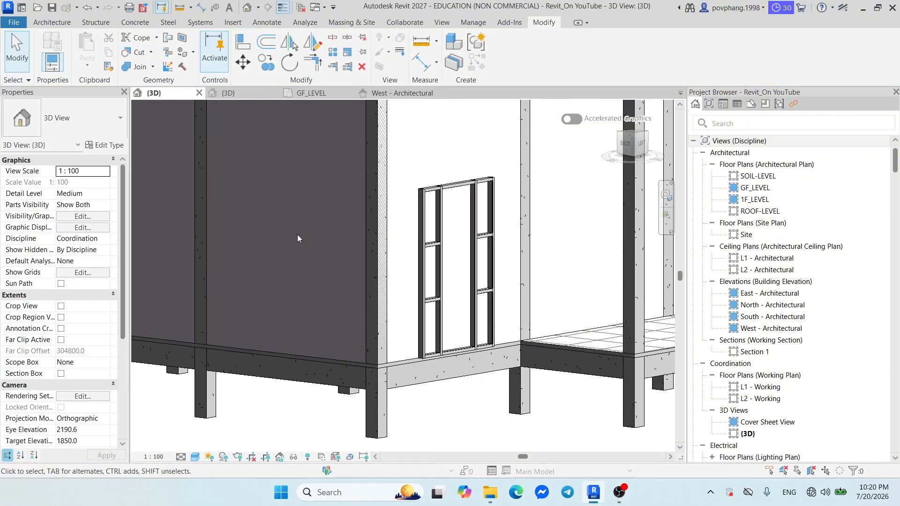
Examine the window's curtain wall frame and glass panels from several angles in the 3D view.
left_click(153, 93)
middle_click_drag(407, 305, 404, 262, "shift")
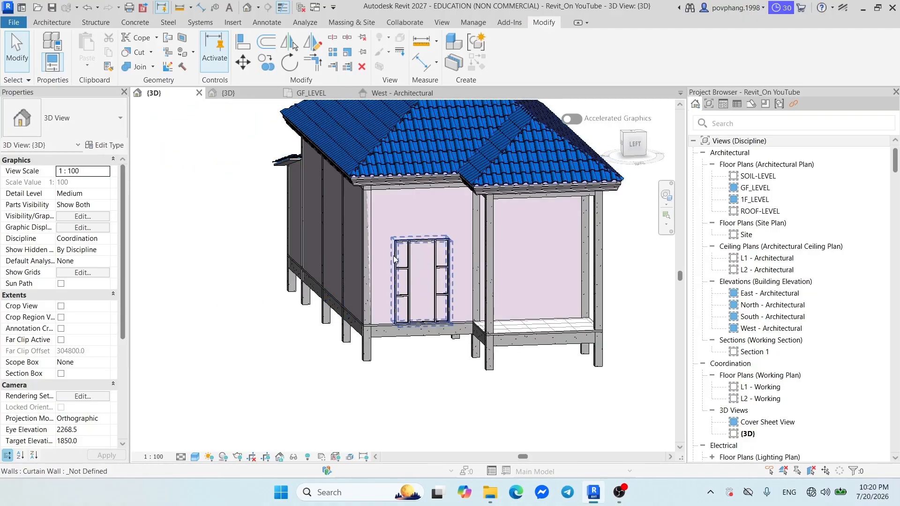
scroll(403, 252, "up", 6)
left_click(398, 213)
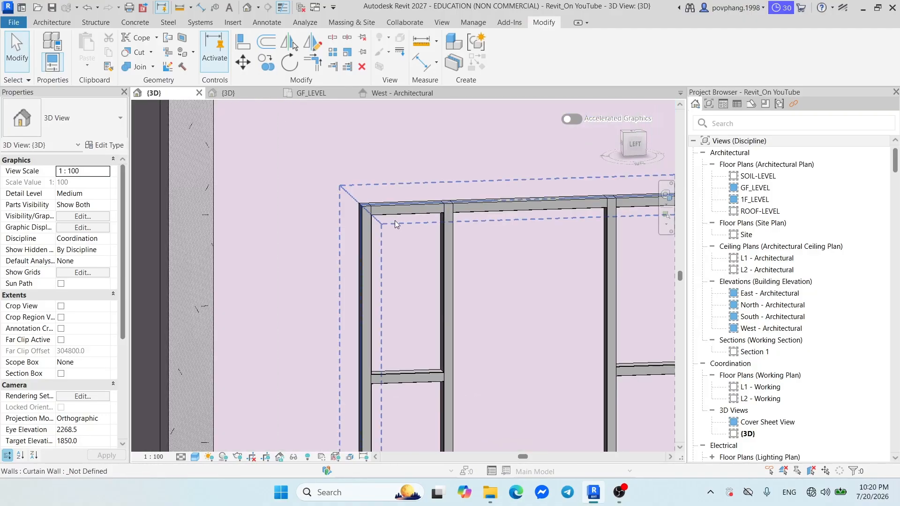
middle_click_drag(398, 215, 457, 256, "shift")
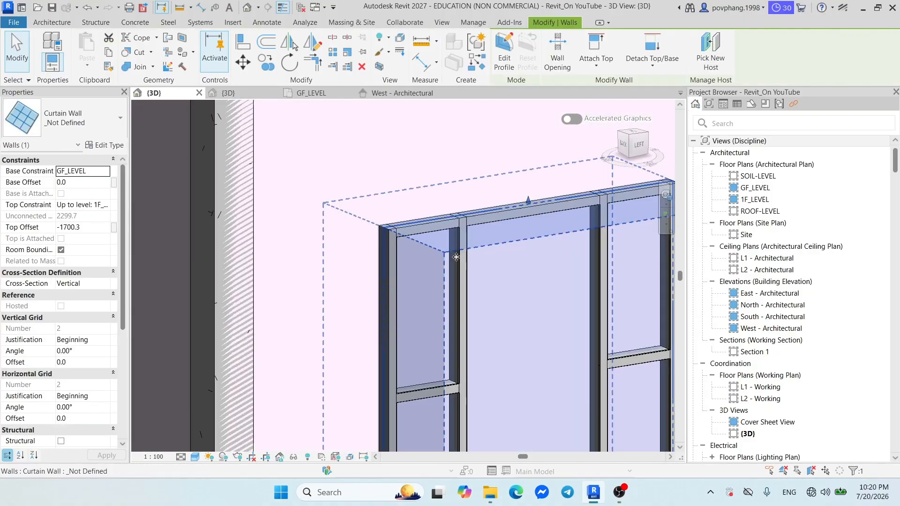
key("Escape")
scroll(454, 258, "down", 4)
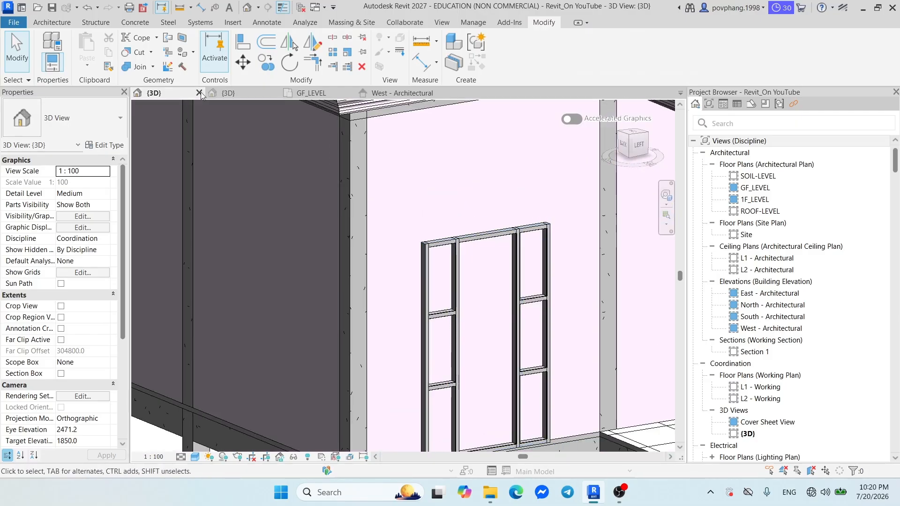
In the West elevation, start an in-place model of category Walls named Walls 1 for the window's arched top.
left_click(410, 93)
scroll(382, 213, "down", 4)
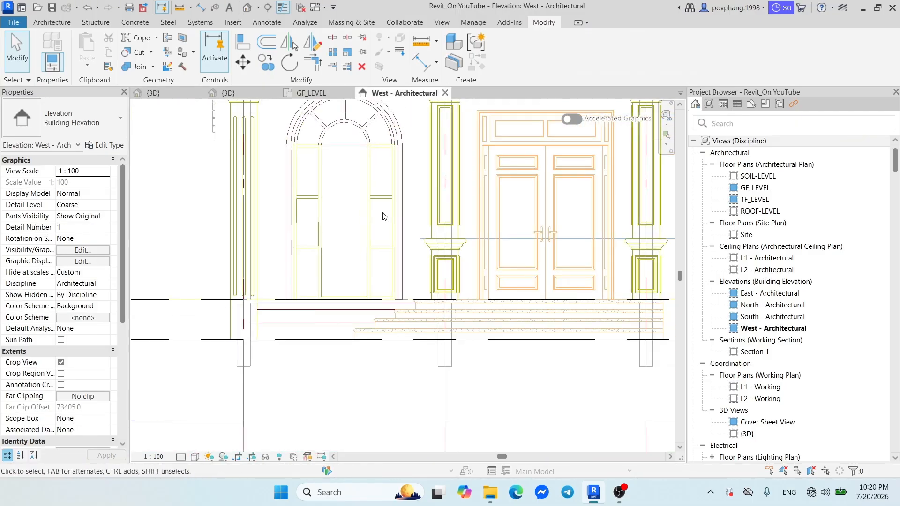
scroll(333, 204, "up", 3)
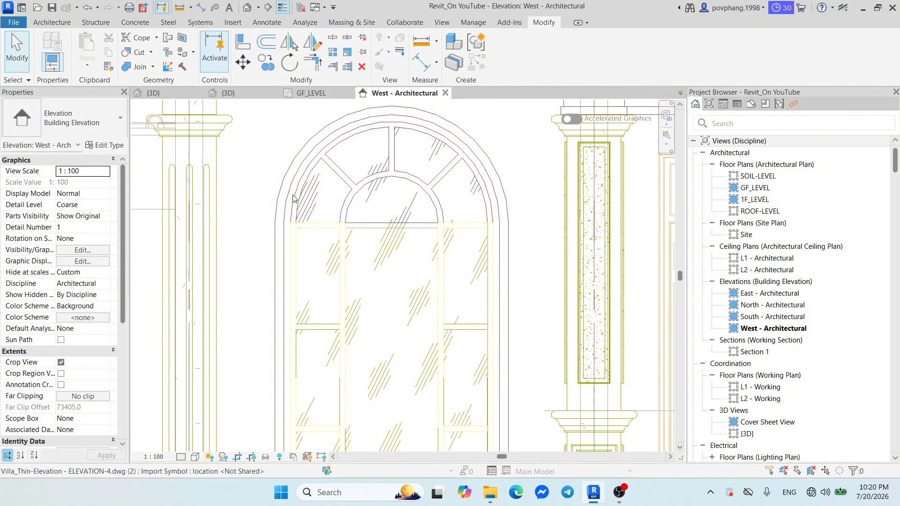
left_click(52, 22)
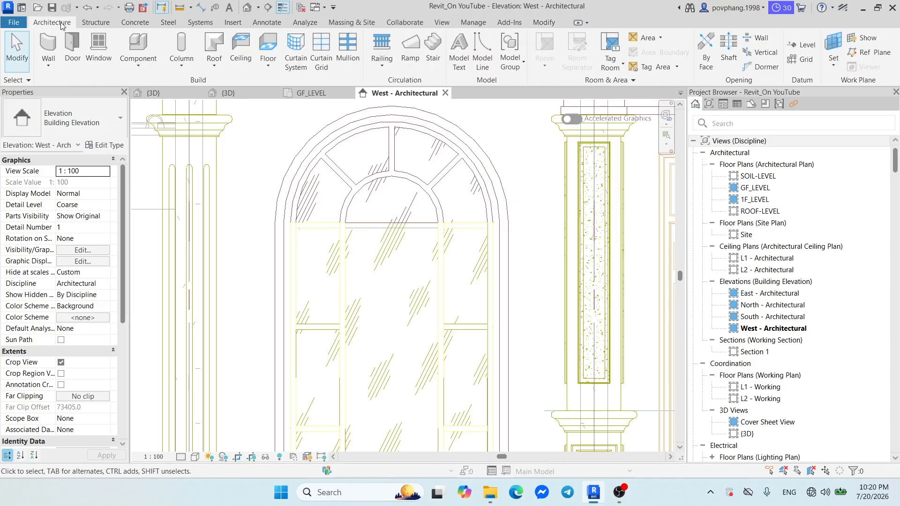
left_click(141, 65)
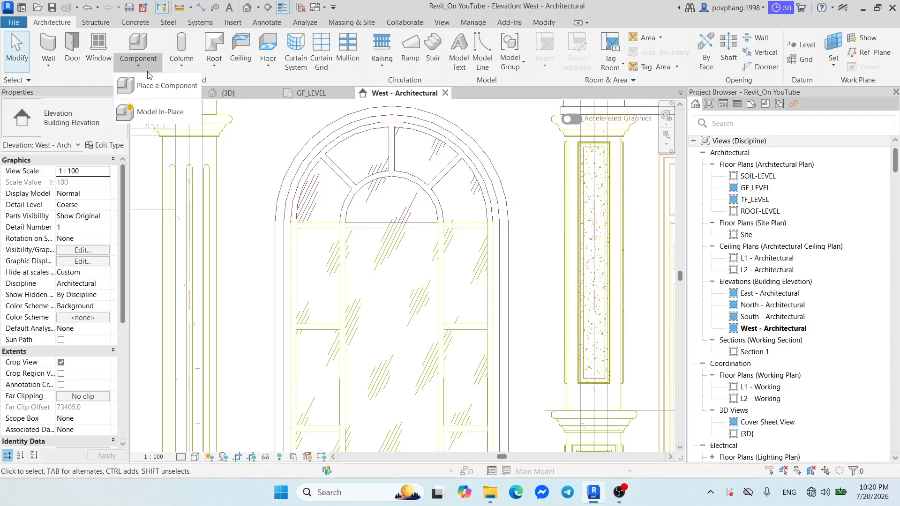
left_click(149, 110)
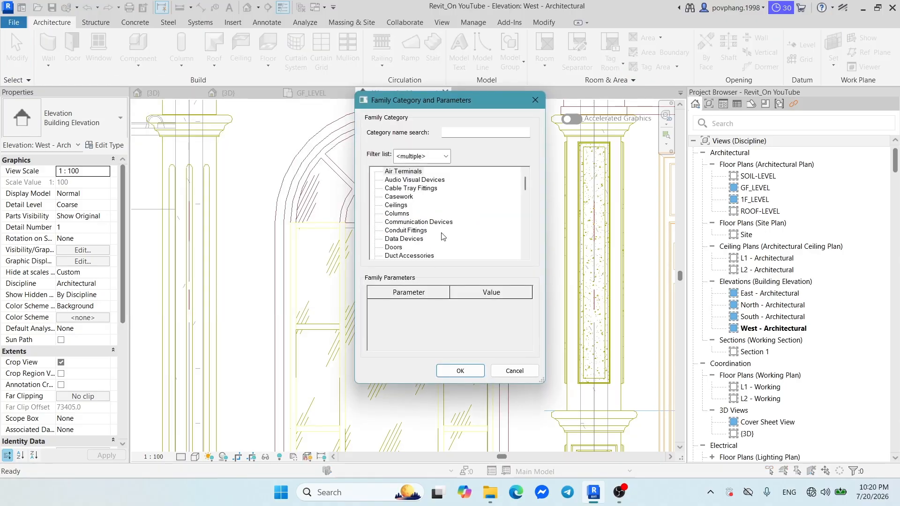
key("w")
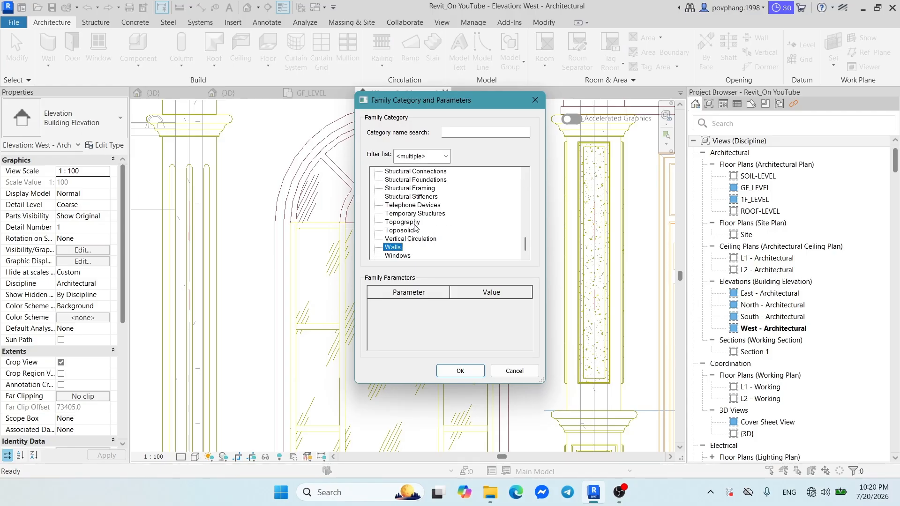
left_click(458, 371)
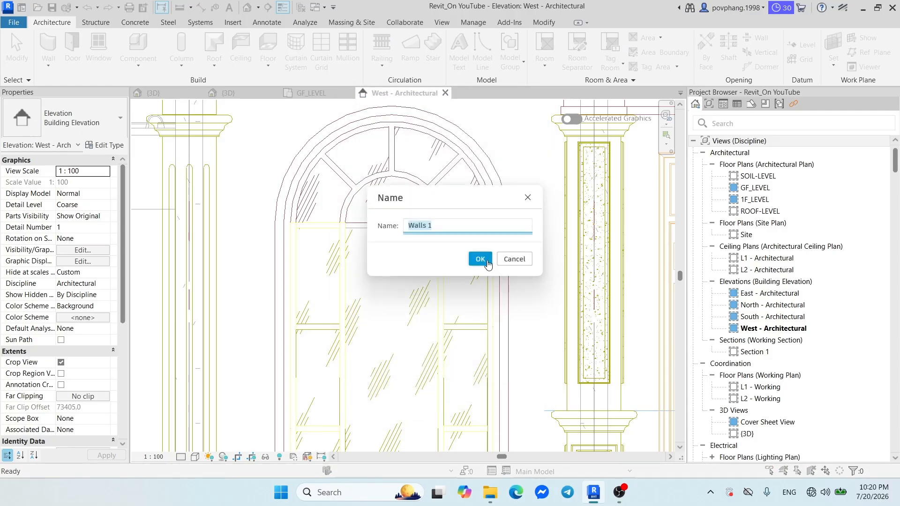
left_click(481, 259)
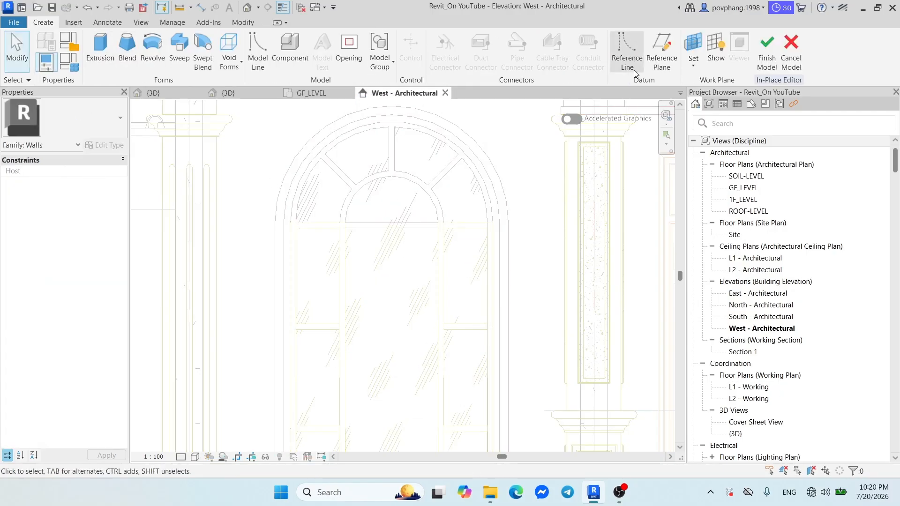
Try to set the work plane by picking the concrete beam above the arched window in the elevation, and show its grid.
left_click(686, 48)
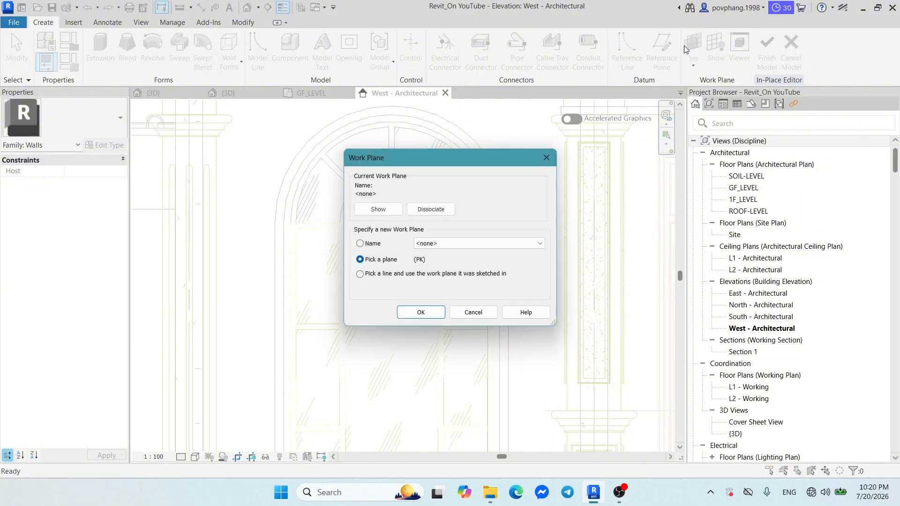
left_click(432, 313)
scroll(323, 211, "down", 4)
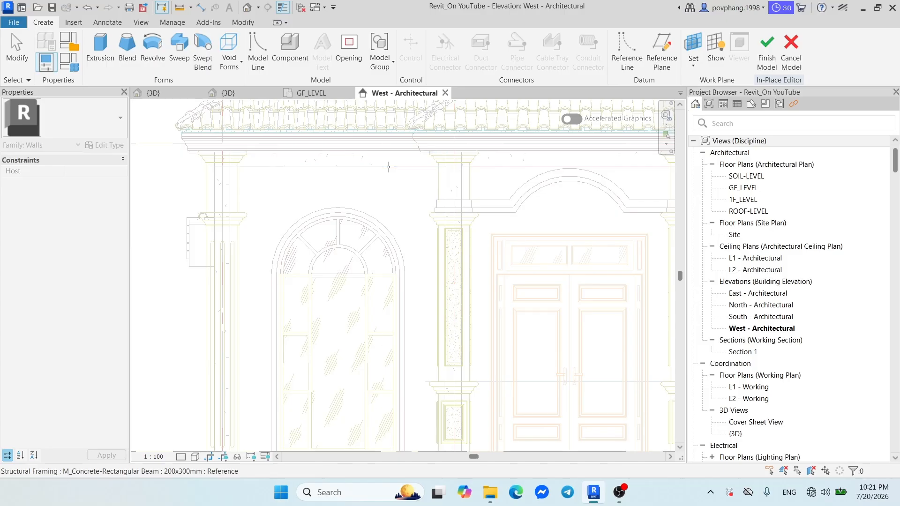
left_click(388, 167)
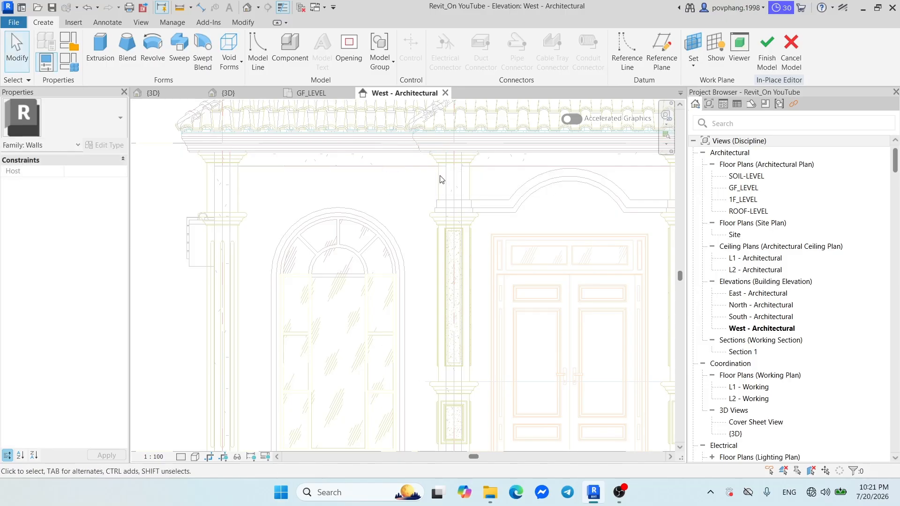
left_click(717, 59)
left_click(211, 161)
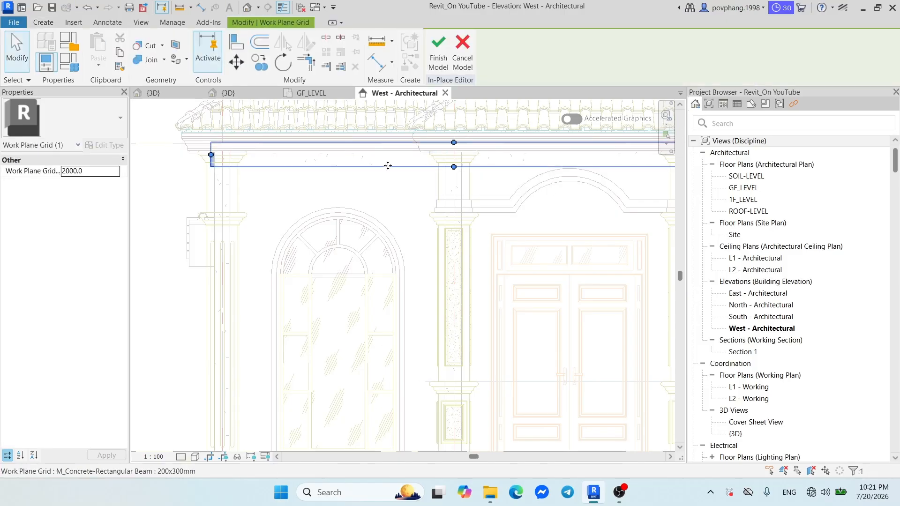
left_click_drag(388, 166, 436, 261)
left_click(416, 257)
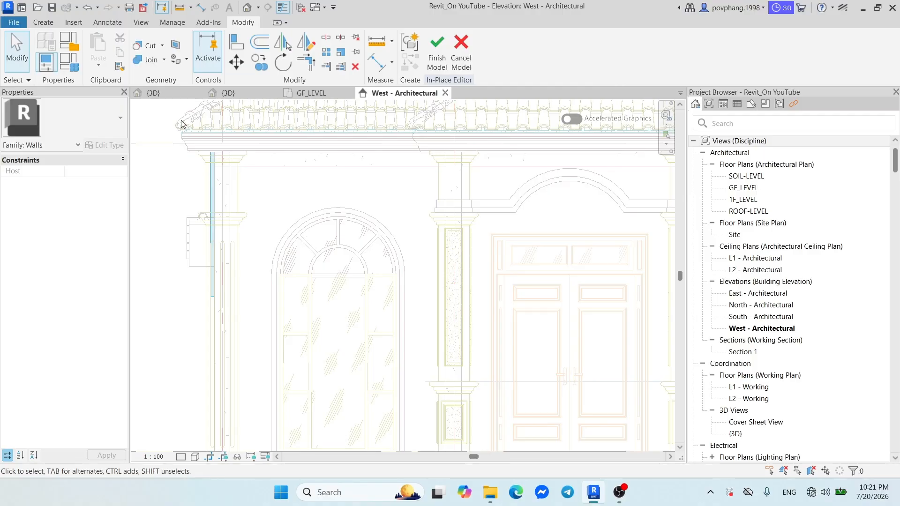
Check the picked work plane's position around the house in 3D and discard the in-place wall model.
left_click(162, 93)
middle_click_drag(305, 263, 578, 249, "shift")
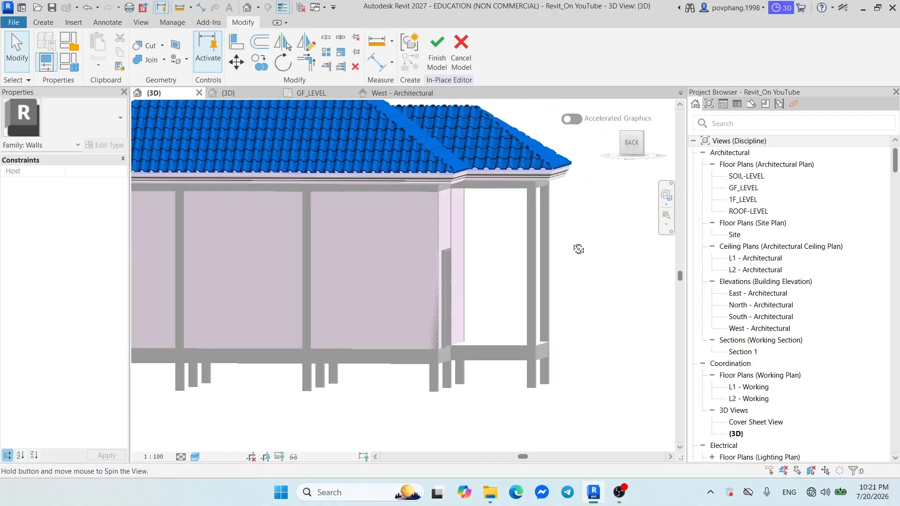
scroll(502, 281, "down", 5)
scroll(365, 301, "up", 5)
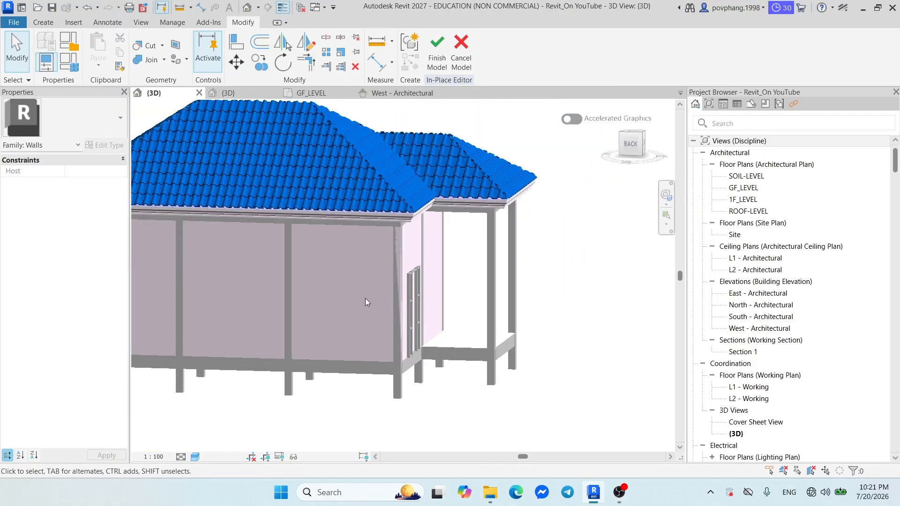
scroll(366, 301, "up", 2)
scroll(505, 272, "down", 3)
middle_click_drag(507, 276, 420, 273, "shift")
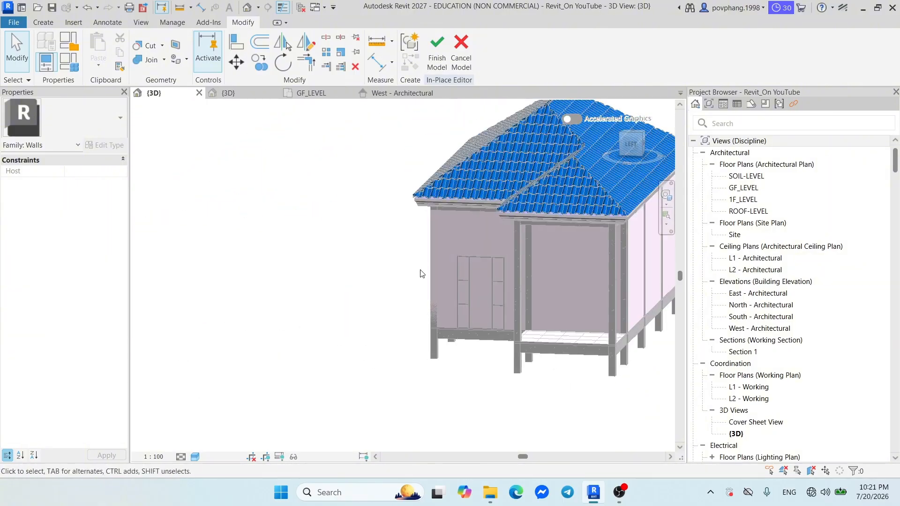
scroll(422, 269, "up", 3)
scroll(453, 209, "down", 3)
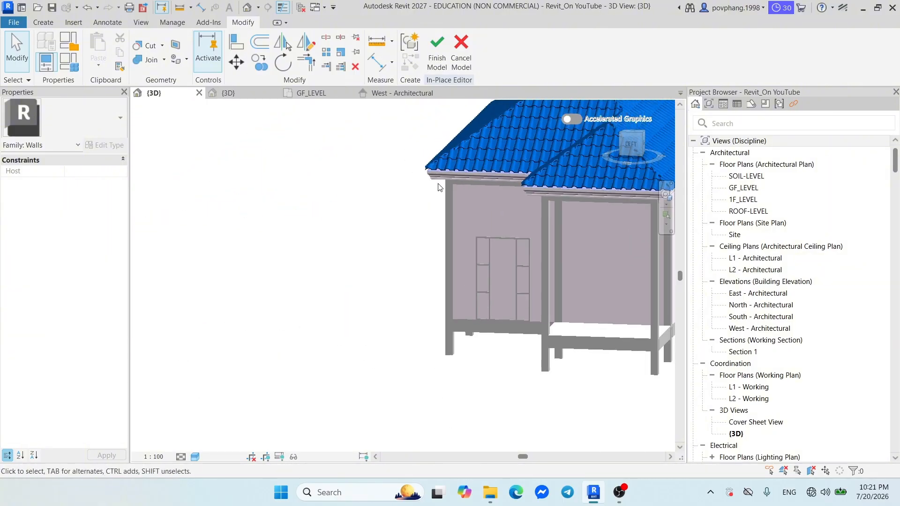
left_click(461, 51)
left_click(477, 259)
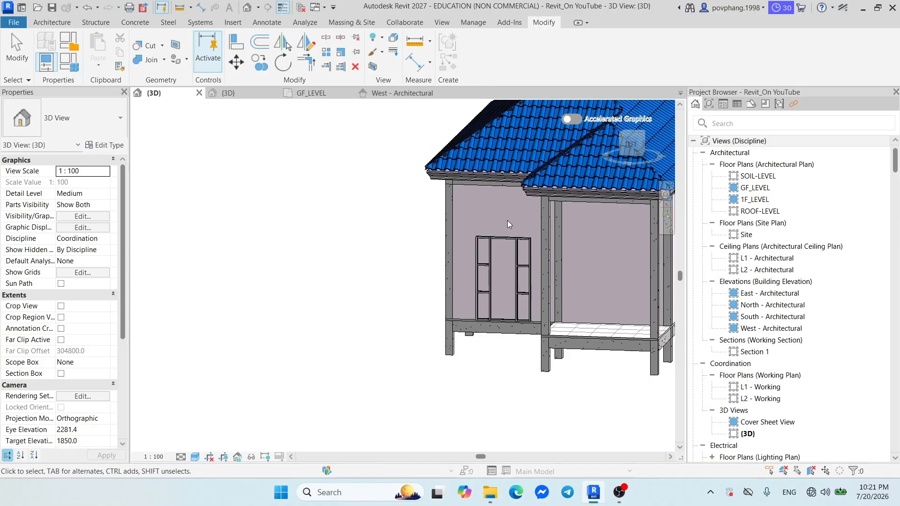
Start a new in-place model of category Walls from the 3D view facing the window wall, accepting the default name.
scroll(507, 220, "up", 5)
middle_click_drag(554, 254, 569, 255, "shift")
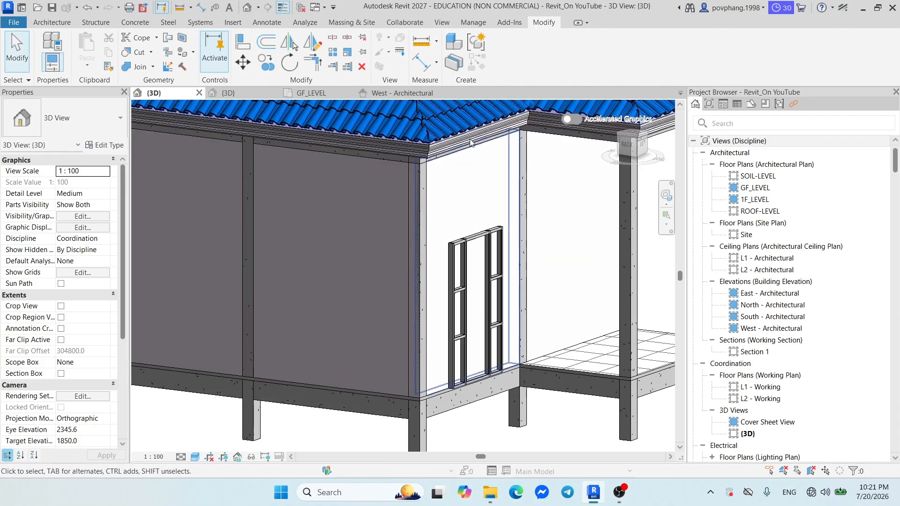
left_click(55, 24)
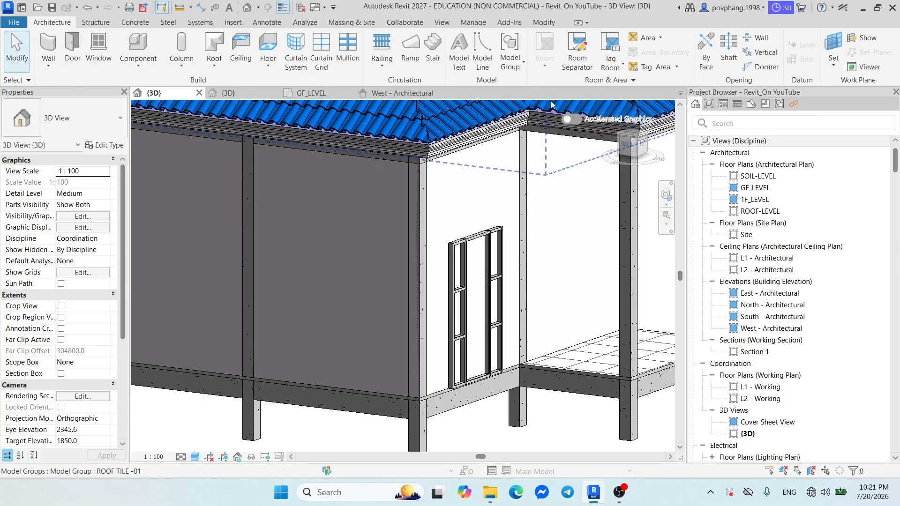
left_click(138, 61)
left_click(156, 112)
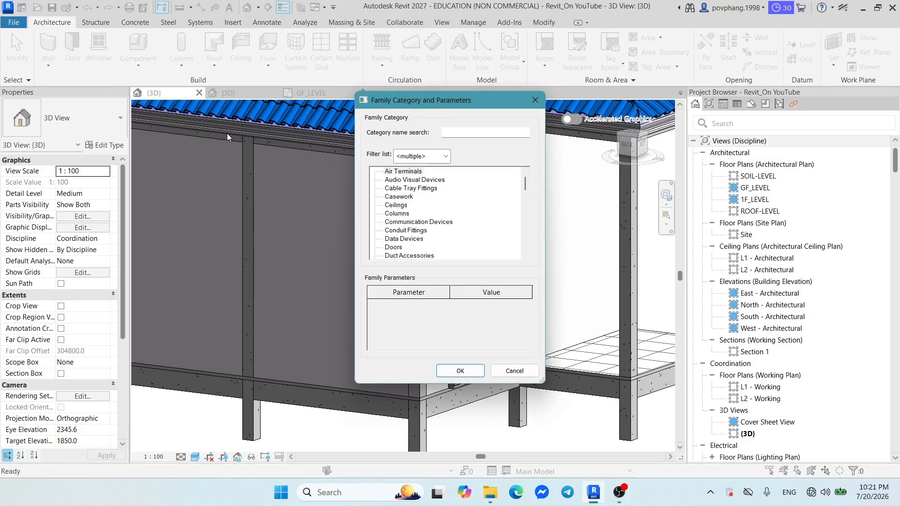
key("w")
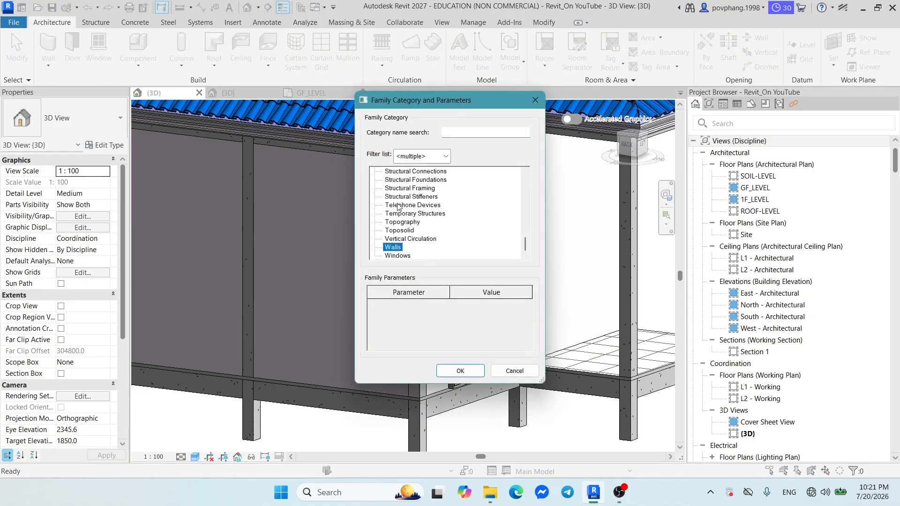
left_click(447, 371)
left_click(479, 259)
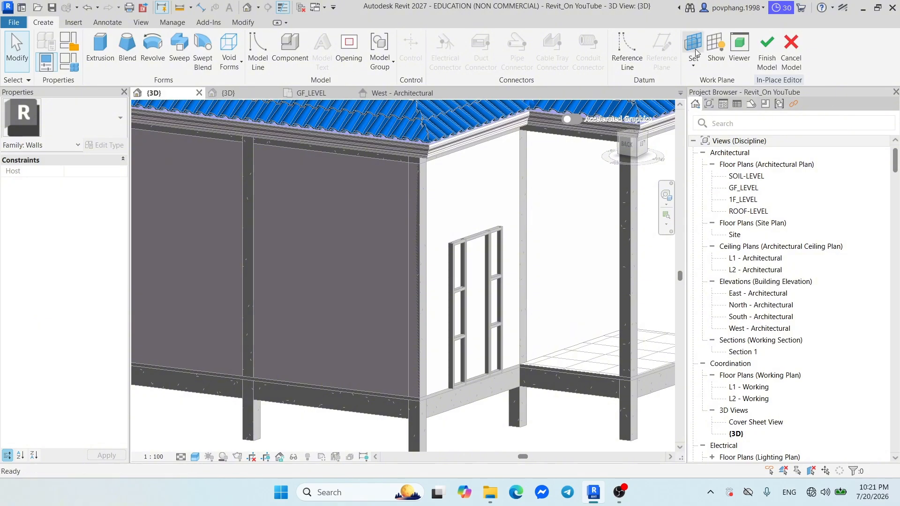
Set the work plane to the outer face of the concrete beam above the window and show it.
left_click(694, 45)
left_click(408, 312)
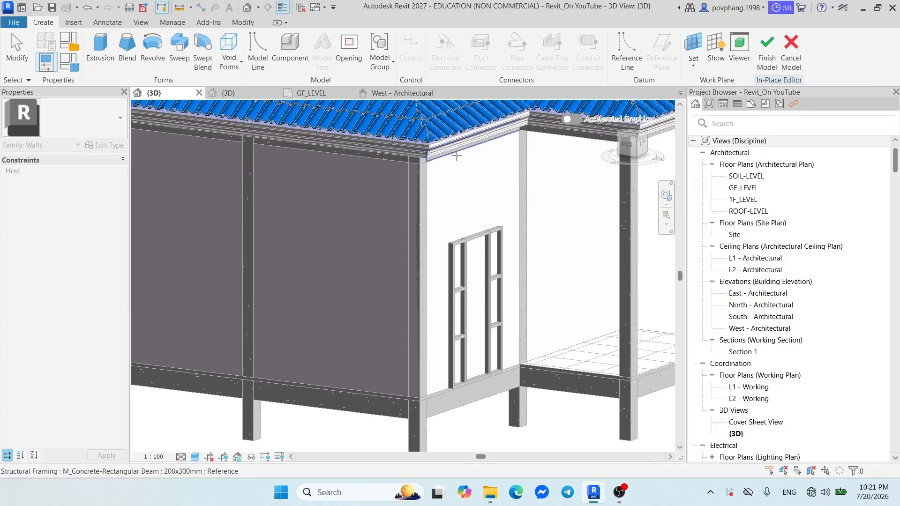
left_click(457, 155)
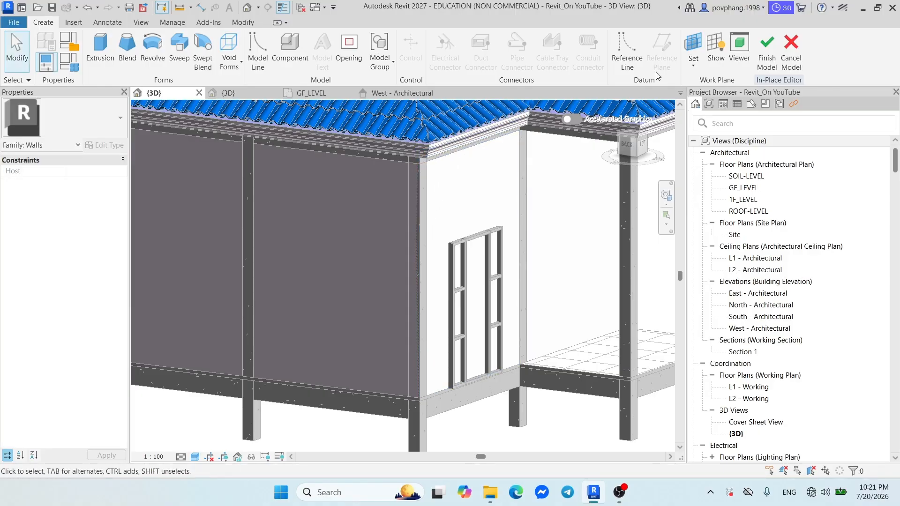
left_click(715, 46)
middle_click_drag(282, 262, 374, 177, "shift")
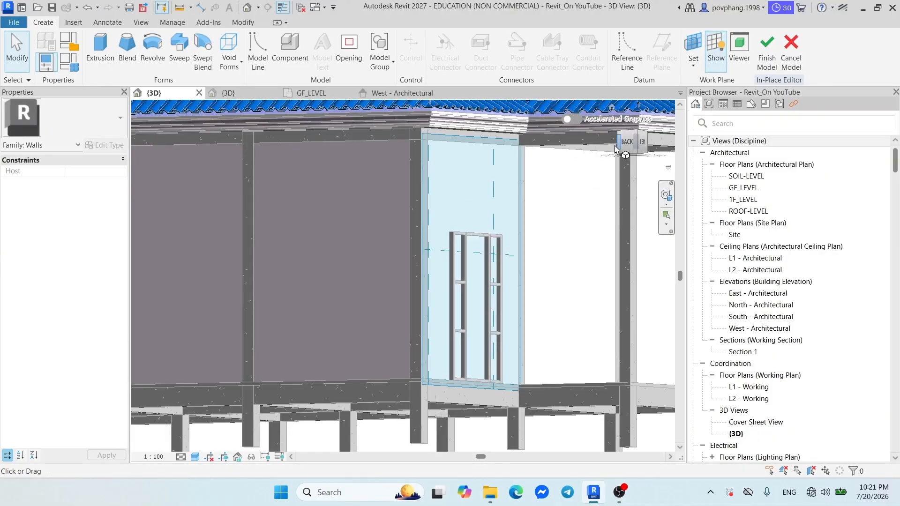
Set the work plane in the West elevation by picking the concrete beam above the arched window.
left_click(396, 93)
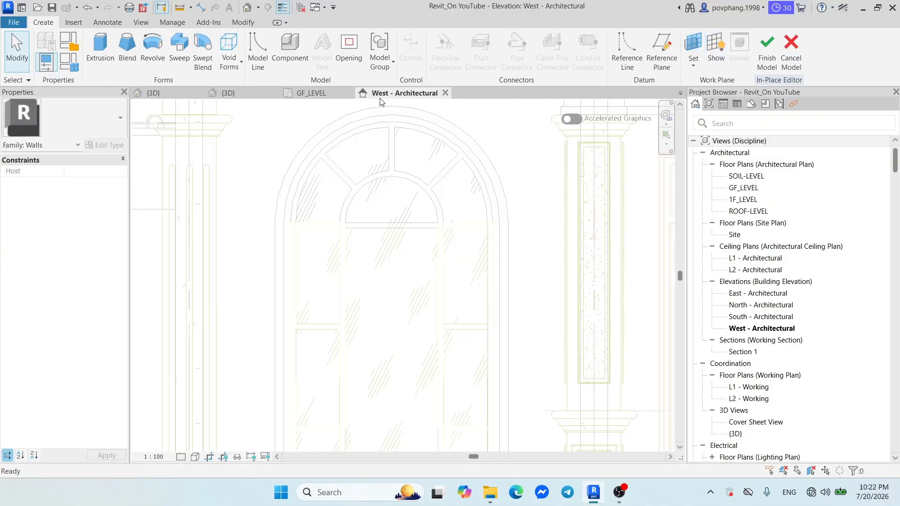
left_click(716, 47)
left_click(476, 269)
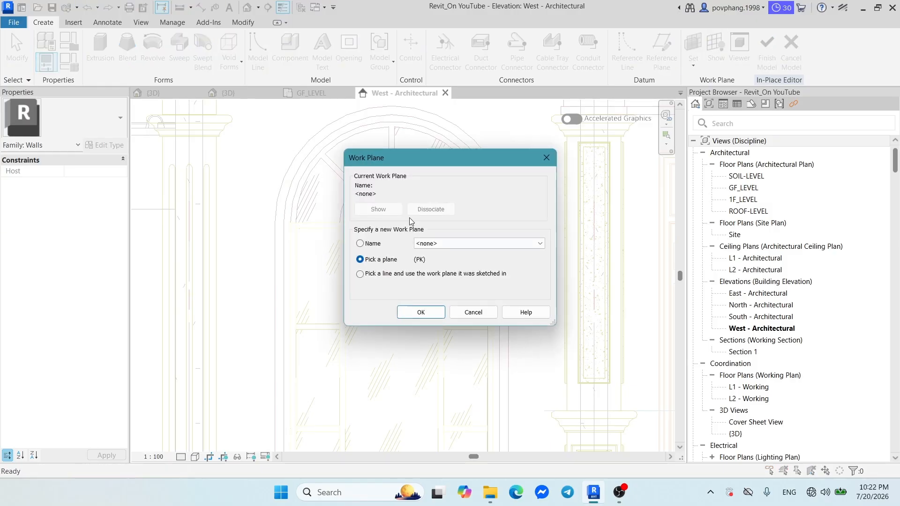
left_click(409, 313)
scroll(508, 201, "down", 4)
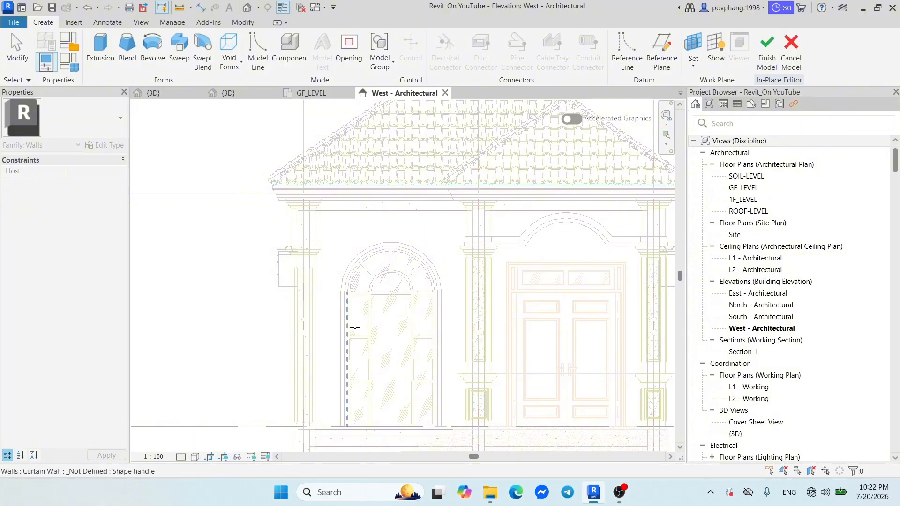
scroll(355, 328, "up", 4)
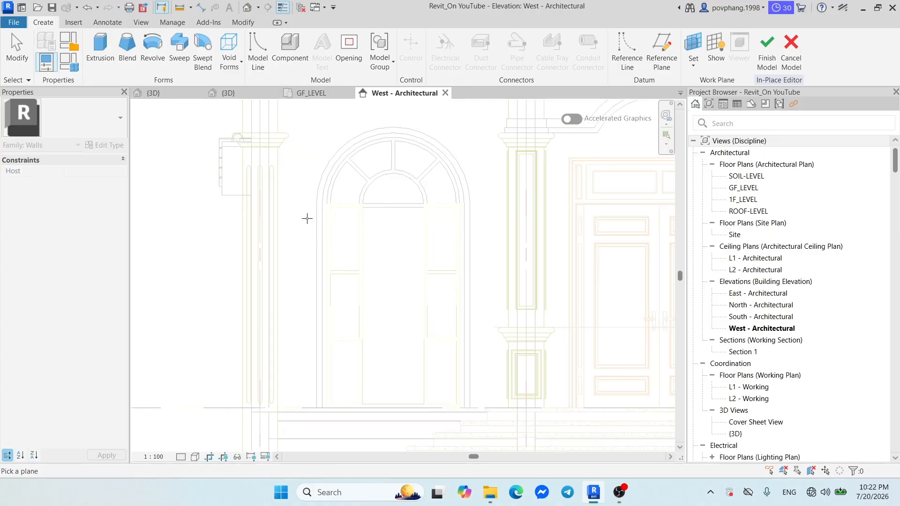
left_click(155, 93)
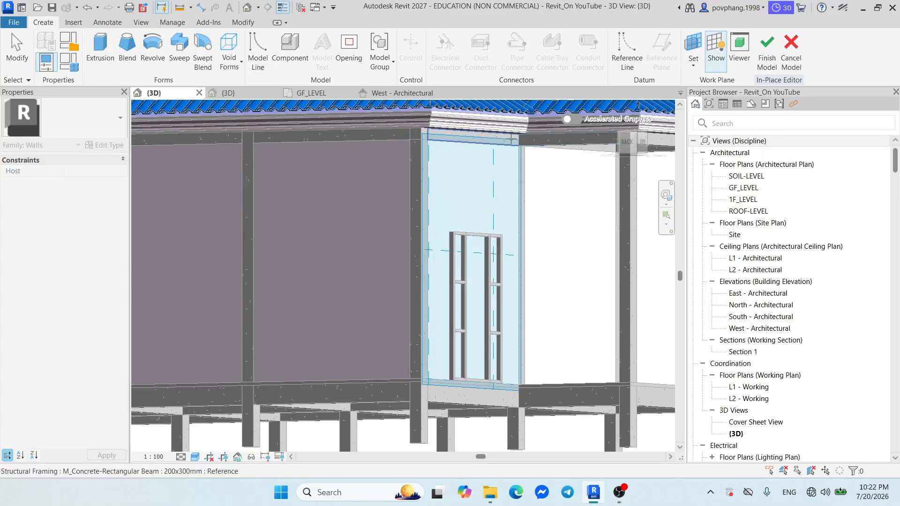
left_click(399, 93)
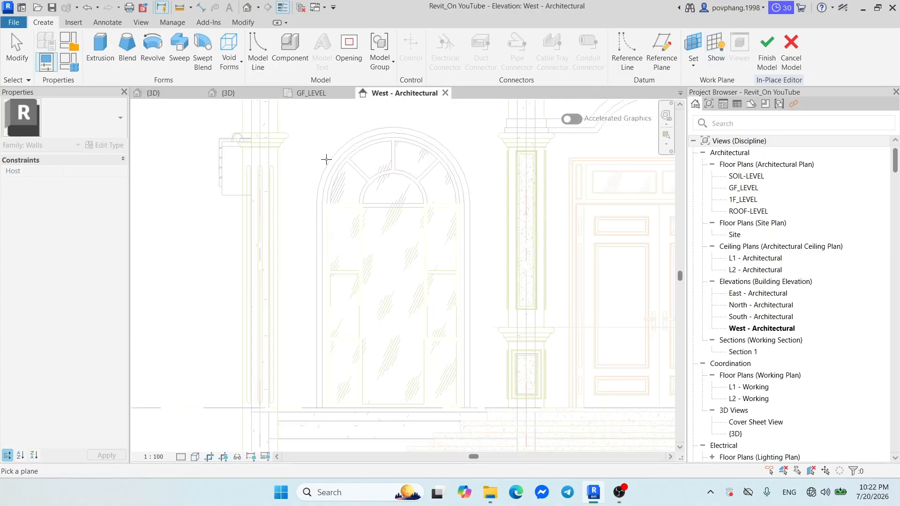
scroll(328, 168, "down", 2)
scroll(331, 307, "up", 2)
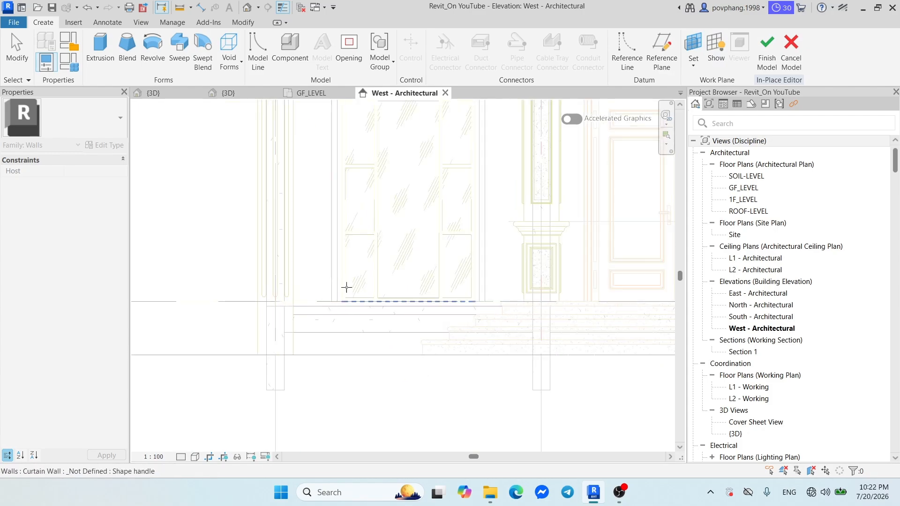
key("Tab")
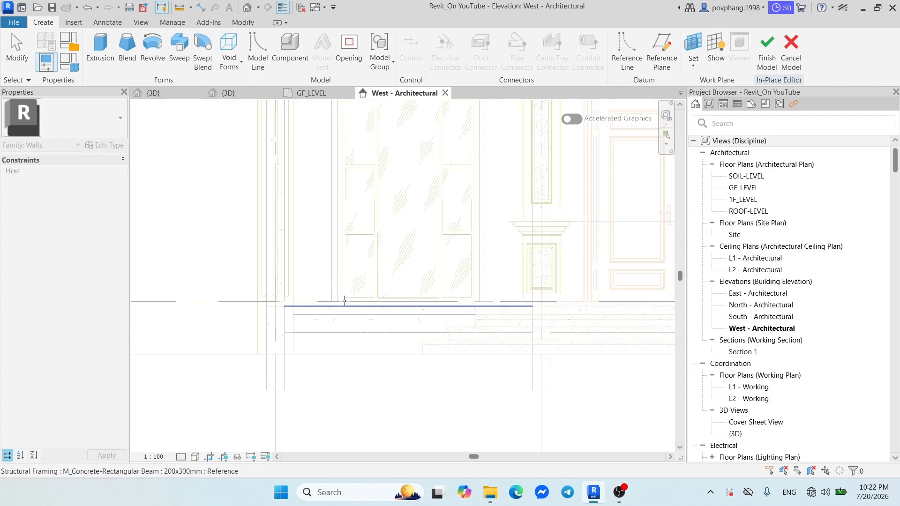
scroll(485, 224, "down", 3)
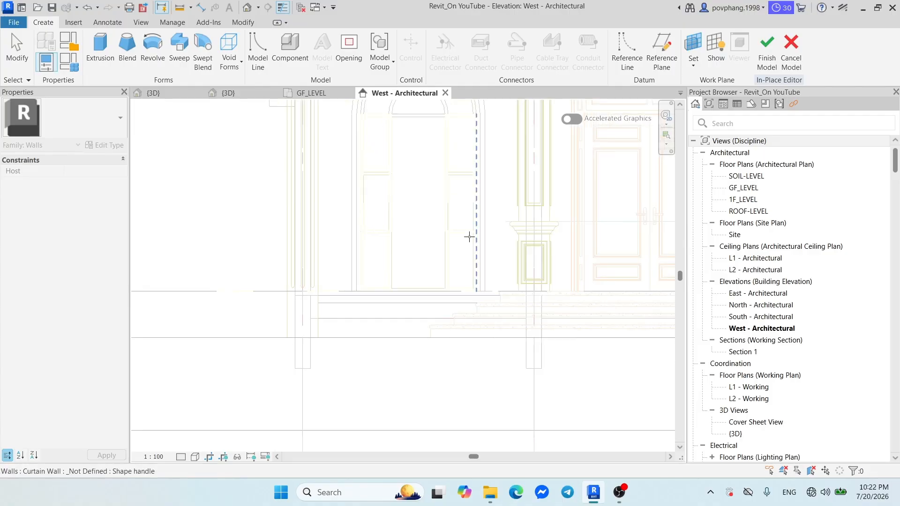
middle_click_drag(468, 237, 383, 371)
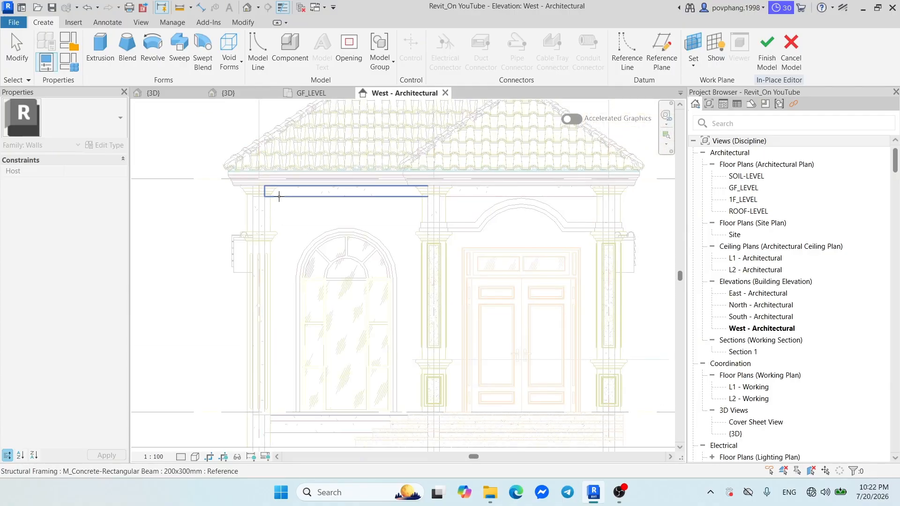
left_click(278, 196)
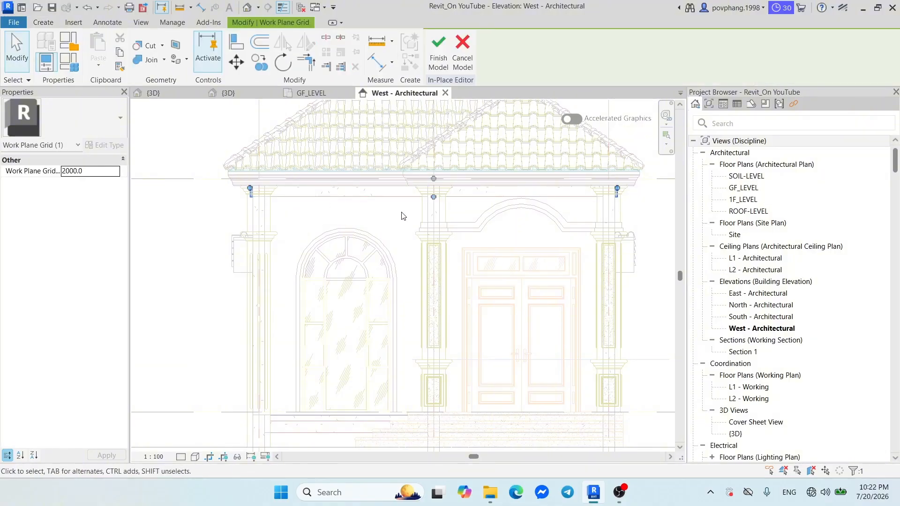
Stretch the work plane grid down beside the arched window, pull in its outer edge, and check its position in 3D.
left_click_drag(433, 198, 414, 323)
middle_click_drag(277, 256, 329, 275)
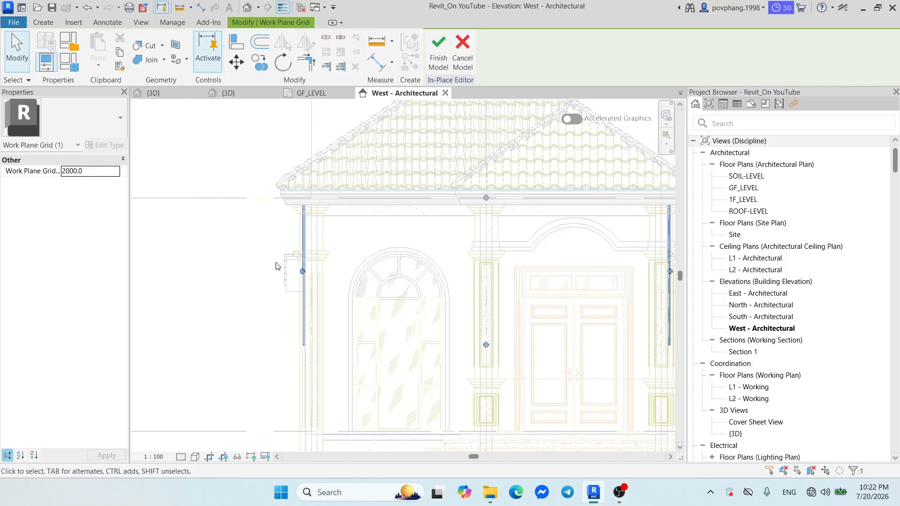
middle_click_drag(276, 266, 326, 283)
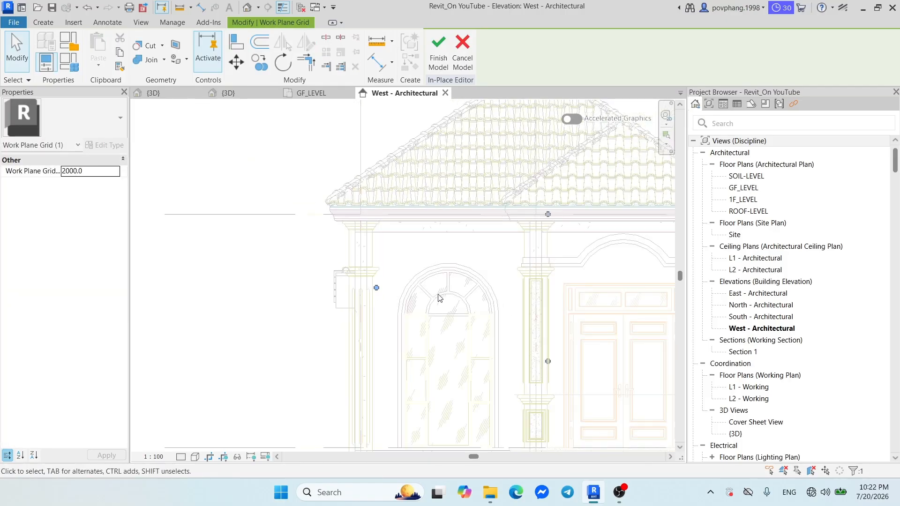
left_click(152, 93)
middle_click_drag(275, 237, 491, 336, "shift")
left_click(402, 93)
scroll(398, 251, "down", 4)
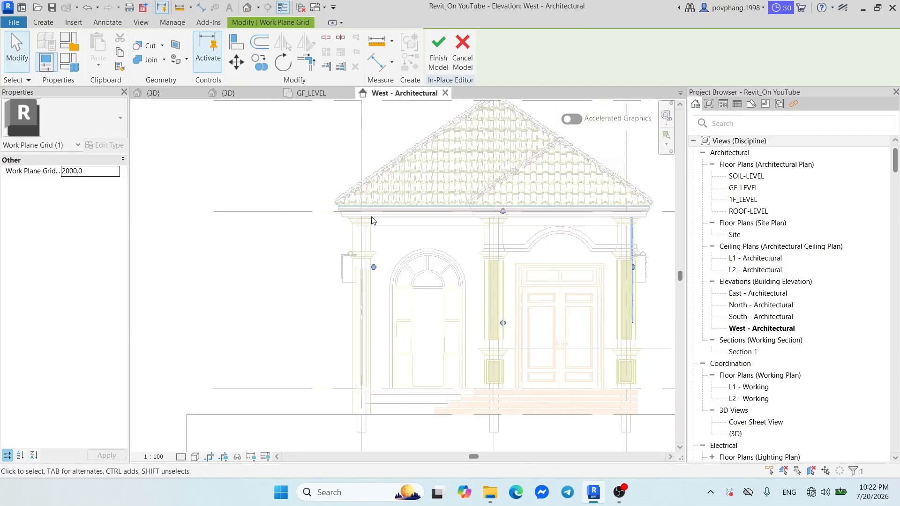
key("Escape")
Create a 500 mm deep extrusion from a rough four-sided profile sketched just above the arched window.
scroll(497, 230, "up", 5)
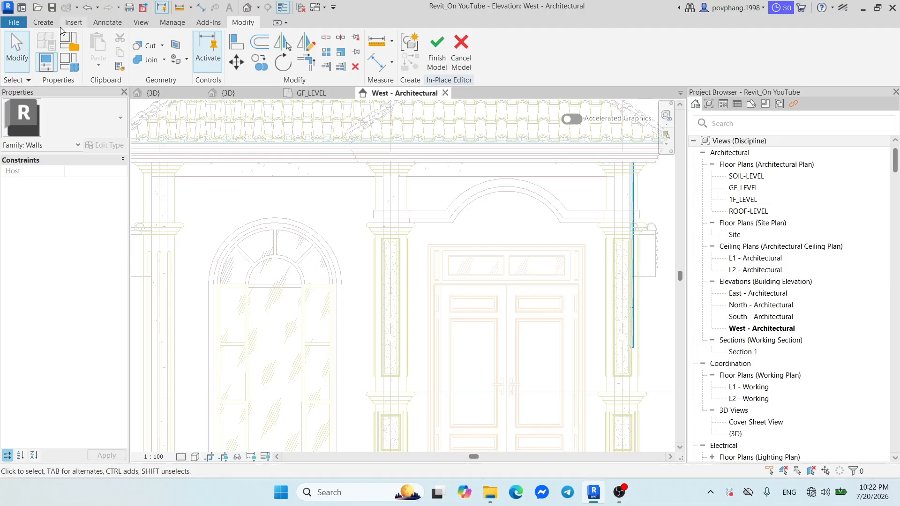
left_click(45, 22)
left_click(101, 46)
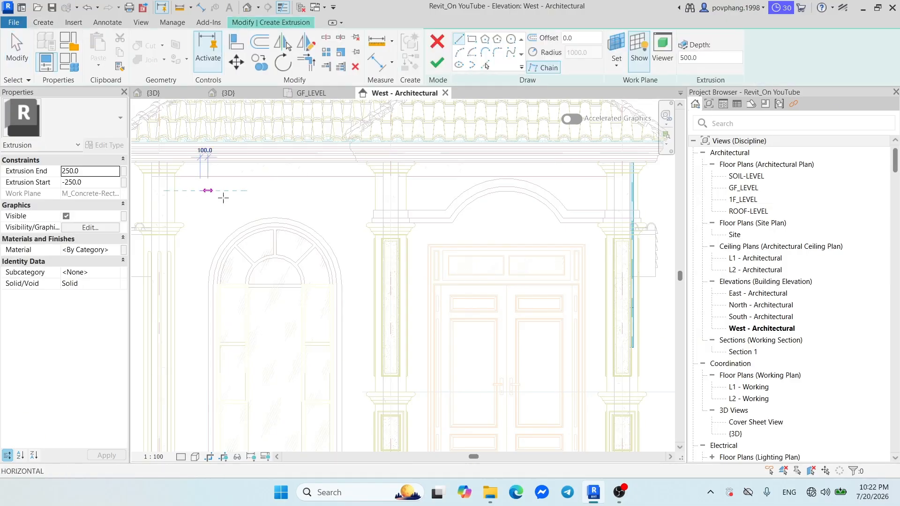
left_click(284, 193)
left_click(279, 213)
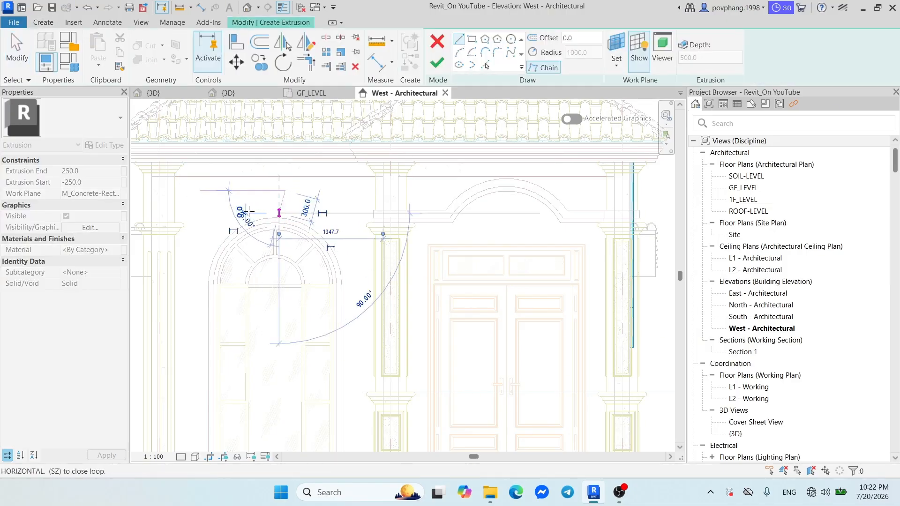
left_click(200, 205)
left_click(200, 191)
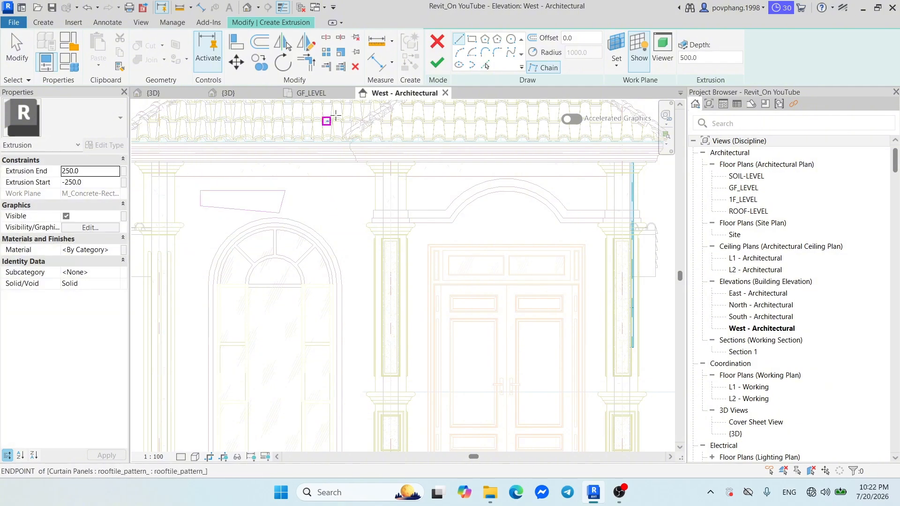
left_click(436, 62)
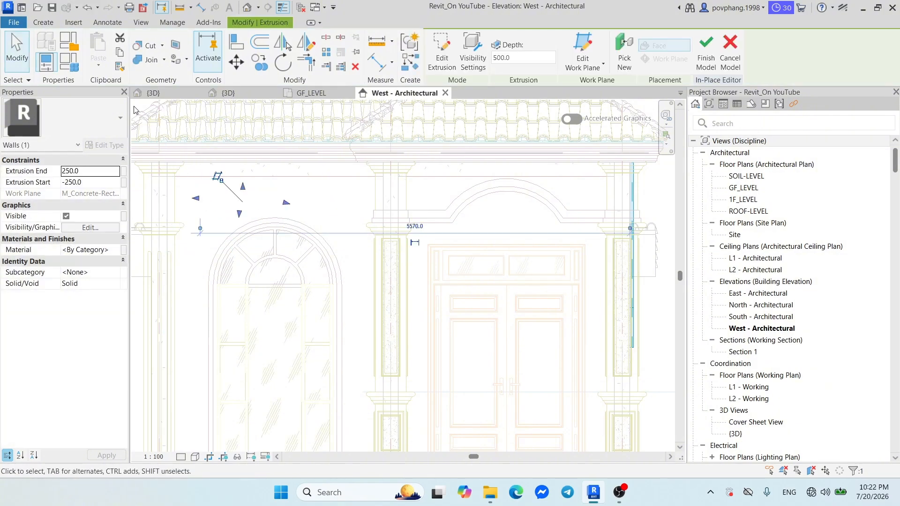
Locate the extrusion in 3D and stretch one face outward to an extrusion end of 1103.9.
left_click(153, 93)
middle_click_drag(516, 294, 632, 300, "shift")
scroll(420, 290, "down", 5)
scroll(323, 260, "up", 8)
mouse_move(298, 307)
middle_mouse_down("shift")
mouse_move(271, 326)
mouse_move(295, 312)
middle_mouse_up("shift")
left_click_drag(323, 303, 453, 303)
Stretch the extrusion's opposite face to an extrusion start of -5953.2 and check its position in 3D and in the West elevation.
scroll(455, 303, "down", 2)
middle_click_drag(455, 304, 579, 329, "shift")
scroll(356, 297, "down", 3)
middle_click_drag(500, 342, 444, 322, "shift")
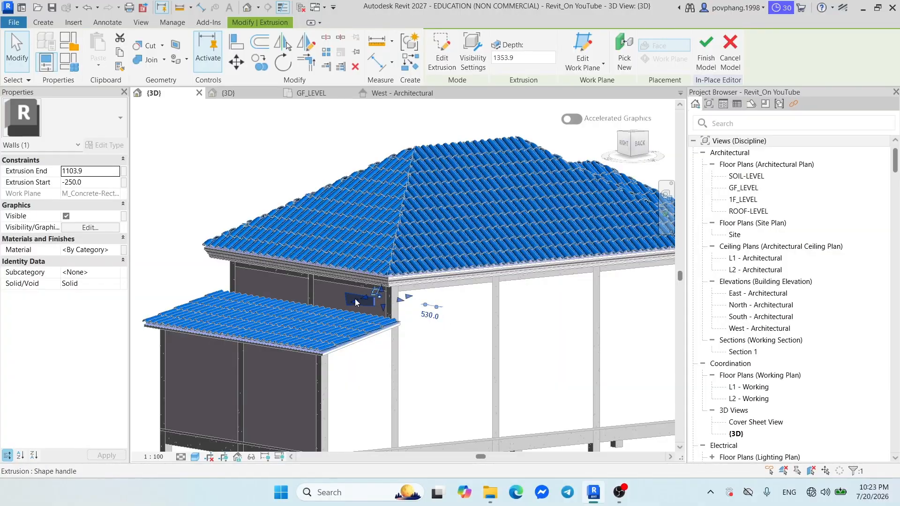
left_click_drag(356, 302, 177, 359)
middle_click_drag(177, 359, 295, 202, "shift")
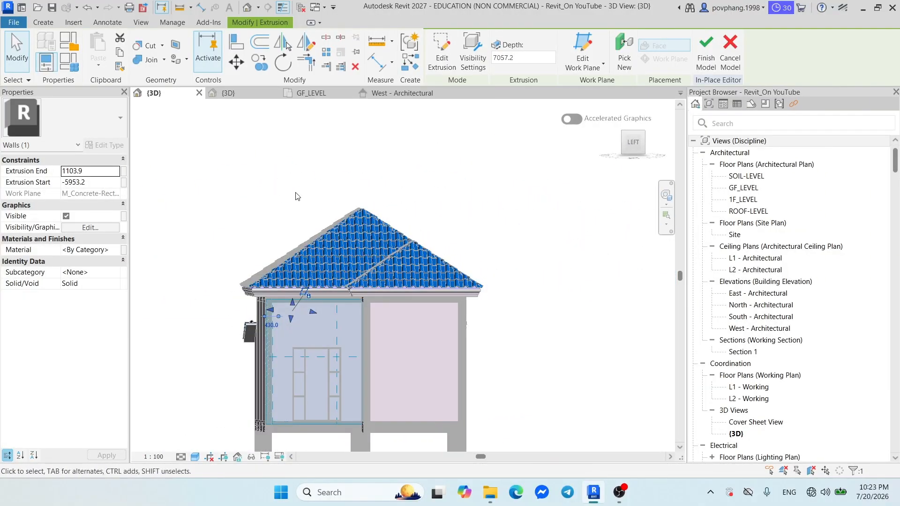
left_click(398, 93)
scroll(347, 232, "down", 3)
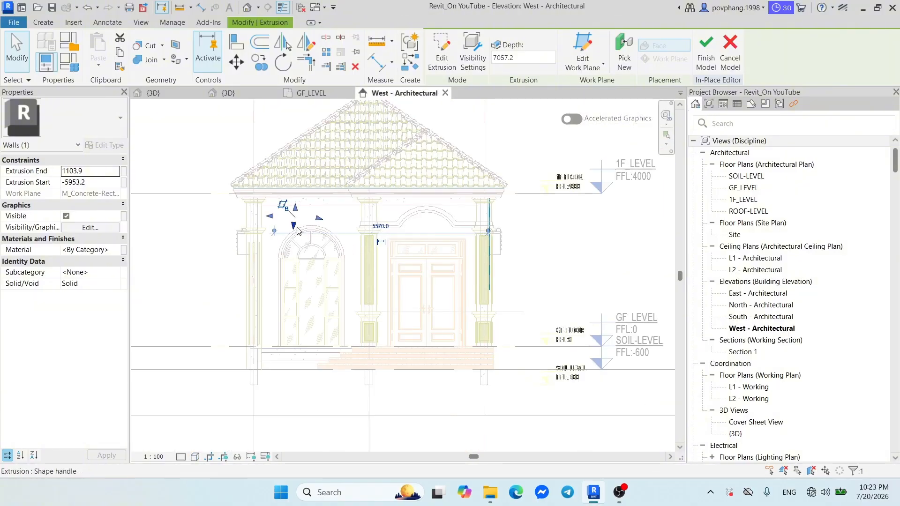
key("Escape")
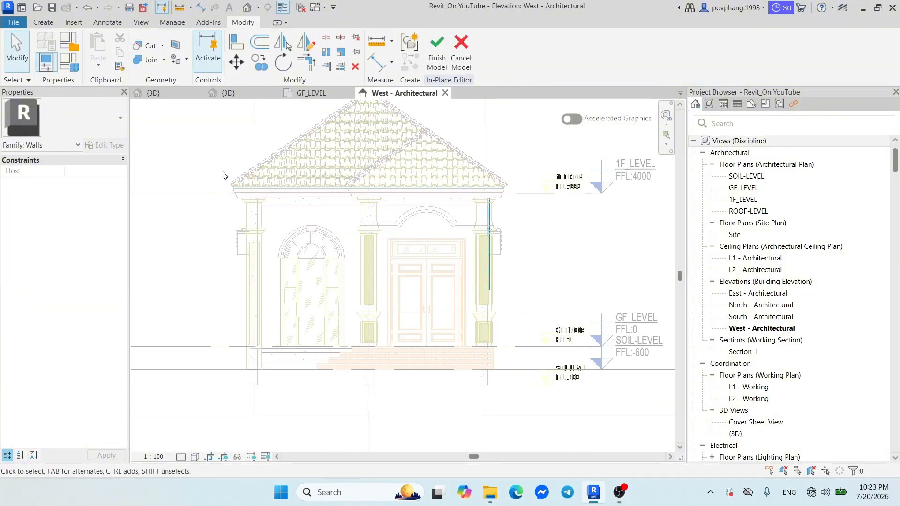
Start another extrusion in the West elevation and try to pick the beam above the arched window as its work plane.
left_click(55, 24)
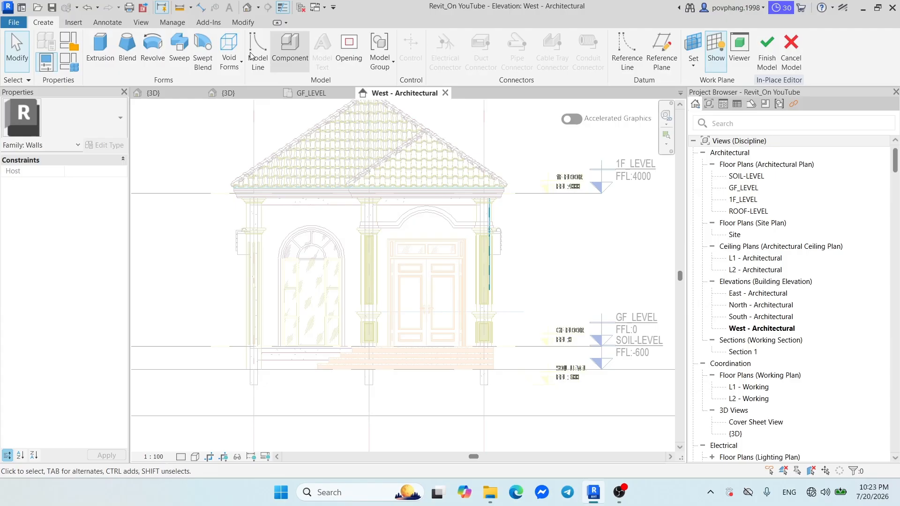
left_click(99, 51)
left_click(617, 45)
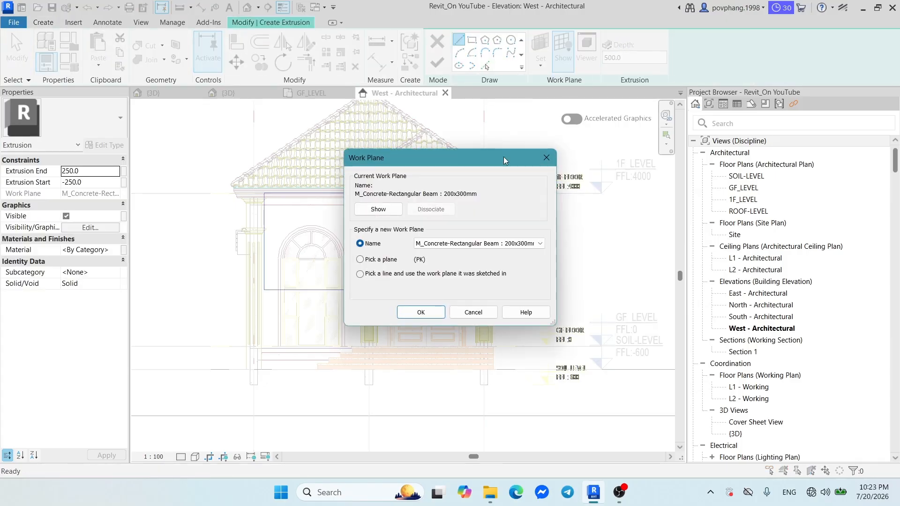
left_click(440, 243)
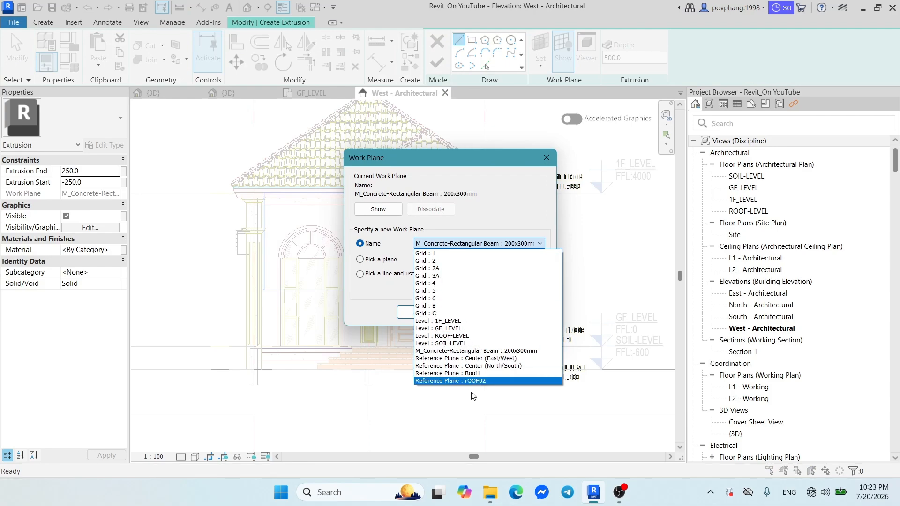
left_click(410, 263)
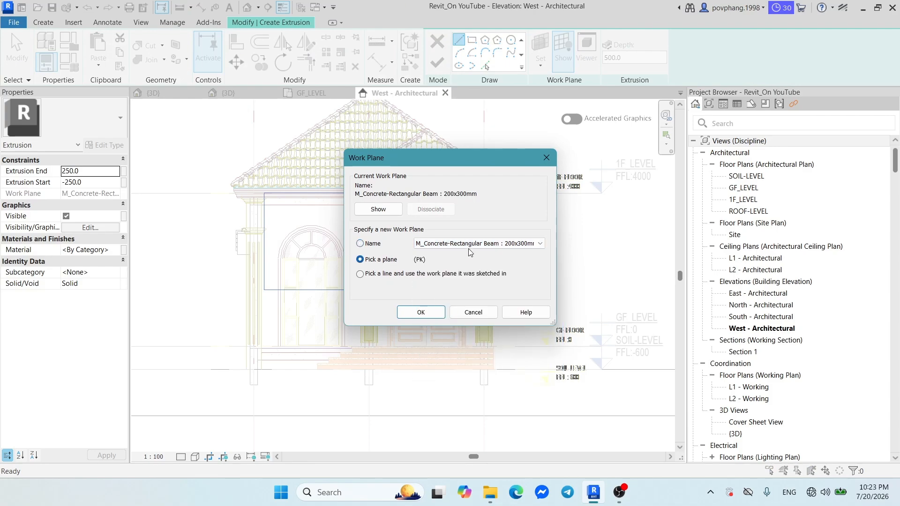
left_click(421, 312)
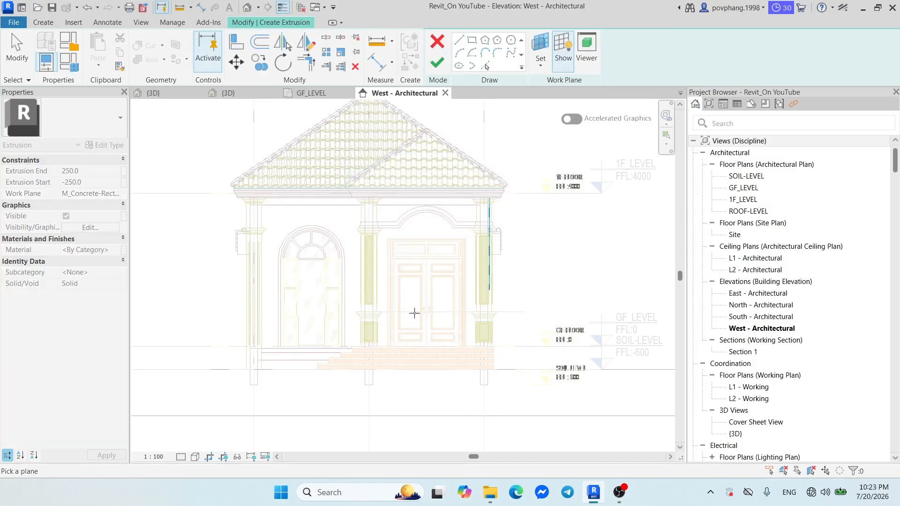
scroll(274, 349, "up", 3)
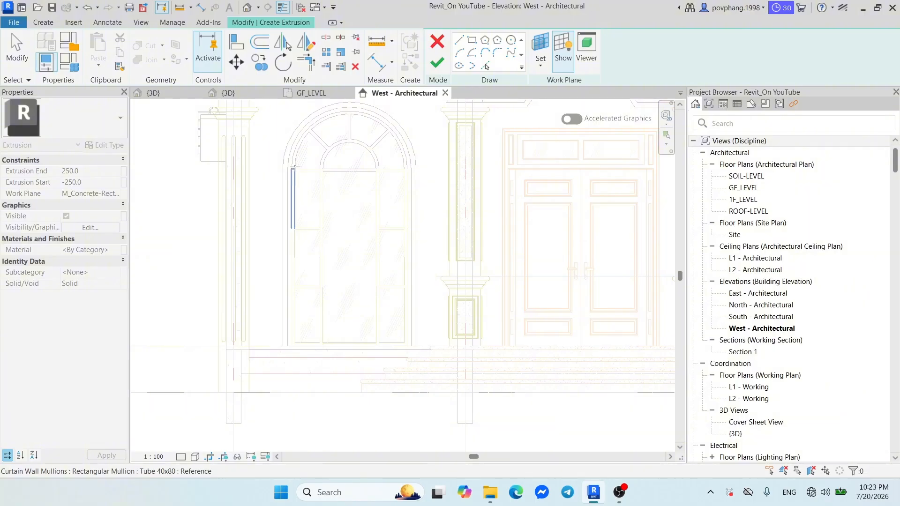
scroll(297, 195, "up", 5, "ctrl")
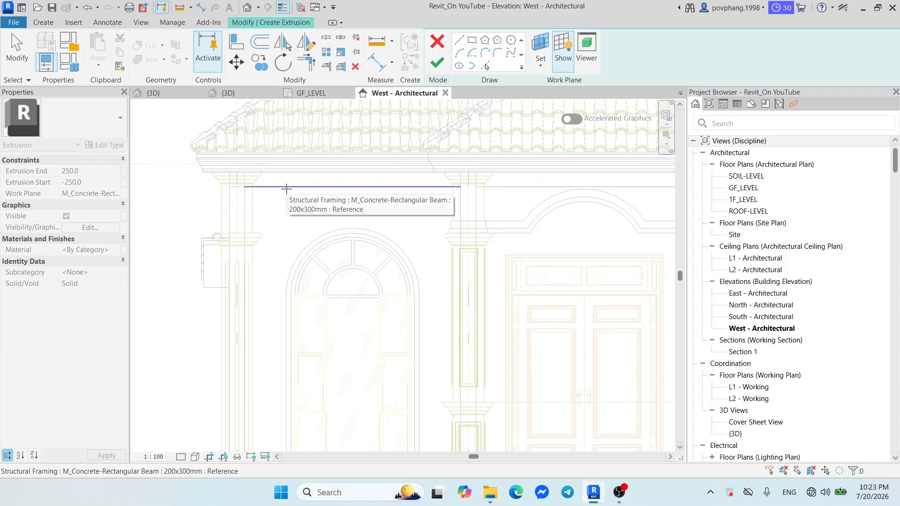
Try picking the beam's plane with the elevation in Wireframe style, and restore the Hidden Line style.
left_click(195, 457)
left_click(223, 386)
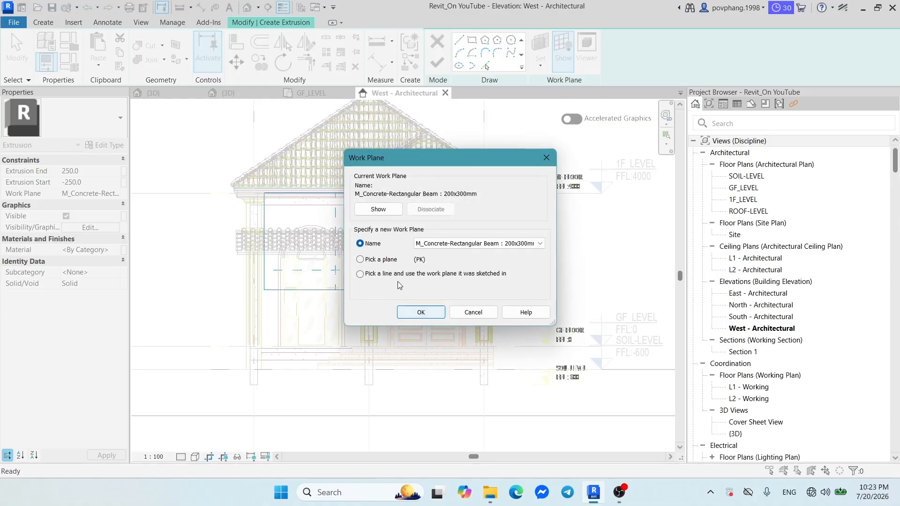
left_click(414, 312)
scroll(317, 297, "up", 4)
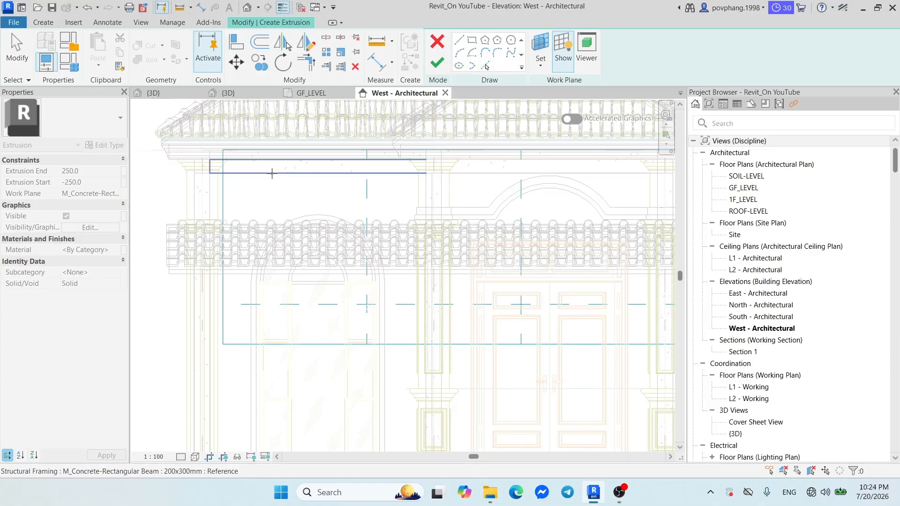
left_click(195, 457)
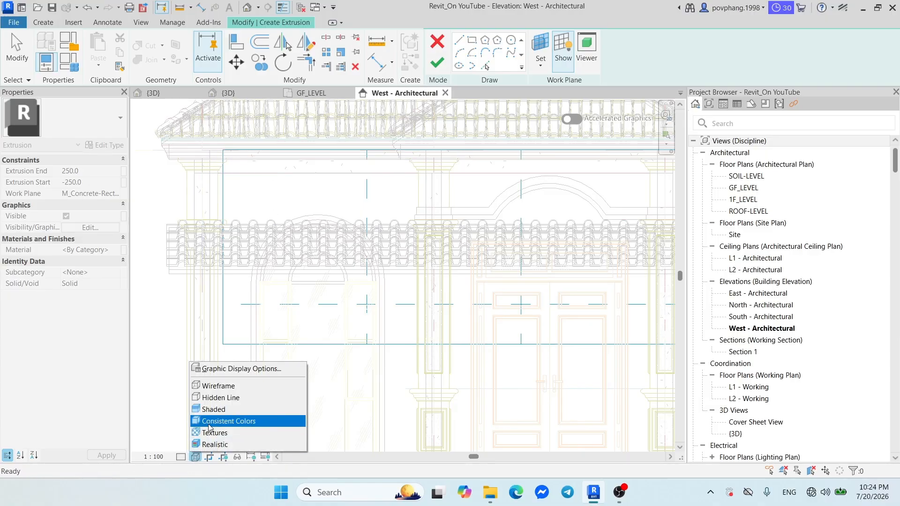
left_click(217, 400)
Set the extrusion's work plane to the Brick wall120mm reference around the arched window in the West elevation.
scroll(227, 397, "down", 3)
left_click(541, 45)
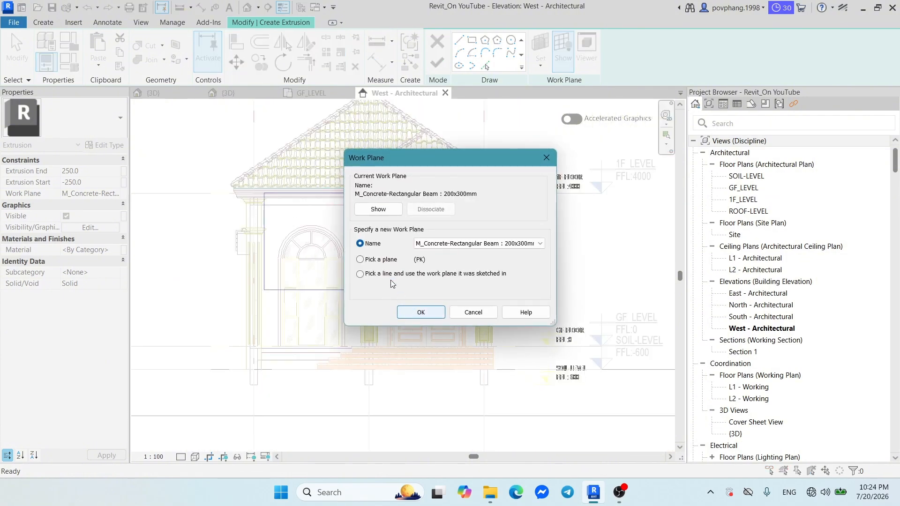
left_click(420, 312)
scroll(352, 255, "up", 5)
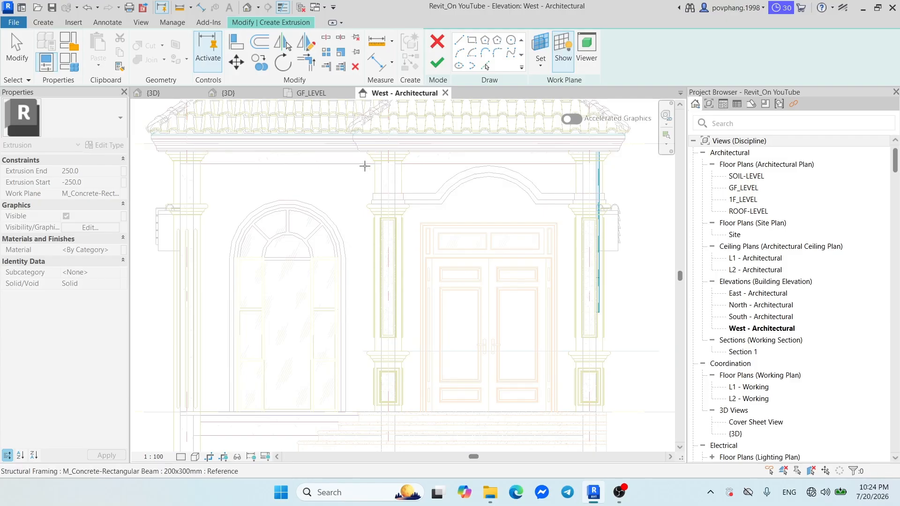
key("Tab")
key("Tab")
key("Tab")
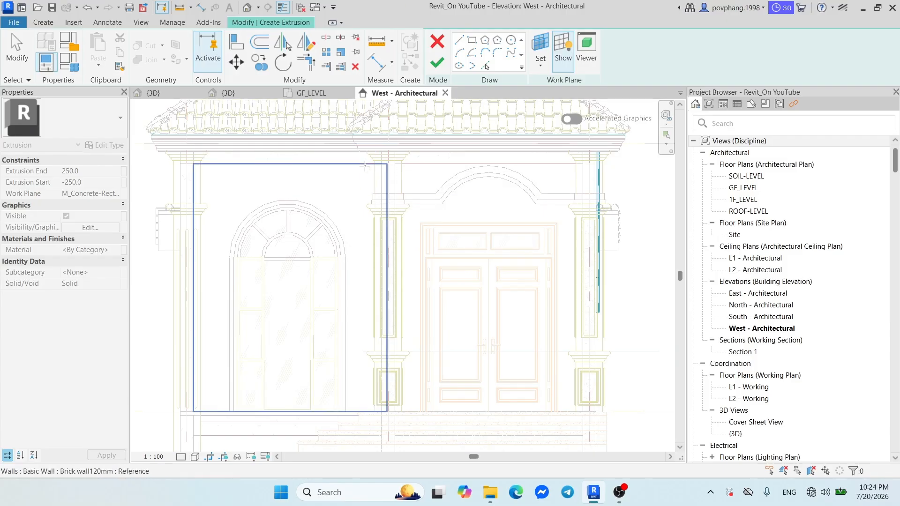
left_click(365, 165)
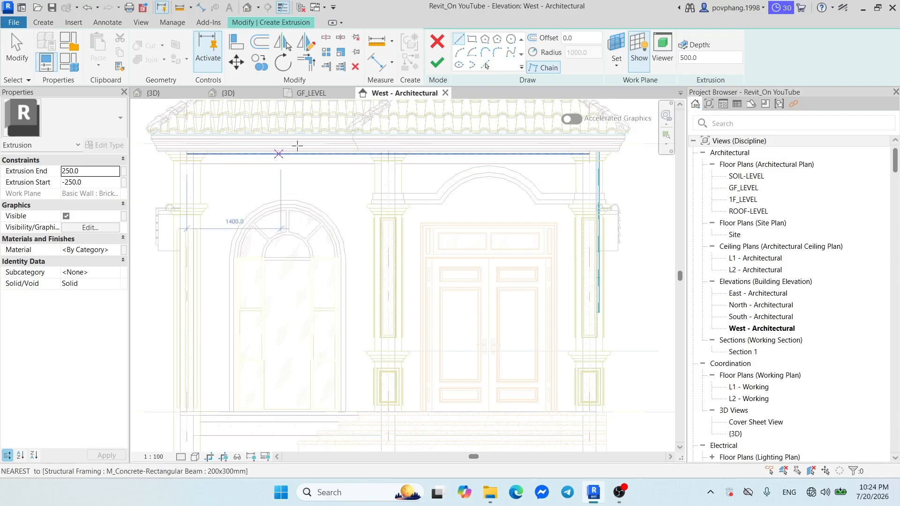
Sketch a small test rectangle above the arched window, just under the beam, and finish the extrusion.
left_click(472, 39)
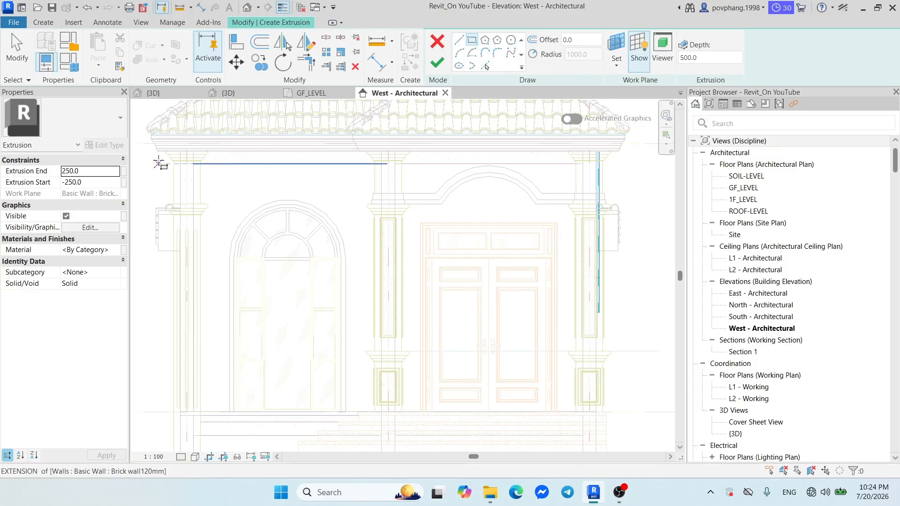
left_click(221, 164)
left_click(281, 191)
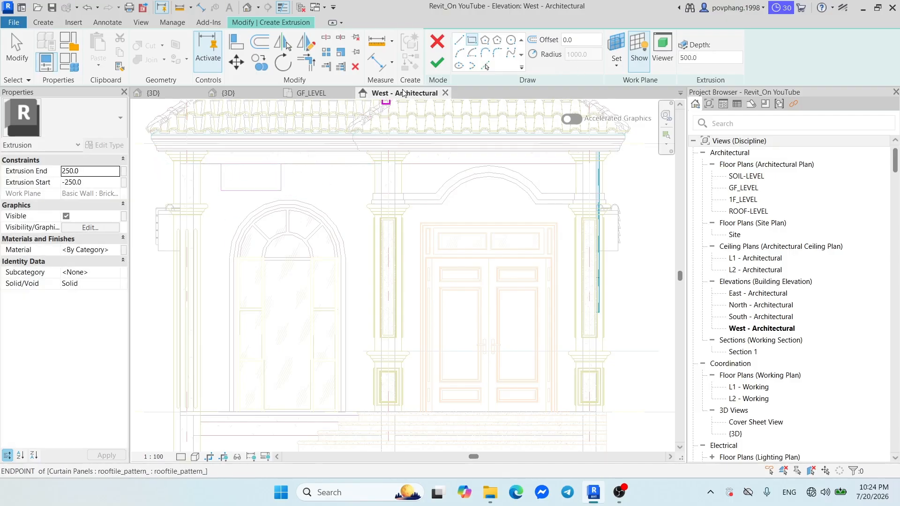
left_click(437, 62)
Check the test extrusion's position on the house in the 3D view and remove it.
left_click(148, 96)
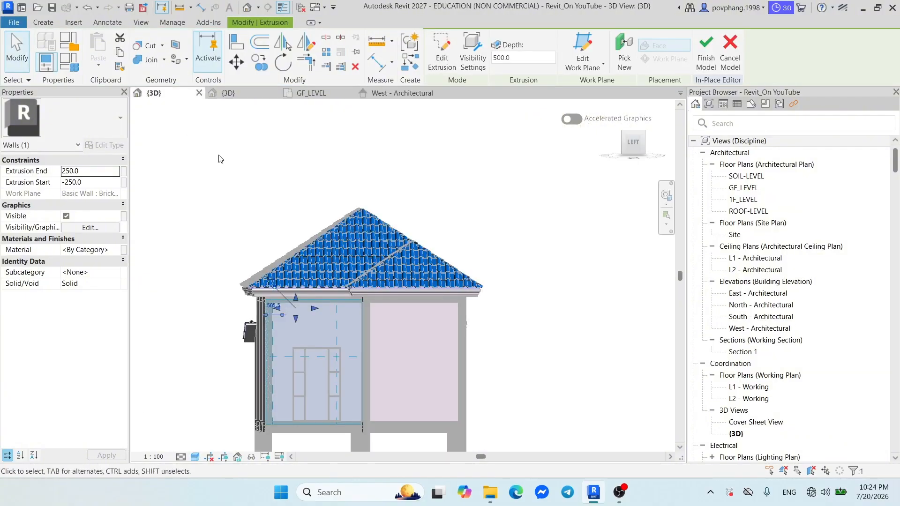
scroll(296, 314, "up", 5)
middle_click_drag(675, 233, 320, 300, "shift")
left_click(309, 312)
key("Escape")
key("Escape")
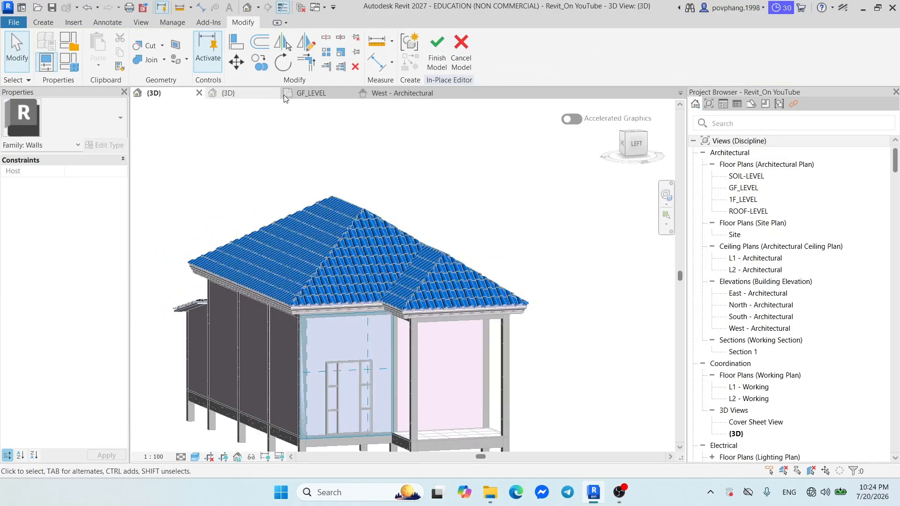
Set the in-place model's work plane to the Brick wall 200mm reference behind the arched window in the West elevation.
left_click(398, 93)
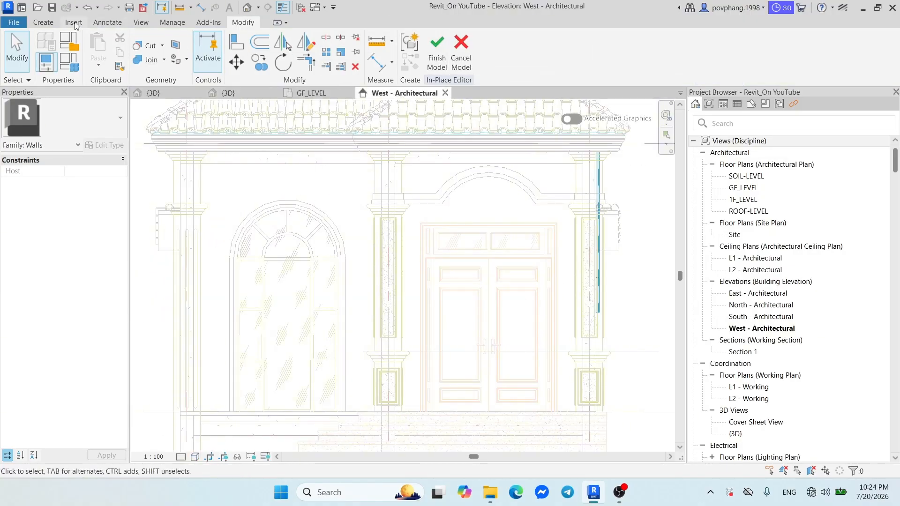
left_click(46, 23)
left_click(701, 46)
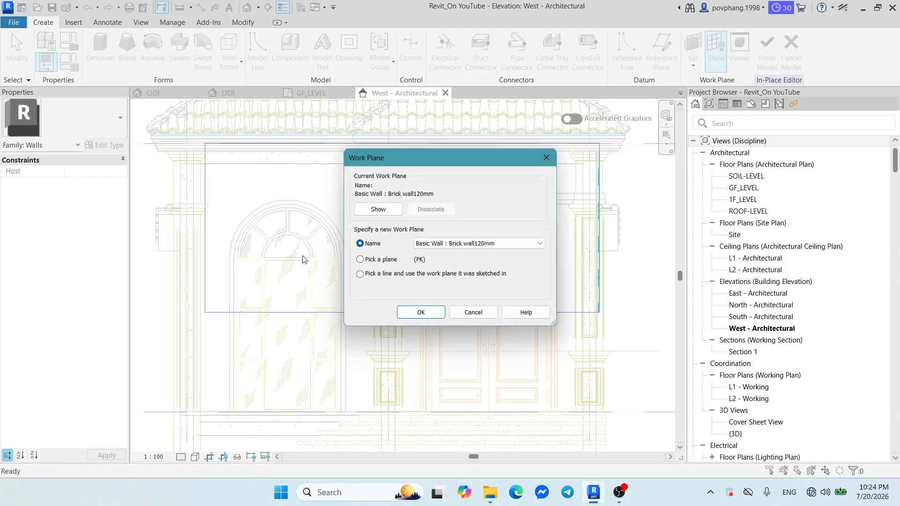
left_click(420, 312)
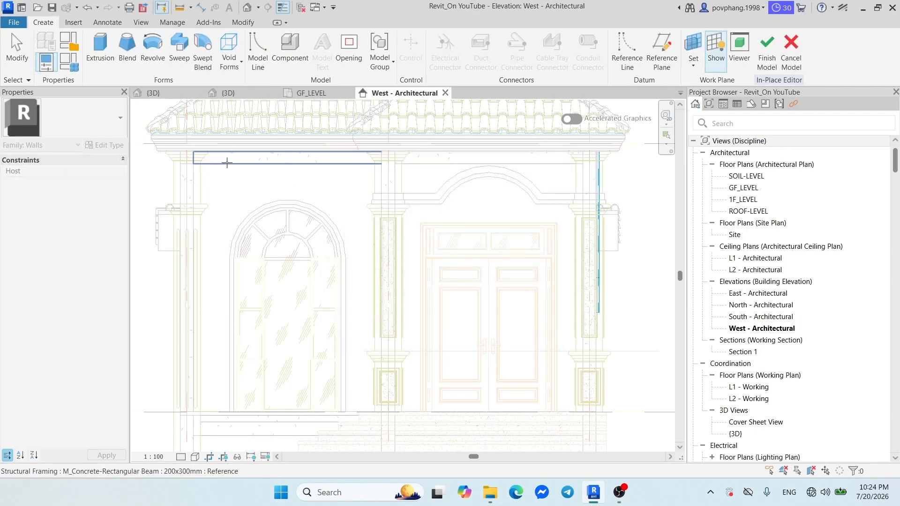
left_click(227, 163)
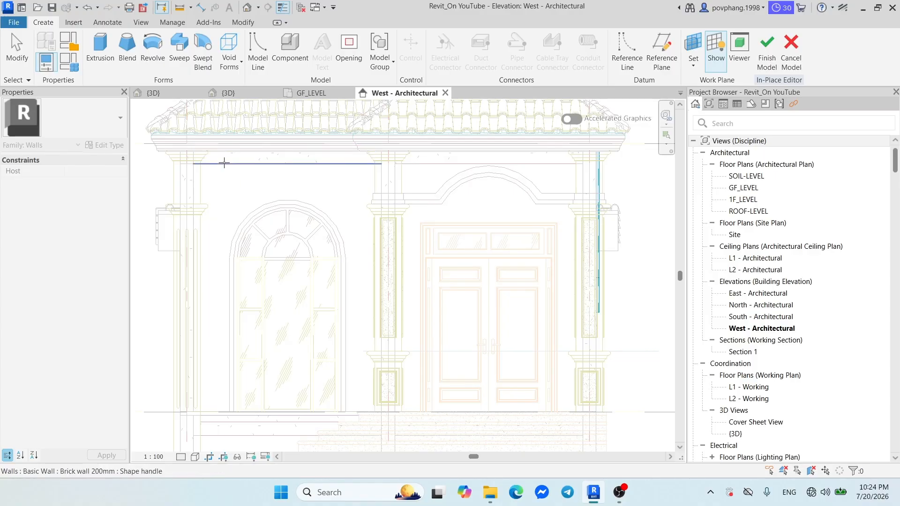
key("Tab")
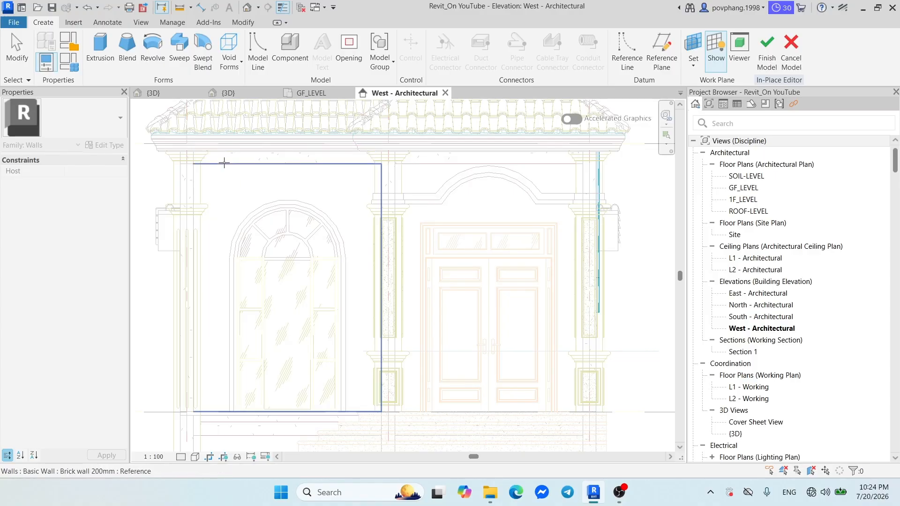
left_click(224, 162)
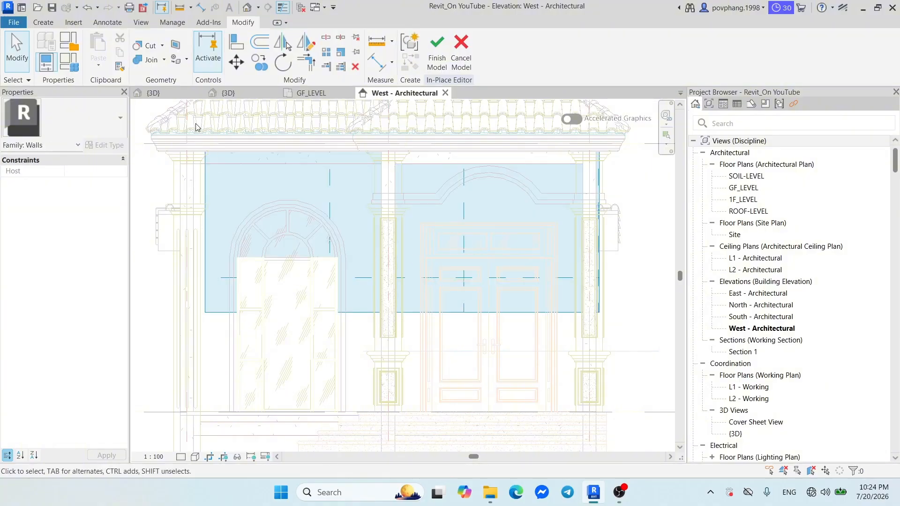
Create a test extrusion from a small rectangle sketched above the arched window on the new work plane.
left_click(43, 22)
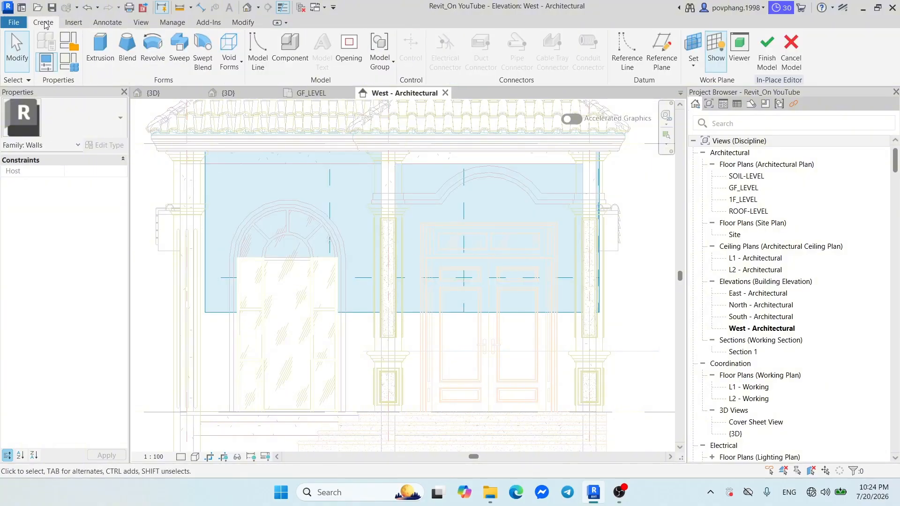
left_click(100, 51)
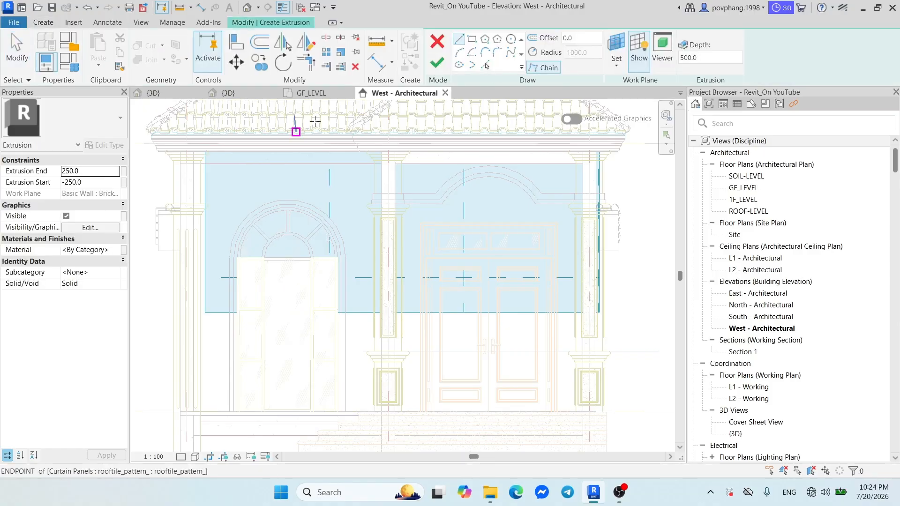
left_click(471, 41)
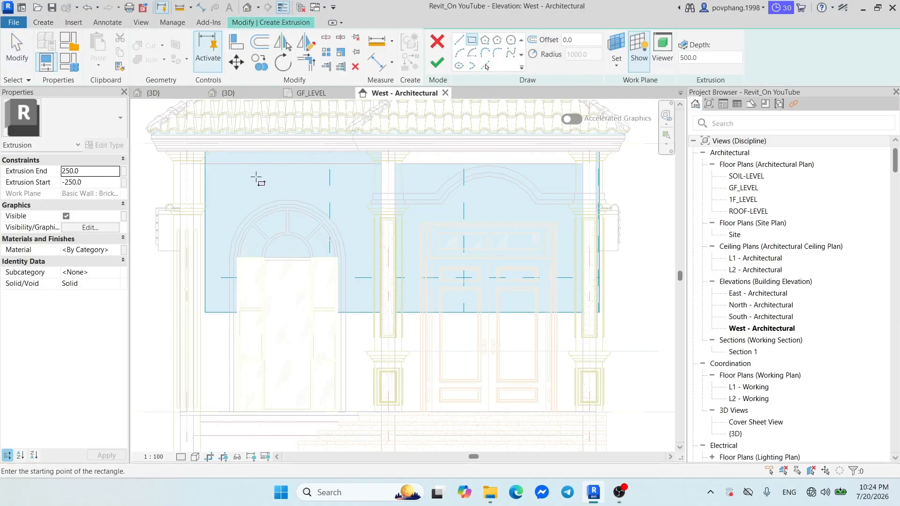
left_click(237, 174)
left_click(298, 194)
left_click(437, 62)
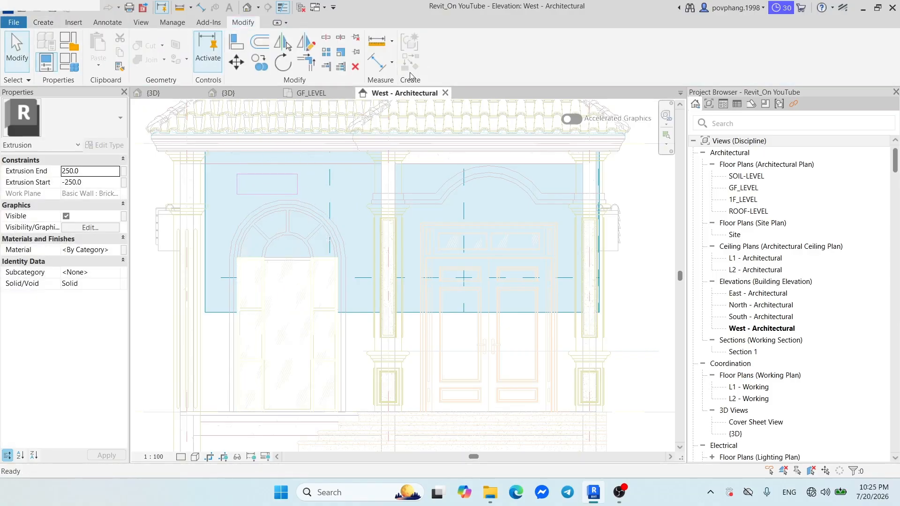
Inspect the new test extrusion against the window wall in 3D and delete it.
left_click(165, 93)
middle_click_drag(473, 299, 574, 304, "shift")
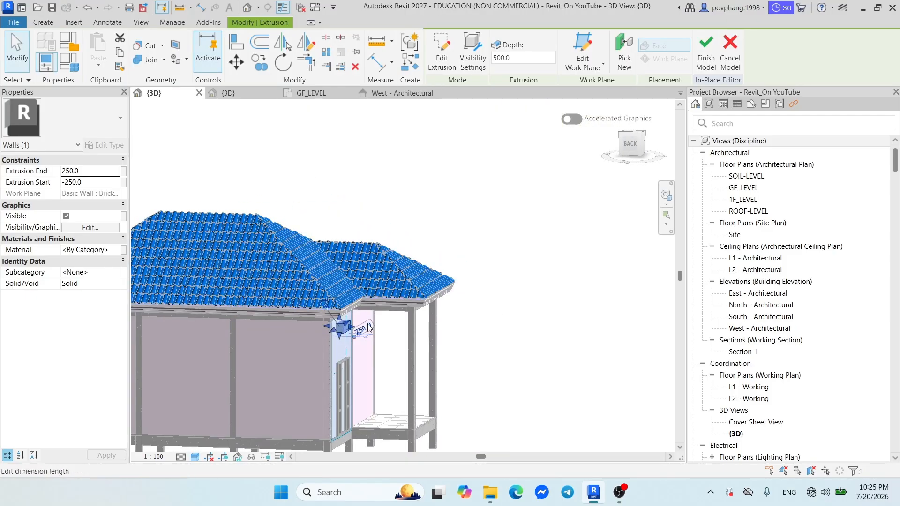
scroll(339, 332, "up", 3)
left_click(333, 341)
scroll(332, 343, "up", 1)
left_click(332, 343)
middle_click_drag(334, 345, 306, 337, "shift")
left_click(327, 277)
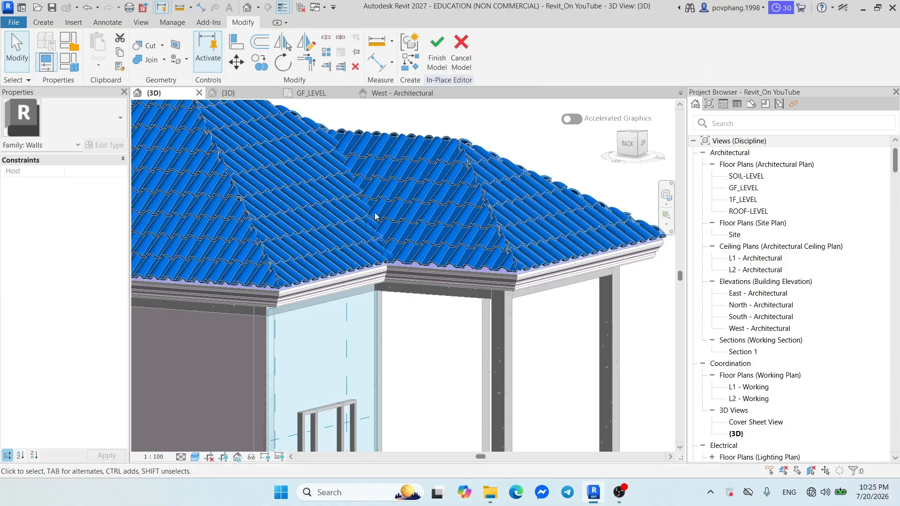
Hide the work plane display in the West elevation.
left_click(381, 93)
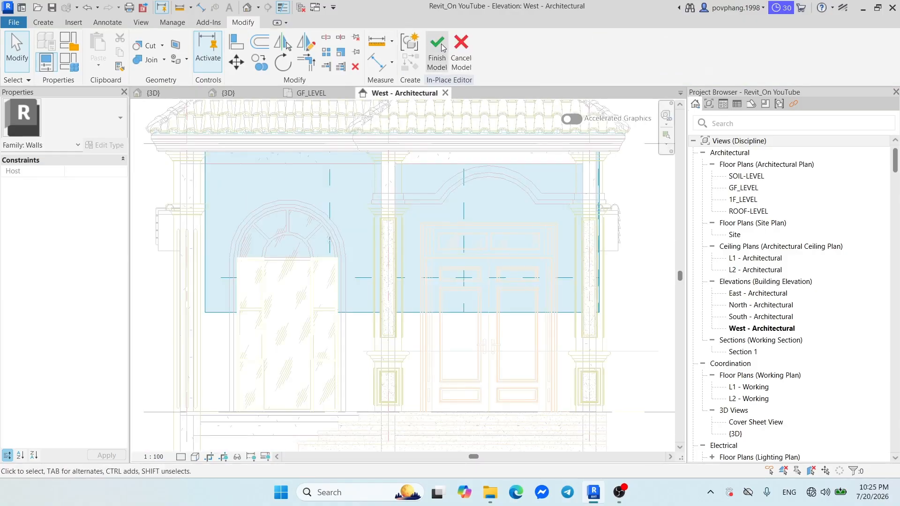
left_click(44, 23)
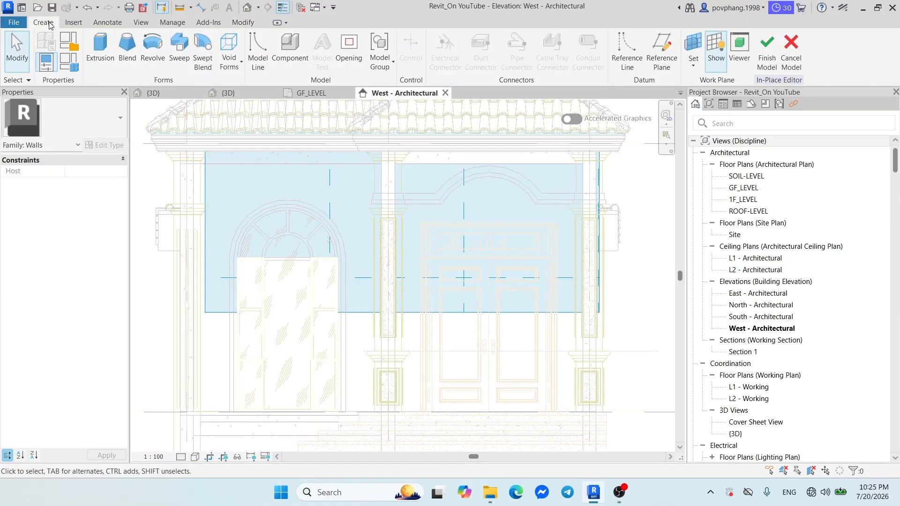
left_click(725, 71)
Start an extrusion and pick the CAD lines of the window's outer arch frame and its radial glazing bars.
scroll(283, 203, "up", 4)
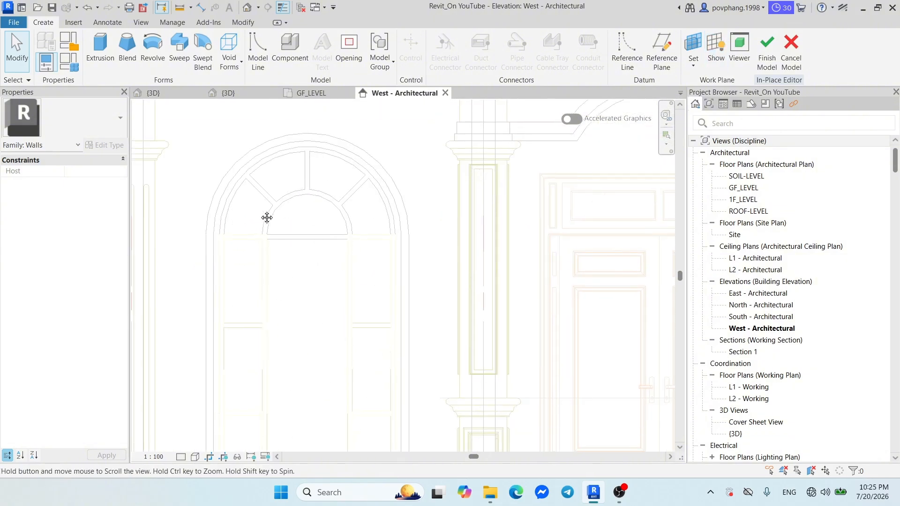
left_click(100, 47)
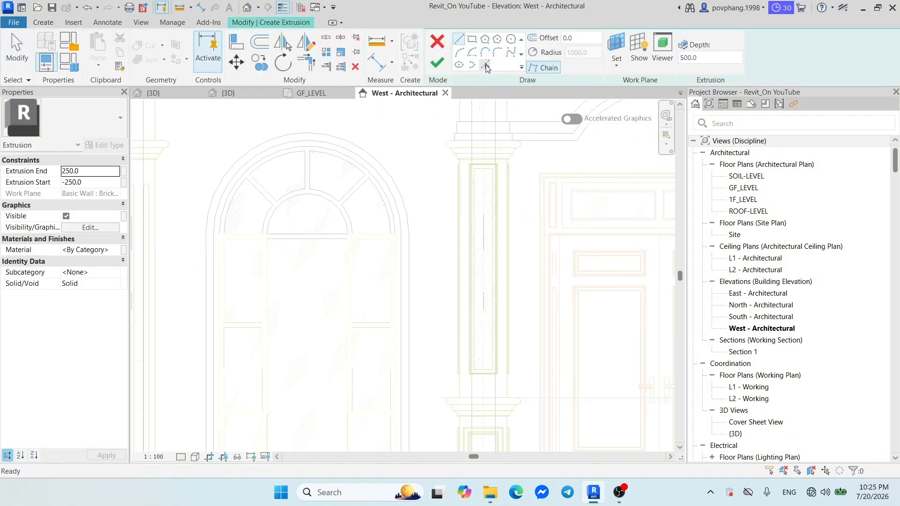
left_click(486, 68)
scroll(186, 230, "up", 3)
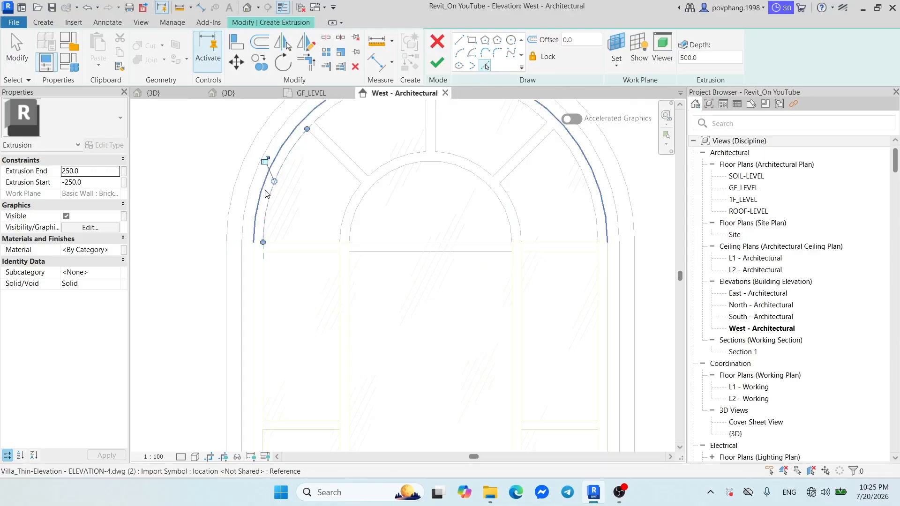
left_click(266, 193)
middle_click_drag(312, 194, 227, 311)
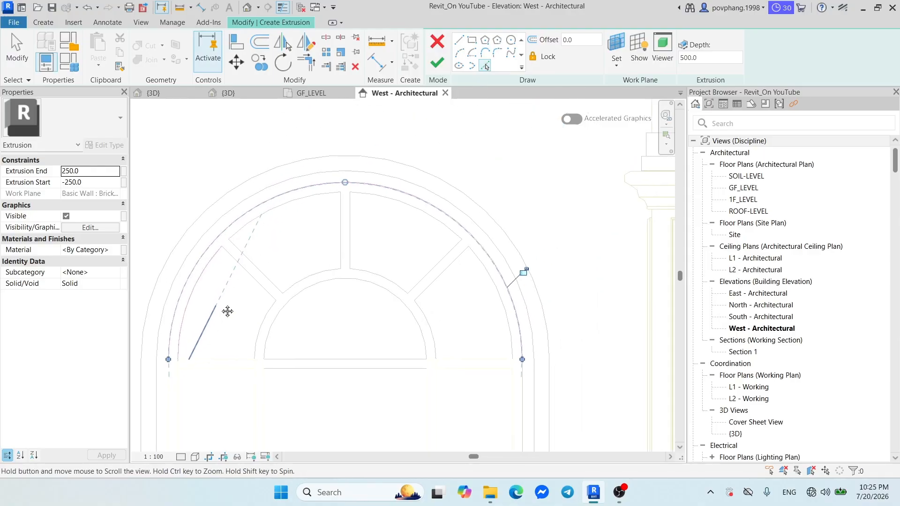
left_click(241, 270)
left_click(255, 226)
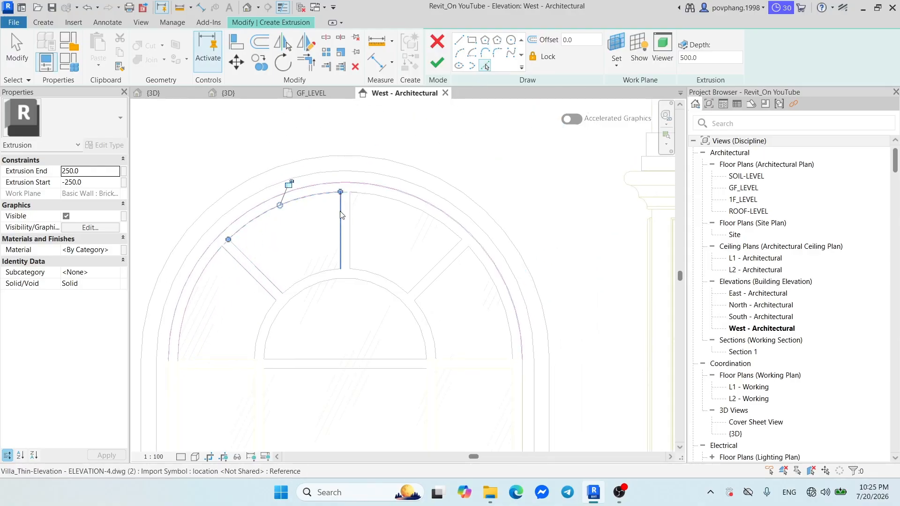
left_click(375, 202)
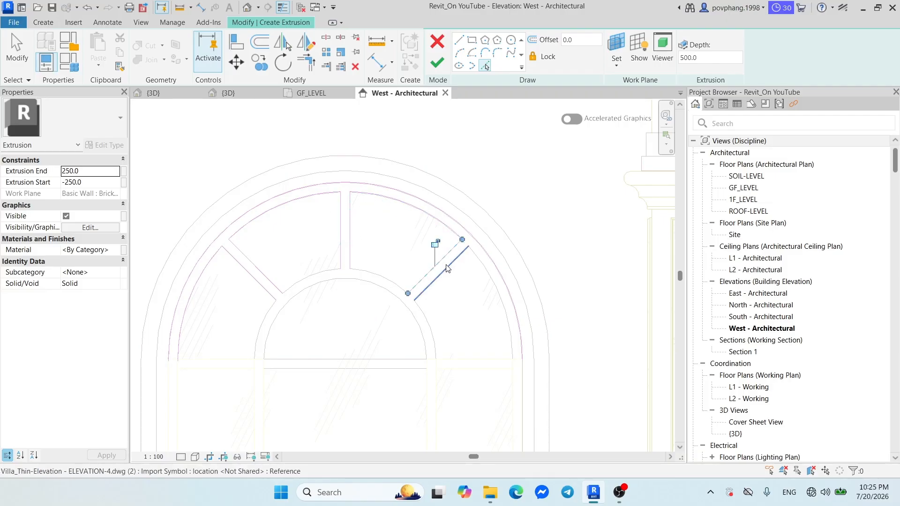
left_click(438, 267)
middle_click_drag(473, 310, 482, 233)
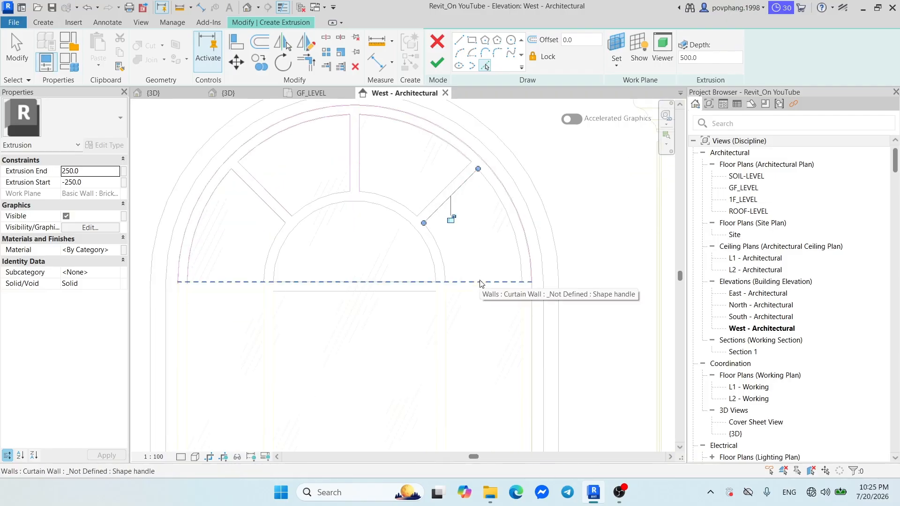
Pick the CAD arcs of the inner half-round frame, including the segments between the radial bars.
left_click(446, 261)
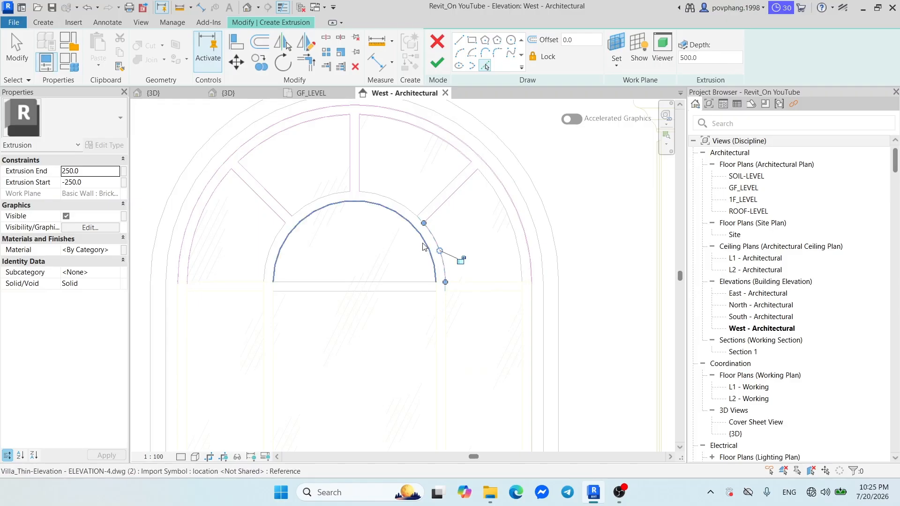
left_click(396, 208)
left_click(335, 200)
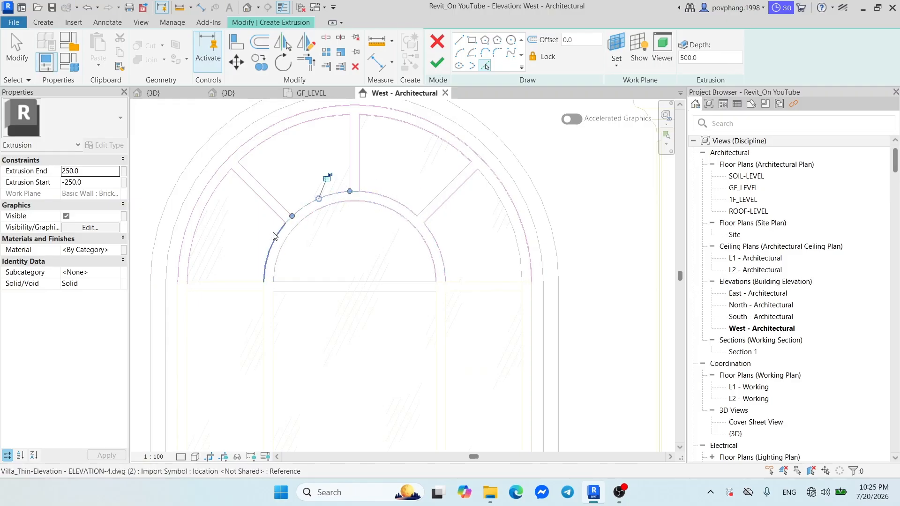
middle_click_drag(243, 266, 256, 225)
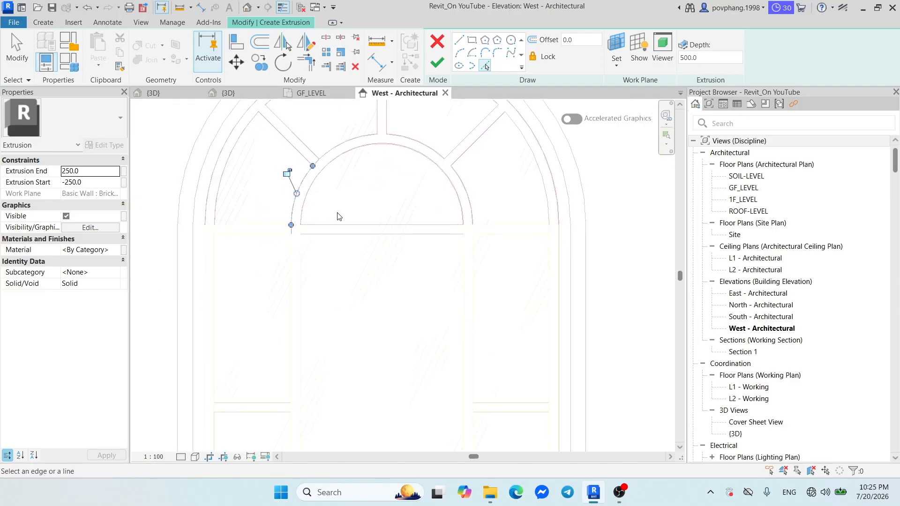
middle_click_drag(342, 223, 324, 317)
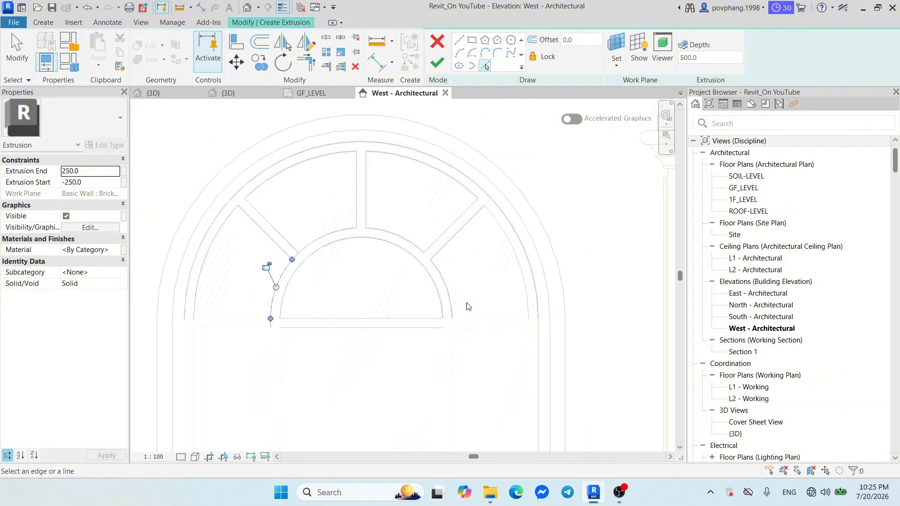
Draw short lines closing the right ends of the inner half-round frame and the outer arch frame.
middle_click_drag(467, 307, 438, 217)
left_click(460, 40)
scroll(414, 250, "up", 2)
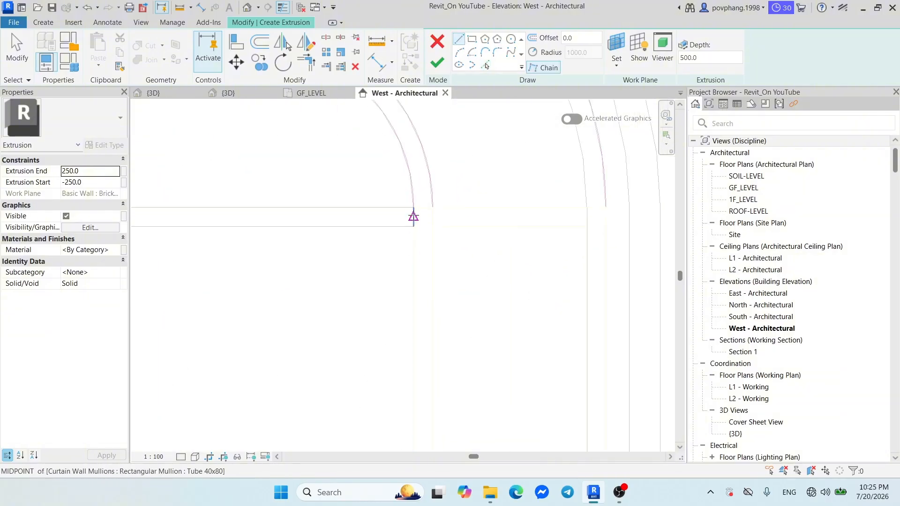
left_click(414, 208)
left_click(433, 208)
left_click(587, 207)
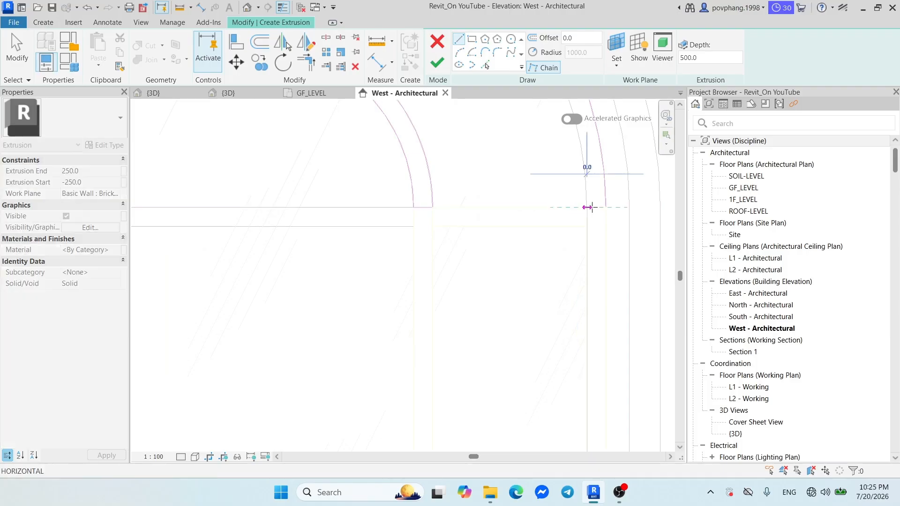
left_click(607, 207)
scroll(509, 255, "down", 2)
scroll(509, 254, "down", 1)
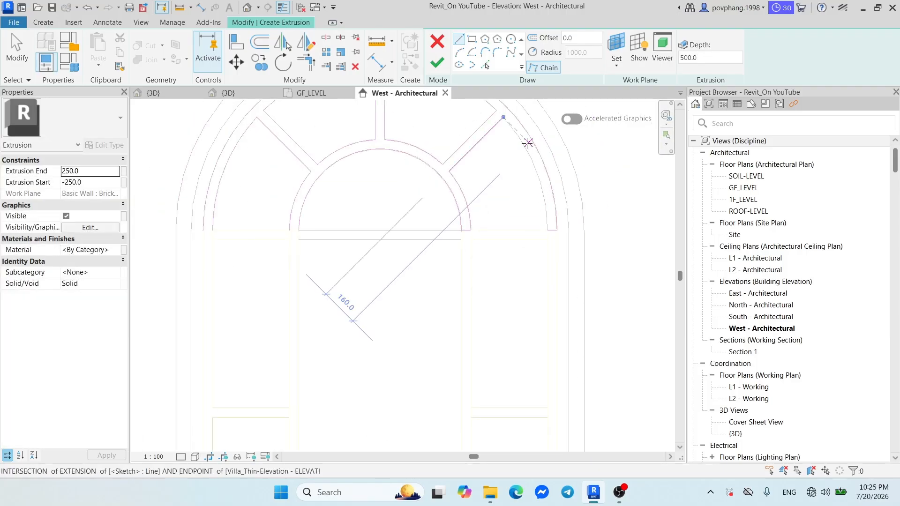
Draw short lines closing the left ends of the outer arch frame and the inner half-round frame.
scroll(271, 227, "up", 4)
middle_click_drag(151, 224, 271, 215)
left_click(275, 225)
left_click(293, 225)
scroll(375, 192, "down", 3)
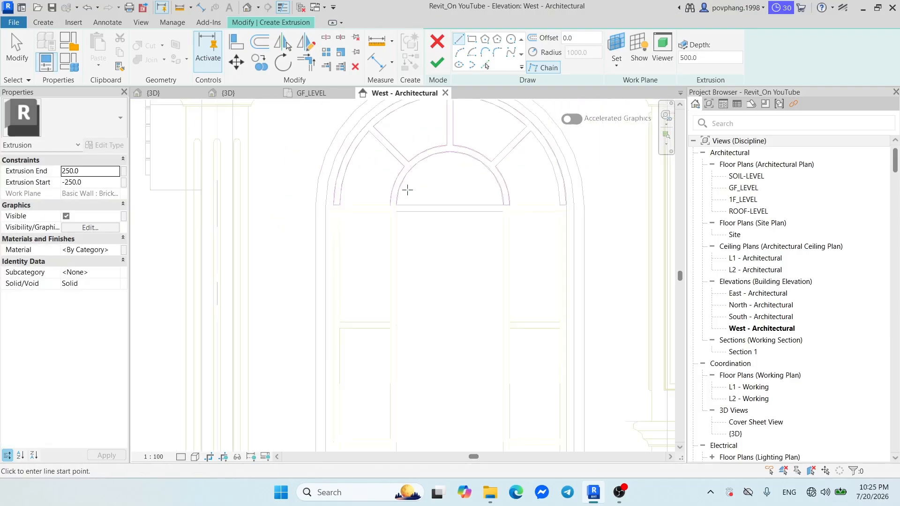
middle_click_drag(406, 189, 293, 237)
scroll(281, 267, "up", 4)
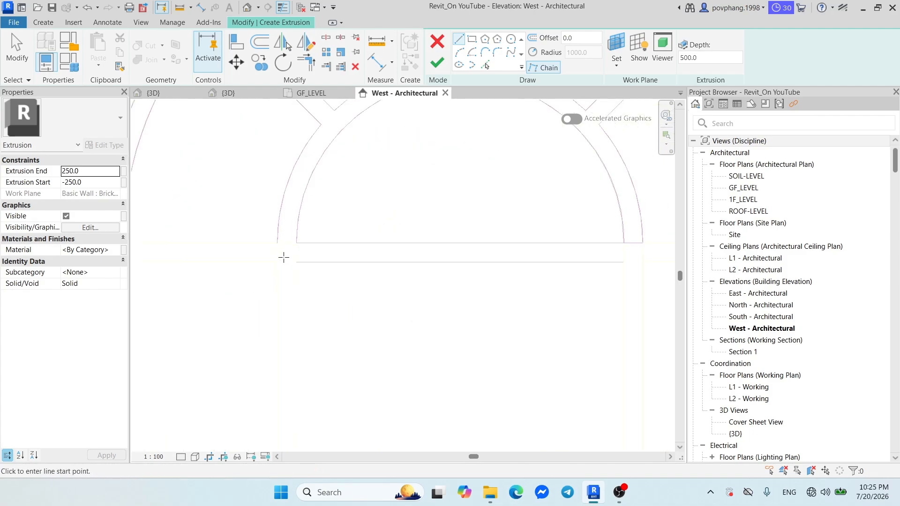
left_click(279, 244)
left_click(298, 243)
scroll(392, 246, "down", 2)
middle_click_drag(436, 251, 224, 285)
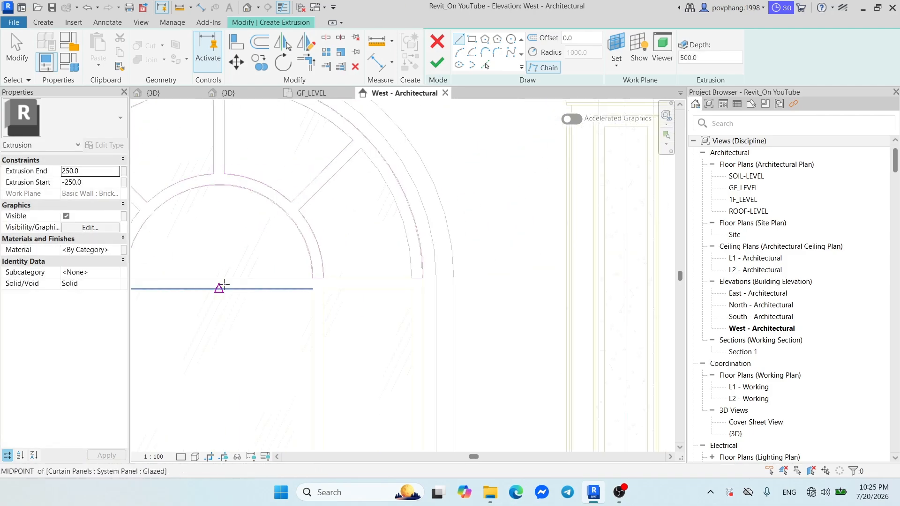
key("Escape")
Complete the arched frame's extrusion sketch and finish the in-place model in the 3D view.
left_click(486, 66)
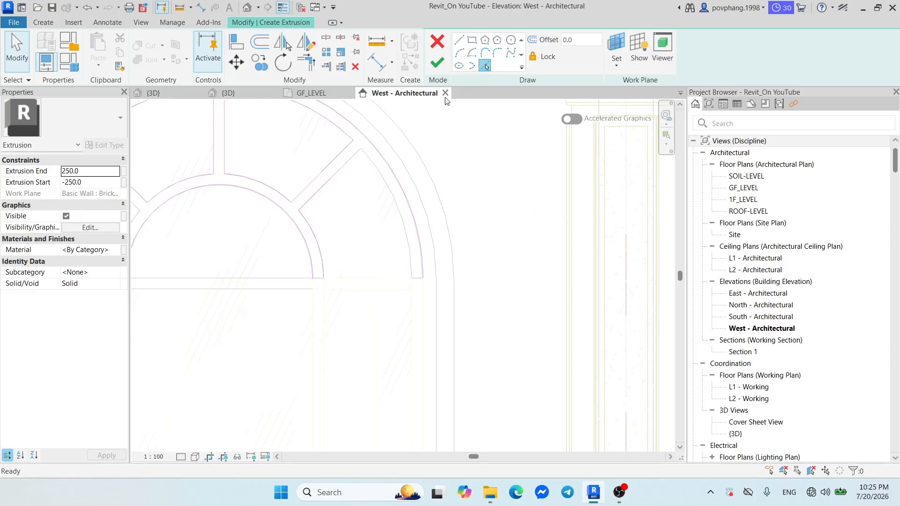
scroll(371, 190, "down", 2)
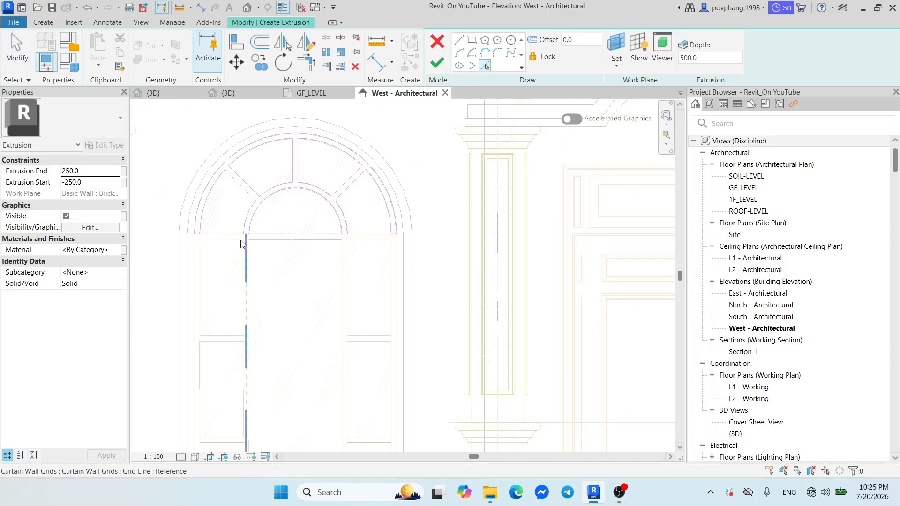
left_click(437, 62)
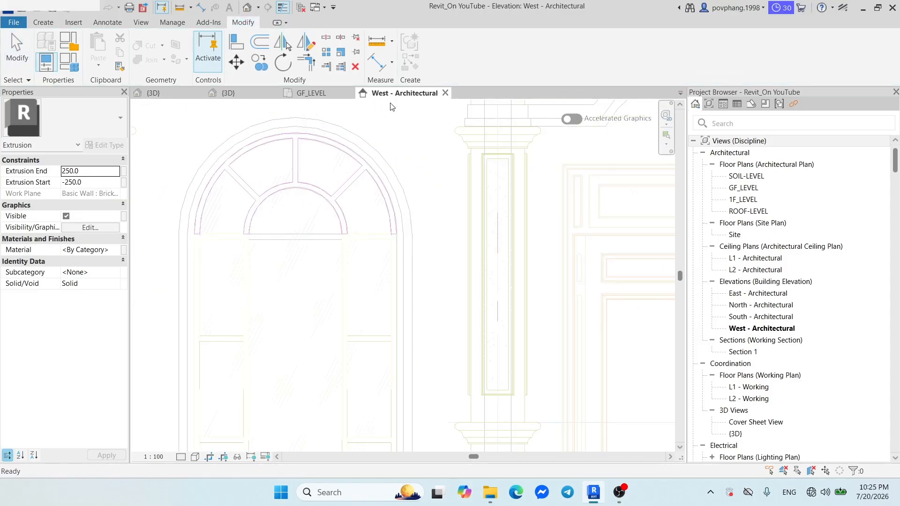
left_click(172, 95)
left_click(438, 416)
middle_click_drag(438, 417, 295, 231, "shift")
left_click(391, 206)
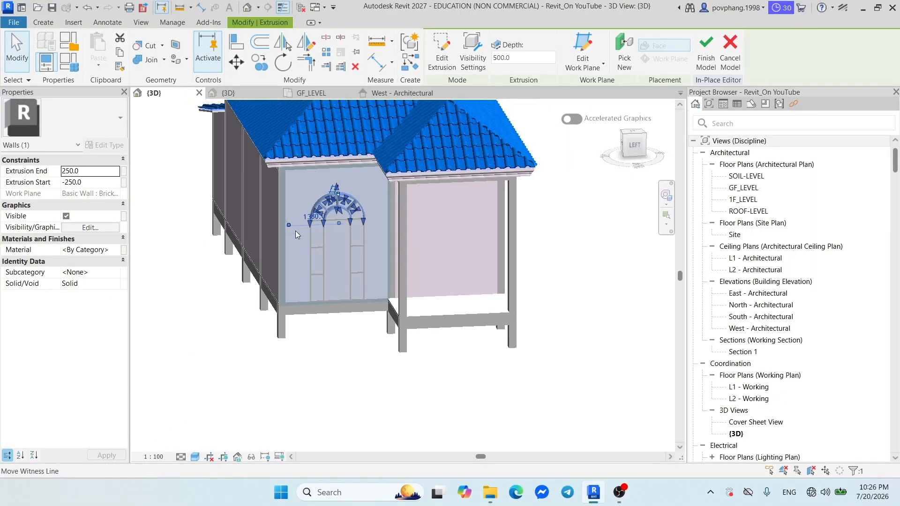
scroll(296, 230, "down", 3)
key("Escape")
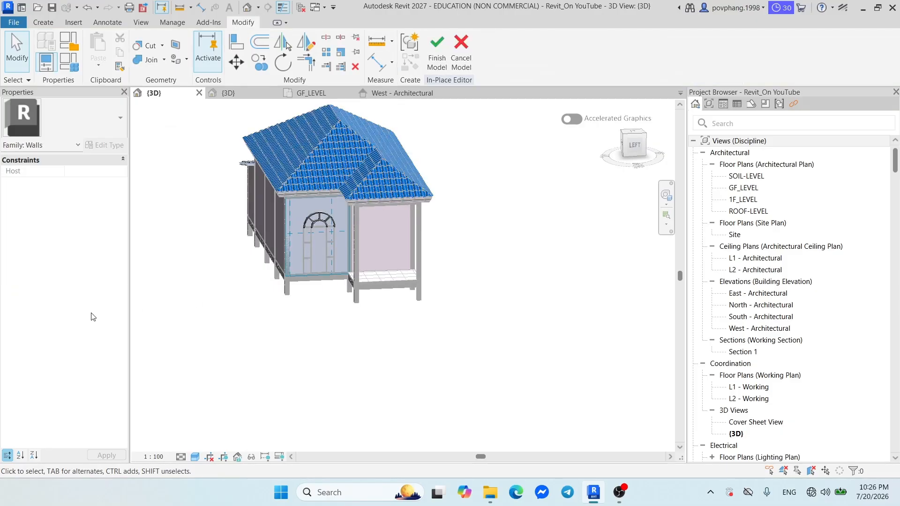
left_click(461, 43)
Turn on the 3D view's section box and cut the house vertically through the arched window, viewing the cut from the back.
middle_click_drag(337, 262, 294, 224, "shift")
left_click(61, 374)
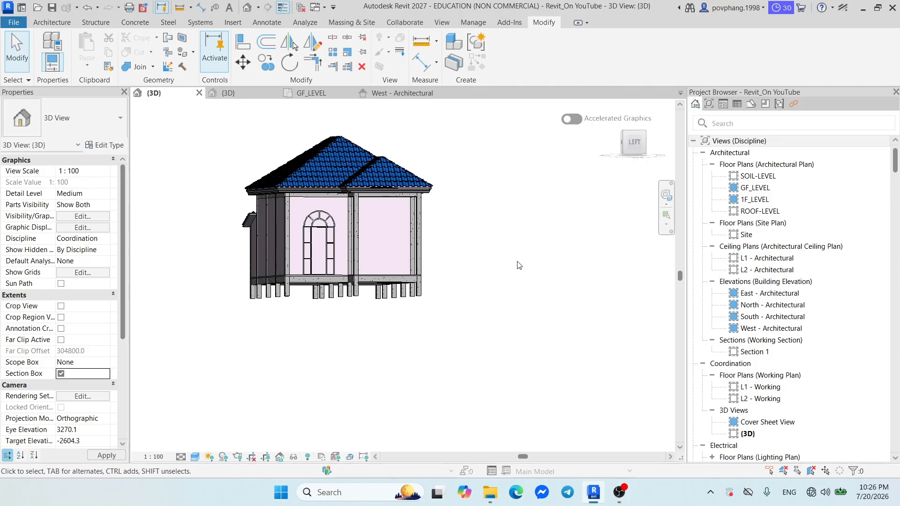
left_click(634, 142)
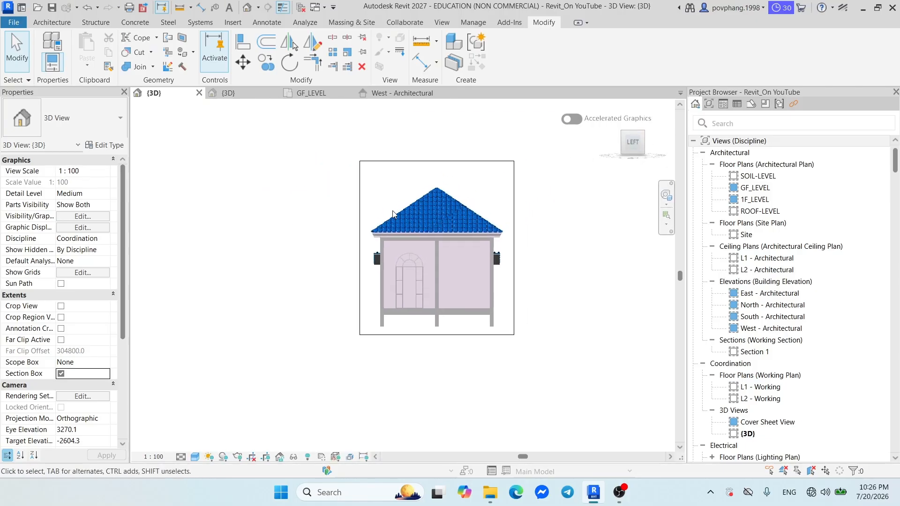
left_click(326, 280)
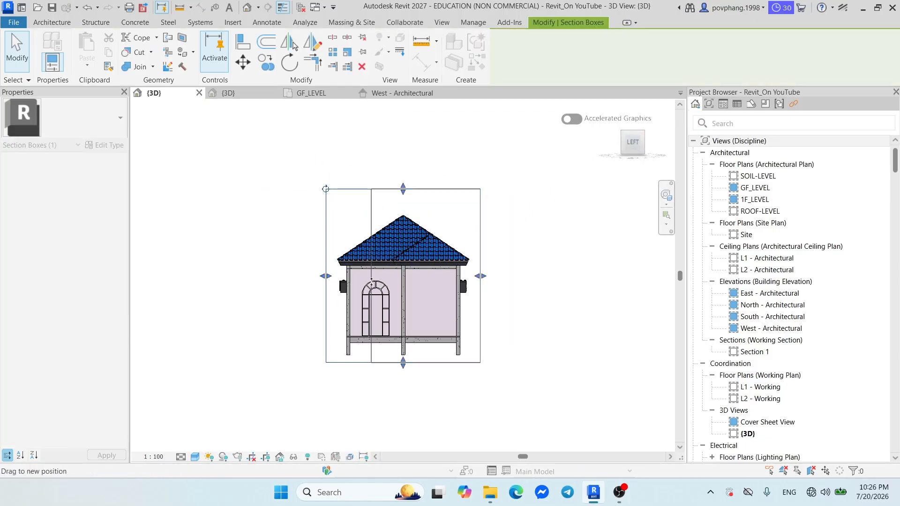
left_click(628, 142)
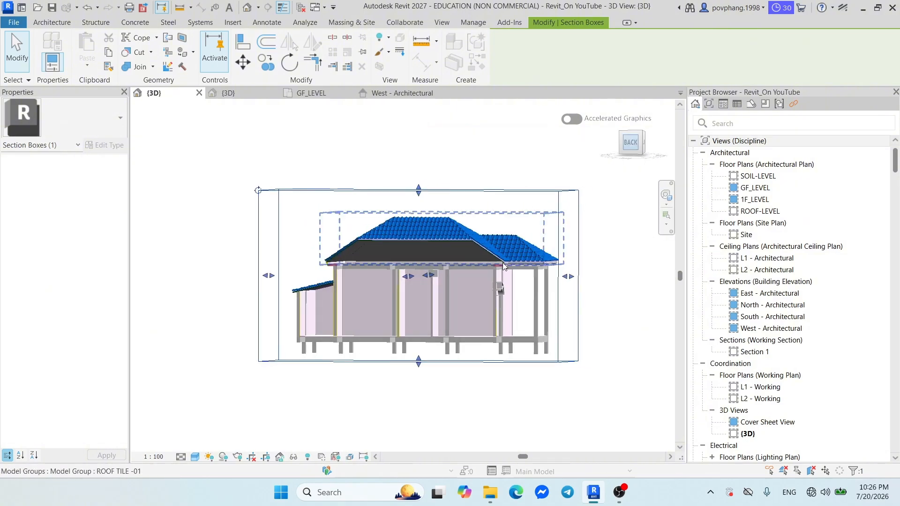
scroll(470, 279, "up", 4)
middle_click_drag(472, 279, 232, 257)
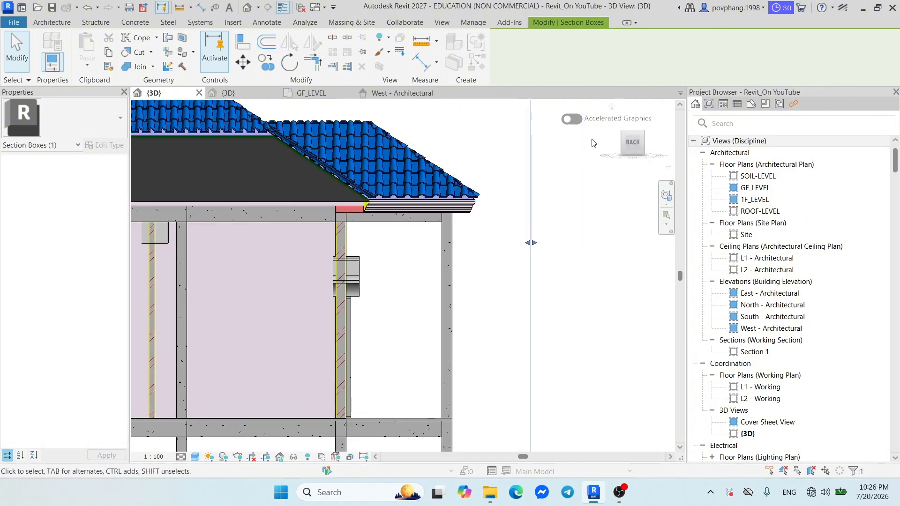
left_click(633, 144)
scroll(412, 291, "up", 3)
middle_click_drag(420, 291, 354, 280)
scroll(353, 280, "up", 3)
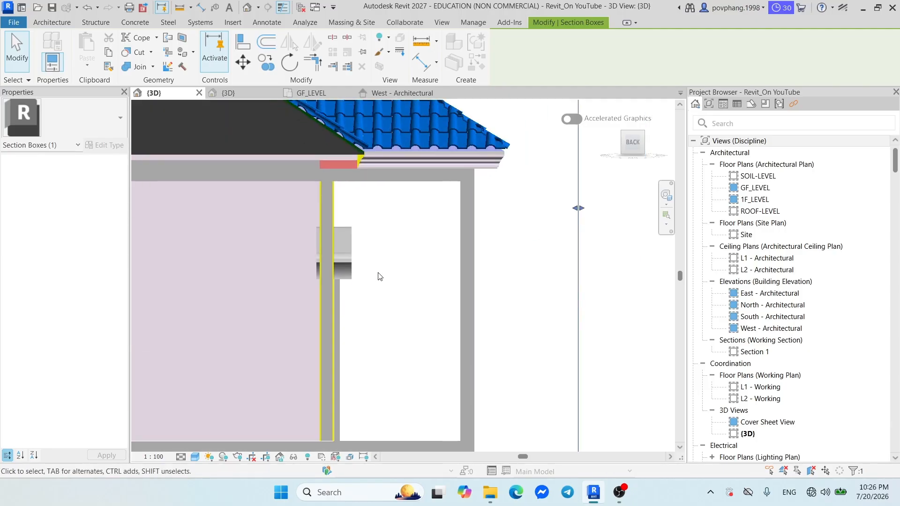
Try to pull the arched frame's inner face out to the brick wall's outer face.
left_click(337, 267)
scroll(339, 270, "up", 3)
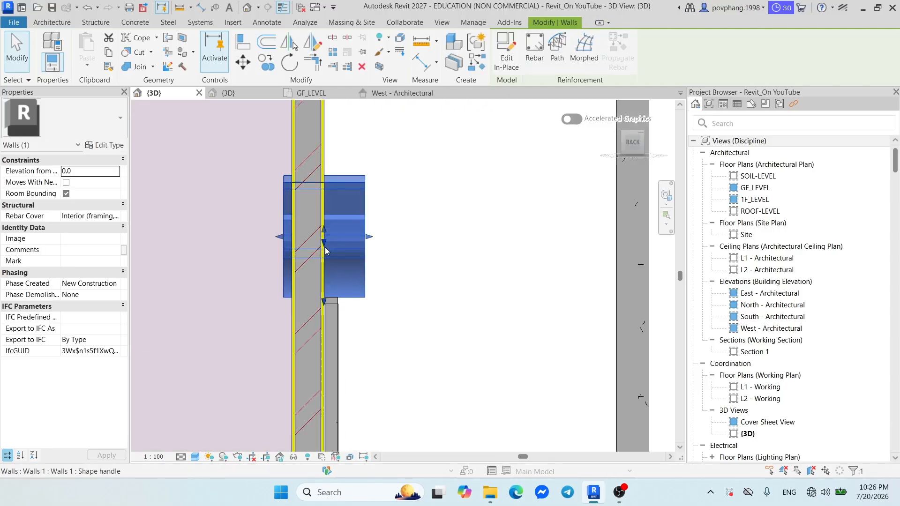
left_click_drag(280, 237, 325, 234)
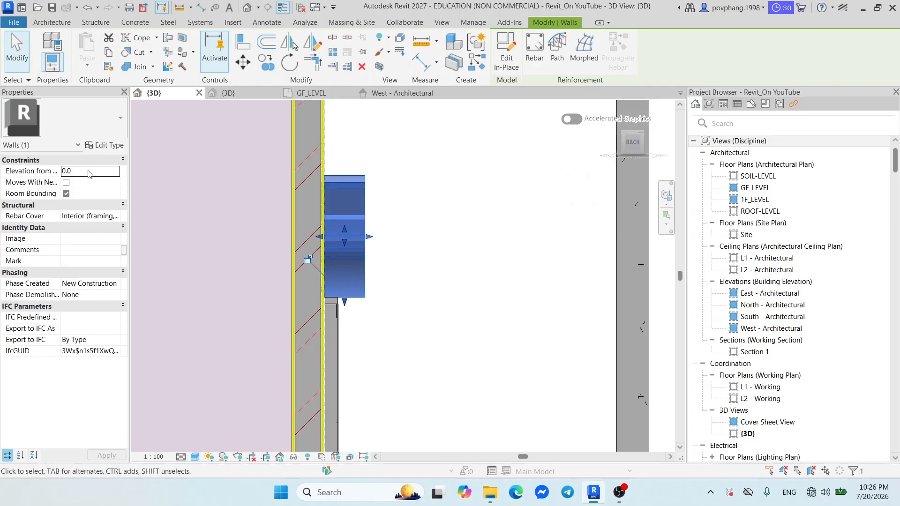
key("Escape")
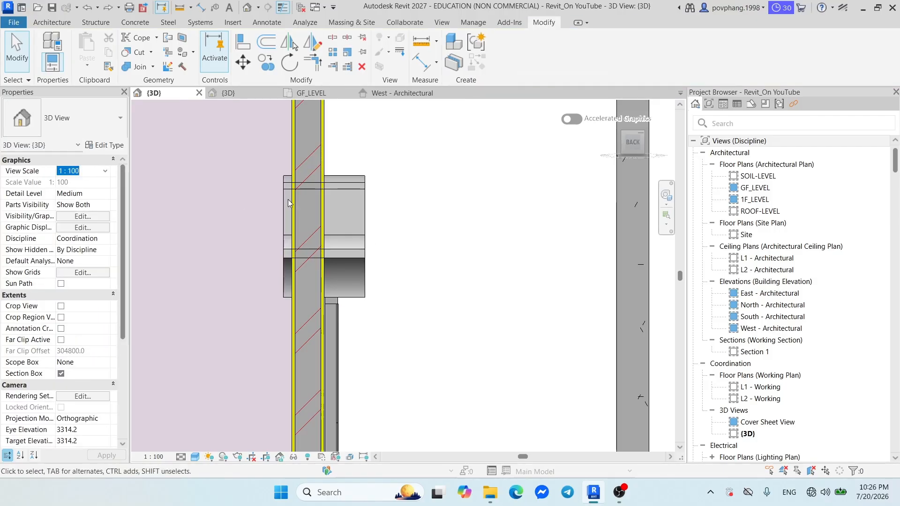
Reduce the arched frame's depth by pulling its inner face to the wall's outer face and its outer face close to the mullion.
left_click(358, 196)
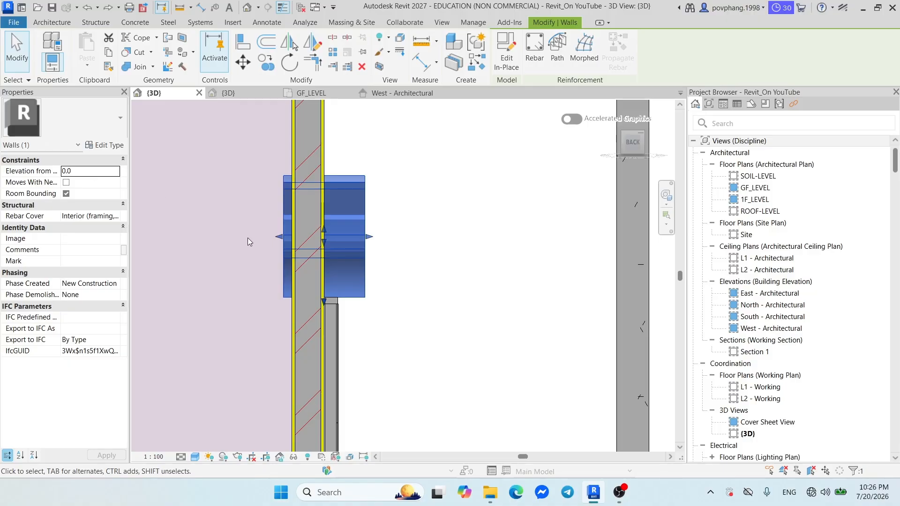
left_click_drag(278, 237, 338, 235)
left_click(346, 313)
scroll(346, 317, "up", 2)
left_click(330, 235)
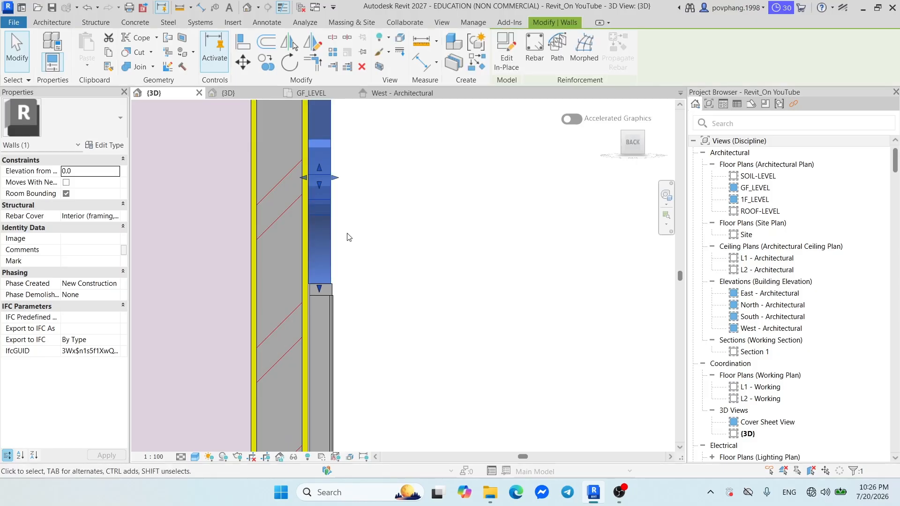
Align the arched frame's outer face with the outer face of the curtain wall mullion.
key("a")
key("l")
scroll(332, 286, "up", 2)
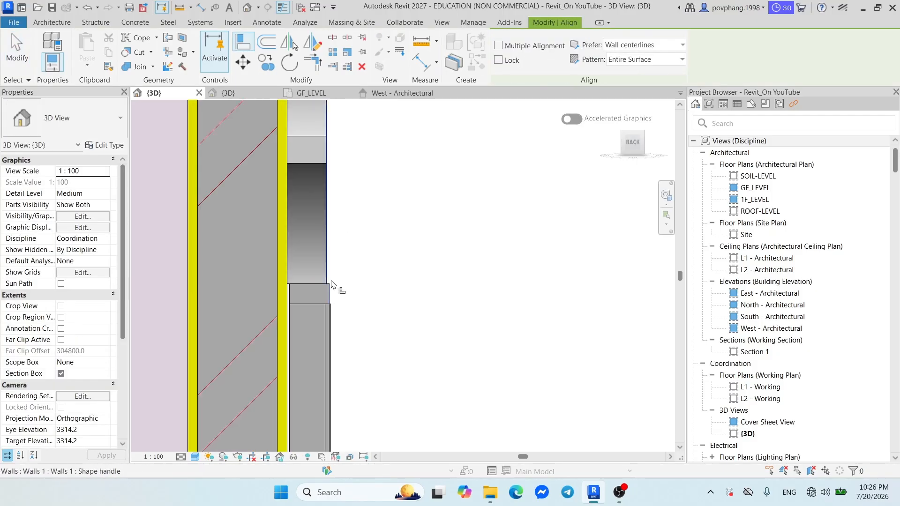
key("Escape")
Move the window's curtain wall 5 mm so its mullions sit flush against the brick wall's outer face.
scroll(288, 286, "up", 5)
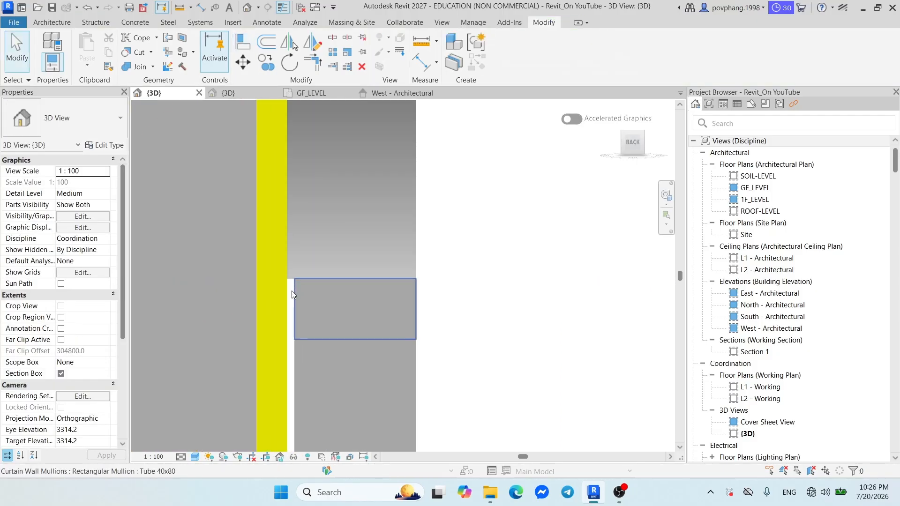
scroll(284, 302, "up", 2)
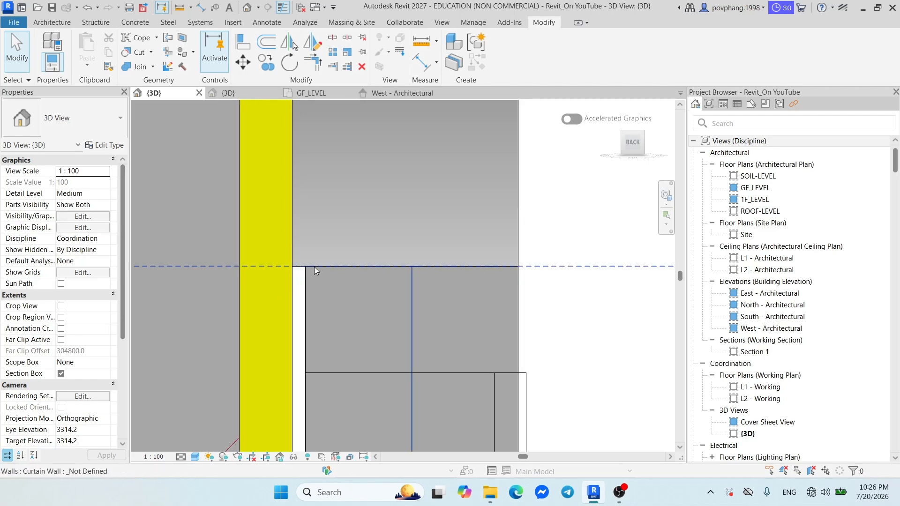
middle_click_drag(303, 283, 414, 197)
left_click(410, 177)
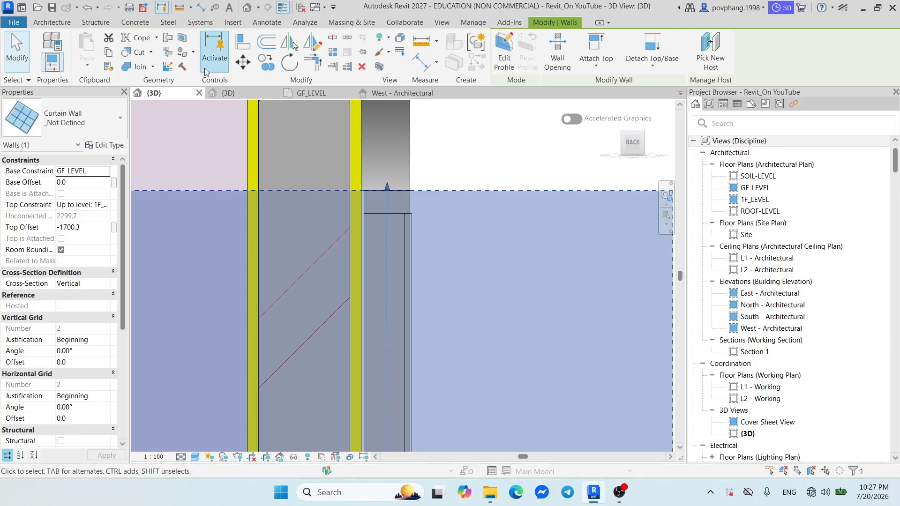
left_click(242, 62)
scroll(368, 192, "up", 5)
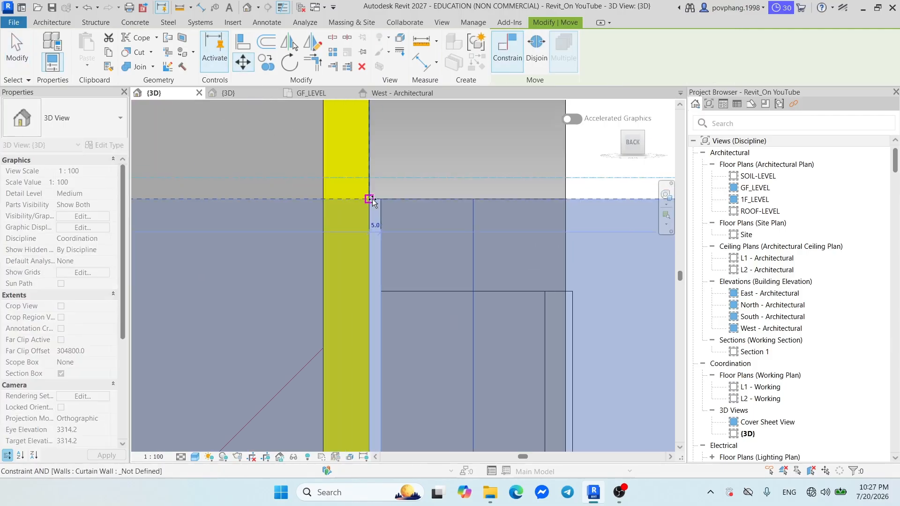
key("Escape")
scroll(419, 204, "down", 3)
key("Escape")
Realign the arched frame's outer face to the outer face of the shifted curtain wall mullion.
left_click(480, 199)
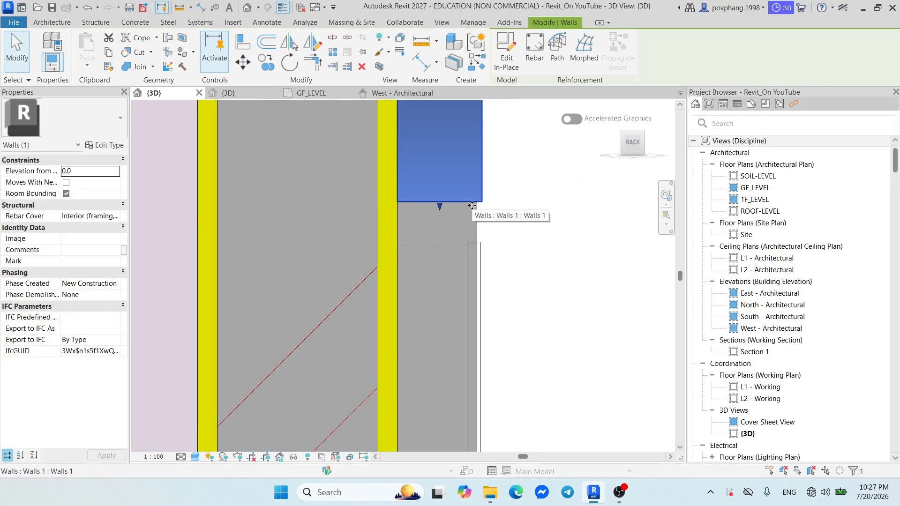
key("Escape")
key("a")
key("l")
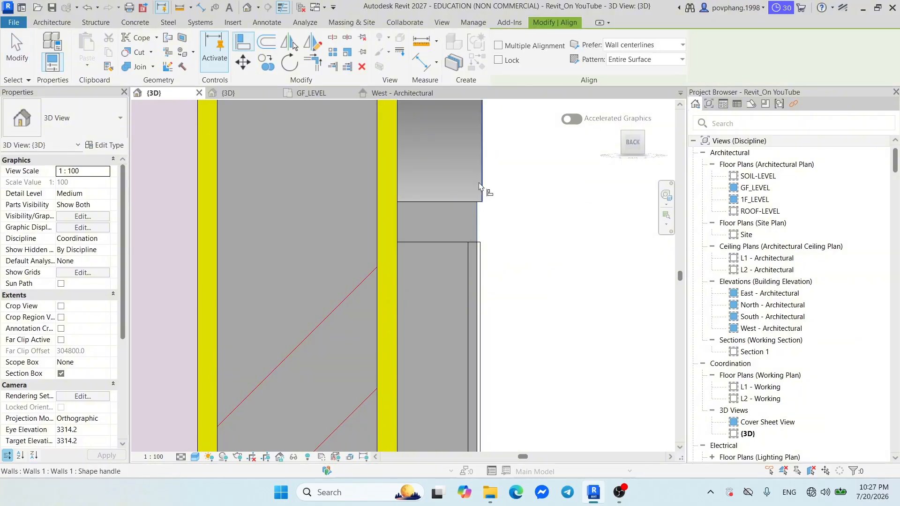
scroll(480, 187, "down", 2)
key("Escape")
Turn off the 3D view's section box and inspect the arched frame together with the mullions below it.
scroll(473, 226, "down", 3)
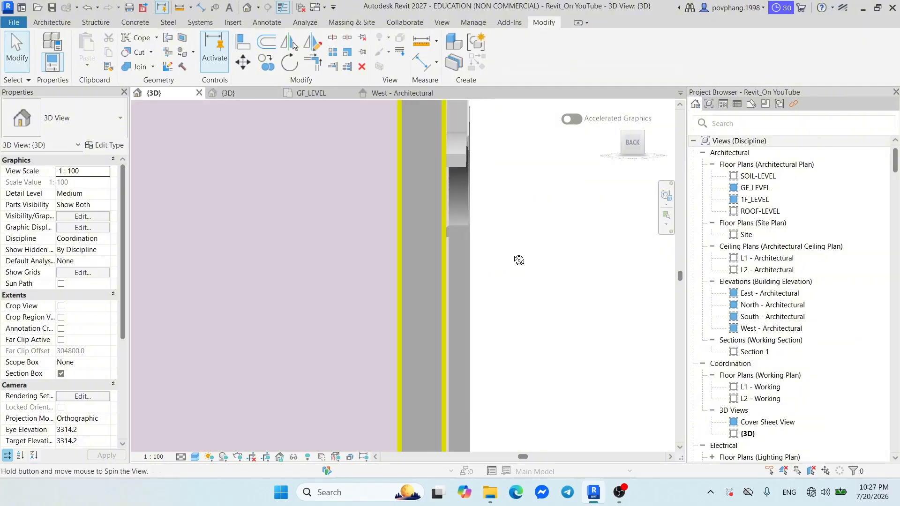
middle_click_drag(518, 260, 437, 282, "shift")
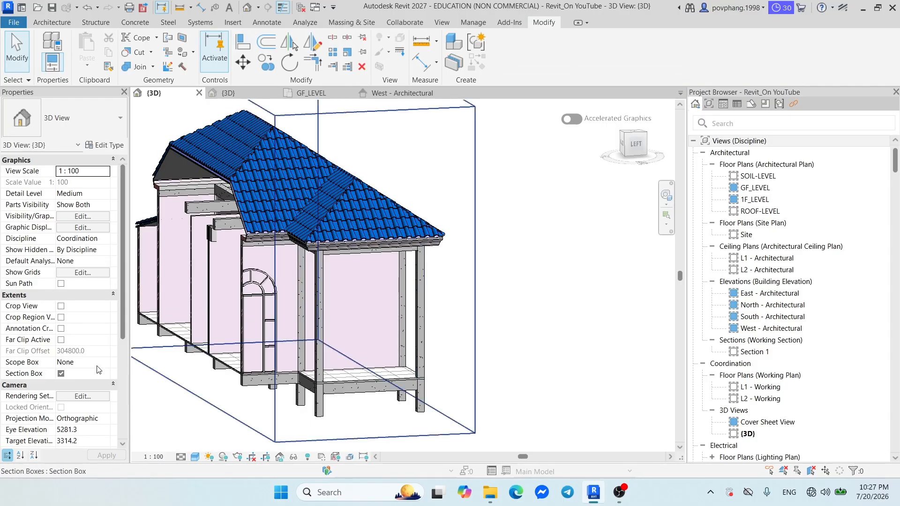
left_click(61, 373)
scroll(218, 293, "up", 8)
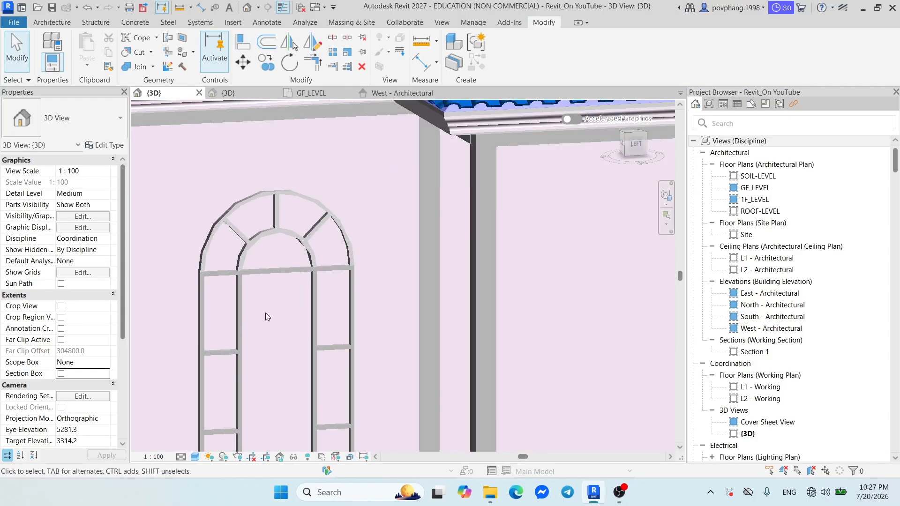
middle_click_drag(322, 335, 358, 346, "shift")
middle_click_drag(433, 360, 453, 281)
scroll(387, 187, "up", 4)
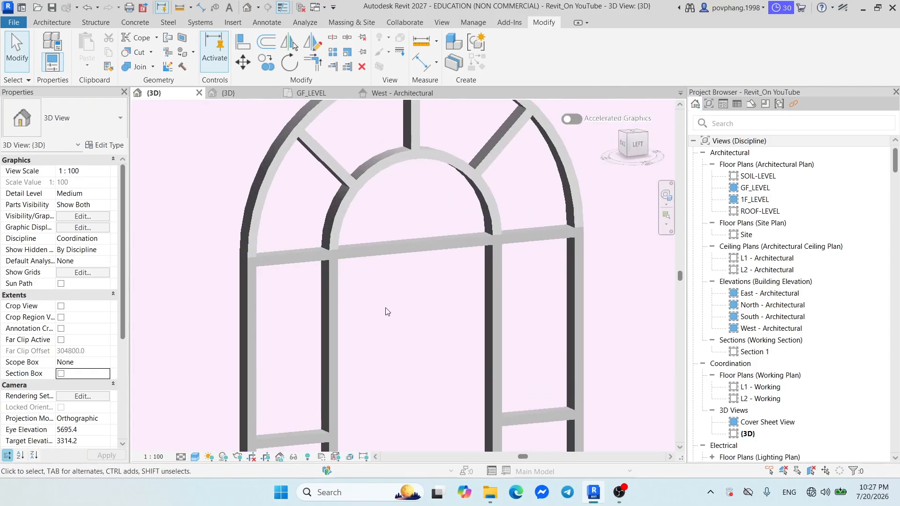
Check the material in the type properties of the Tube 40x80 mullion across the arch's base.
left_click(367, 258)
left_click(110, 145)
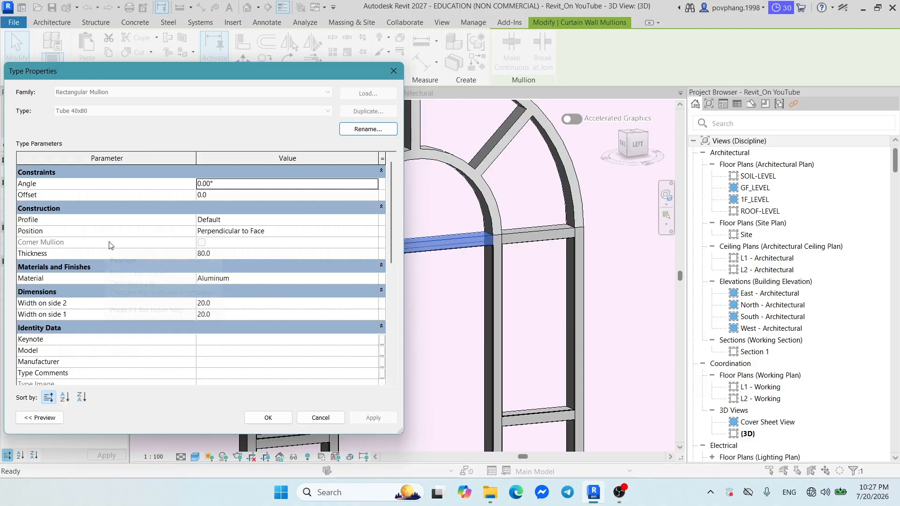
scroll(115, 255, "down", 5)
scroll(120, 255, "up", 5)
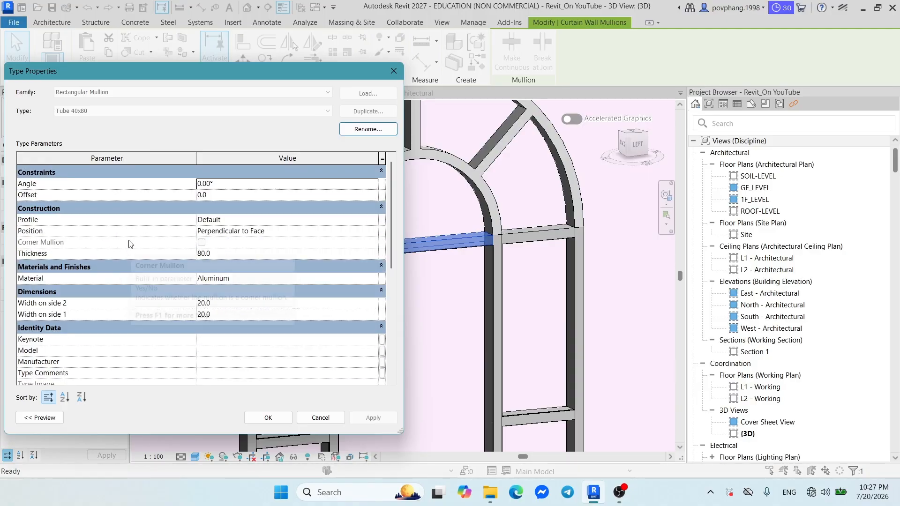
key("Escape")
key("Escape")
key("Tab")
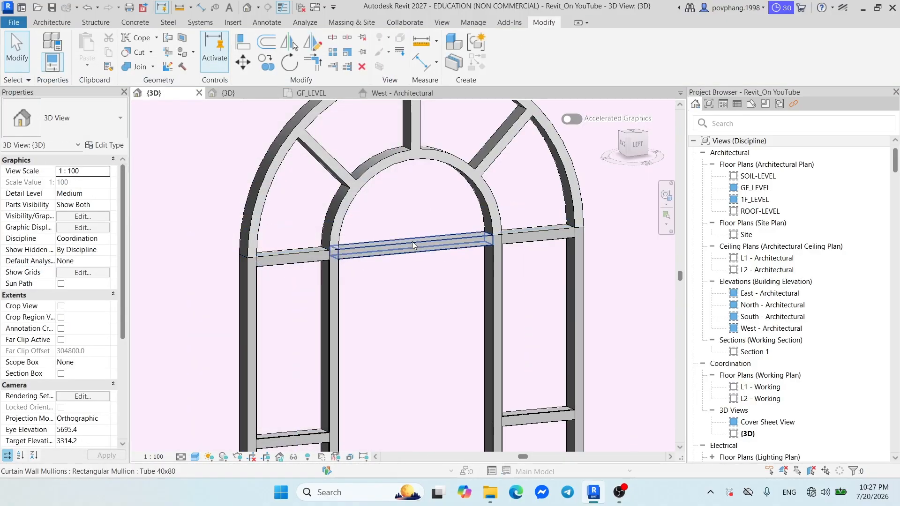
left_click(412, 243)
left_click(105, 145)
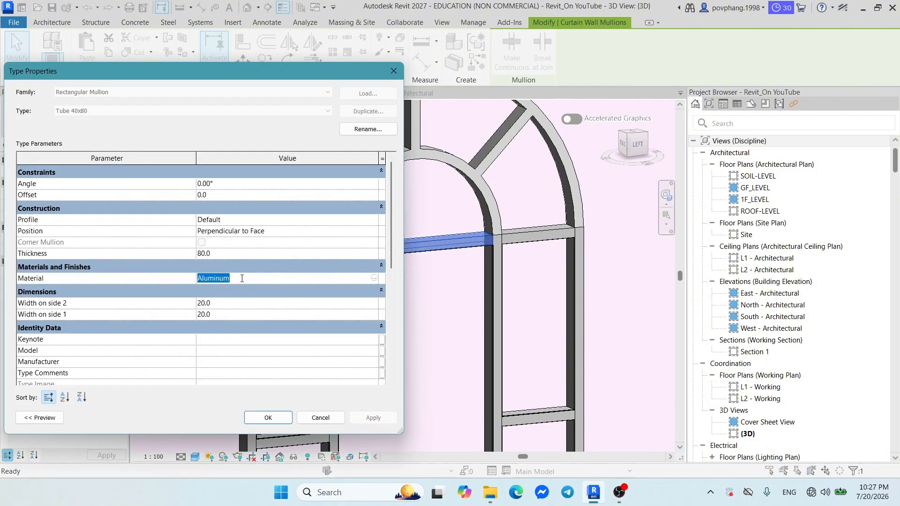
key("Escape")
Set the arched in-place frame extrusion's material to Aluminum, finish the model, and review the whole window in 3D.
double_click(372, 162)
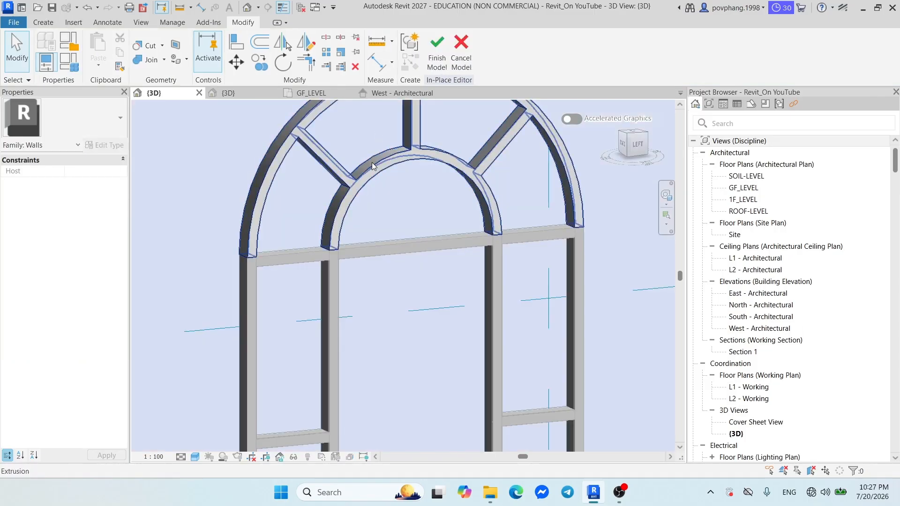
left_click(372, 163)
key("Escape")
left_click(395, 167)
left_click(111, 250)
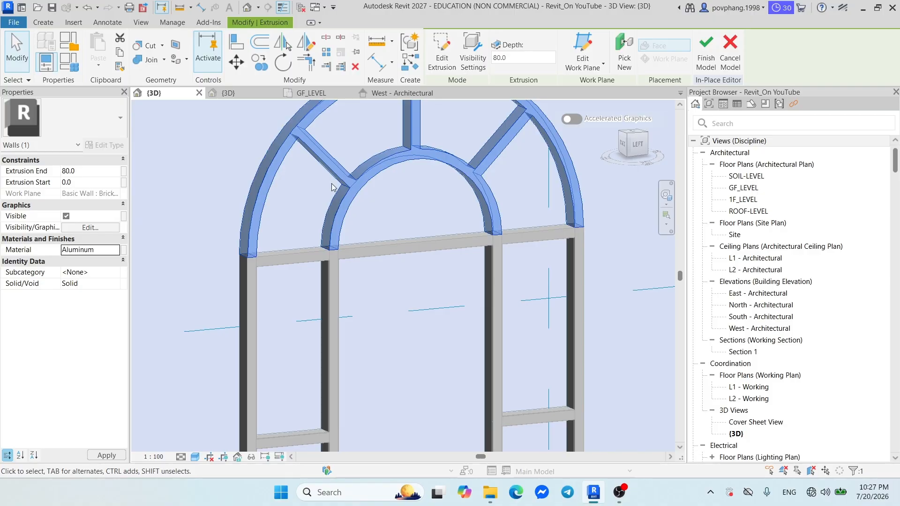
left_click(706, 52)
scroll(502, 281, "down", 2)
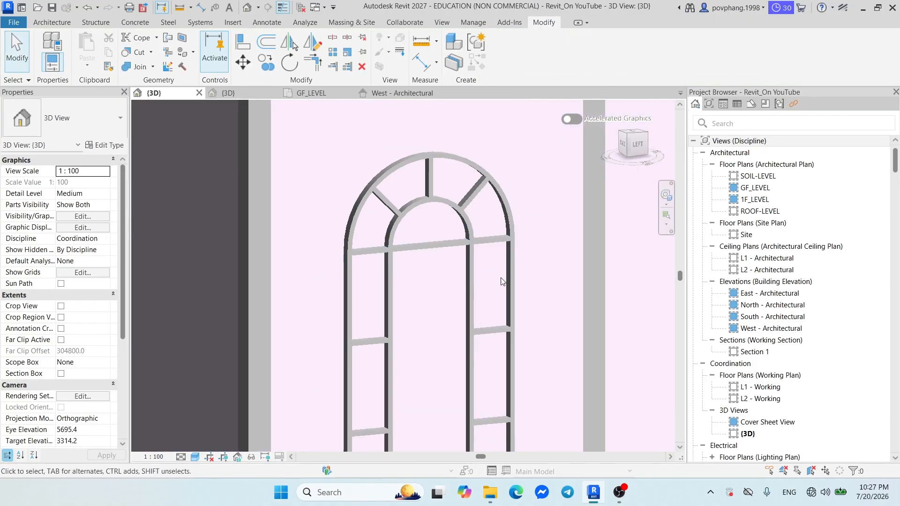
scroll(501, 281, "down", 4)
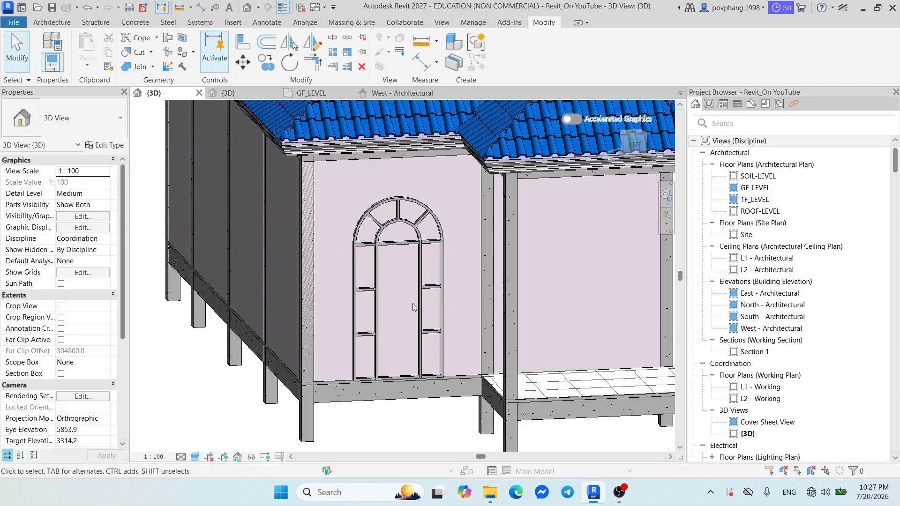
scroll(400, 245, "up", 4)
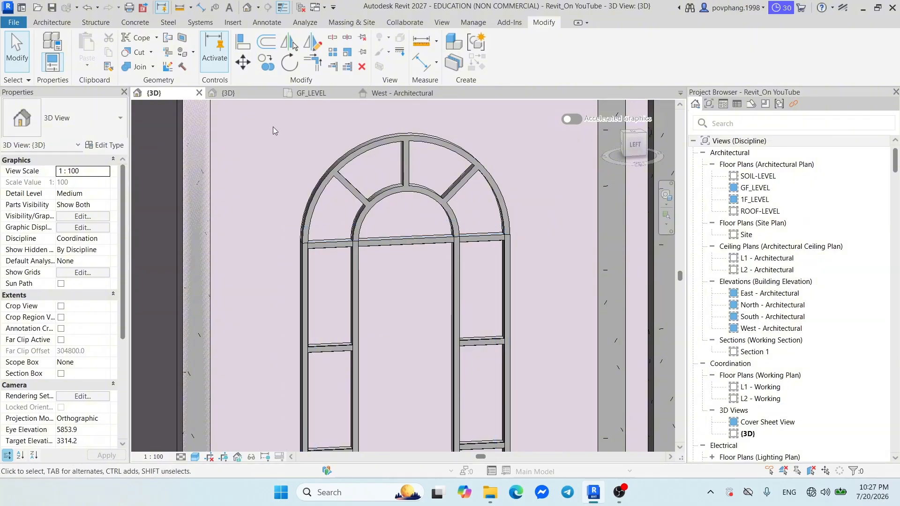
Open the West elevation and examine the curtain wall's upper mullion and panel where they meet the arch's base.
left_click(383, 93)
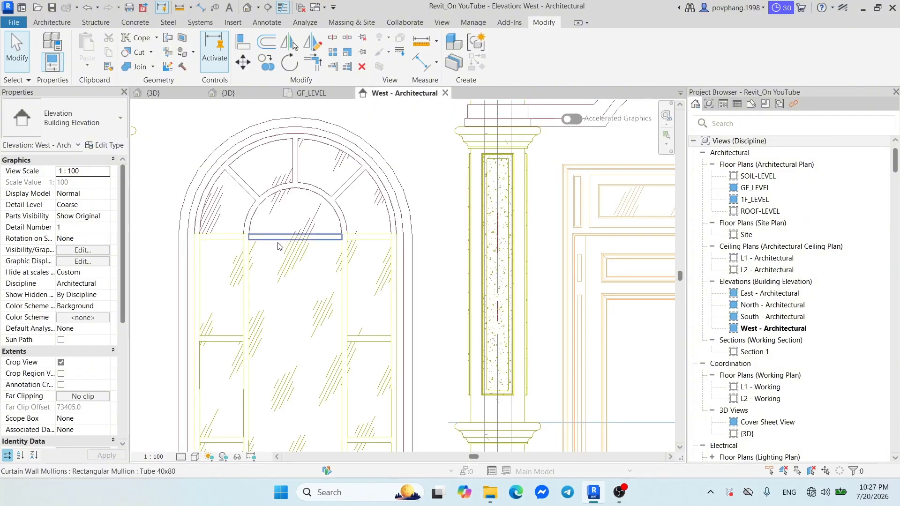
left_click(260, 243)
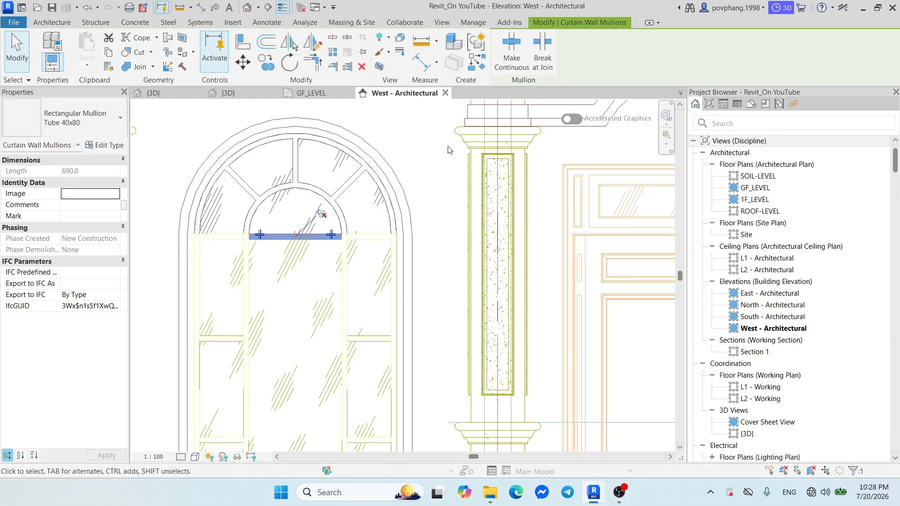
key("Escape")
key("Tab")
key("Tab")
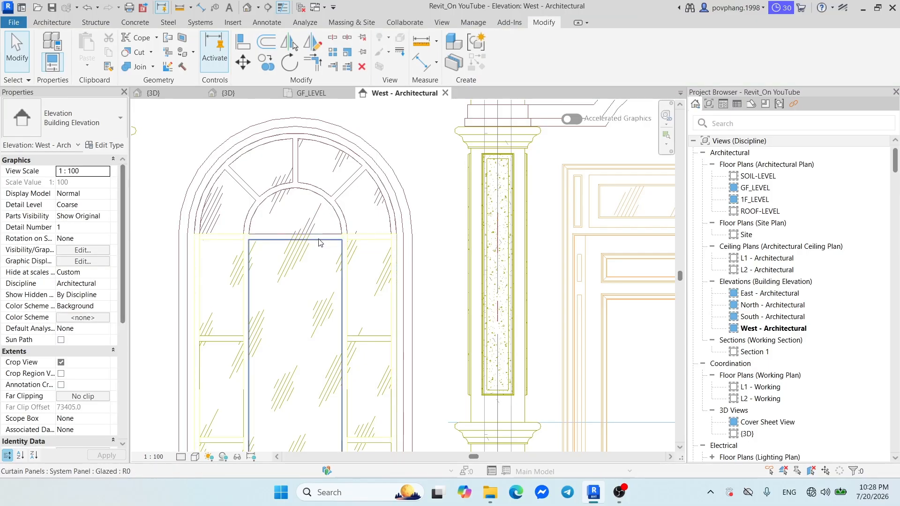
scroll(288, 239, "up", 3)
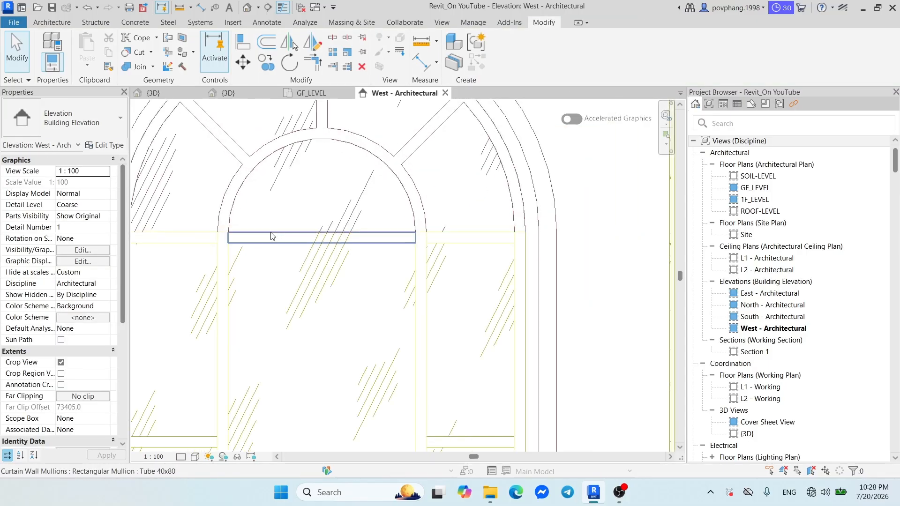
left_click(271, 235)
scroll(281, 229, "down", 2)
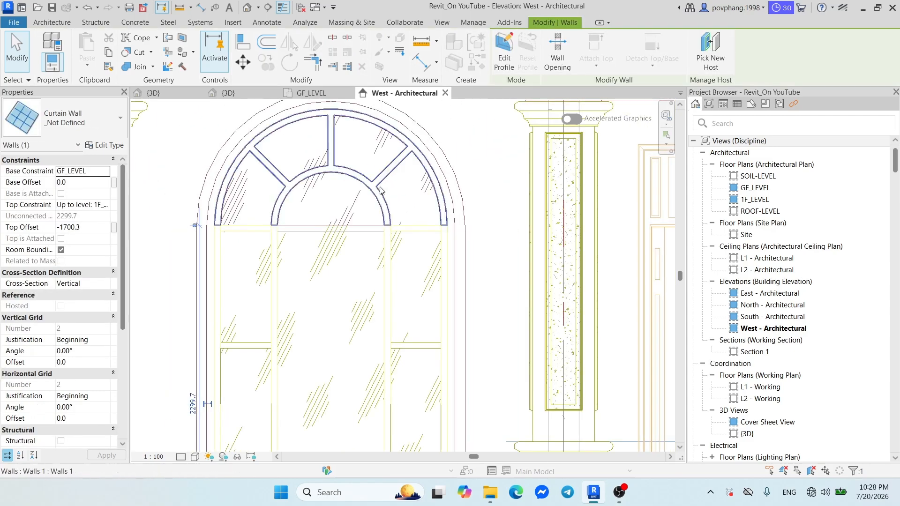
key("Escape")
key("Tab")
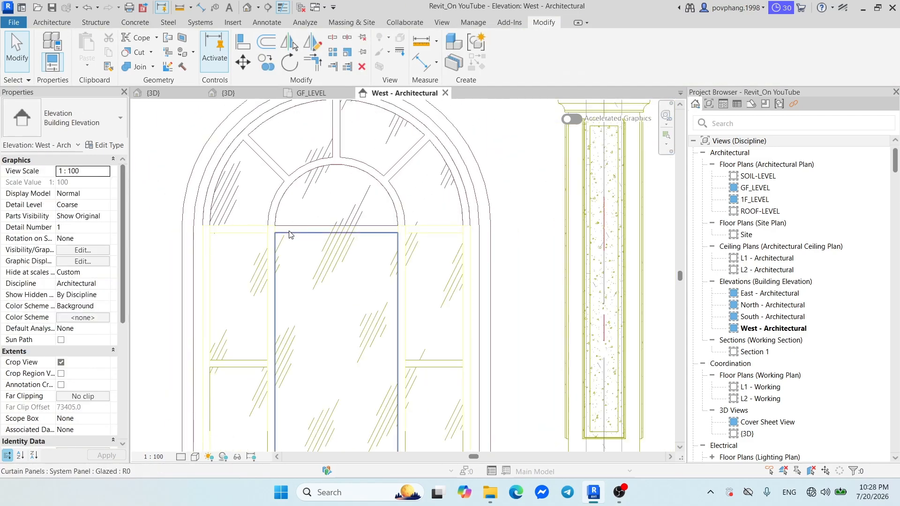
key("Tab")
key("Tab")
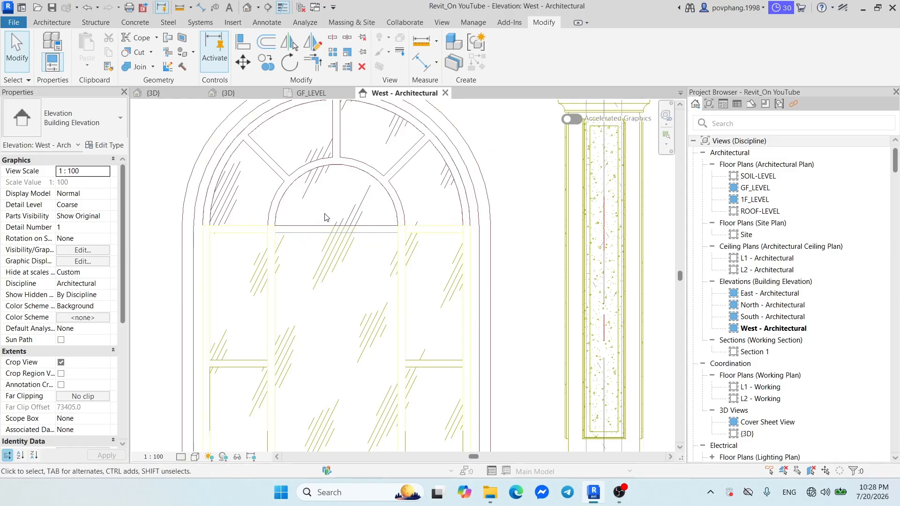
Lower the top edge of the window's curtain wall below the arch's base, to a top offset of about -1739.3 mm.
scroll(324, 217, "up", 2)
key("Tab")
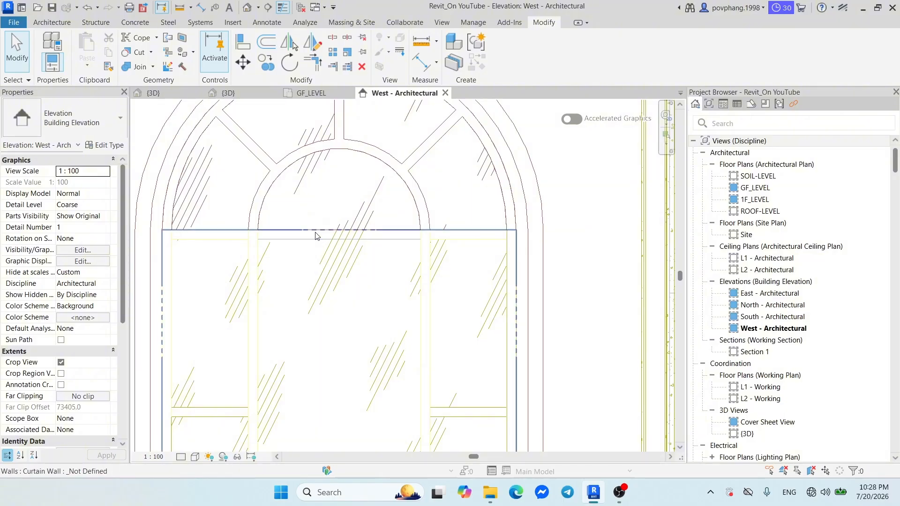
key("Tab")
key("Tab")
key("Tab")
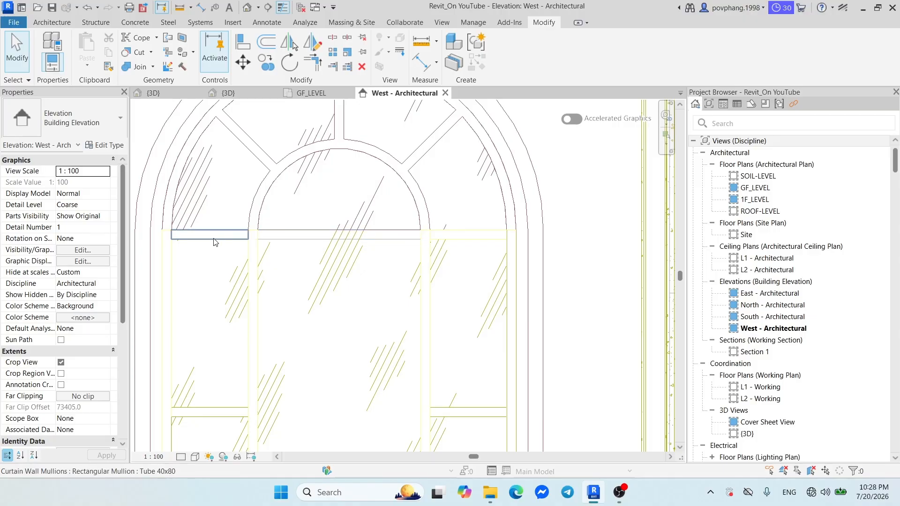
key("Tab")
key("Tab")
key("Tab")
key("Tab")
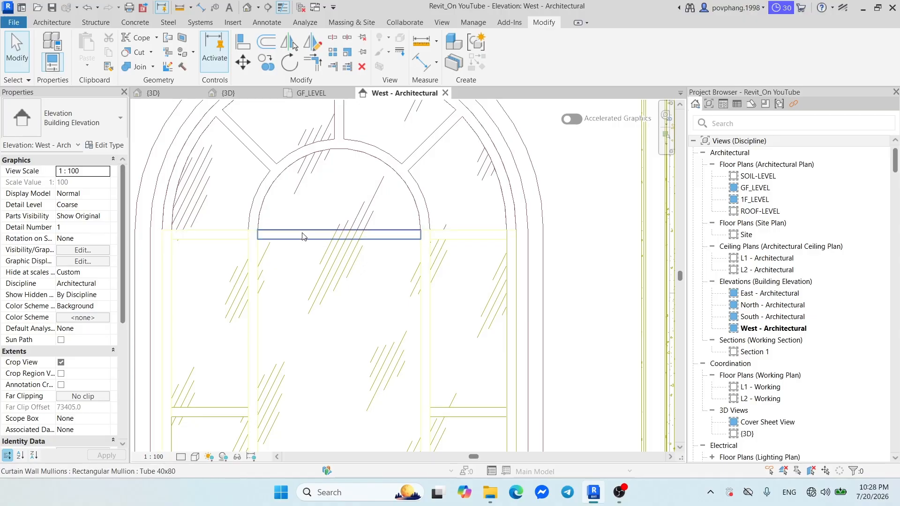
key("Tab")
key("Tab")
key("Tab")
key("Tab")
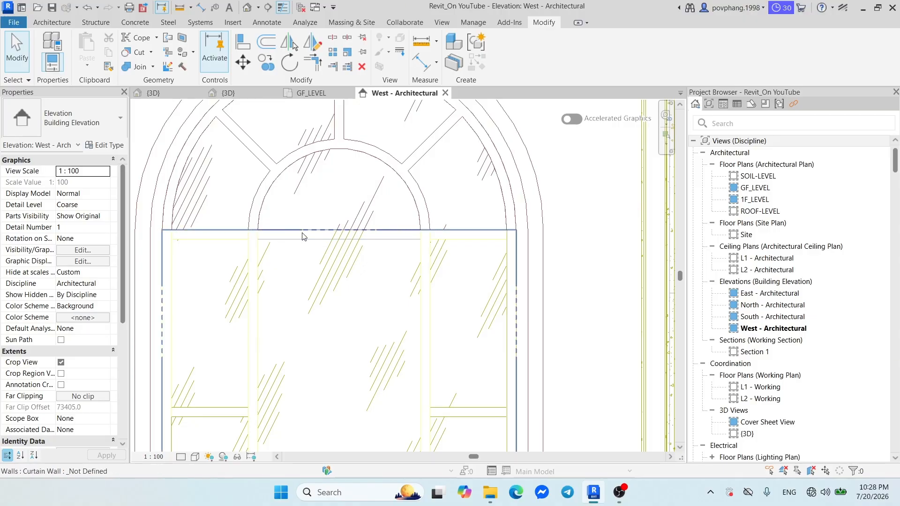
left_click(302, 236)
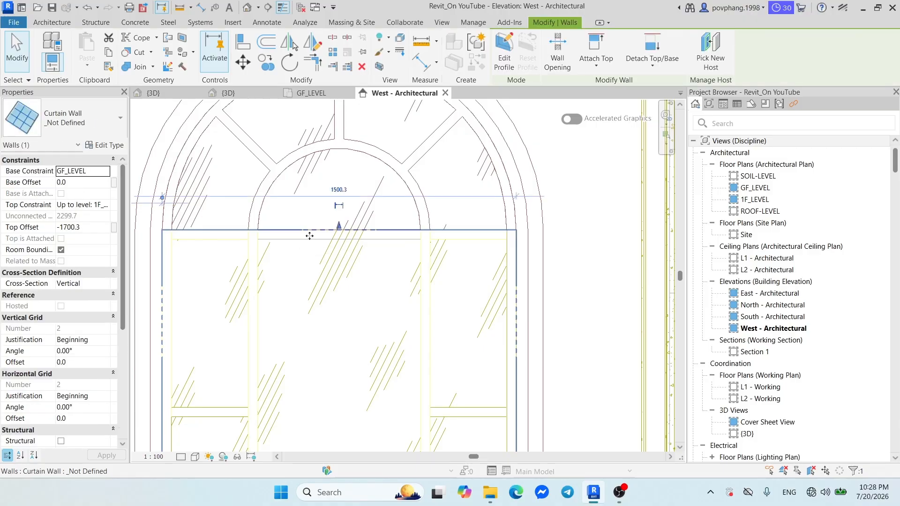
left_click_drag(339, 226, 339, 241)
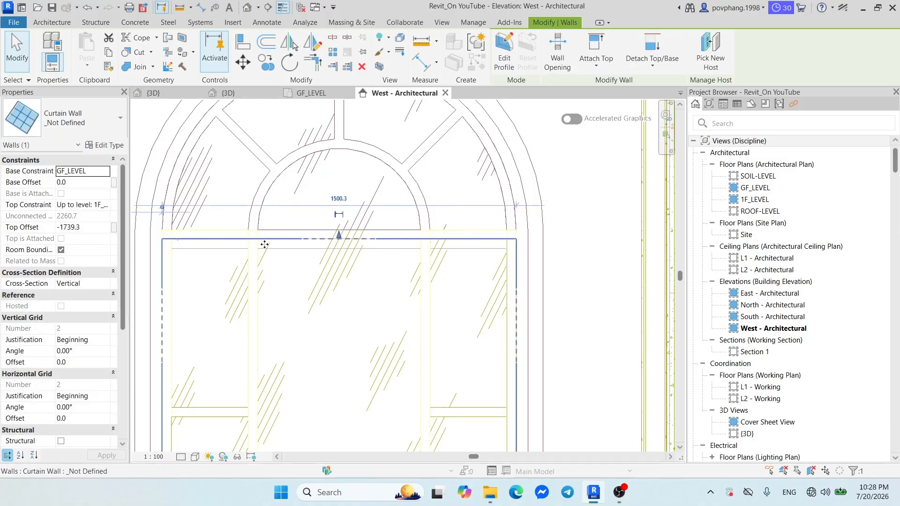
Set the horizontal mullions' Border 2 Type to None in the _Not Defined curtain wall type.
left_click(104, 145)
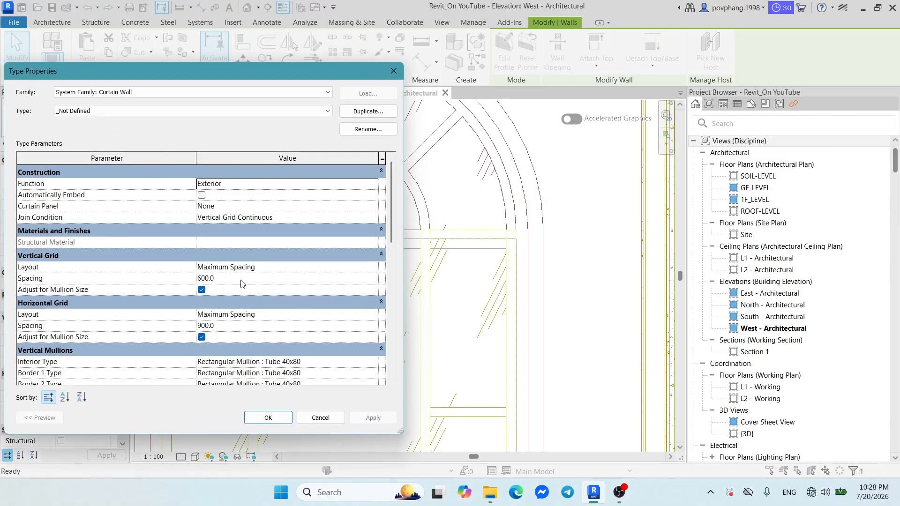
scroll(242, 283, "down", 6)
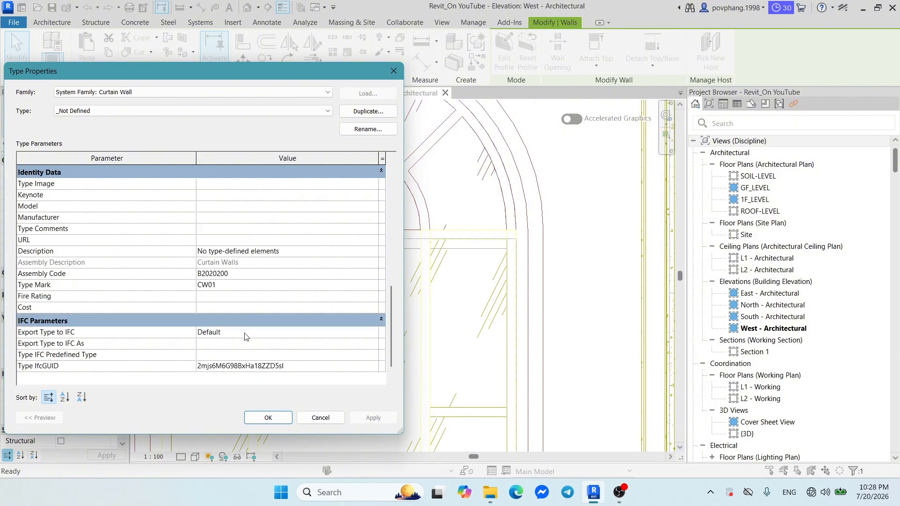
scroll(232, 249, "up", 3)
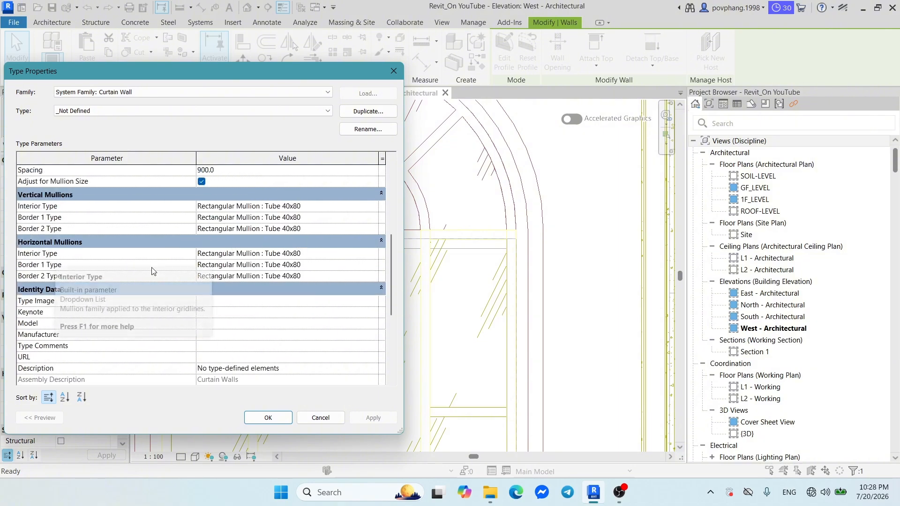
left_click(373, 280)
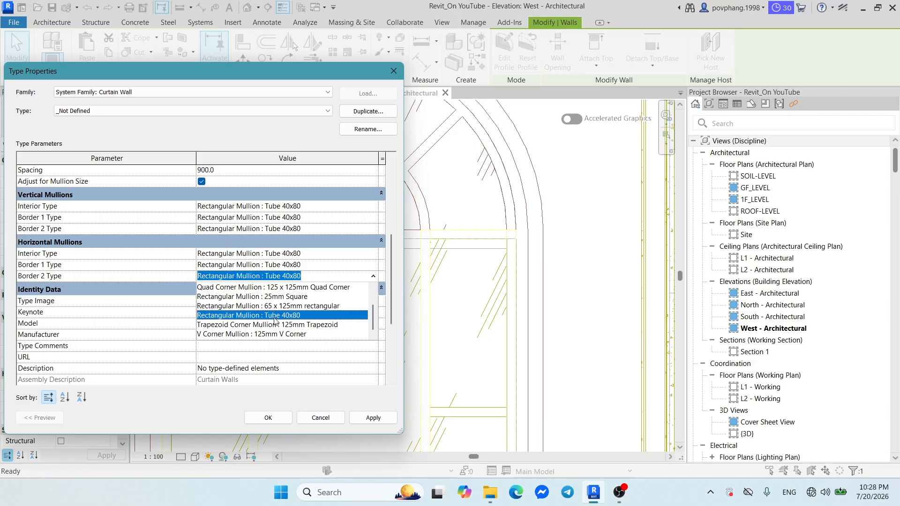
scroll(253, 287, "up", 1)
left_click(250, 288)
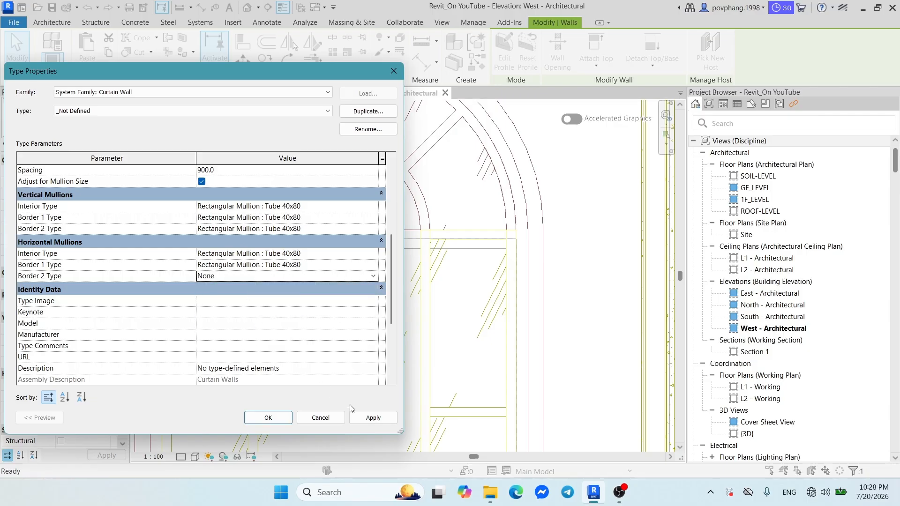
left_click(361, 417)
left_click(131, 294)
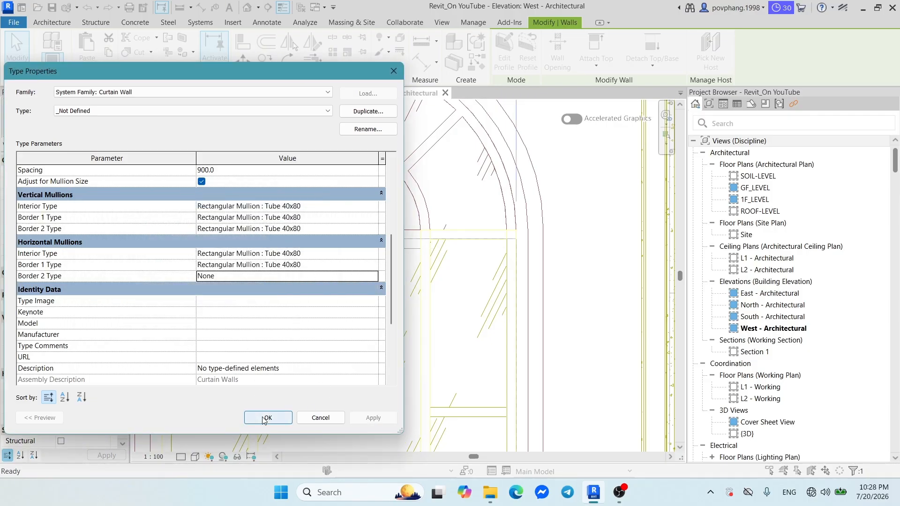
left_click(268, 417)
key("Escape")
left_click(256, 236)
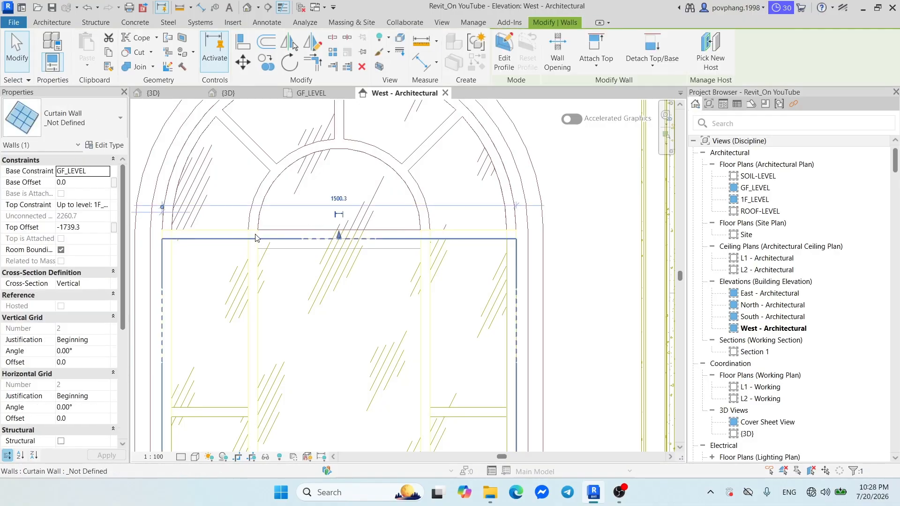
key("Escape")
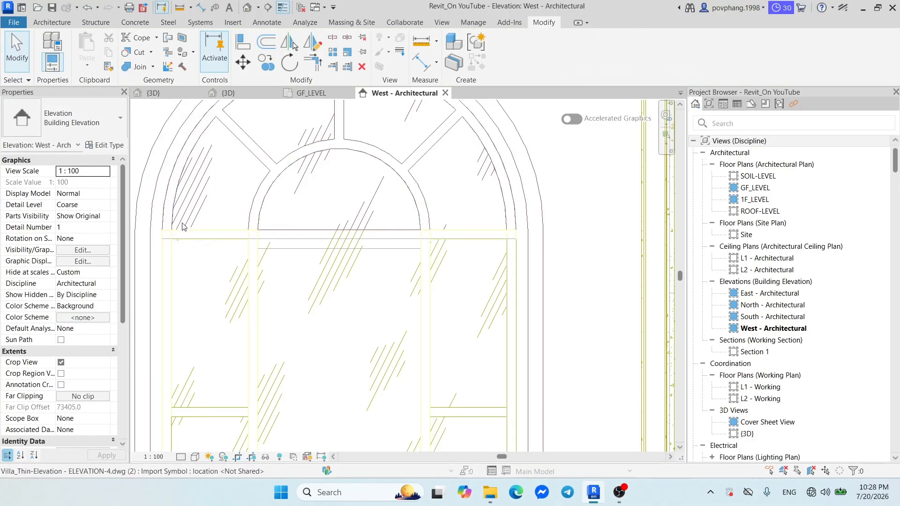
Edit the arched window frame in place and add an extrusion from a rectangle spanning the frame's full width at the arch's base.
left_click(433, 224)
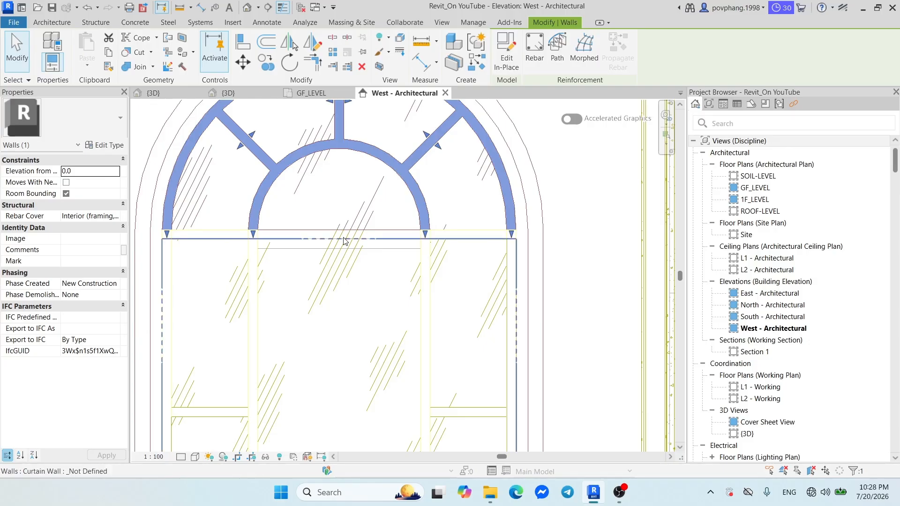
left_click(507, 49)
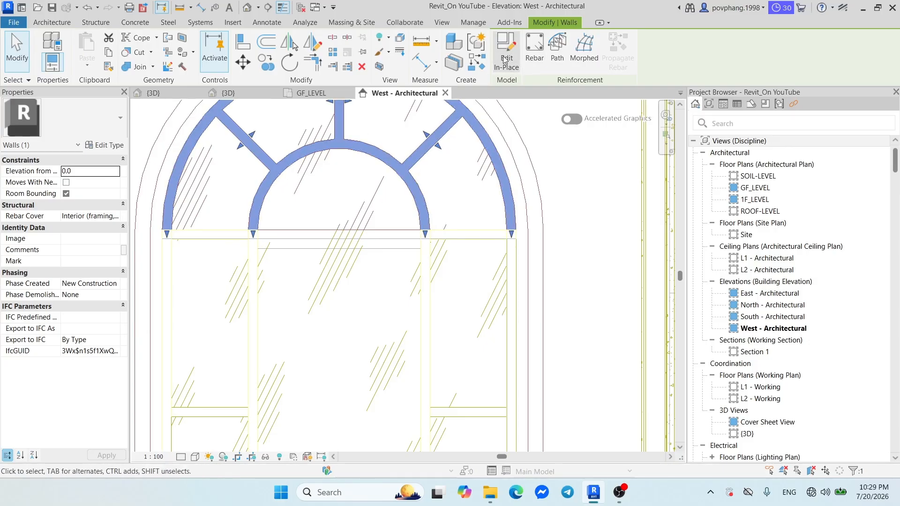
left_click(397, 162)
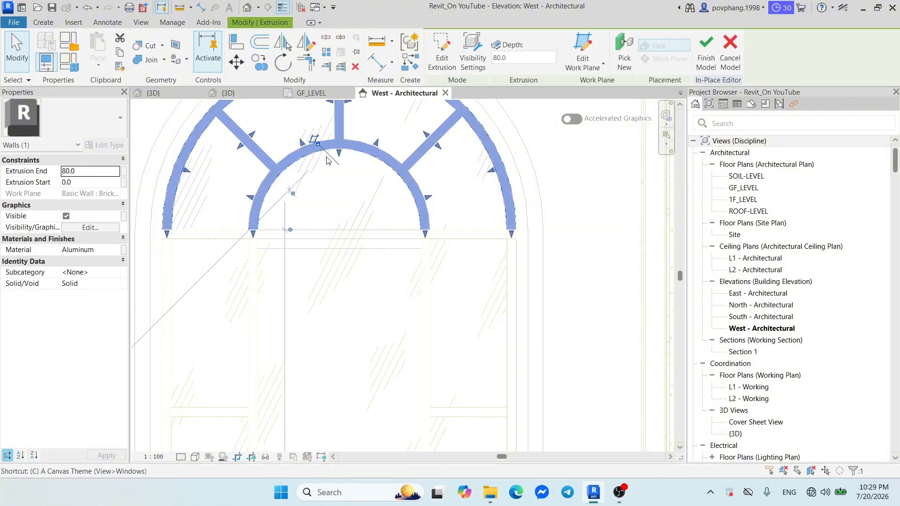
key("s")
key("r")
key("e")
key("c")
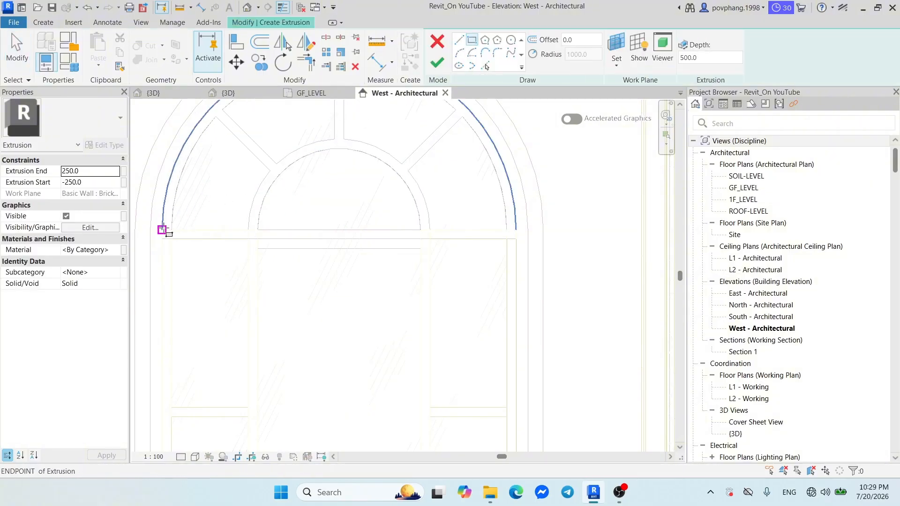
left_click(162, 230)
left_click(516, 239)
key("Escape")
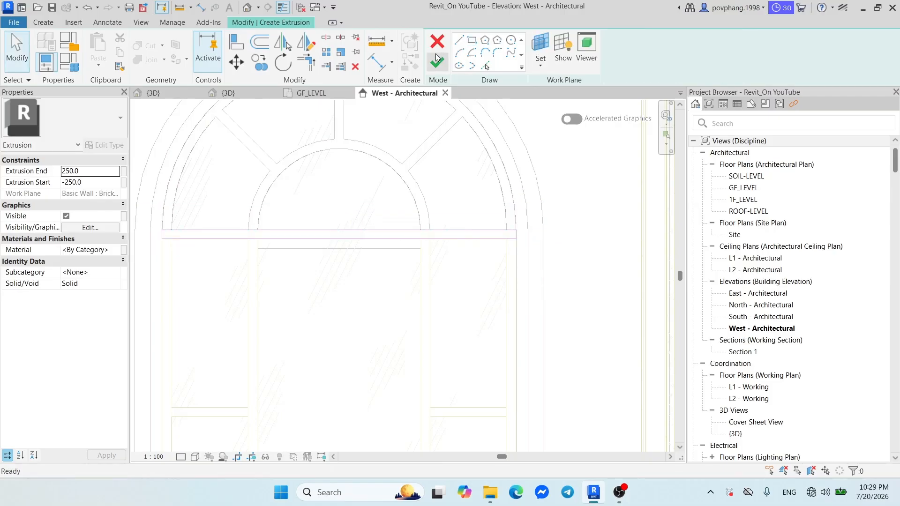
left_click(436, 57)
Finish the in-place model and examine the new horizontal bar in the 3D view.
left_click(195, 187)
left_click(209, 241)
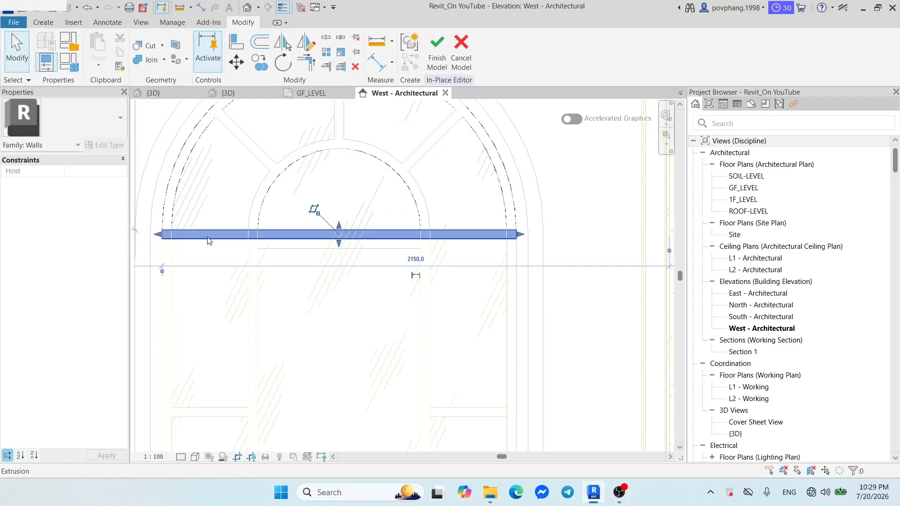
key("Escape")
left_click(436, 52)
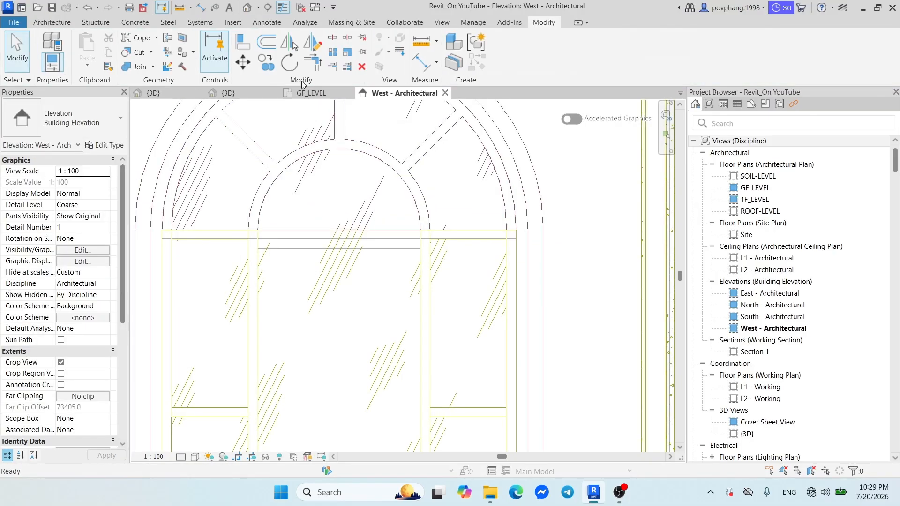
left_click(140, 93)
scroll(398, 265, "up", 5)
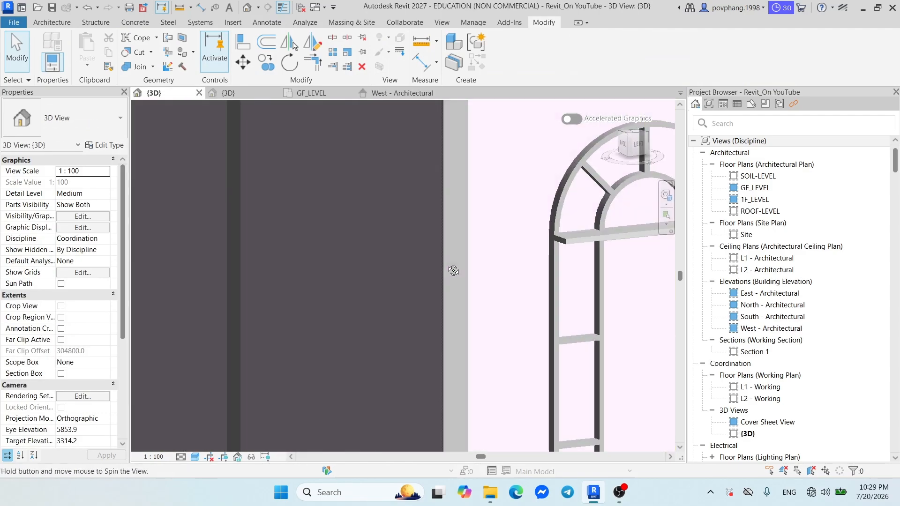
scroll(519, 262, "down", 4)
Reopen the in-place frame in the West elevation and shorten the horizontal bar to fit between the outer frame and the inner arch's left leg.
left_click(402, 92)
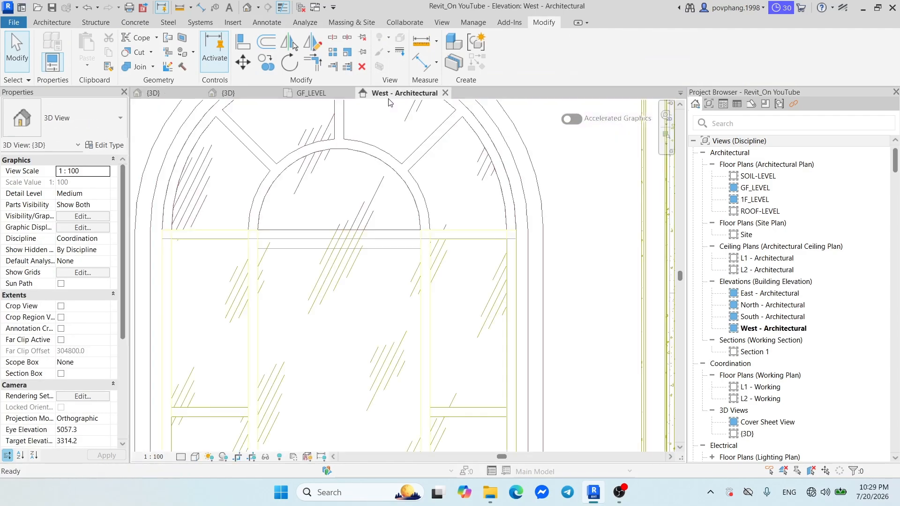
double_click(356, 238)
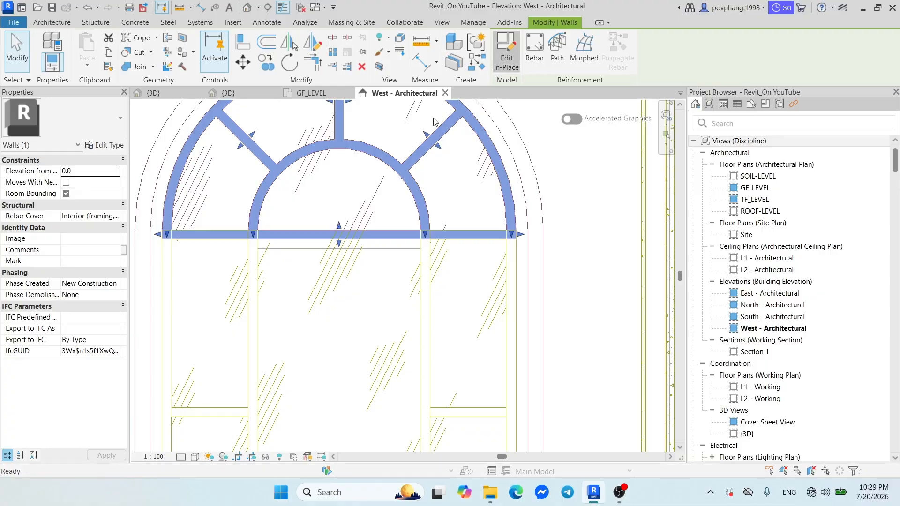
left_click(356, 237)
left_click_drag(519, 234, 251, 239)
scroll(341, 420, "up", 2)
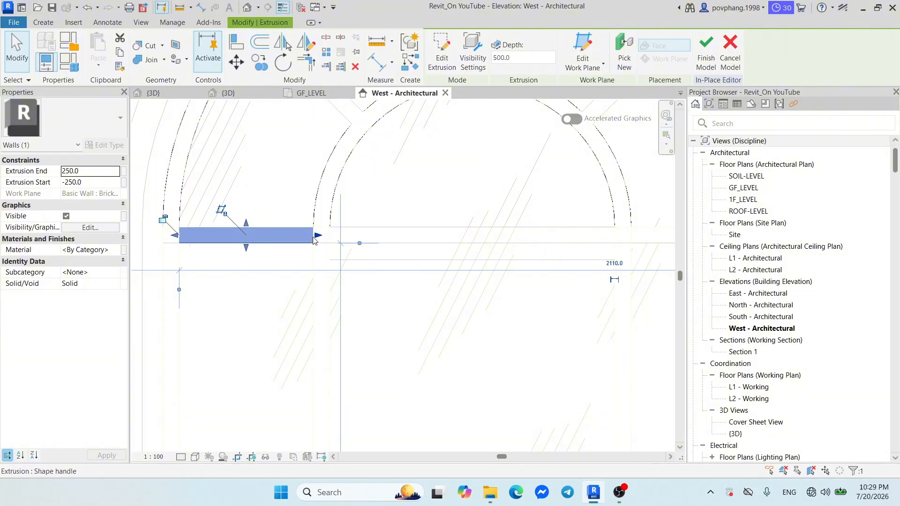
Copy the short bar to the matching gap between the inner arch's right leg and the outer frame.
key("c")
key("o")
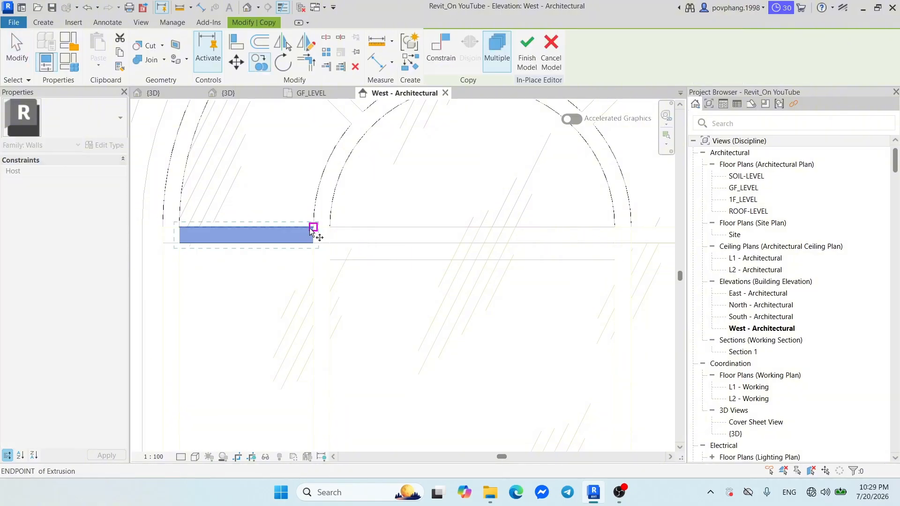
left_click(180, 227)
middle_click_drag(477, 245, 276, 239)
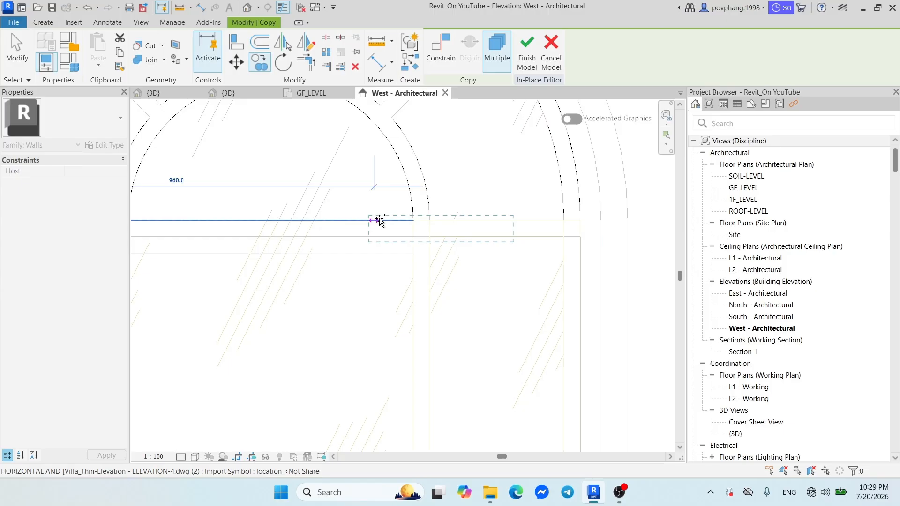
left_click(429, 220)
key("Escape")
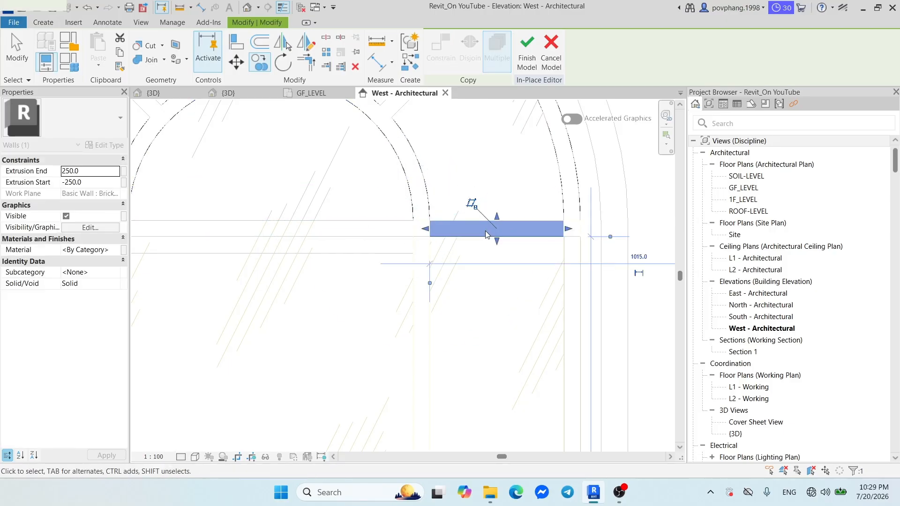
scroll(488, 234, "down", 3)
middle_click_drag(490, 235, 424, 233)
scroll(424, 234, "up", 4)
key("Escape")
scroll(366, 236, "down", 3)
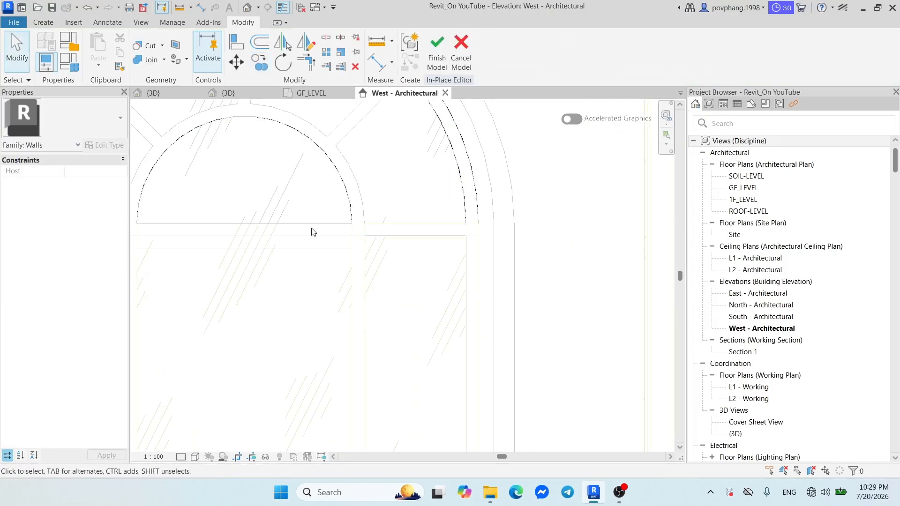
scroll(311, 231, "down", 1)
Try to stretch the inner arch's left leg down with its shape handle.
left_click(178, 214)
middle_click_drag(178, 216, 277, 186)
scroll(275, 193, "up", 4)
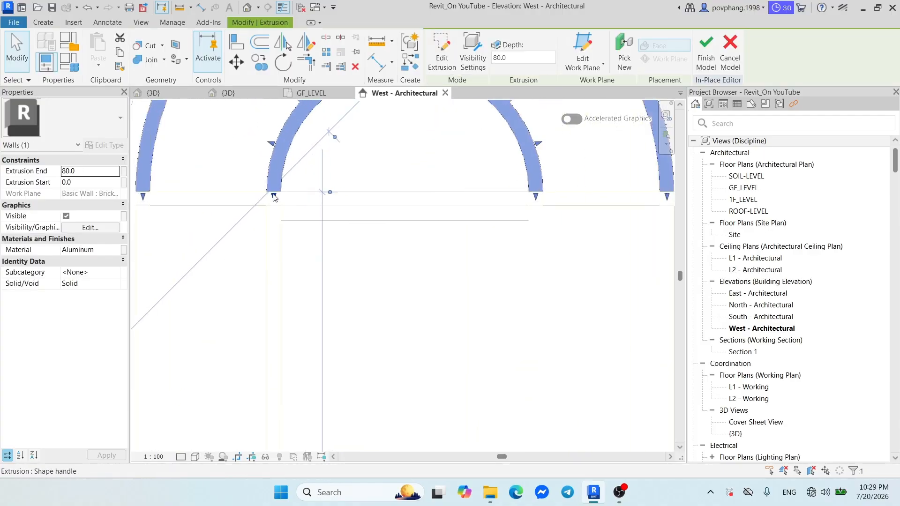
mouse_move(274, 195)
left_mouse_down()
mouse_move(277, 206)
mouse_move(277, 193)
left_mouse_up()
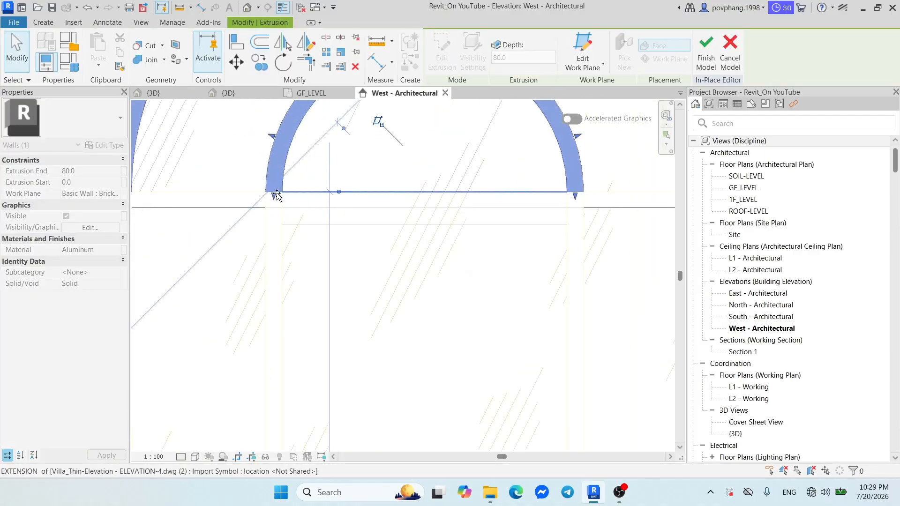
Edit the arched frame extrusion's sketch and remove the short closing lines at the feet of the inner arch.
left_click(441, 52)
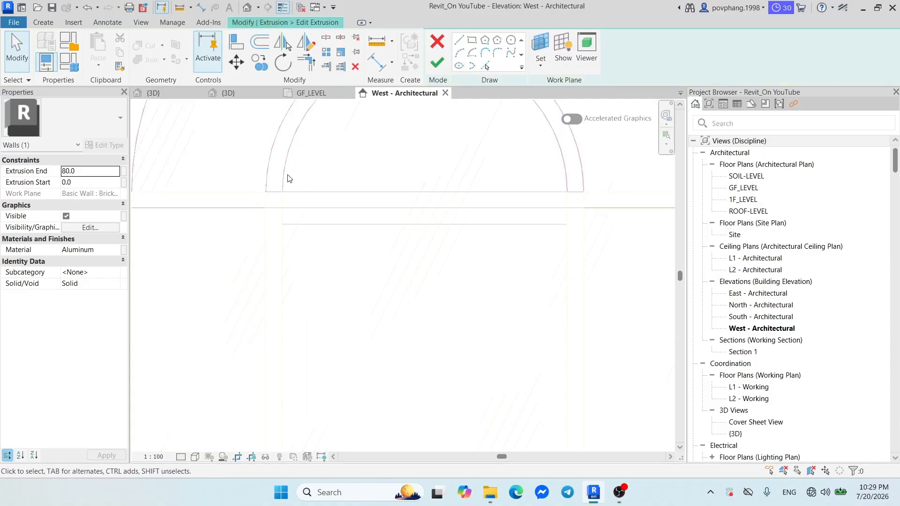
scroll(281, 188, "up", 2)
left_click(274, 221)
left_click_drag(273, 218, 277, 200)
scroll(267, 209, "up", 2)
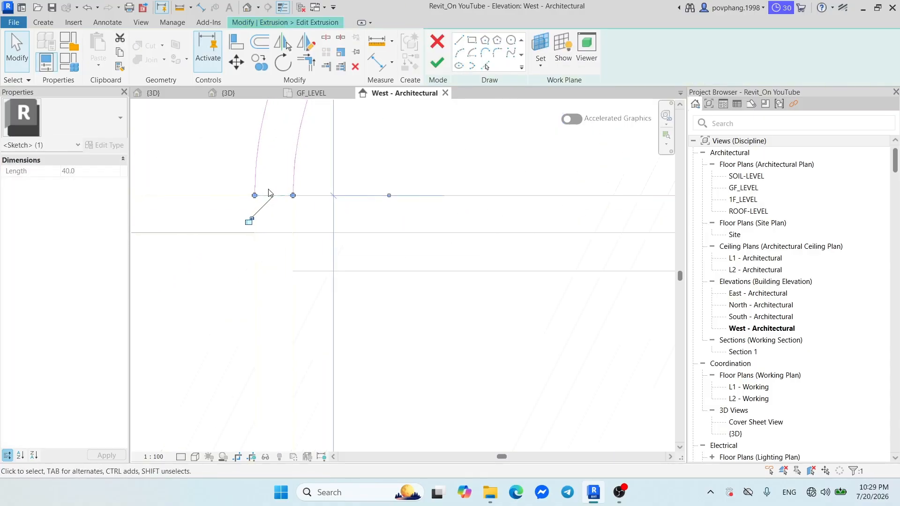
left_click(281, 188)
scroll(389, 196, "down", 2)
middle_click_drag(646, 190, 375, 214)
scroll(460, 212, "down", 2)
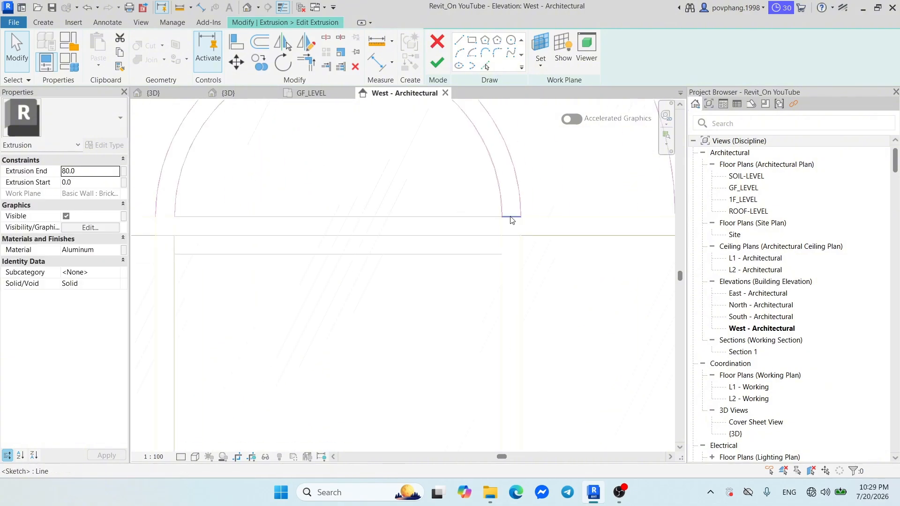
Draw sketch lines extending the inner arch's right leg to the bar's lower edge and closing its foot.
left_click(460, 40)
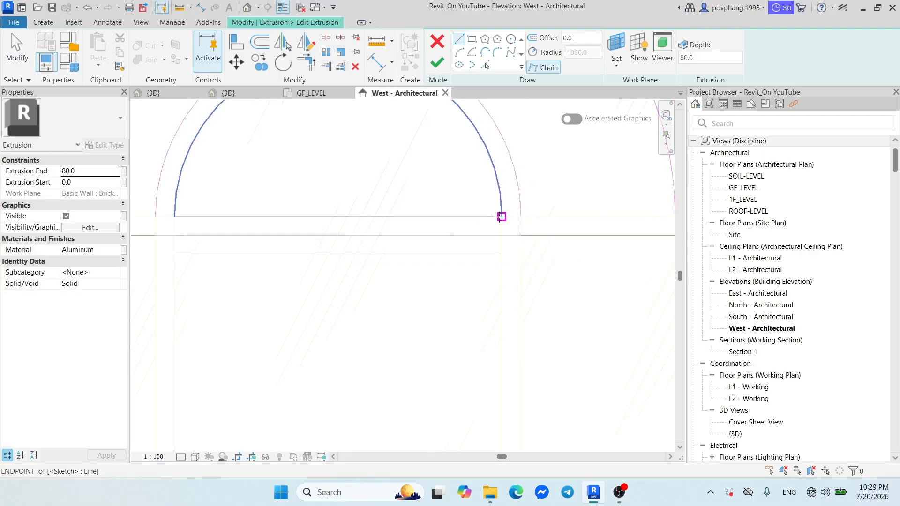
left_click(500, 217)
left_click(501, 236)
left_click(520, 235)
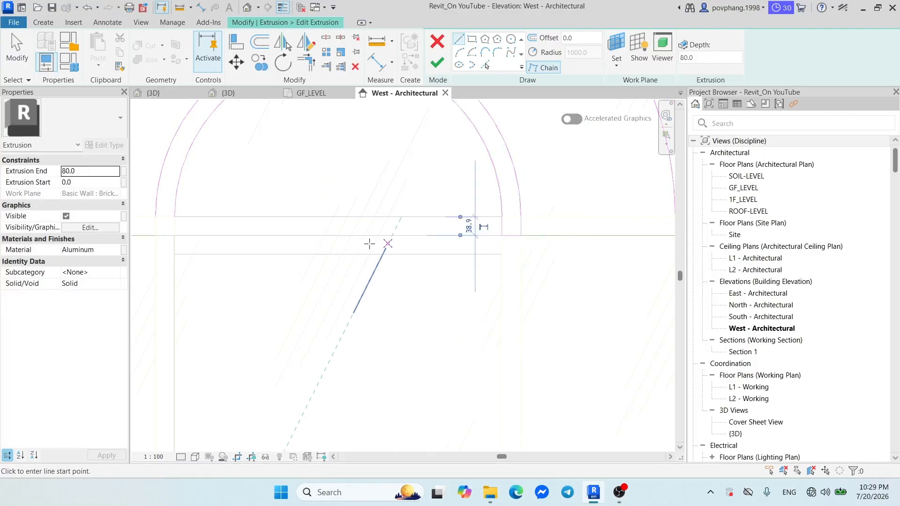
Try to draw the lines closing the inner arch's left leg at the bar's lower edge.
middle_click_drag(239, 225, 377, 205)
left_click(294, 215)
left_click(312, 215)
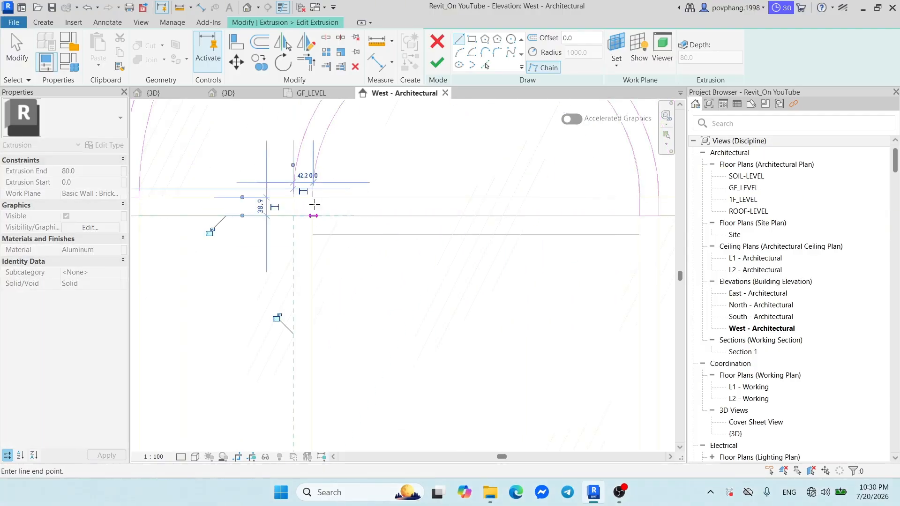
left_click(312, 197)
key("Escape")
key("Escape")
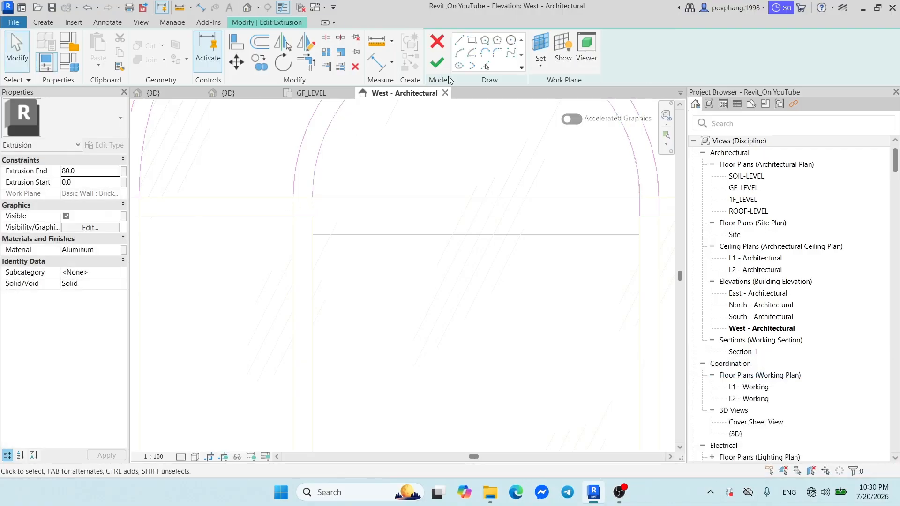
left_click(459, 40)
left_click(313, 216)
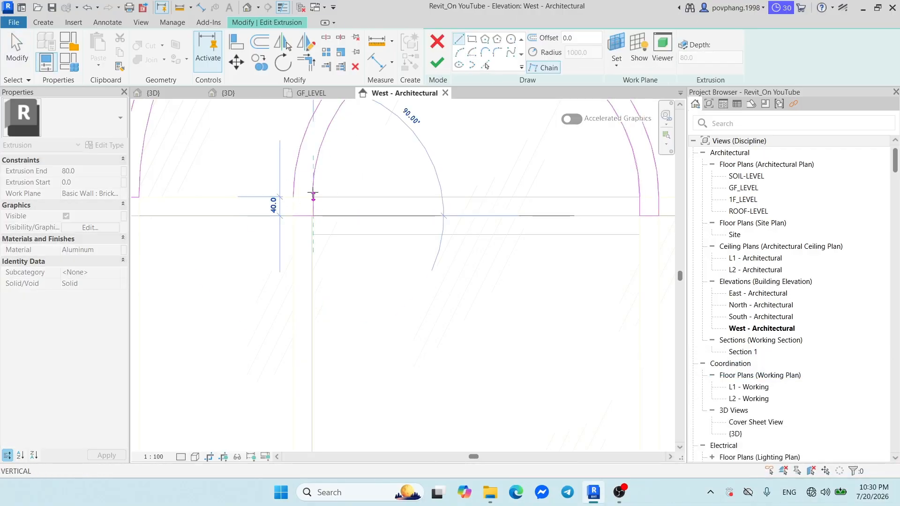
left_click(313, 197)
key("Escape")
key("Escape")
Draw the two vertical sketch lines extending the inner arch's left leg to the bar's lower edge, and finish the extrusion sketch.
scroll(307, 206, "up", 3)
scroll(308, 209, "up", 2)
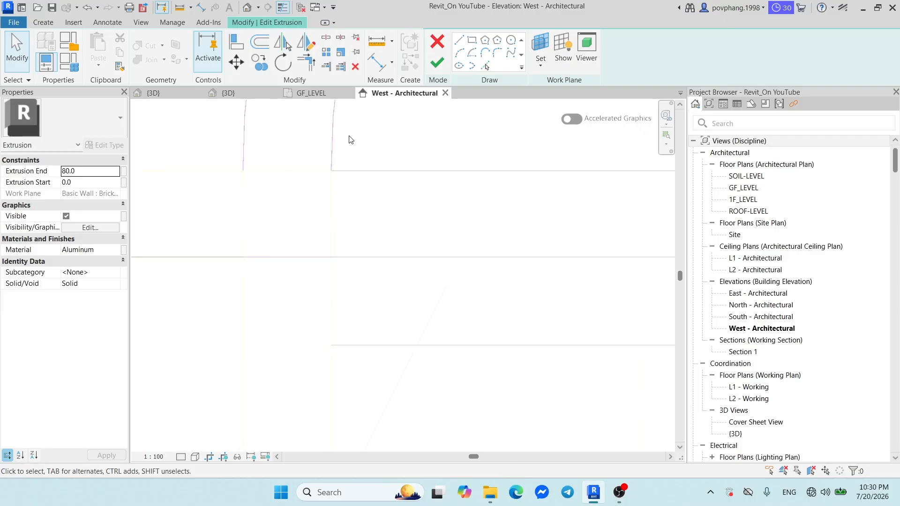
left_click(459, 40)
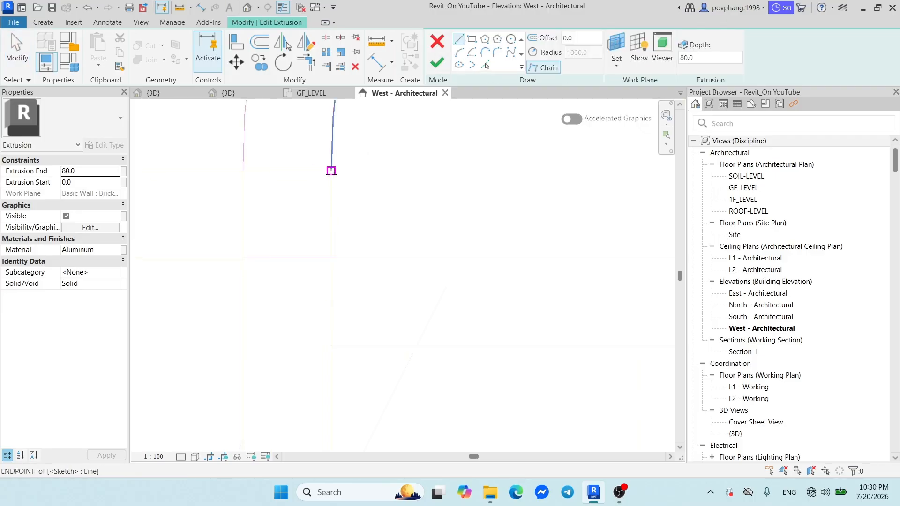
left_click(331, 171)
left_click(331, 257)
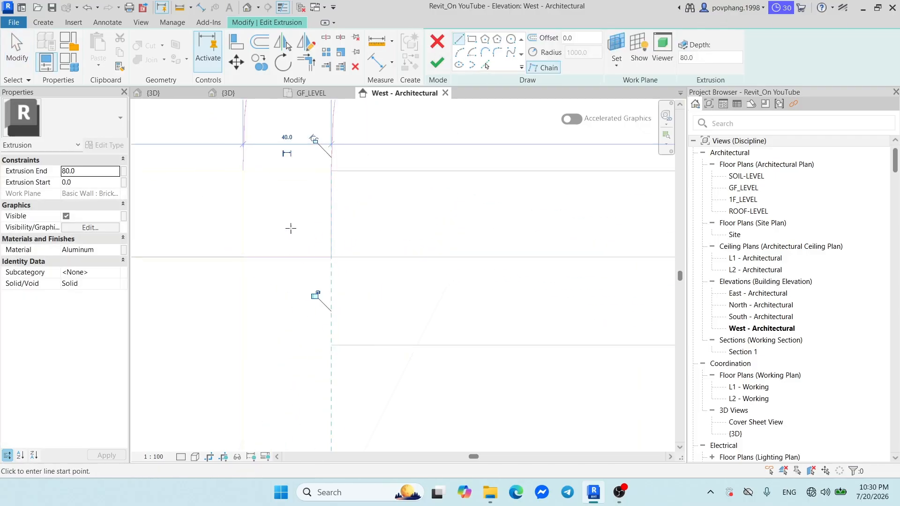
left_click(243, 171)
left_click(242, 257)
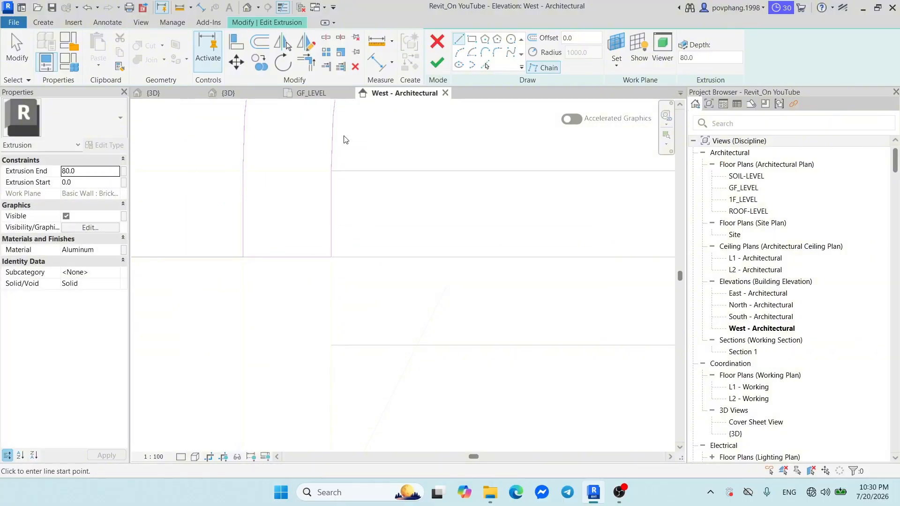
key("Escape")
left_click(437, 63)
Stretch the outer arch's left foot down to the horizontal bar's lower edge.
scroll(313, 220, "down", 5)
scroll(393, 225, "down", 1)
left_click(296, 228)
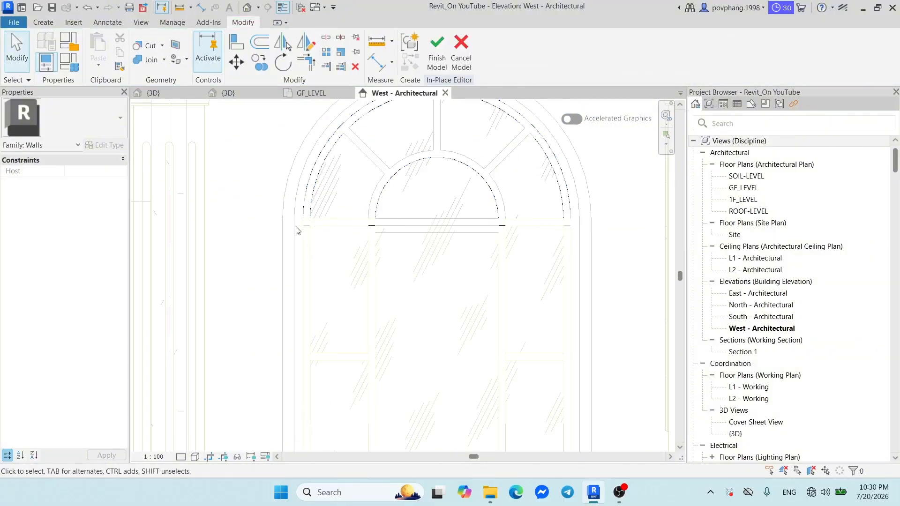
left_click(305, 223)
scroll(304, 225, "up", 6)
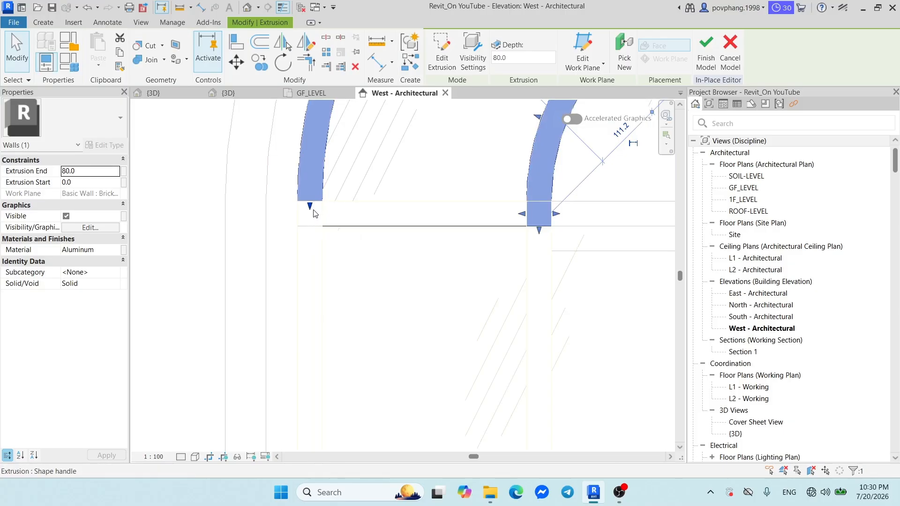
left_click_drag(309, 208, 309, 226)
left_click(334, 235)
scroll(334, 233, "down", 3)
Stretch the outer arch's right foot down to the horizontal bar's lower edge.
middle_click_drag(446, 256, 268, 274)
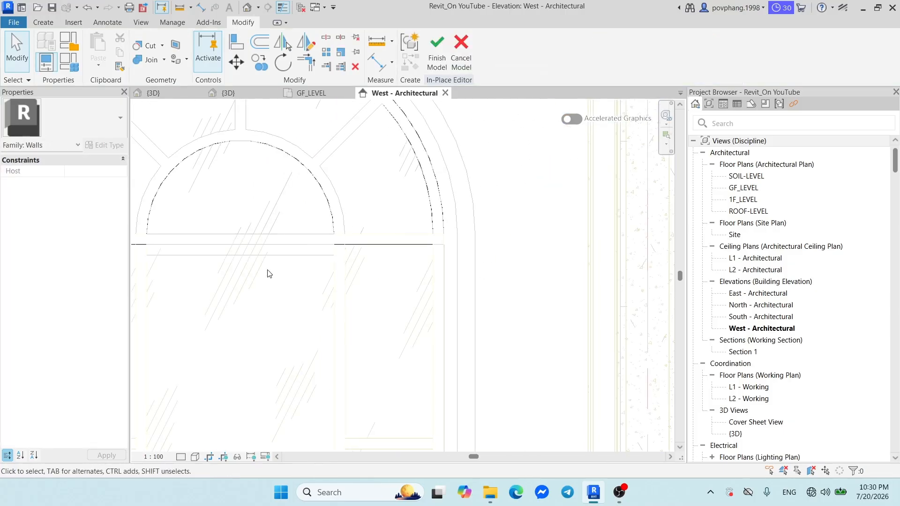
left_click(437, 235)
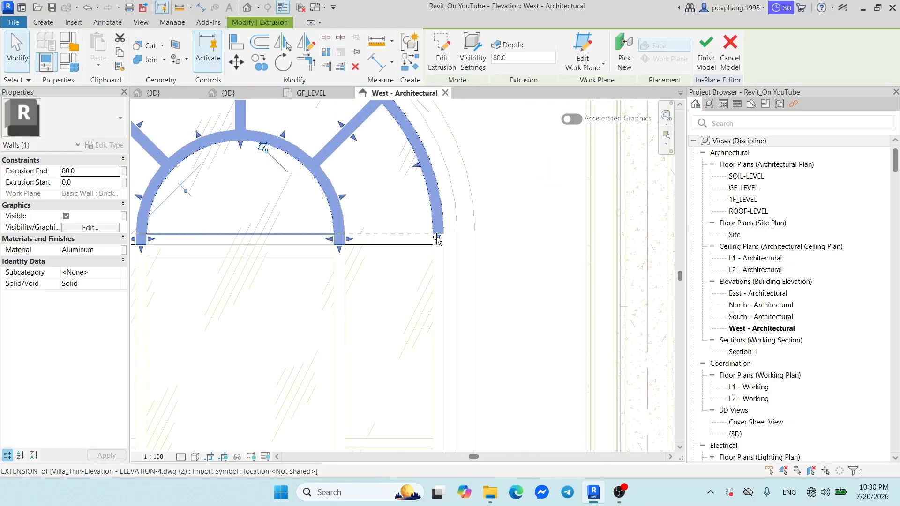
left_click_drag(429, 245, 429, 245)
key("Escape")
Switch to the 3D view and finish the in-place model.
left_click(179, 95)
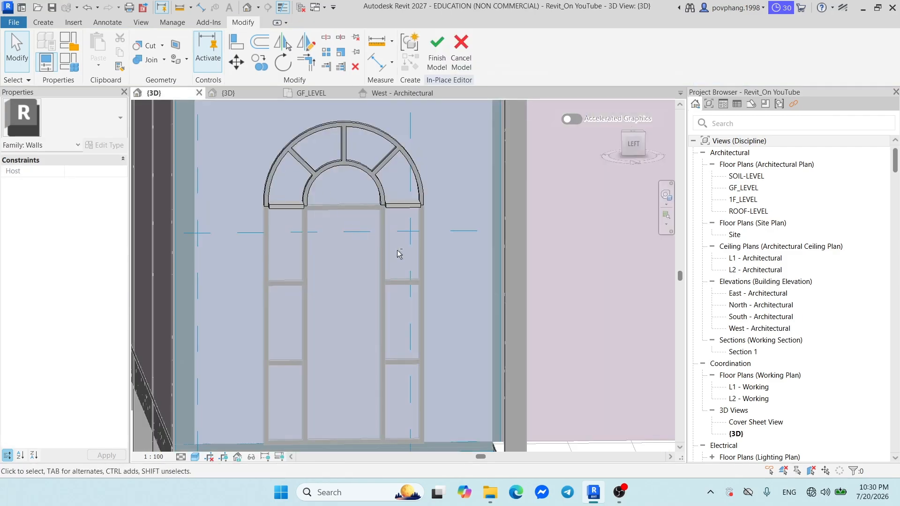
middle_click_drag(397, 249, 355, 255, "shift")
left_click(437, 55)
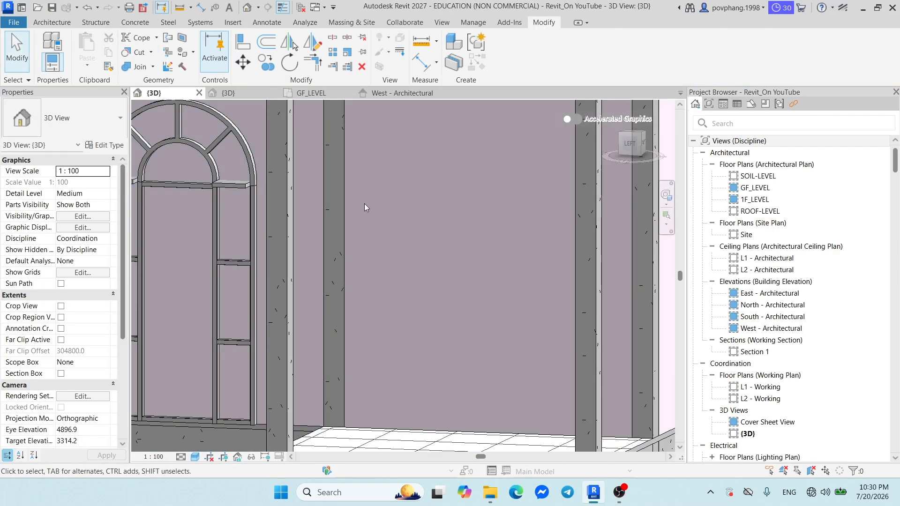
Select the arched frame in the Back view and shorten one horizontal bar's front and rear ends to the frame's depth.
middle_click_drag(364, 204, 429, 270, "shift")
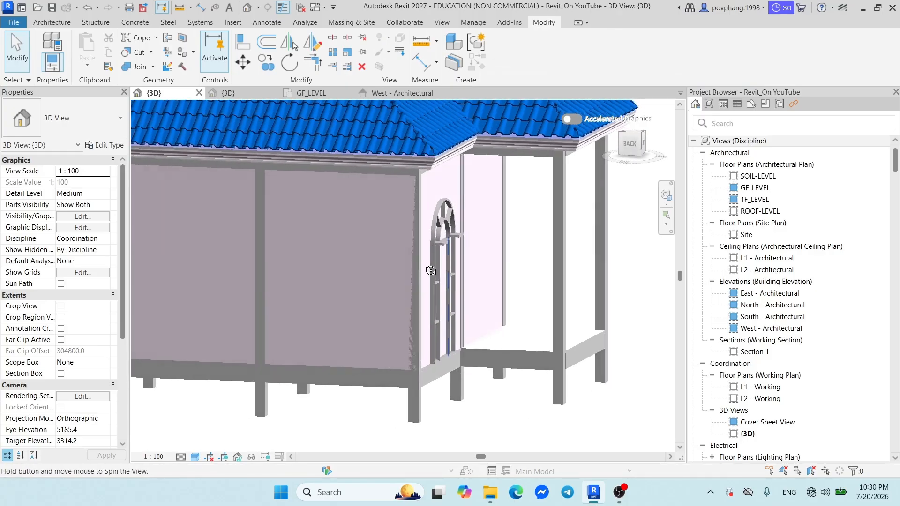
scroll(433, 262, "up", 1)
left_click(453, 238)
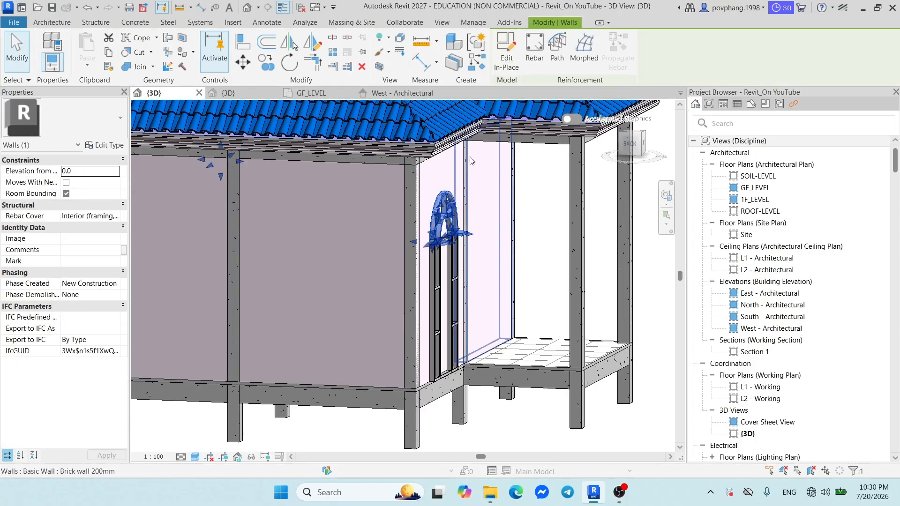
left_click(630, 143)
scroll(492, 313, "up", 4)
scroll(491, 313, "up", 5)
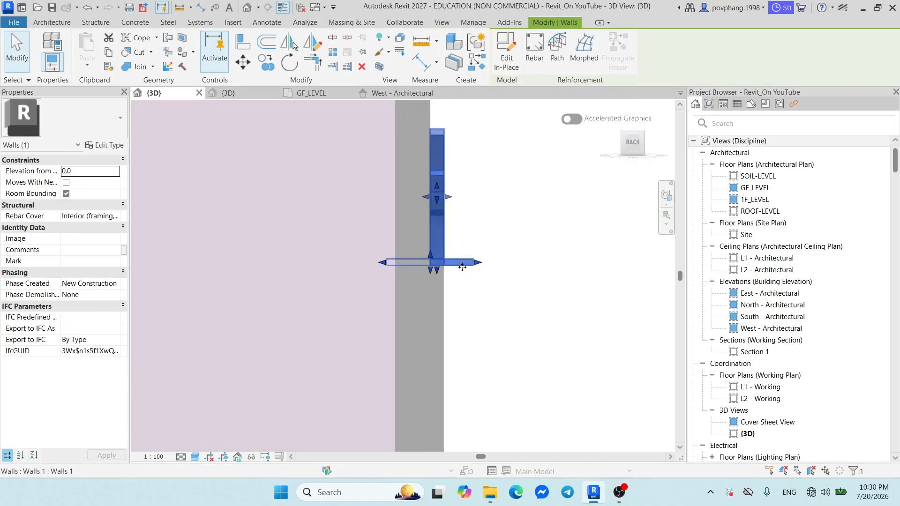
left_click_drag(483, 263, 474, 261)
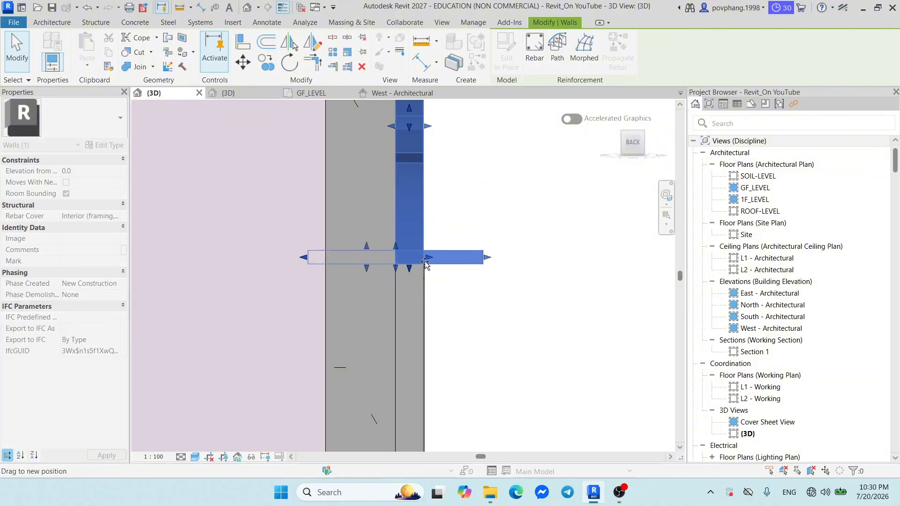
left_click_drag(429, 261, 428, 261)
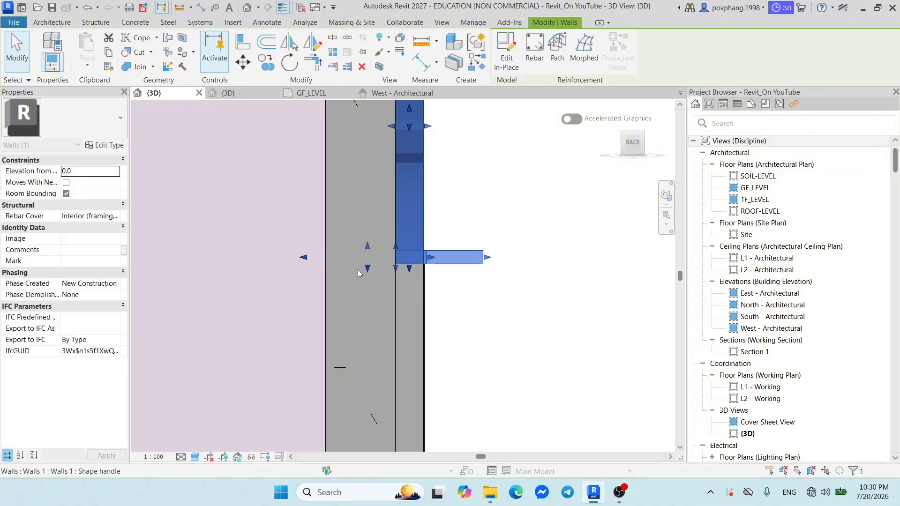
left_click_drag(304, 258, 395, 258)
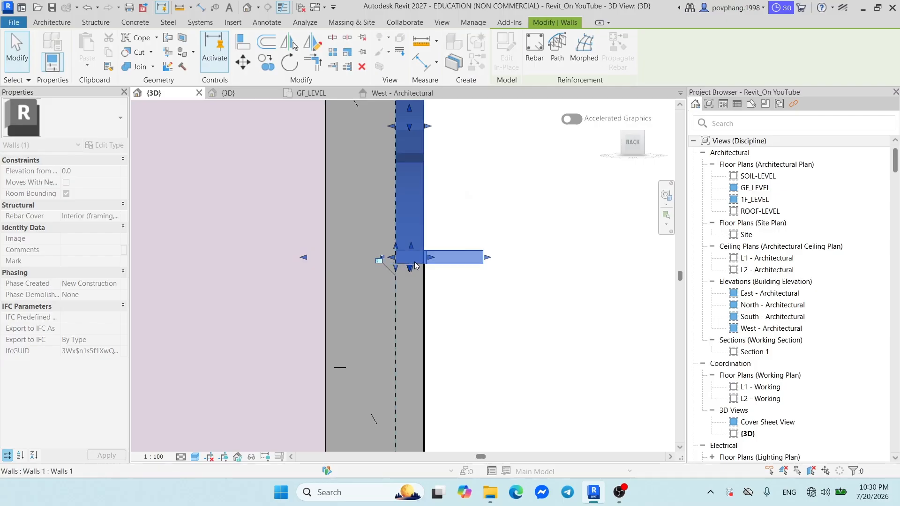
Shorten the other horizontal bar's protruding front end to the arched frame's front face.
left_click(486, 254)
left_click(486, 257)
left_click_drag(485, 259, 423, 259)
scroll(427, 263, "up", 7)
key("Escape")
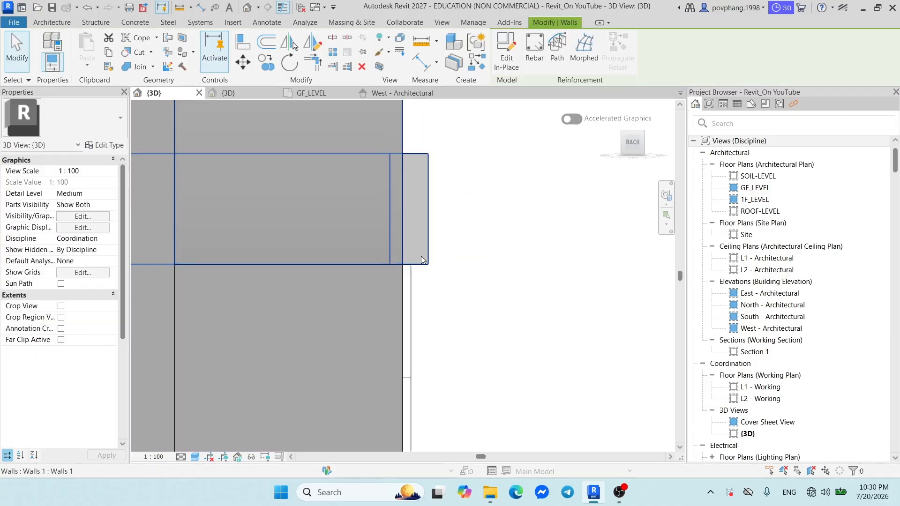
Align the horizontal bar's protruding front end with the outer face of the curtain wall mullion below.
key("l")
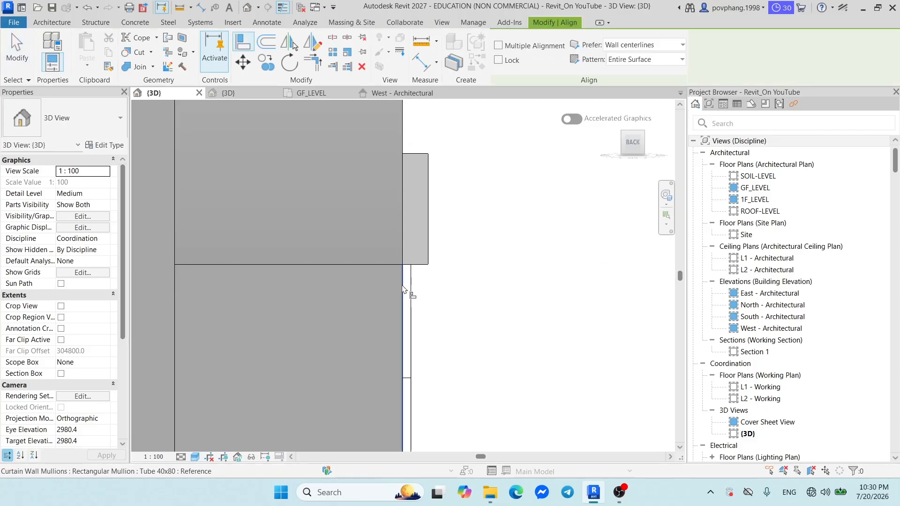
left_click(405, 284)
left_click(427, 229)
scroll(437, 233, "down", 3)
scroll(436, 241, "down", 5)
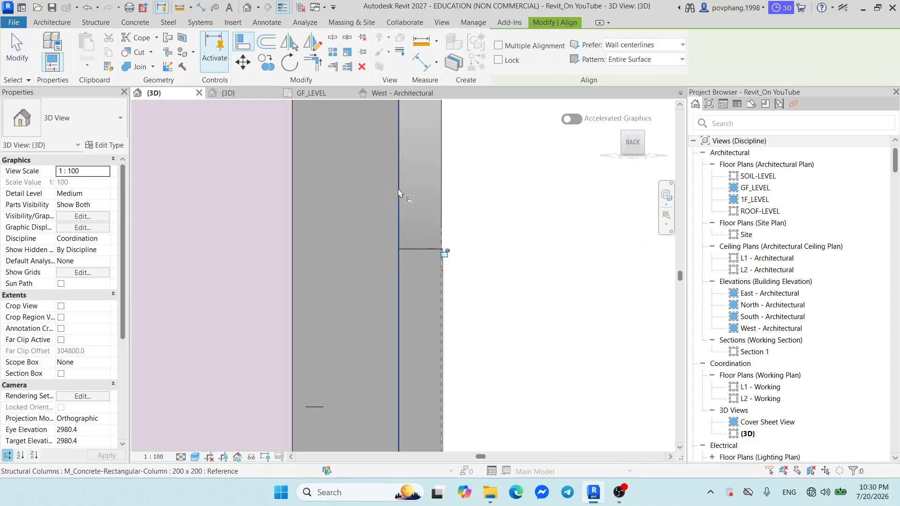
scroll(430, 237, "down", 1)
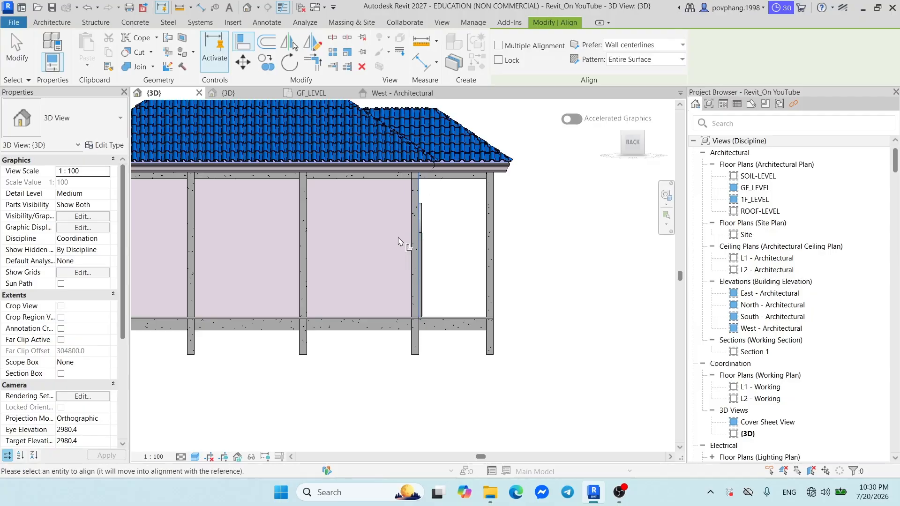
key("Escape")
Shorten the second horizontal bar's rear end to the arched frame's back face.
scroll(430, 238, "up", 5)
left_click(430, 236)
left_click(447, 232)
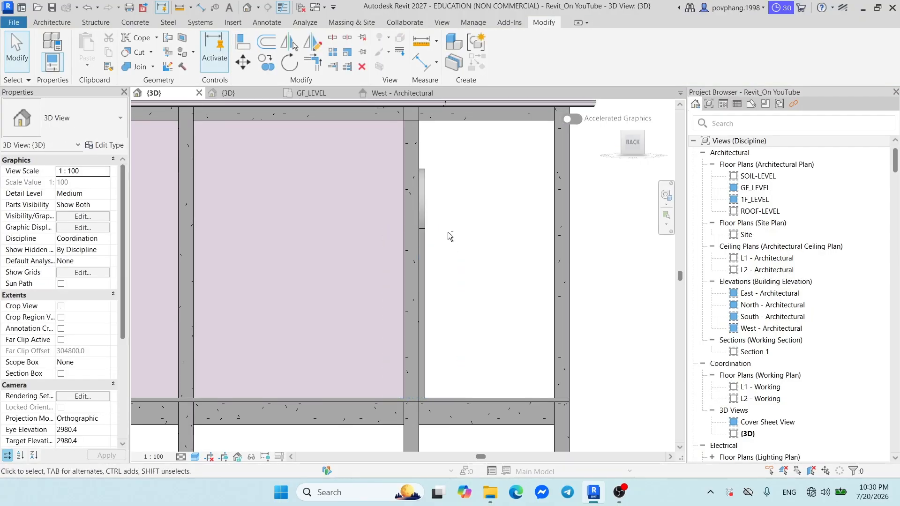
left_click(427, 198)
scroll(405, 229, "up", 3)
scroll(401, 229, "up", 2)
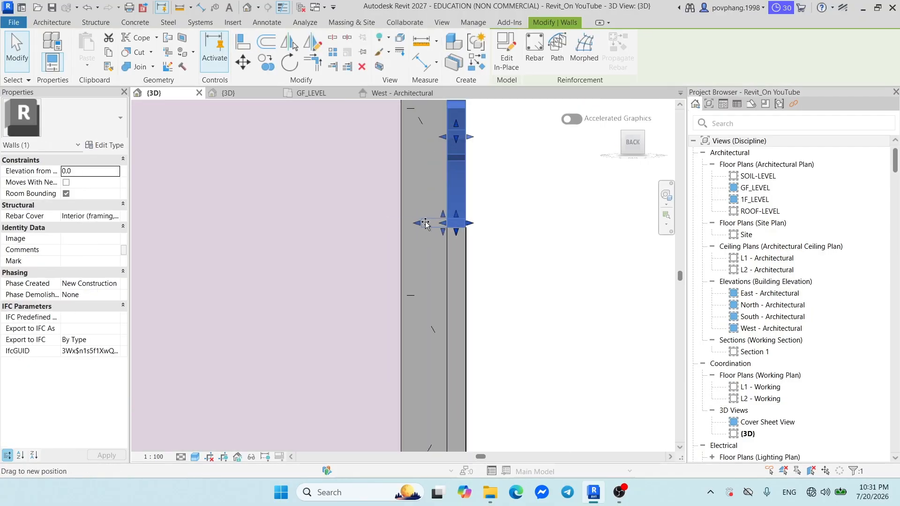
left_click(328, 238)
scroll(361, 217, "down", 3)
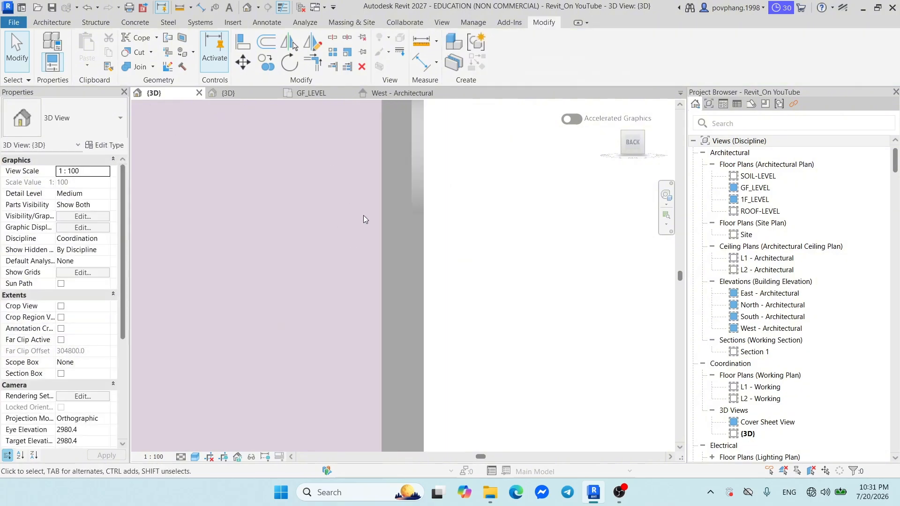
Delete the curtain wall's top centre mullion beneath the inner arch.
middle_click_drag(435, 253, 304, 262, "shift")
scroll(307, 260, "down", 2)
scroll(307, 260, "up", 4)
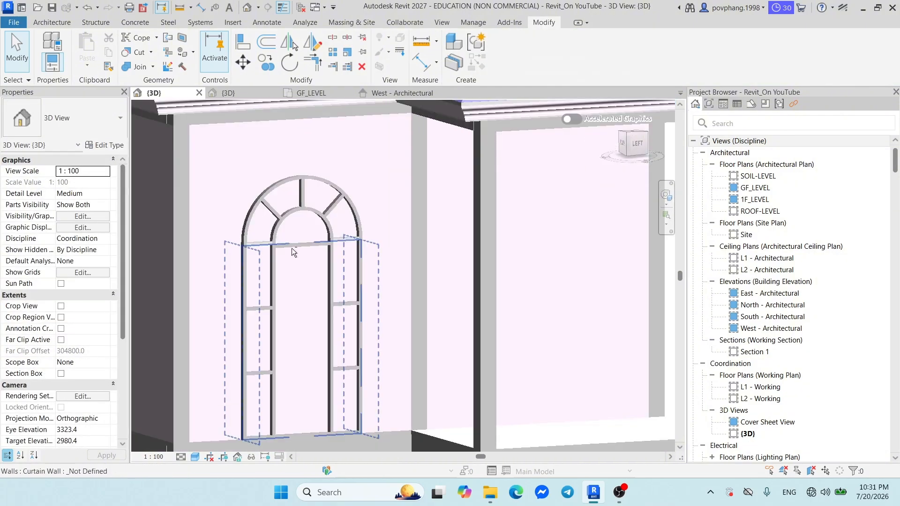
left_click(256, 247)
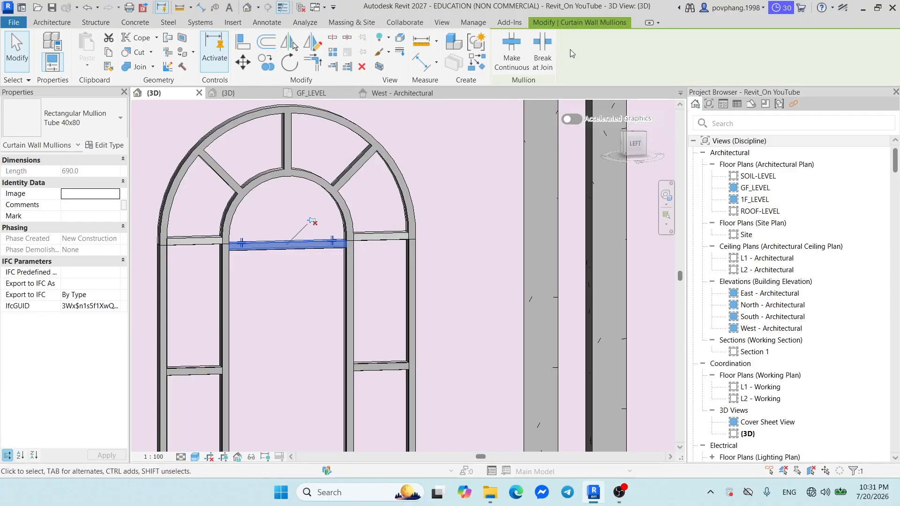
left_click(397, 125)
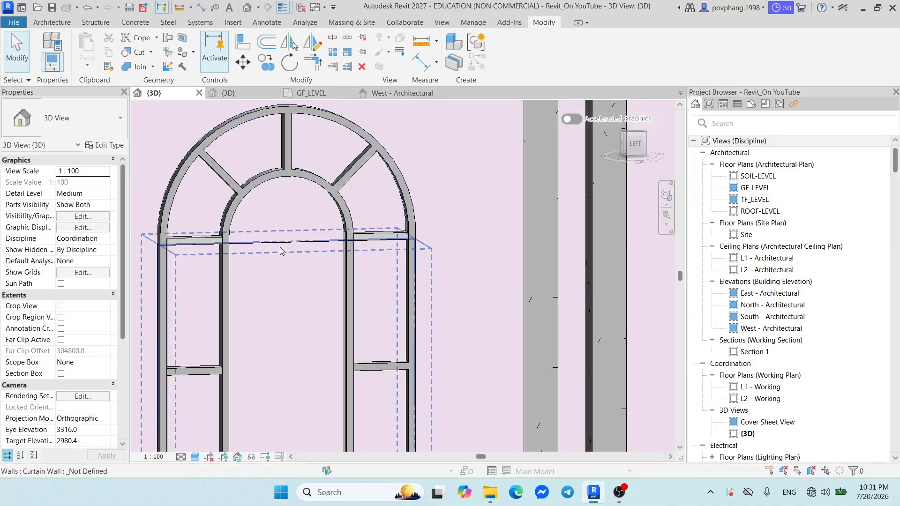
Switch to the West elevation and open the arched frame for in-place editing.
scroll(446, 234, "down", 2)
middle_click_drag(447, 235, 425, 250, "shift")
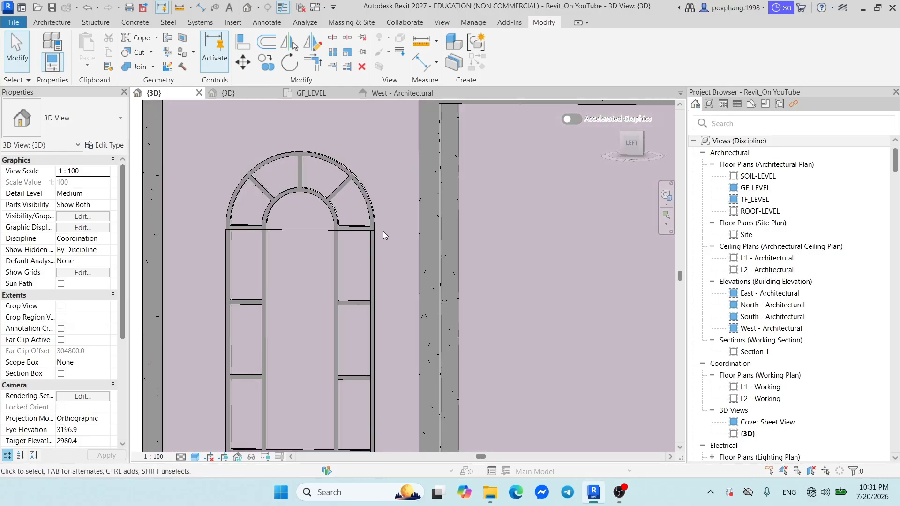
scroll(329, 255, "down", 2)
middle_click_drag(329, 254, 288, 187, "shift")
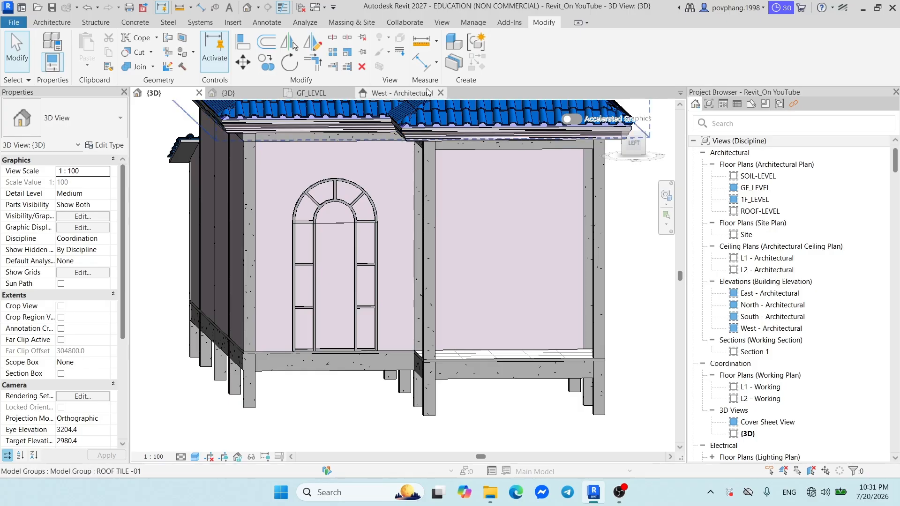
left_click(402, 93)
left_click(401, 205)
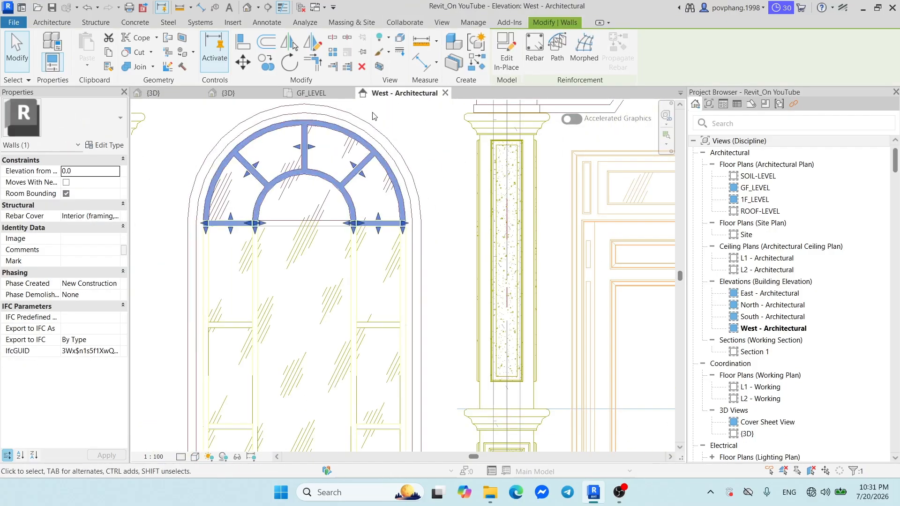
left_click(506, 51)
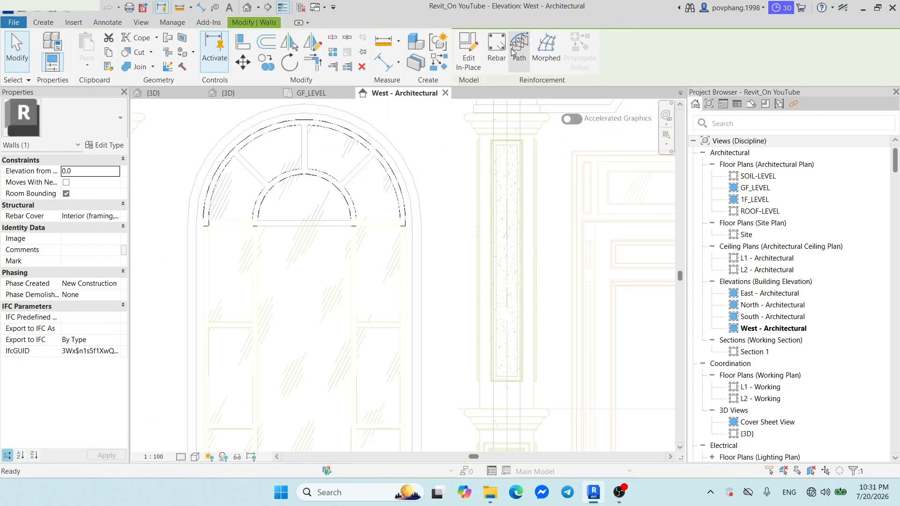
Copy the arch extrusion and paste it aligned to the same place.
left_click(291, 132)
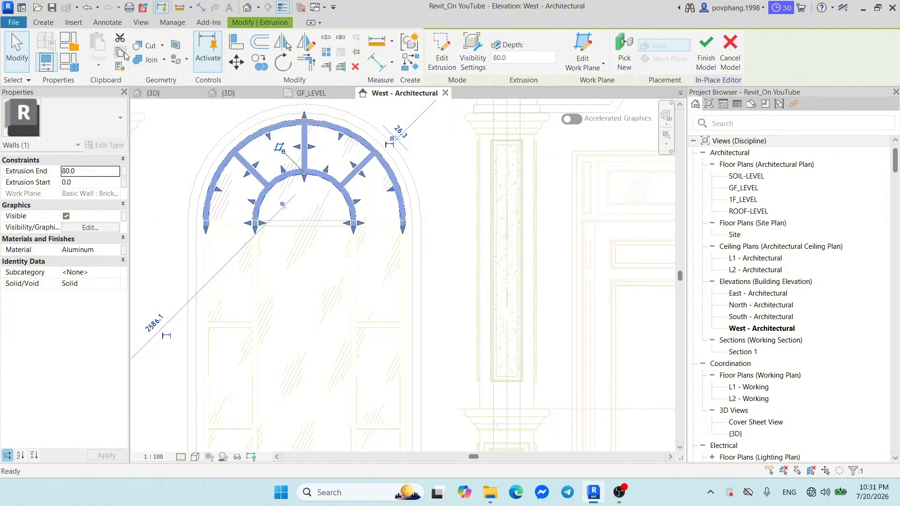
left_click(101, 67)
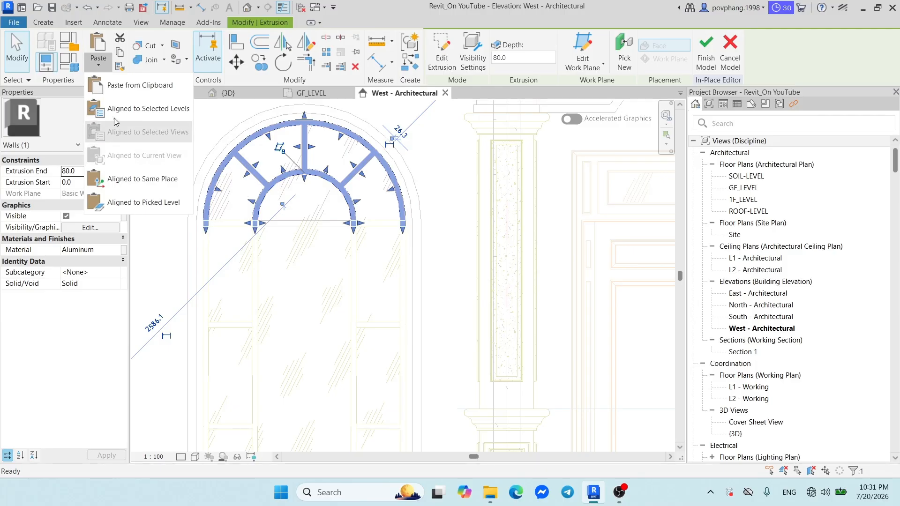
left_click(146, 179)
Open the pasted arch extrusion's sketch for editing and delete its outermost arc.
left_click(449, 59)
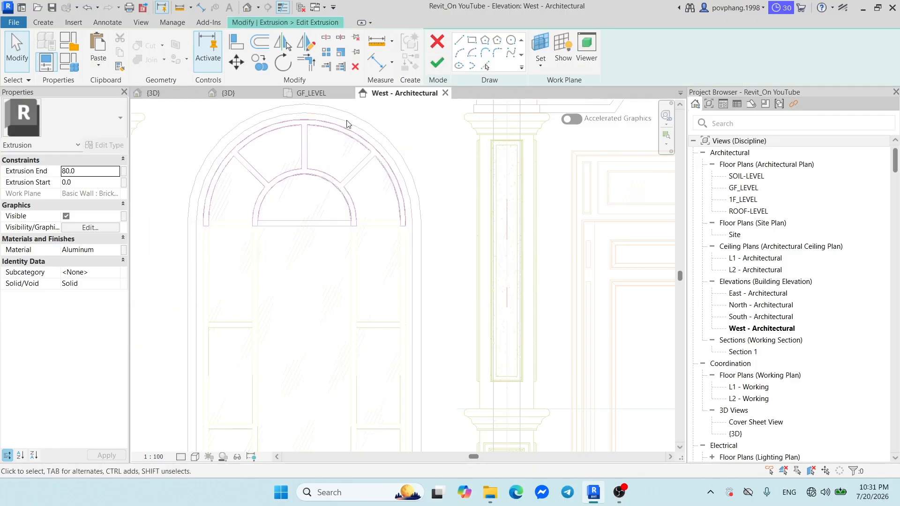
scroll(255, 232, "up", 2)
middle_click_drag(230, 182, 260, 240)
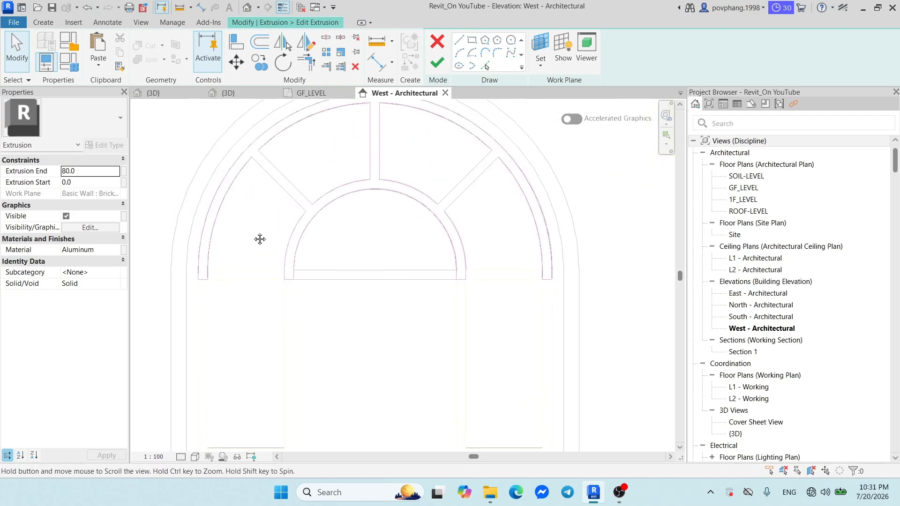
left_click(211, 224)
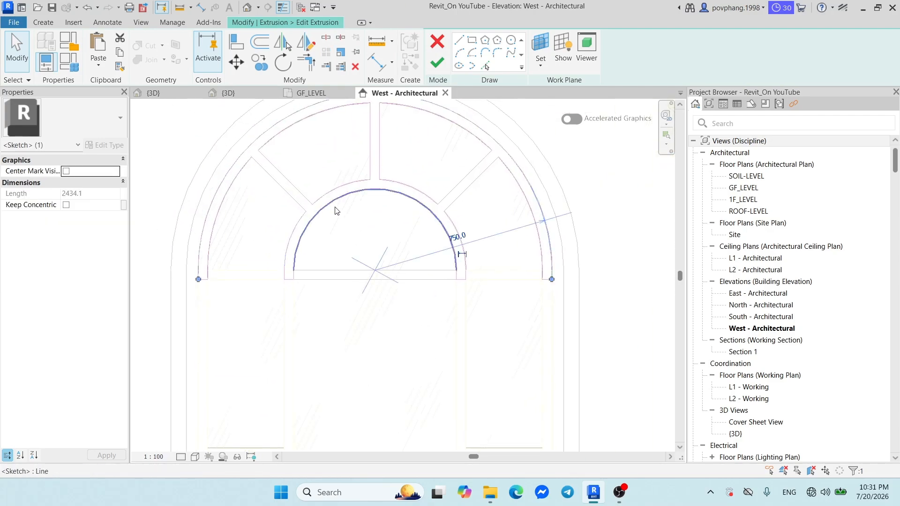
scroll(224, 176, "down", 2)
left_click(486, 191)
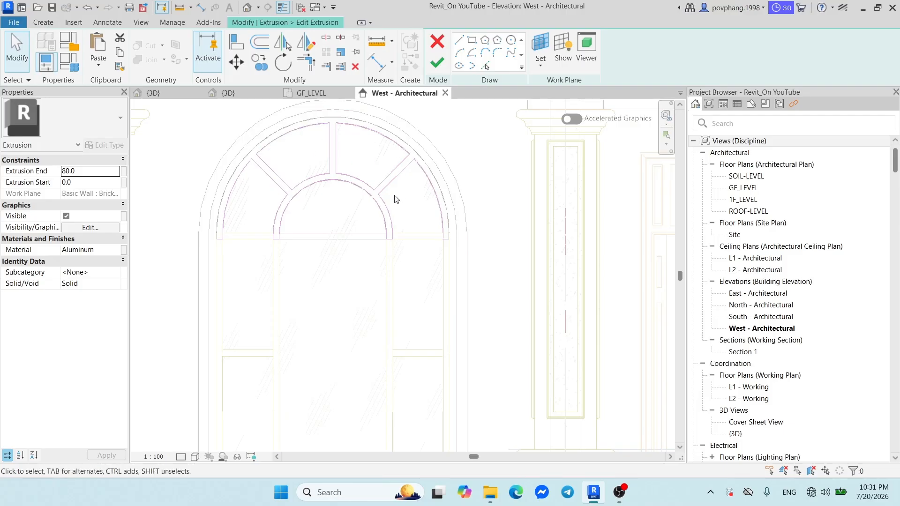
Draw horizontal lines closing the lower edges of the two outer side panes between the outer and inner arches.
left_click(466, 45)
scroll(249, 275, "up", 2)
left_click(206, 207)
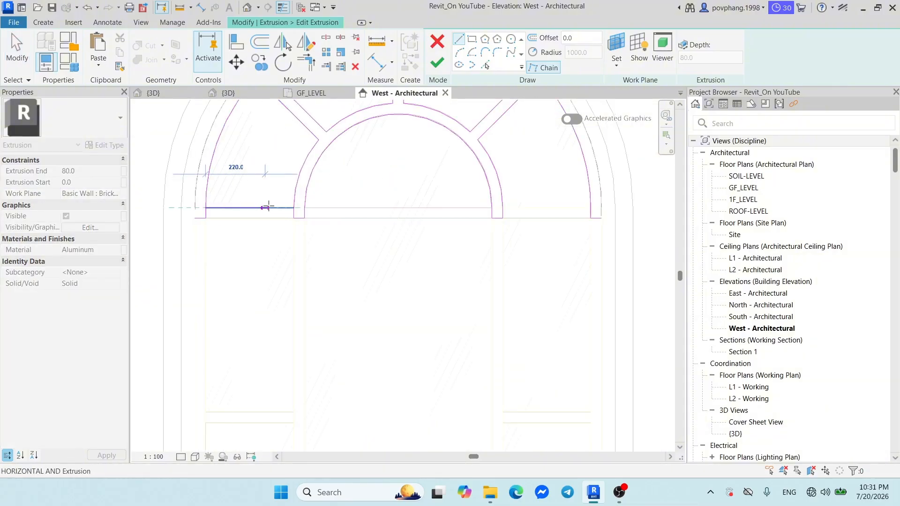
left_click(293, 207)
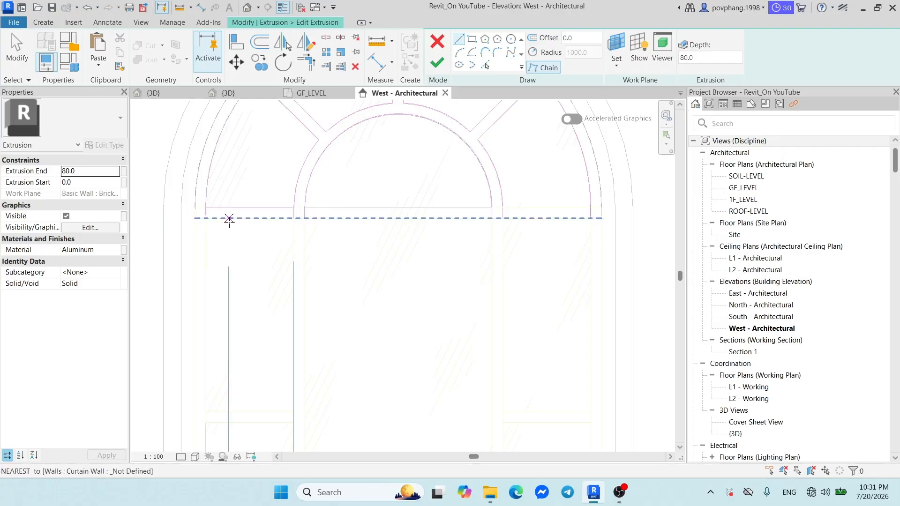
scroll(236, 206, "down", 1)
left_click(469, 205)
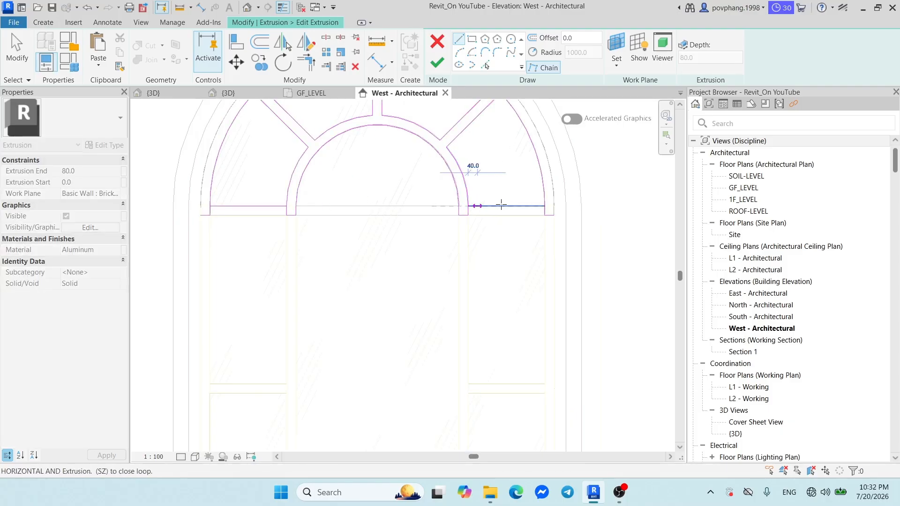
left_click(544, 205)
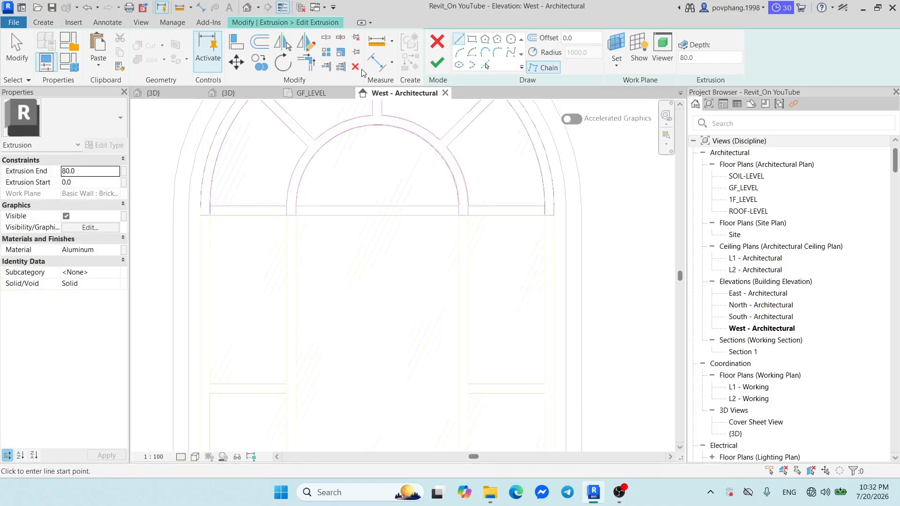
Clean up the right pane's lower corners by deleting the short leftover lines and shortening the outer vertical edge to the closing line.
left_click(311, 68)
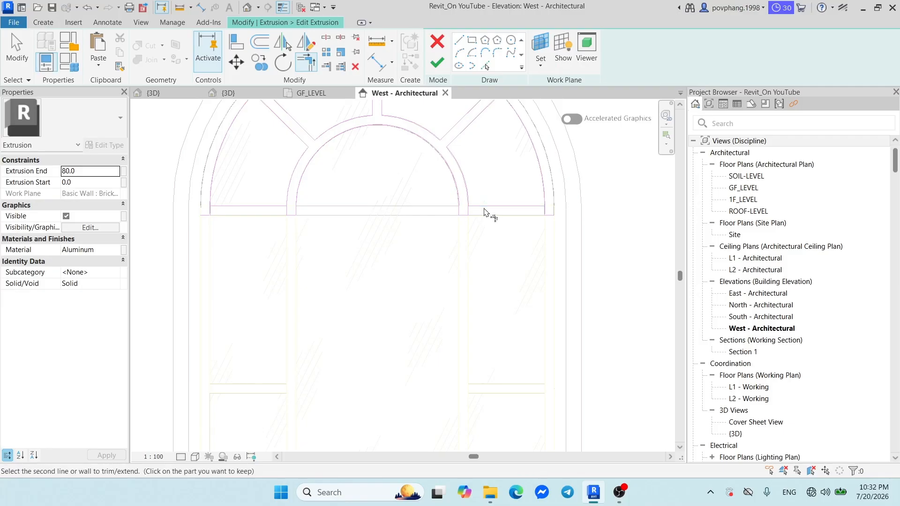
scroll(463, 213, "up", 3)
left_click(469, 211)
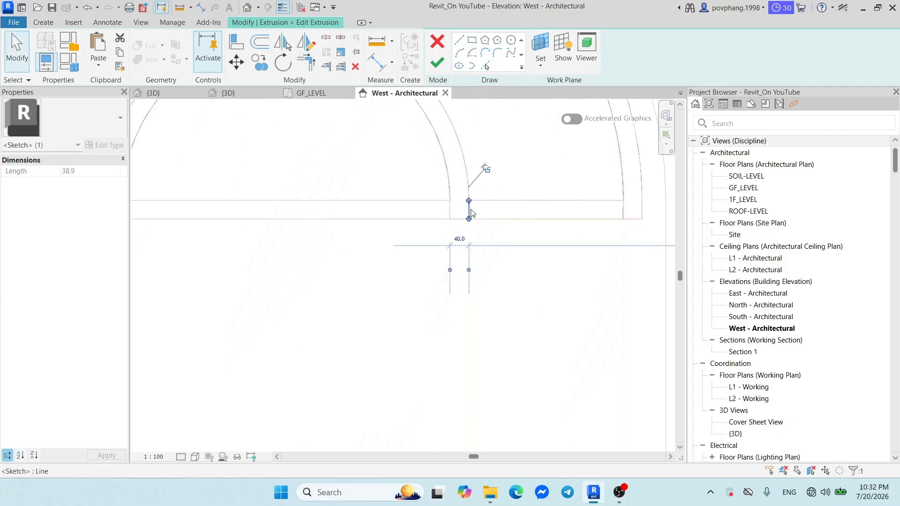
key("Delete")
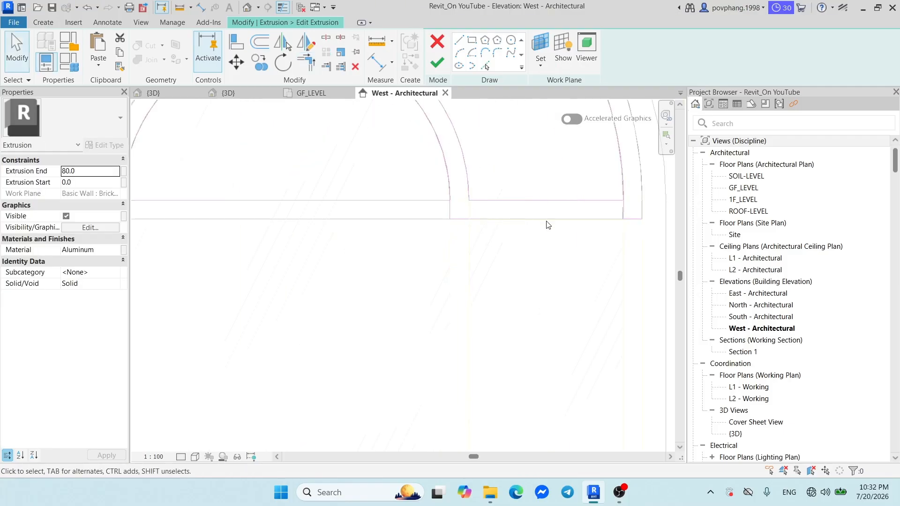
left_click(623, 216)
left_click_drag(623, 219, 623, 201)
left_click(631, 206)
scroll(631, 207, "down", 2)
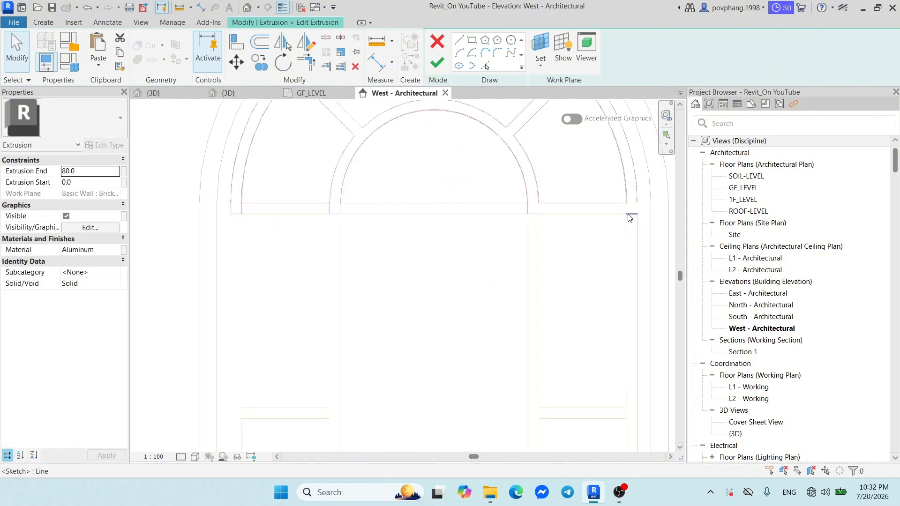
left_click(629, 214)
key("Delete")
Clean up the left pane's lower corners by deleting the leftover lines and shortening the outer vertical edge to the closing line.
left_click(327, 207)
left_click(356, 211)
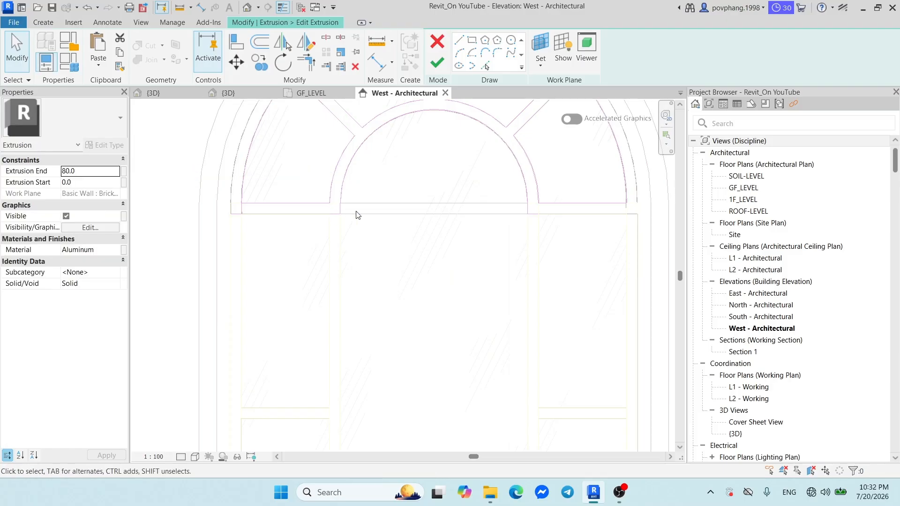
left_click(340, 213)
key("Delete")
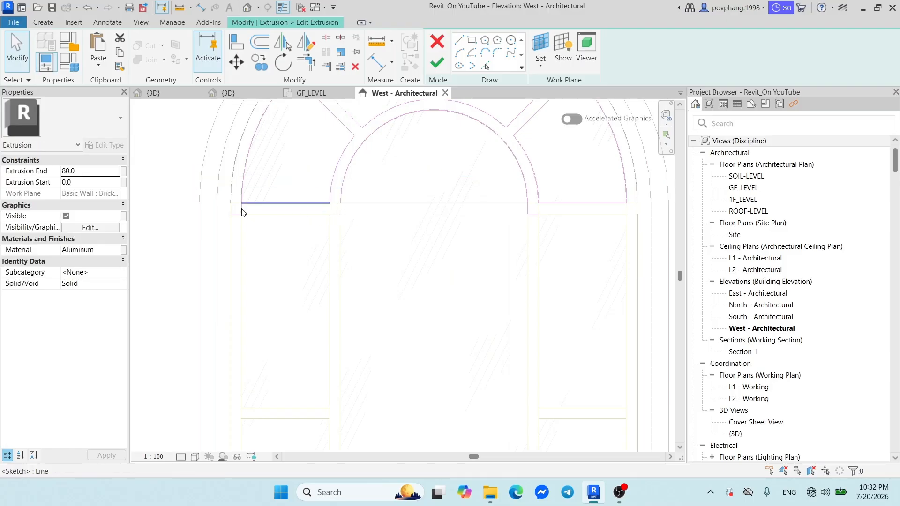
scroll(239, 213, "up", 3)
left_click(245, 210)
left_click_drag(248, 218, 248, 196)
left_click(234, 219)
key("Delete")
scroll(299, 215, "down", 4)
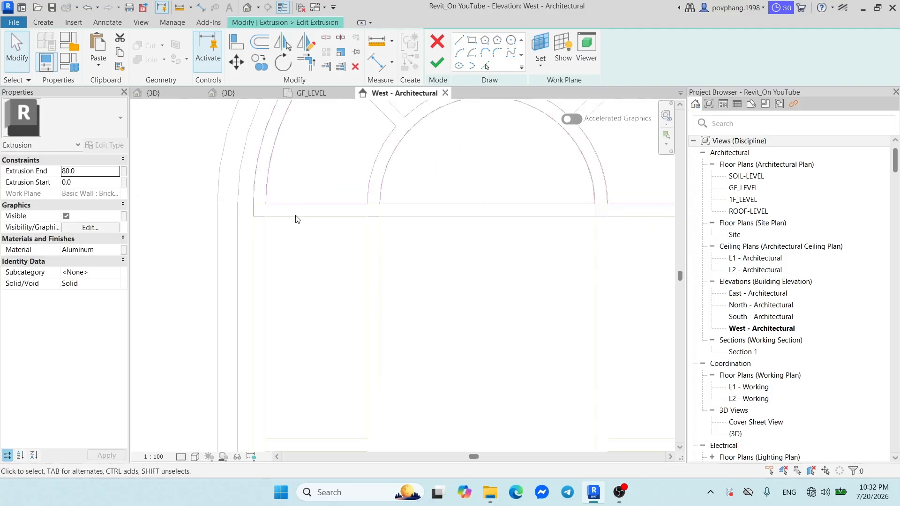
Close the central semicircular pane with a horizontal base line, delete its remaining foot lines, and finish the sketch.
left_click_drag(330, 205, 332, 215)
middle_click_drag(332, 215, 291, 275)
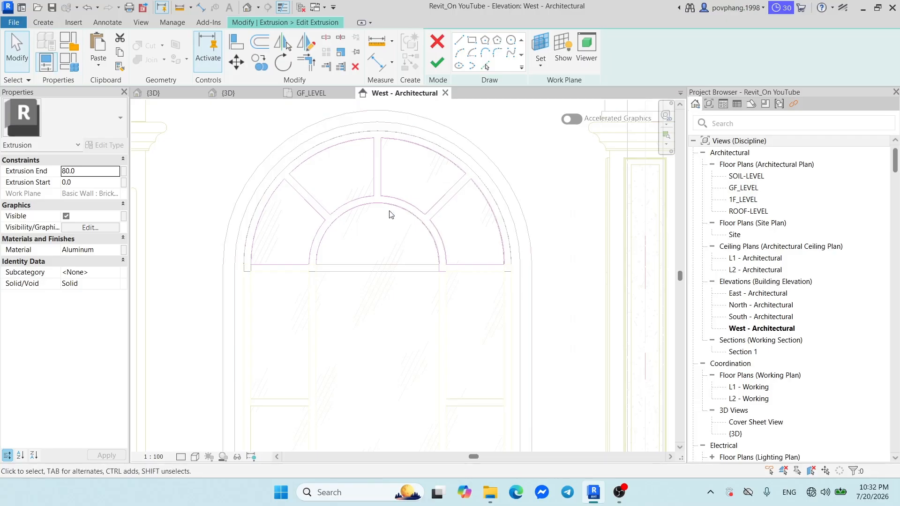
left_click(440, 272)
key("Delete")
left_click(458, 40)
scroll(330, 221, "up", 2)
left_click(300, 297)
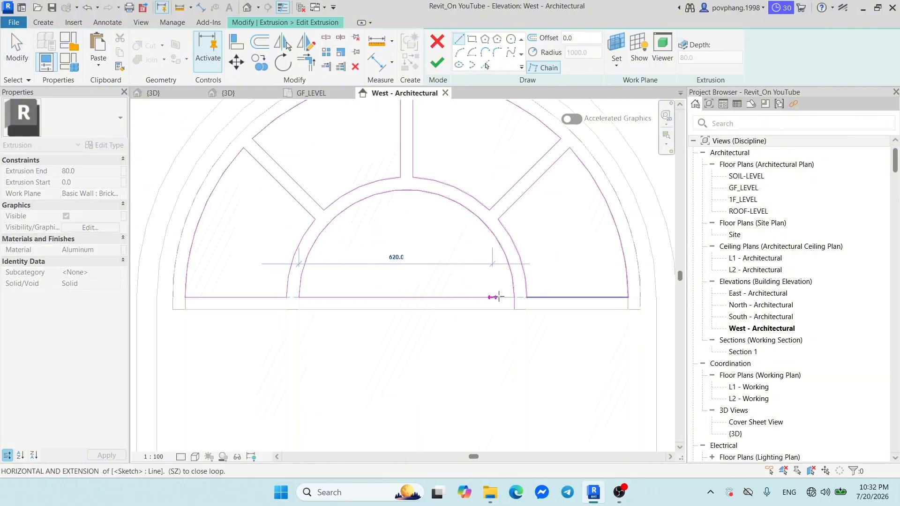
left_click(514, 297)
key("Escape")
key("Escape")
left_click(515, 306)
key("Delete")
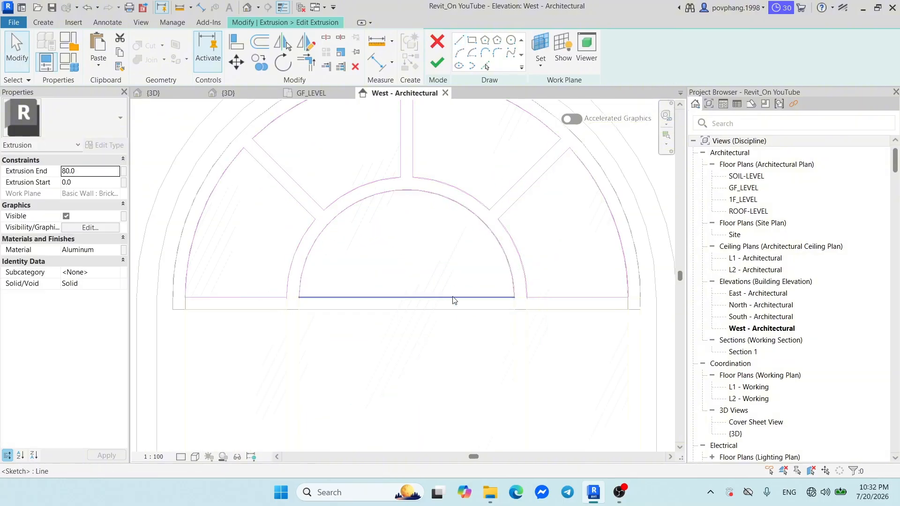
left_click(437, 62)
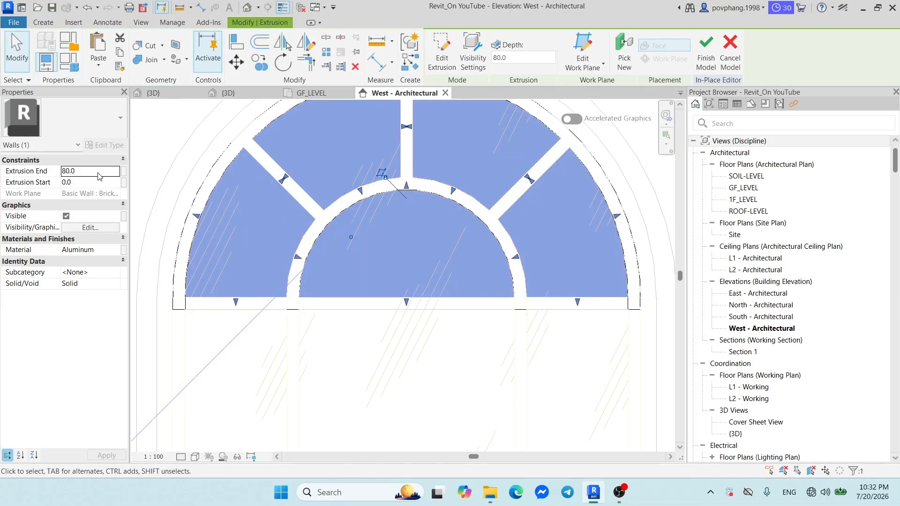
left_click(114, 254)
left_click(114, 253)
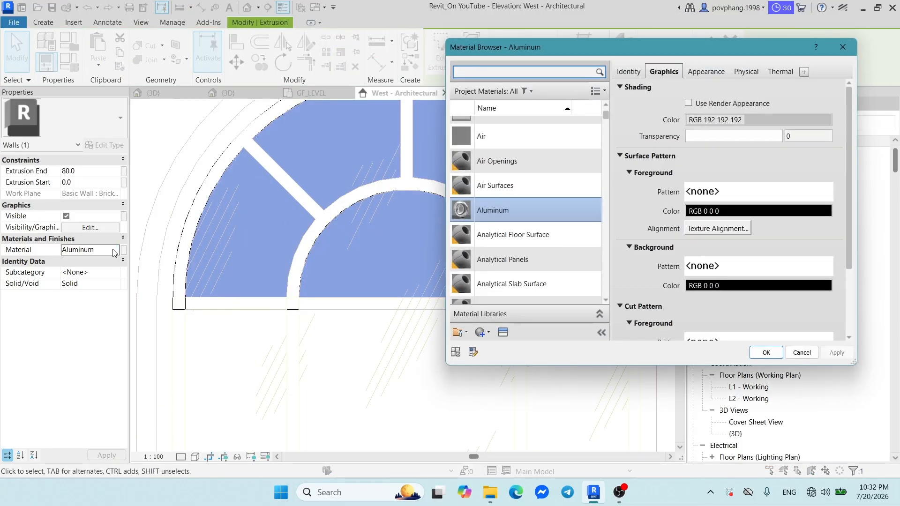
key("Escape")
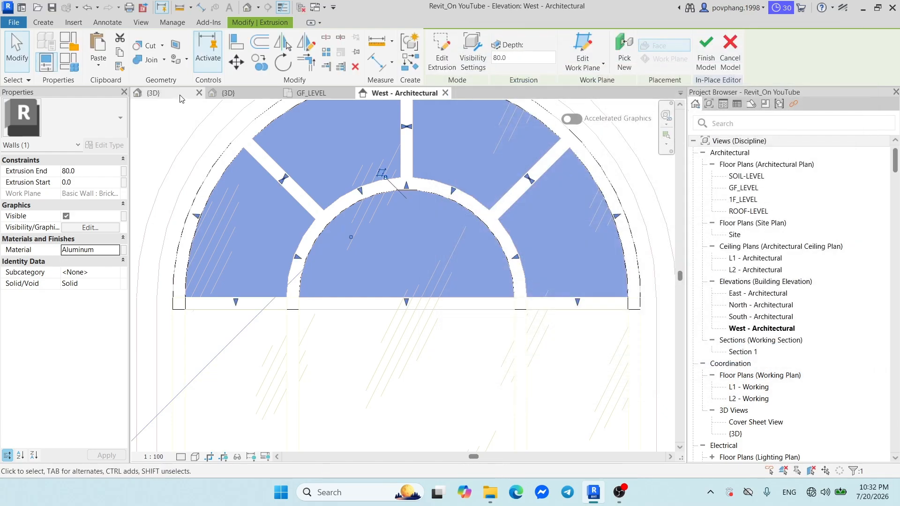
Examine the pane extrusion's depth and fit within the arched frame from several sides in the 3D view.
left_click(174, 97)
middle_click_drag(354, 244, 487, 253, "shift")
scroll(344, 201, "up", 8)
left_click(437, 269)
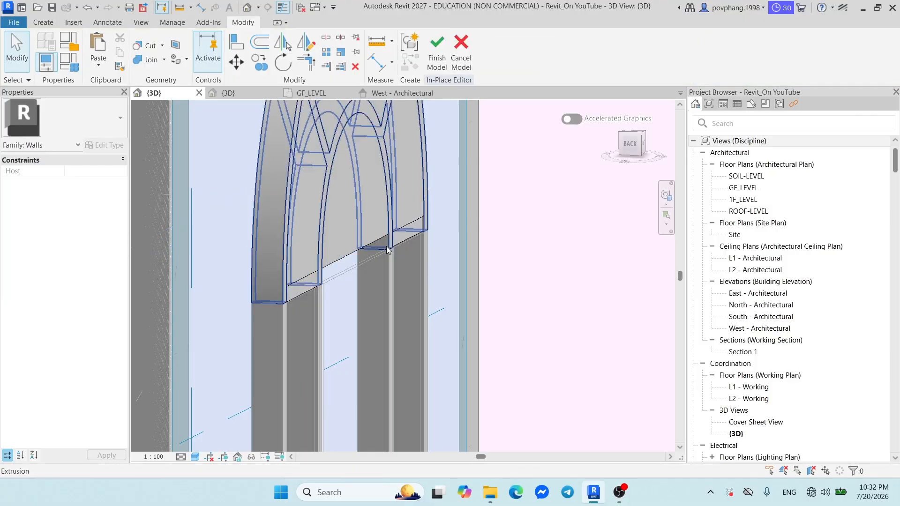
left_click(363, 241)
middle_click_drag(429, 264, 342, 255, "shift")
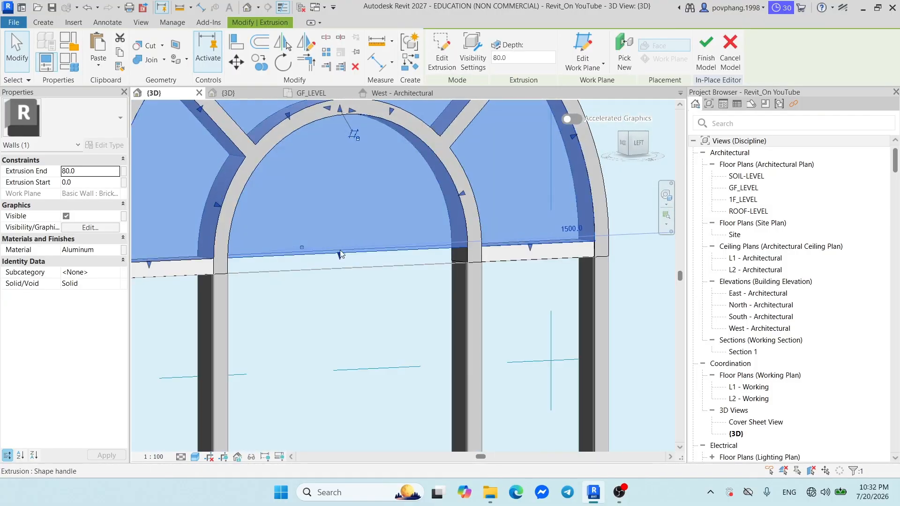
scroll(407, 259, "down", 6)
middle_click_drag(446, 268, 500, 269, "shift")
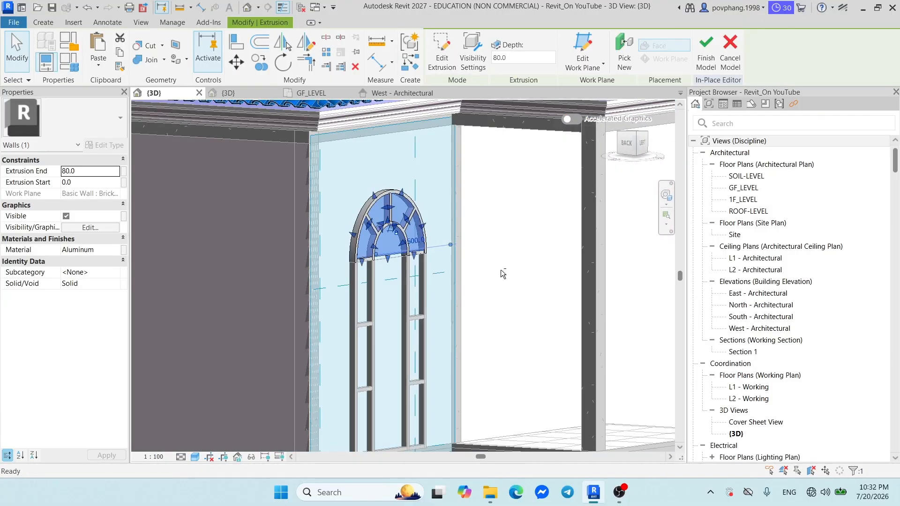
left_click(501, 269)
scroll(409, 228, "up", 3)
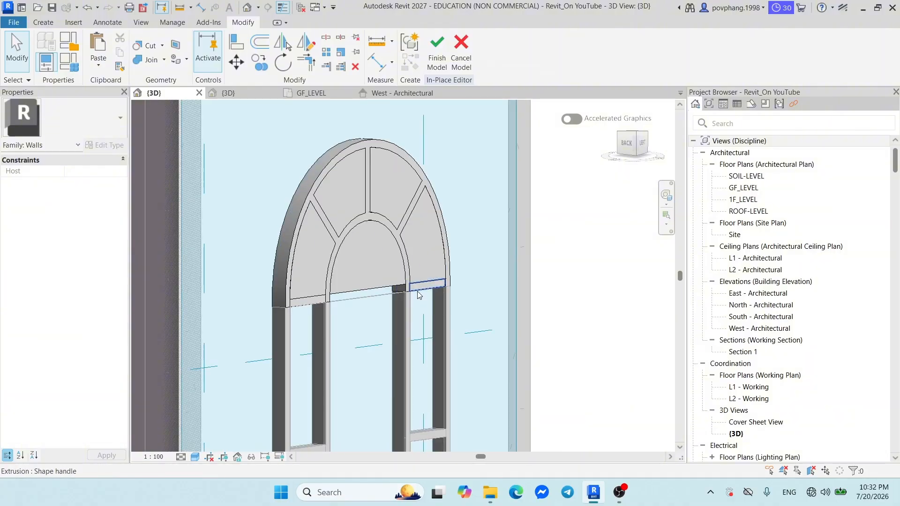
scroll(418, 291, "down", 10)
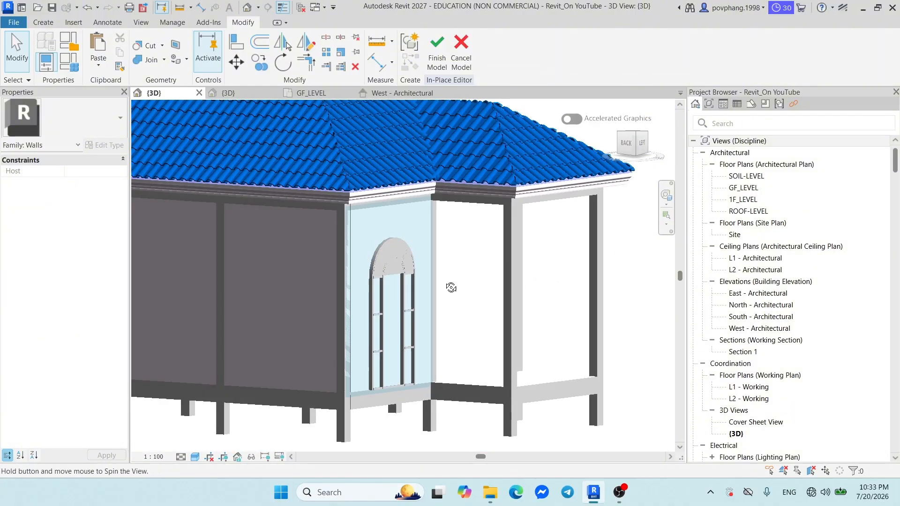
Finish the in-place arch model and switch to the West elevation.
left_click(430, 62)
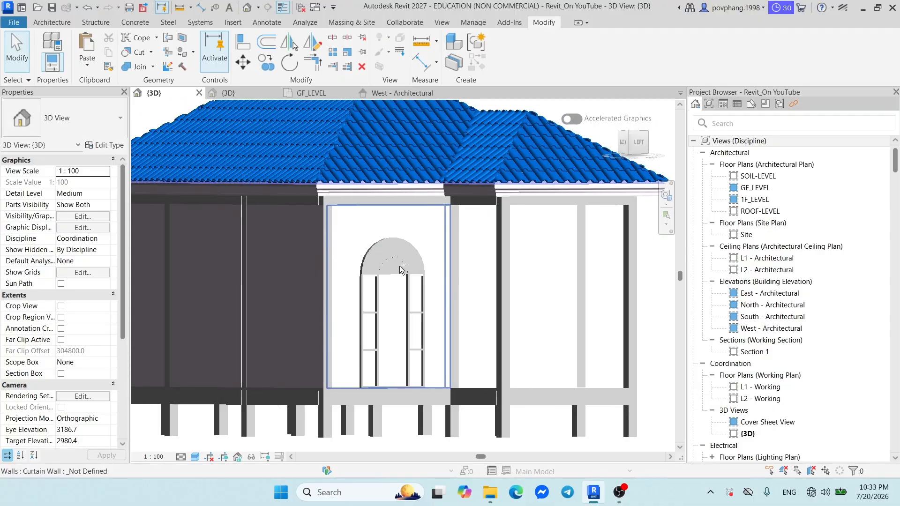
middle_click_drag(412, 244, 396, 120, "shift")
left_click(402, 93)
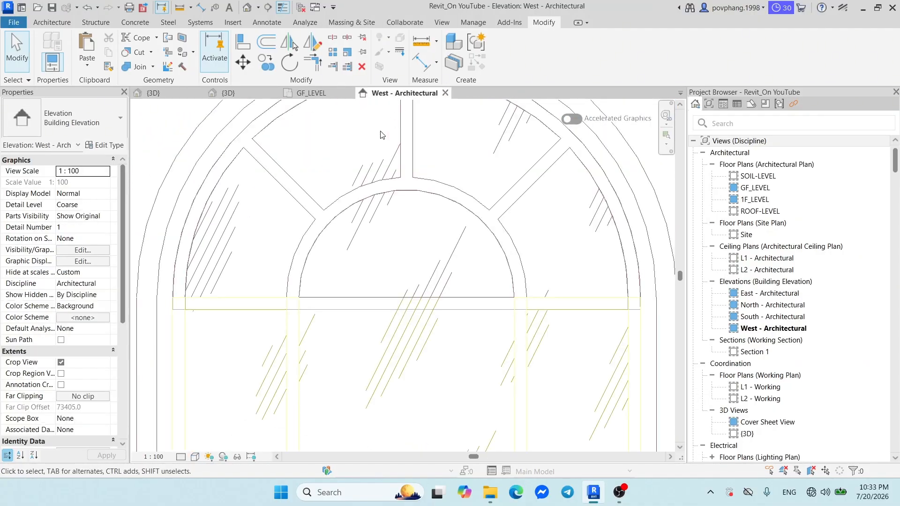
scroll(279, 165, "down", 3)
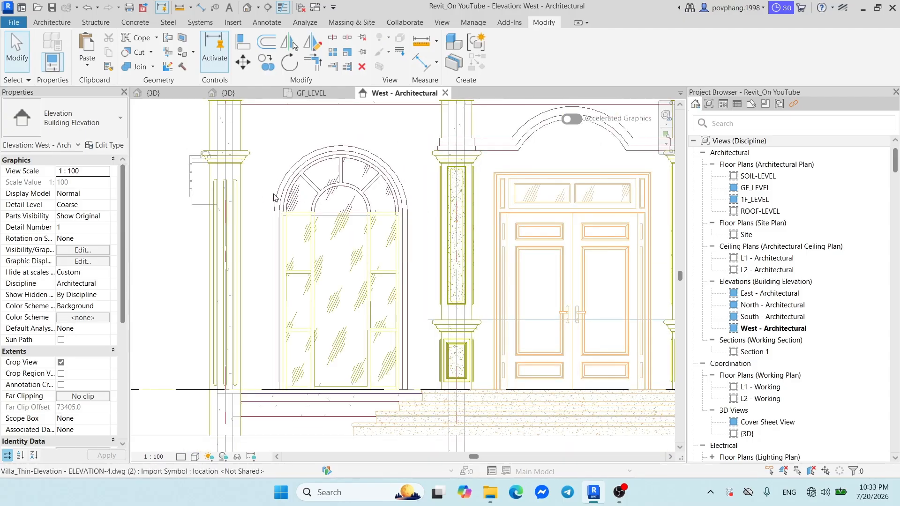
Edit the brick wall's profile and pick the arched opening's left edge, arch curve and right edge as boundary lines.
left_click(422, 141)
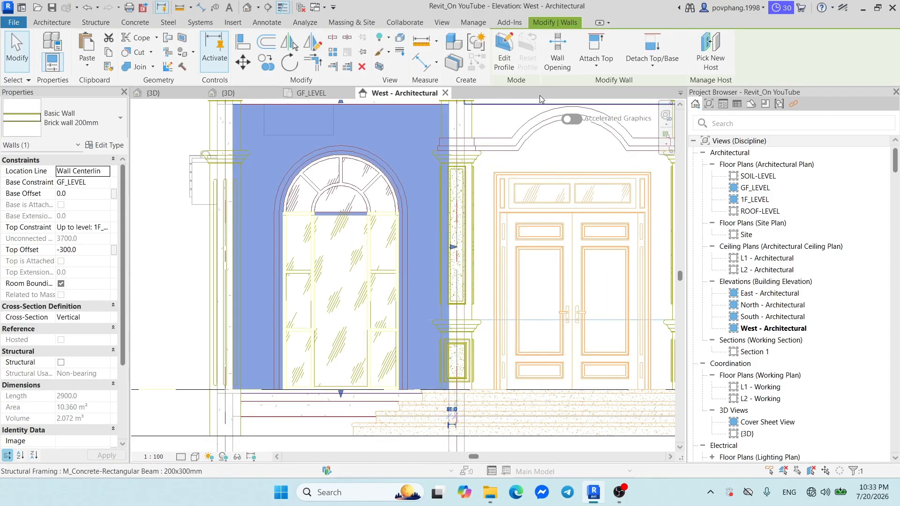
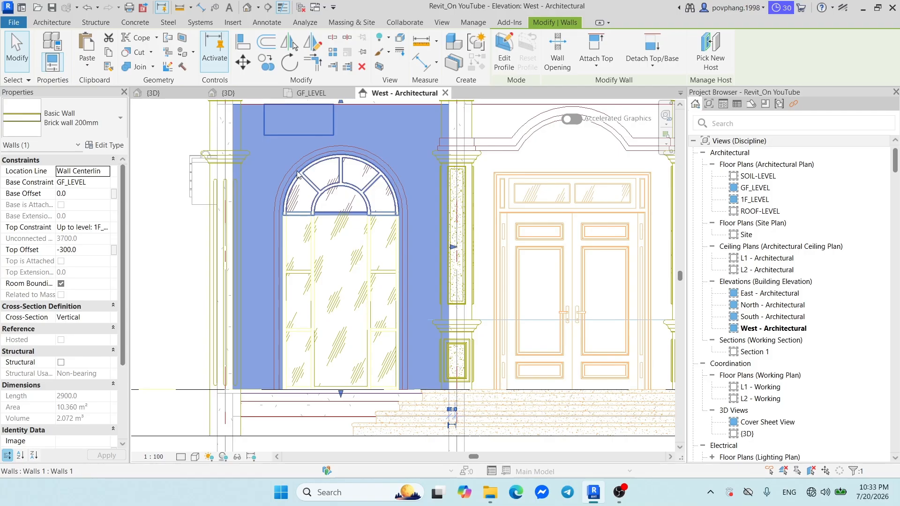
left_click(504, 52)
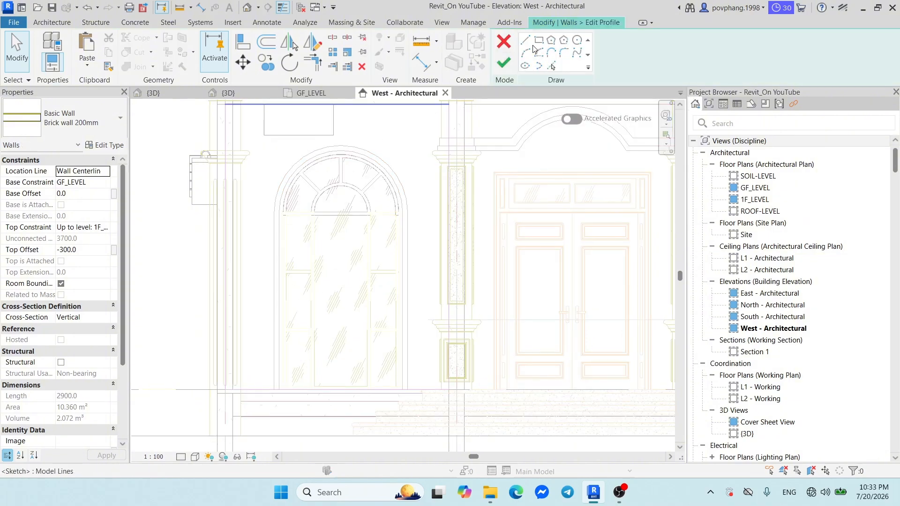
left_click(553, 66)
scroll(295, 210, "up", 3)
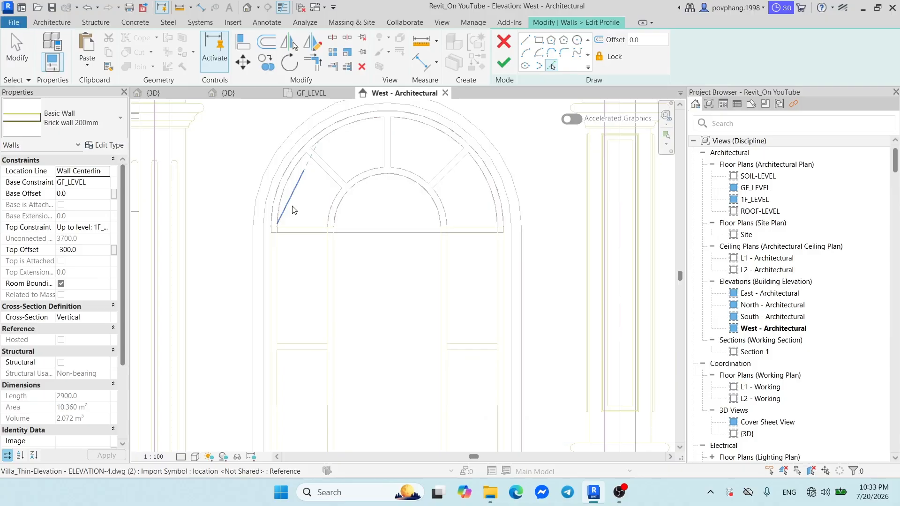
left_click(267, 253)
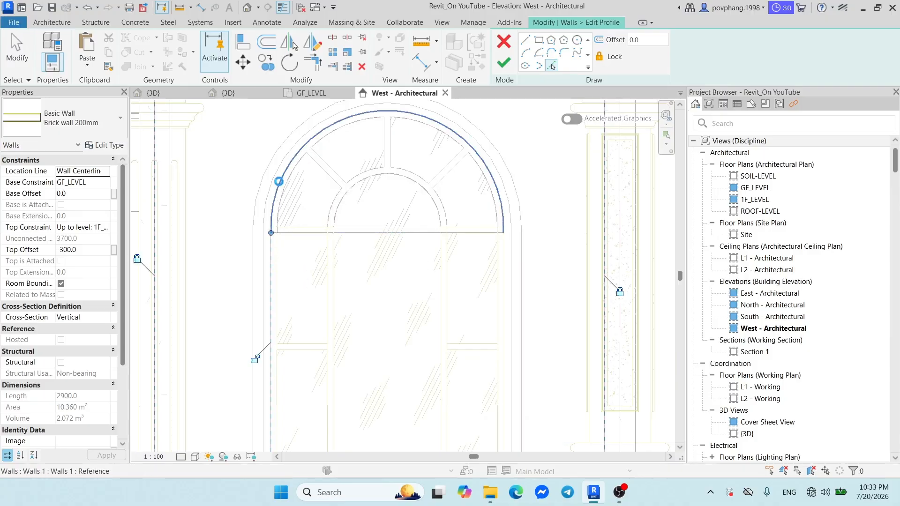
left_click(278, 182)
left_click(505, 269)
scroll(506, 253, "down", 2)
middle_click_drag(507, 244, 492, 123)
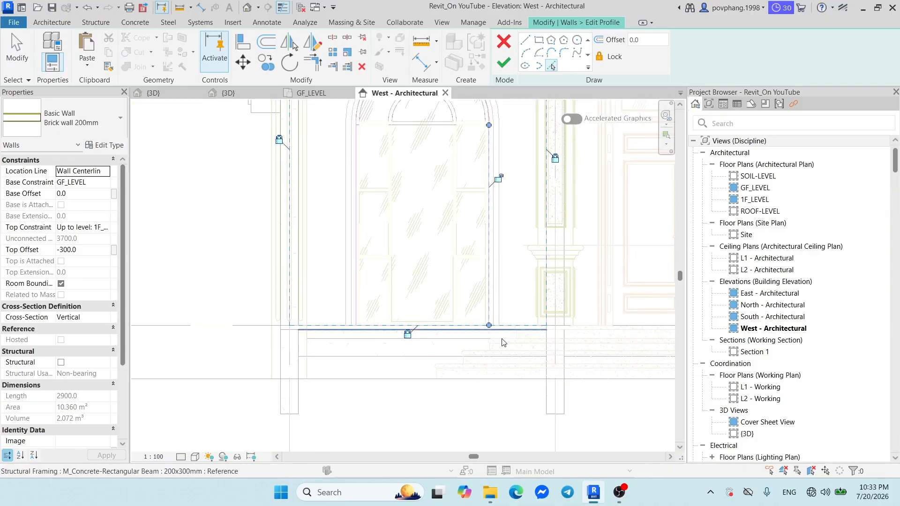
scroll(501, 341, "up", 2)
key("Escape")
key("Escape")
Try to trim the wall profile's base line to a corner with the opening's left edge.
scroll(470, 222, "down", 2)
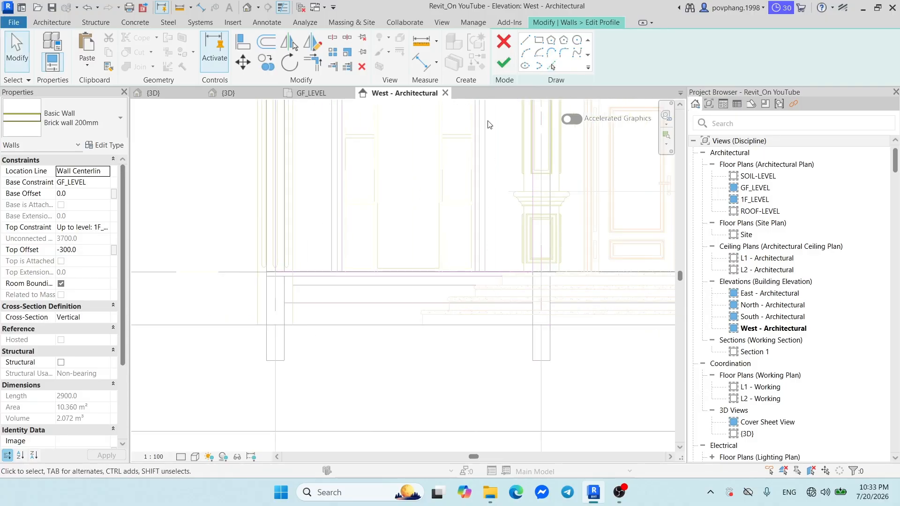
scroll(488, 123, "down", 1)
middle_click_drag(439, 221, 358, 325)
scroll(315, 347, "up", 2)
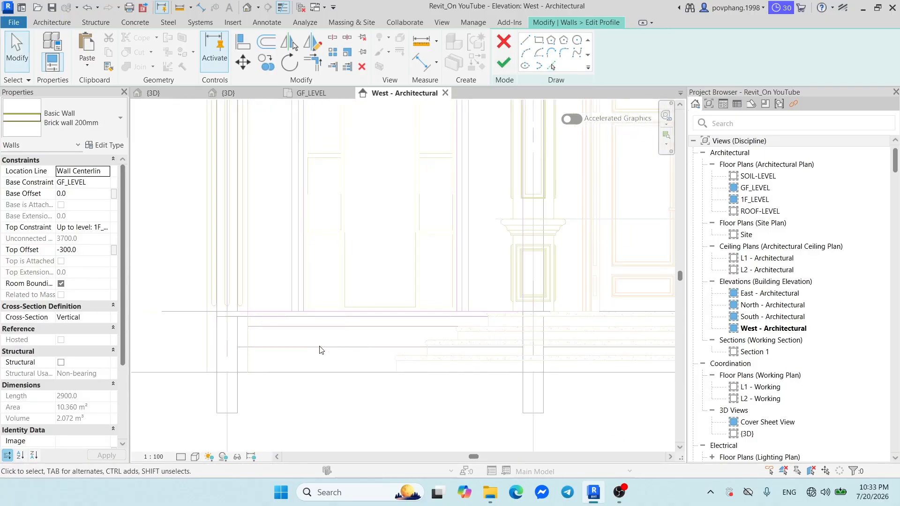
left_click(312, 63)
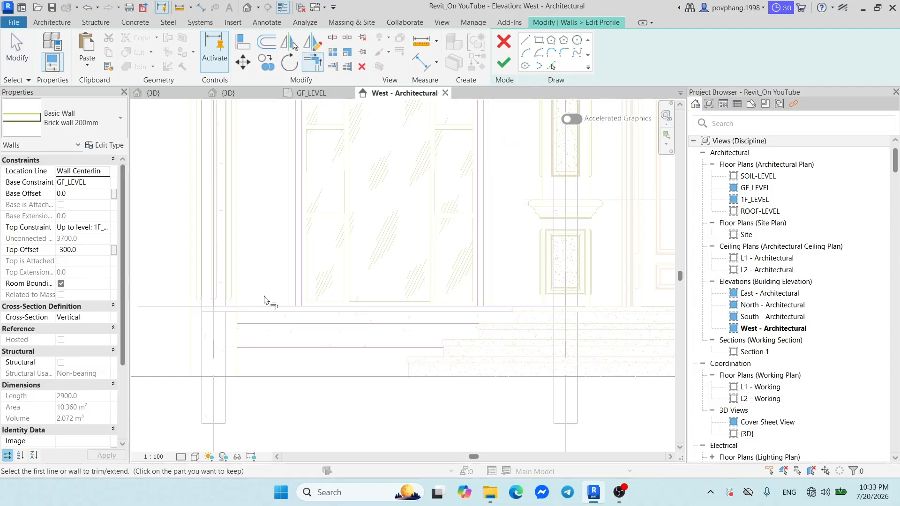
left_click(287, 306)
left_click(302, 293)
key("Escape")
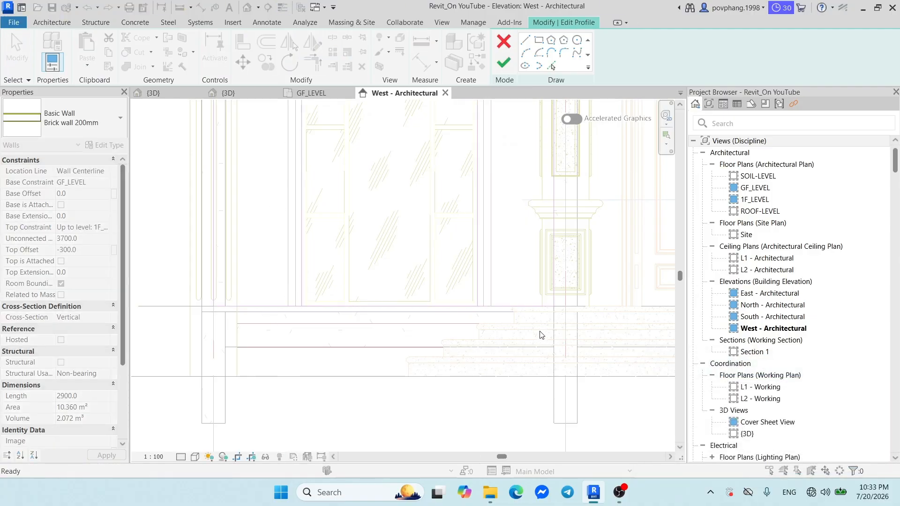
Split the base line at both opening edges with Delete Inner Segment enabled, and try to finish the wall profile sketch.
left_click(332, 38)
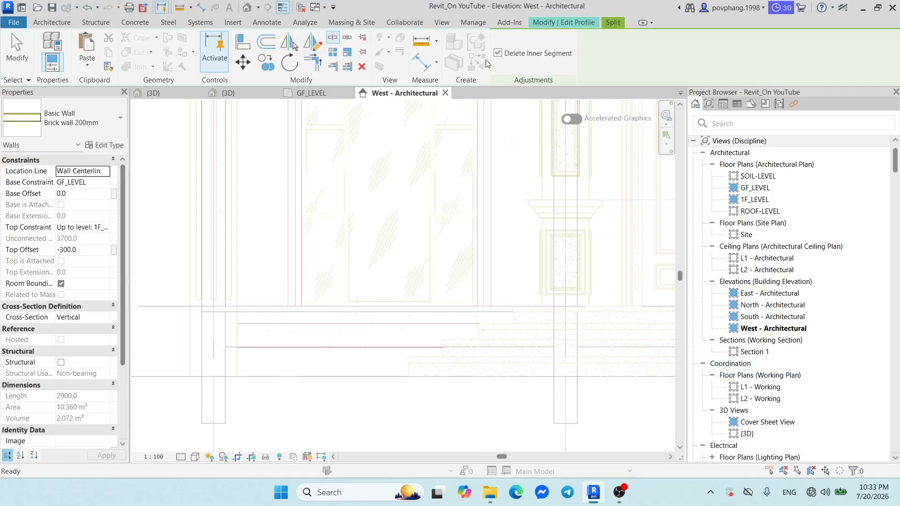
left_click(303, 306)
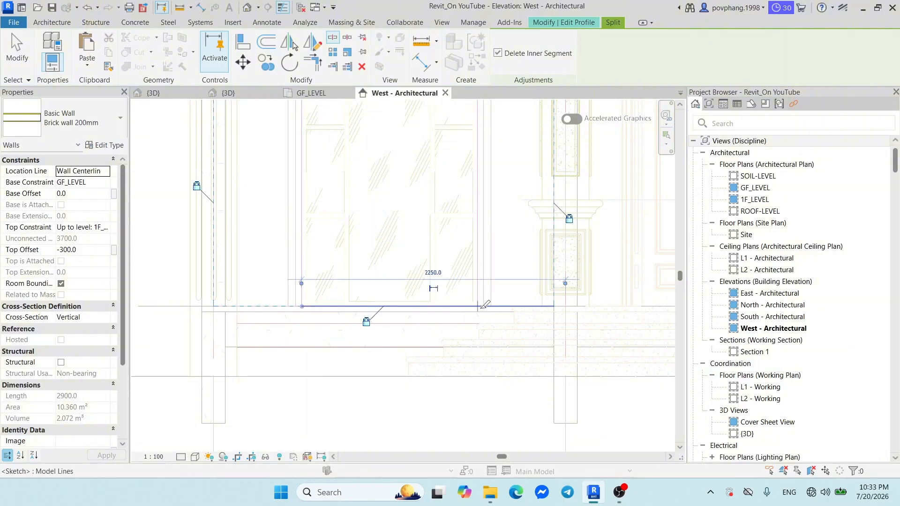
left_click(479, 306)
scroll(427, 259, "down", 5)
middle_click_drag(425, 212, 398, 263)
key("Escape")
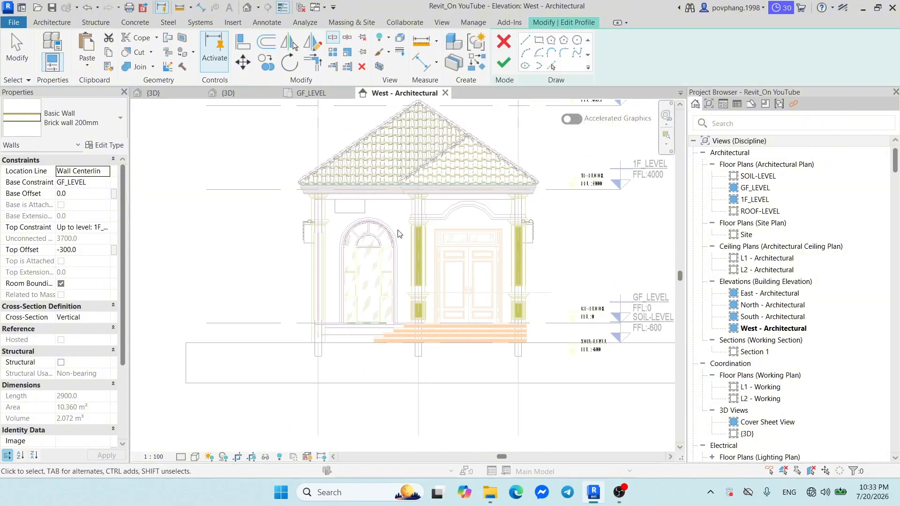
scroll(403, 226, "up", 2)
left_click(503, 63)
left_click(834, 459)
Delete the arch curve and the opening's right vertical edge from the wall profile.
scroll(394, 263, "up", 5)
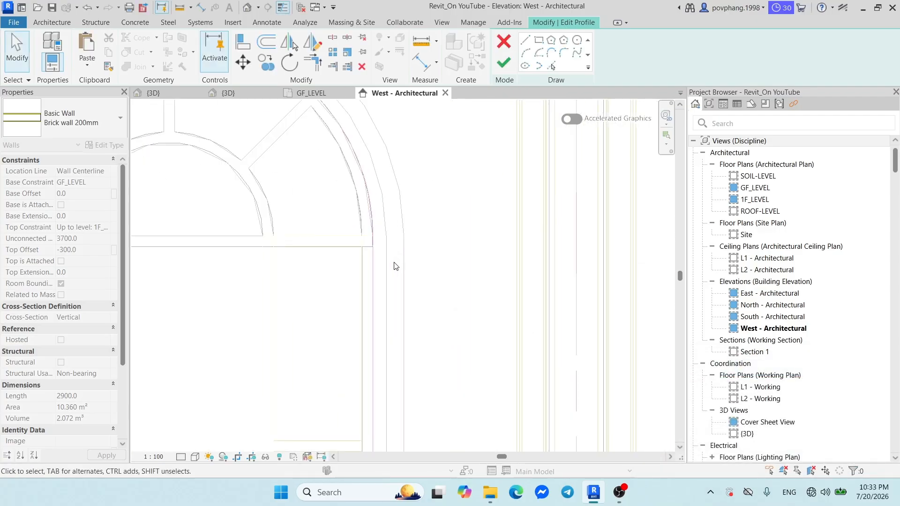
left_click(375, 261)
scroll(381, 242, "up", 5)
scroll(370, 208, "up", 5)
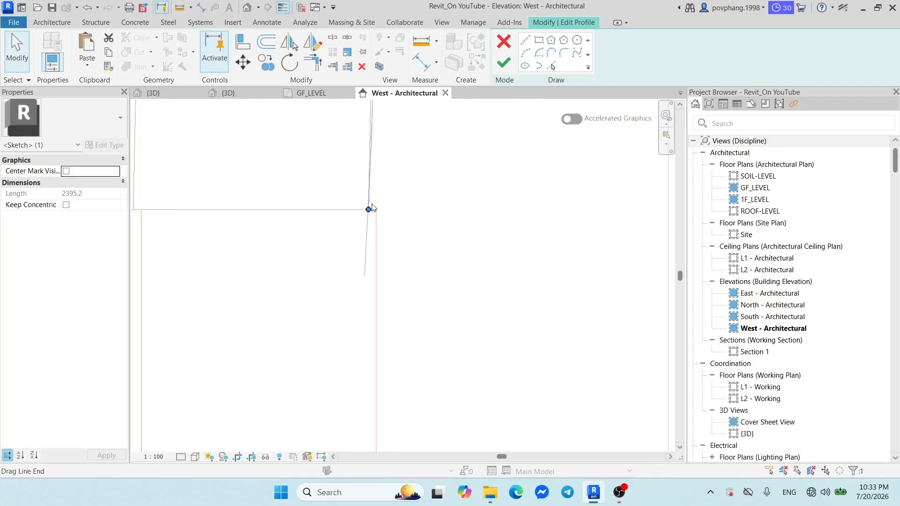
key("Delete")
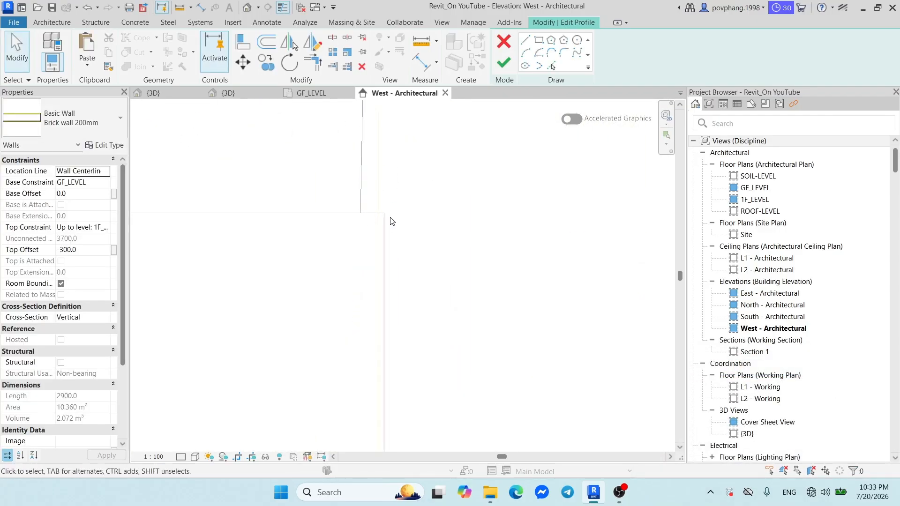
left_click(387, 223)
scroll(390, 222, "down", 3)
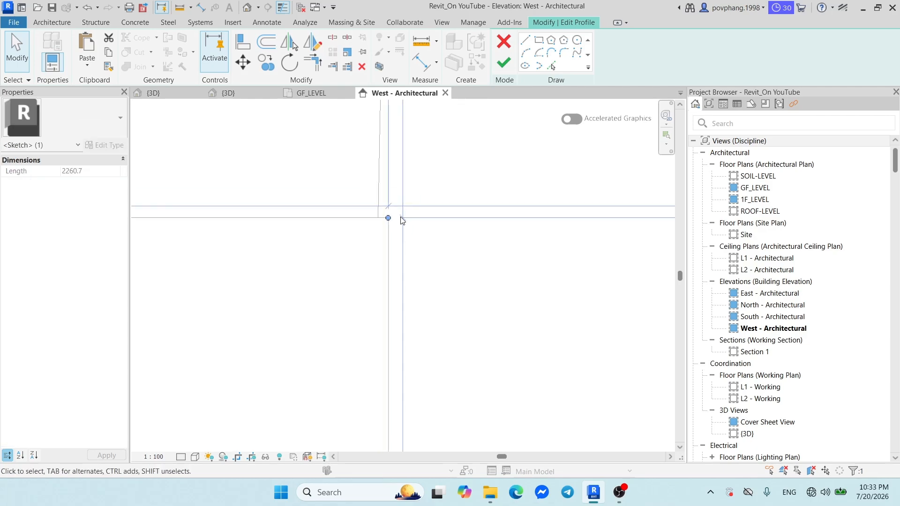
key("Delete")
scroll(387, 221, "up", 1)
scroll(397, 210, "down", 7)
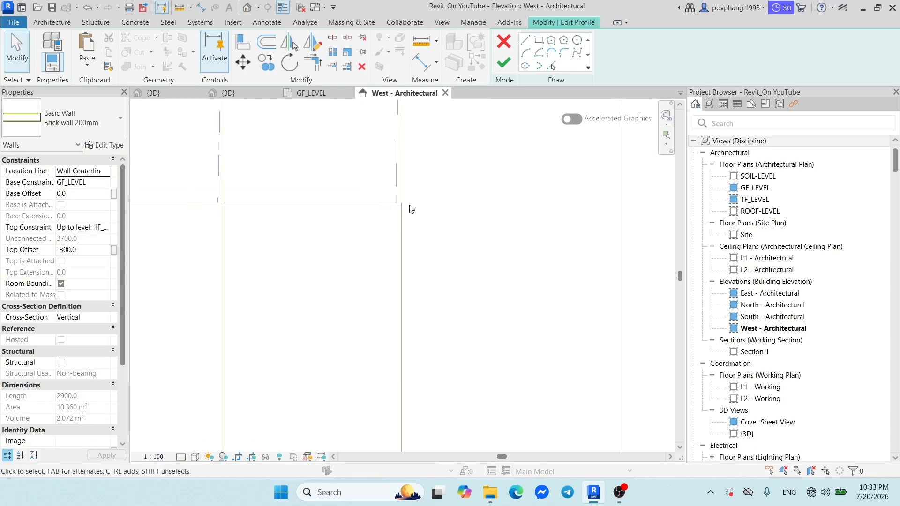
scroll(415, 207, "up", 2)
scroll(407, 199, "up", 5)
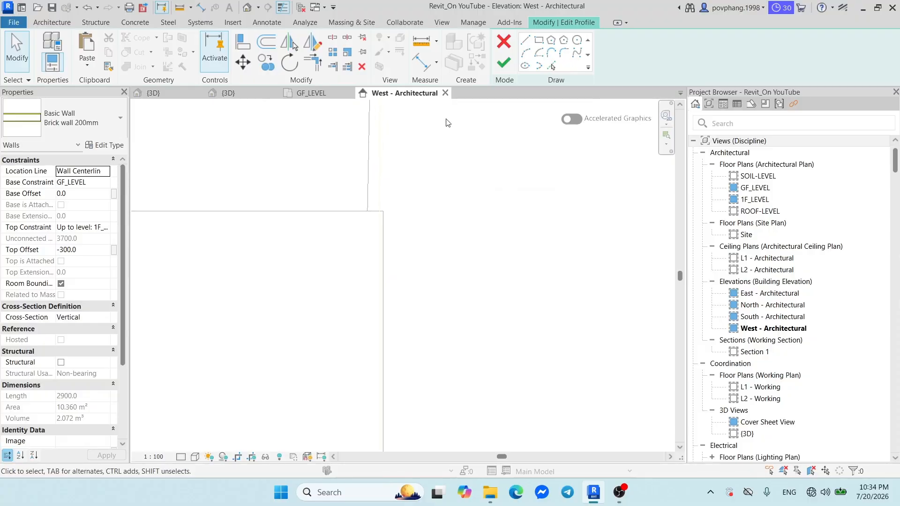
Pick the opening's right edge and arch curve again with Pick Lines, and try to finish the profile sketch.
left_click(548, 60)
scroll(466, 212, "down", 3)
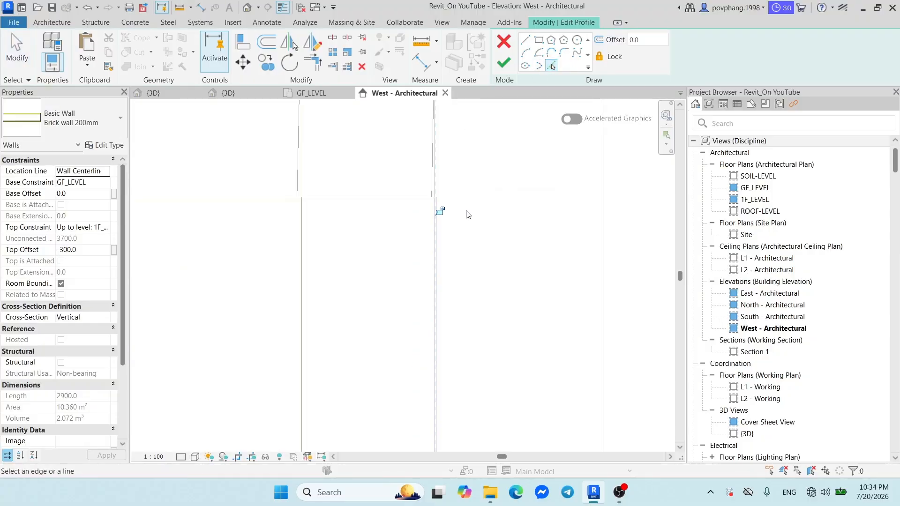
scroll(474, 218, "up", 5)
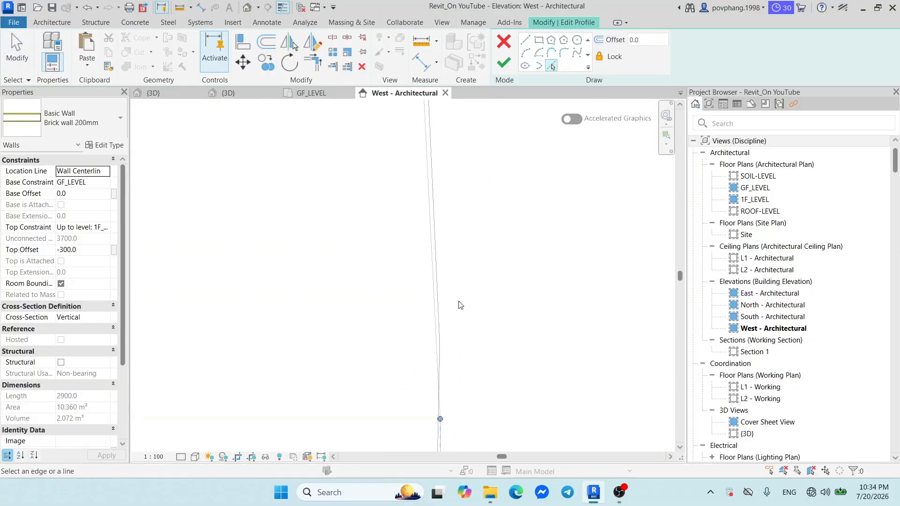
scroll(544, 253, "down", 6)
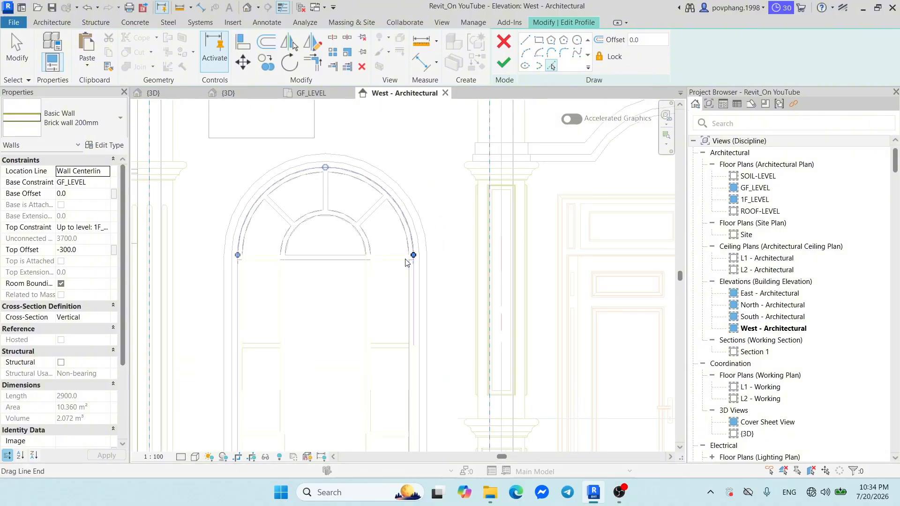
middle_click_drag(424, 245, 422, 245)
scroll(288, 257, "up", 6)
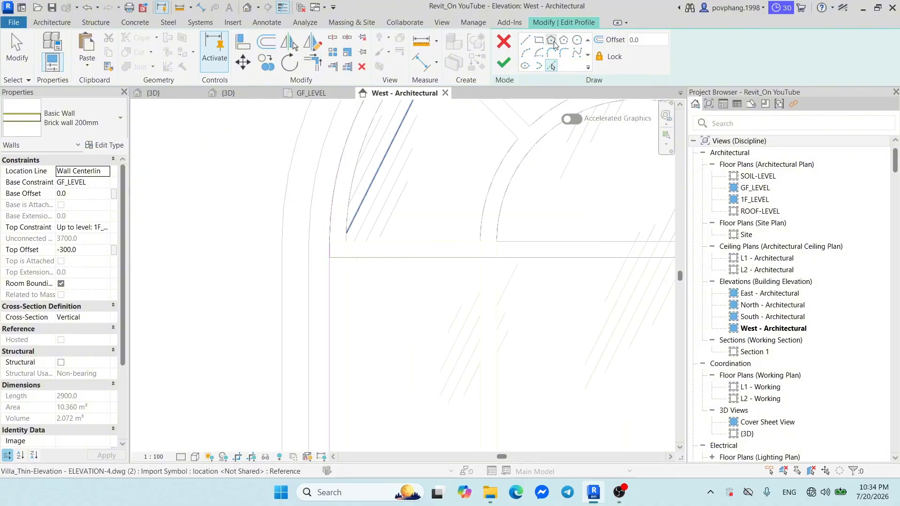
left_click(500, 69)
scroll(356, 213, "down", 6)
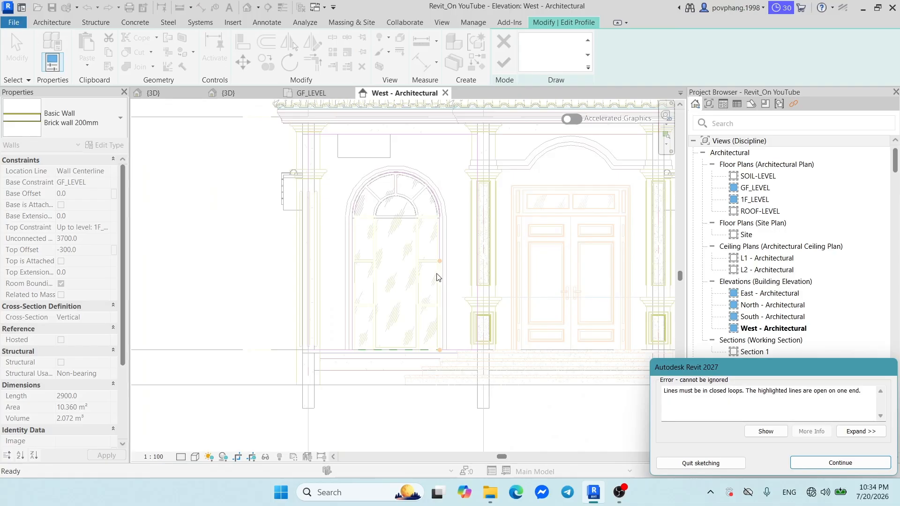
scroll(440, 273, "up", 3)
key("Escape")
Pick the opening's full-height right edge as a profile line and leave the Pick Lines tool.
left_click(436, 244)
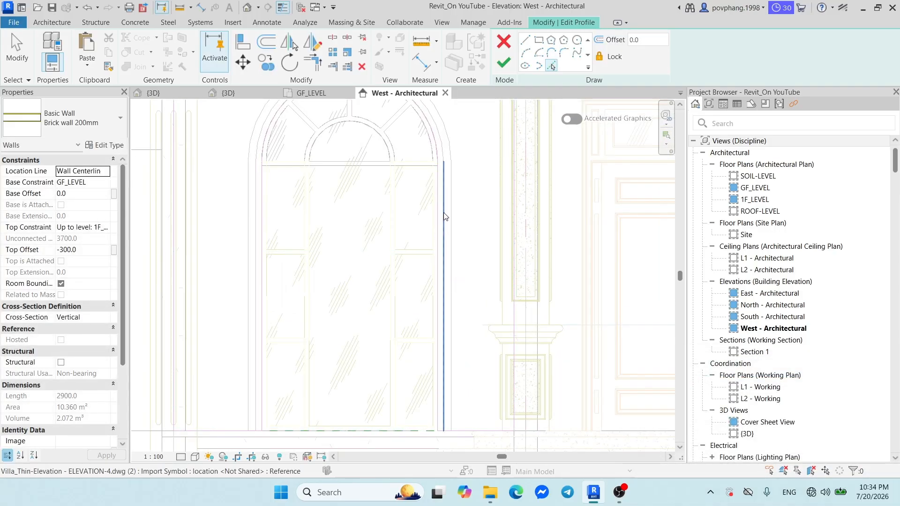
key("Escape")
left_click(440, 184)
left_click(492, 253)
middle_click_drag(483, 262, 484, 182)
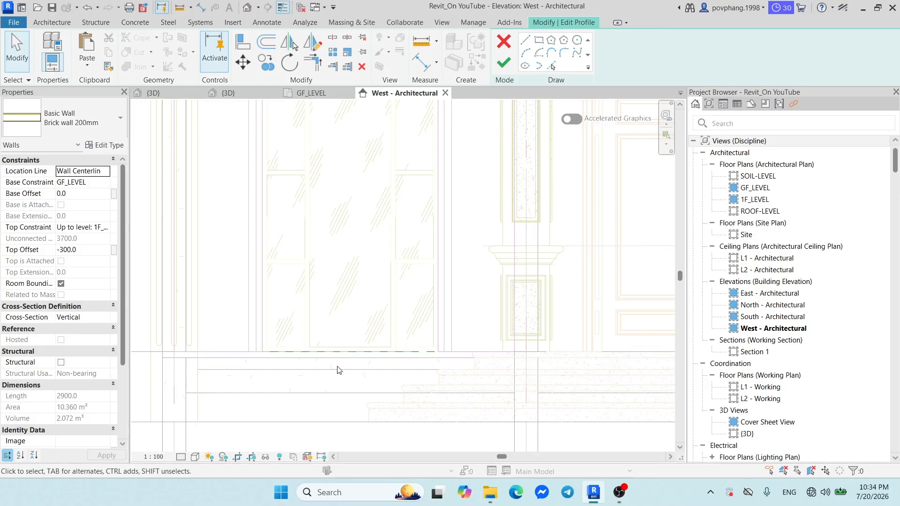
Check the chain of connected profile lines and the line along the opening's base, and try finishing the sketch again.
scroll(283, 278, "down", 2)
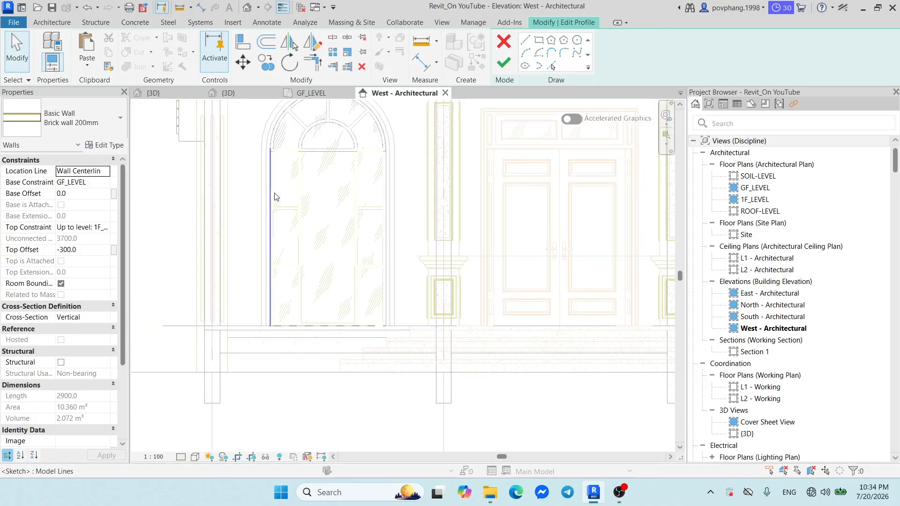
key("Tab")
left_click(274, 197)
scroll(317, 298, "down", 2)
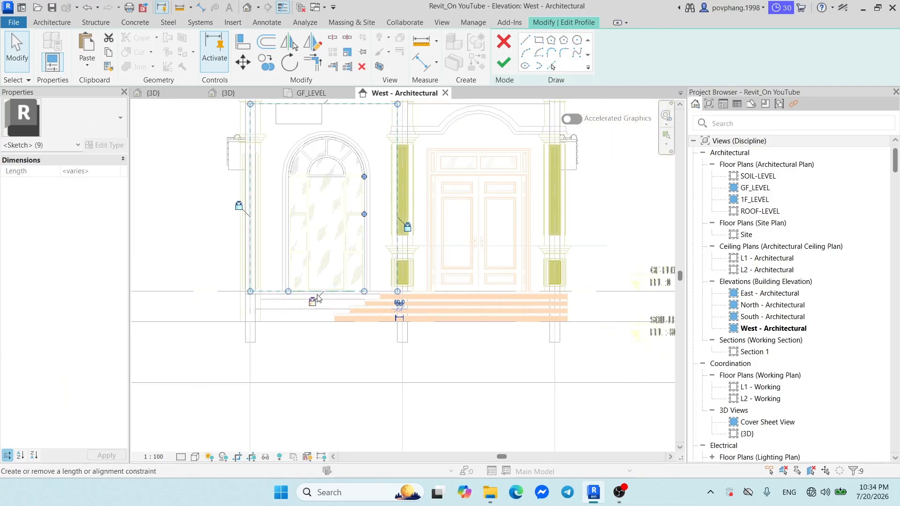
scroll(317, 298, "up", 4)
key("Escape")
left_click(315, 264)
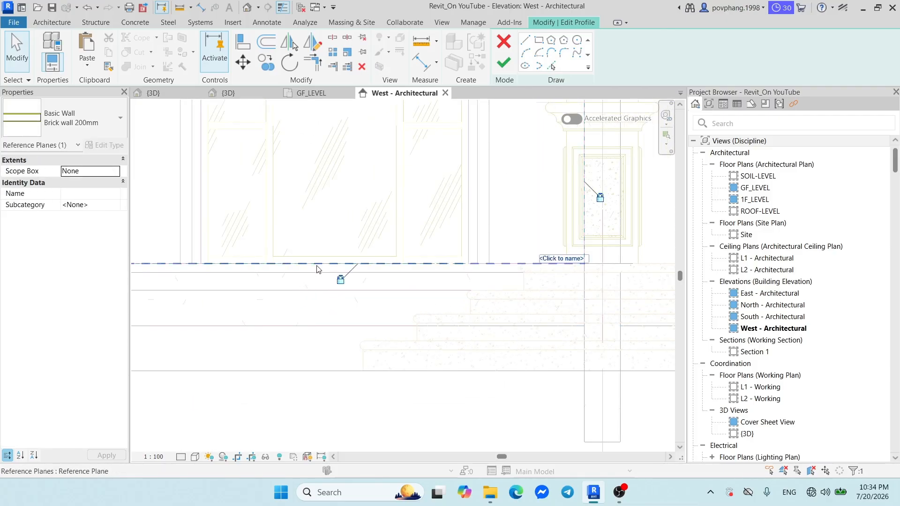
scroll(325, 261, "down", 2)
key("Escape")
left_click(504, 63)
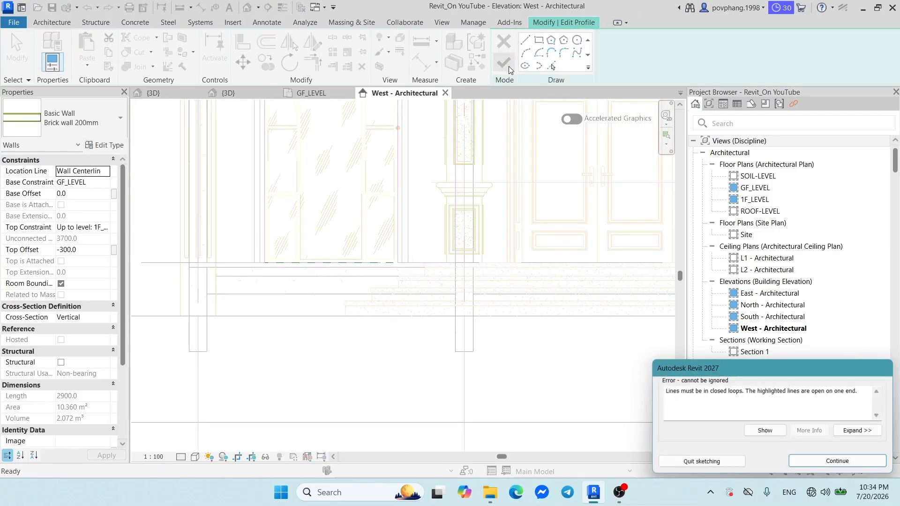
key("Escape")
Examine where the wall profile lines meet at the opening's lower right corner and at the arch's left end.
scroll(396, 132, "up", 3)
left_click(395, 131)
scroll(396, 128, "up", 4)
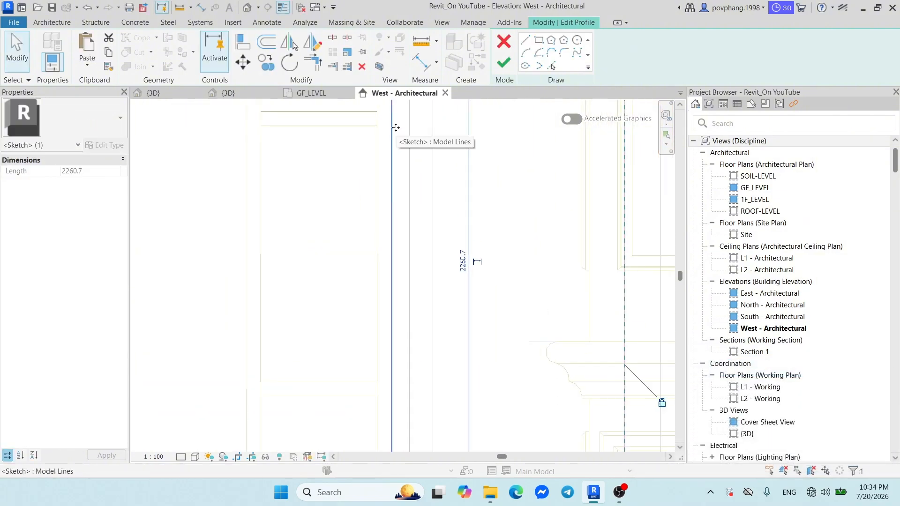
scroll(377, 187, "down", 8)
scroll(379, 307, "up", 5)
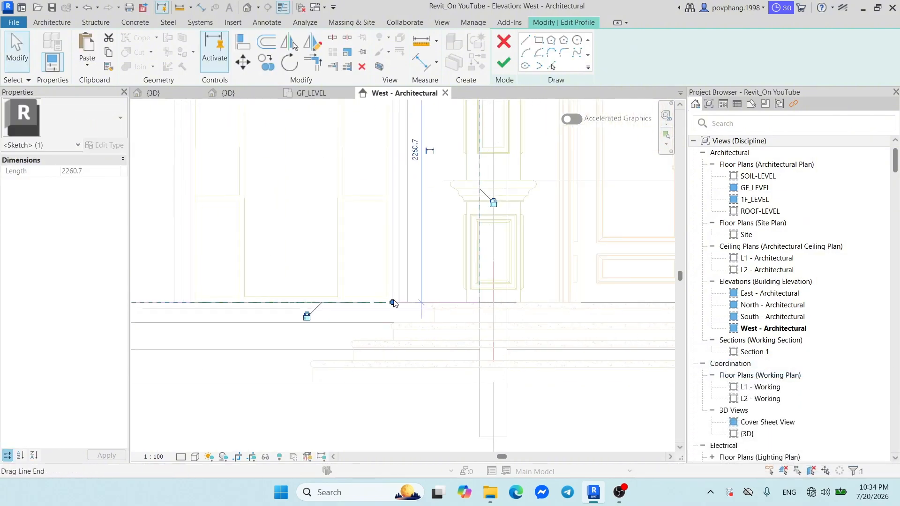
scroll(393, 307, "up", 5)
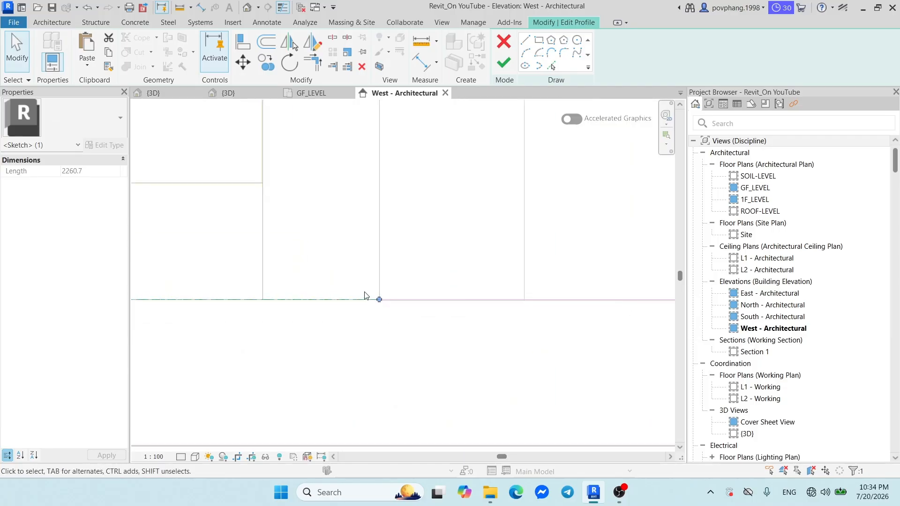
scroll(359, 294, "up", 3)
scroll(337, 285, "up", 5)
left_click(275, 234)
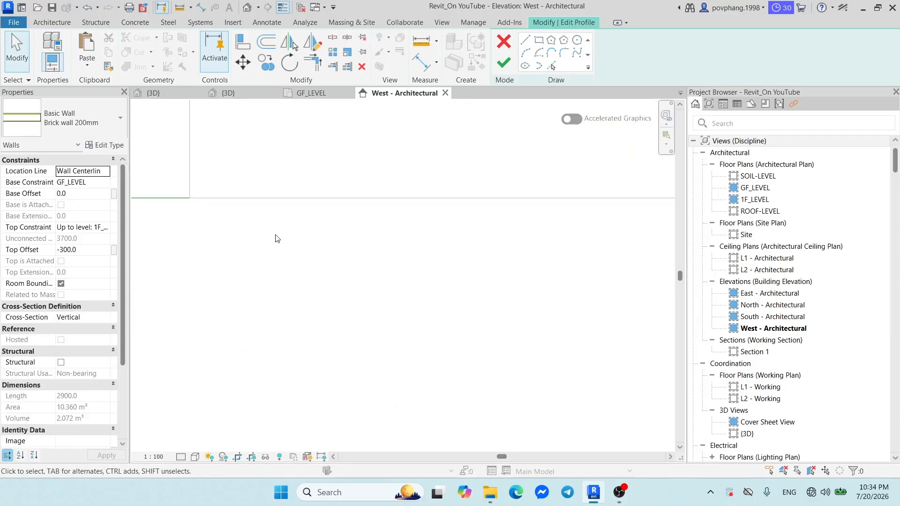
left_click(218, 201)
scroll(179, 186, "up", 4)
scroll(231, 241, "up", 5)
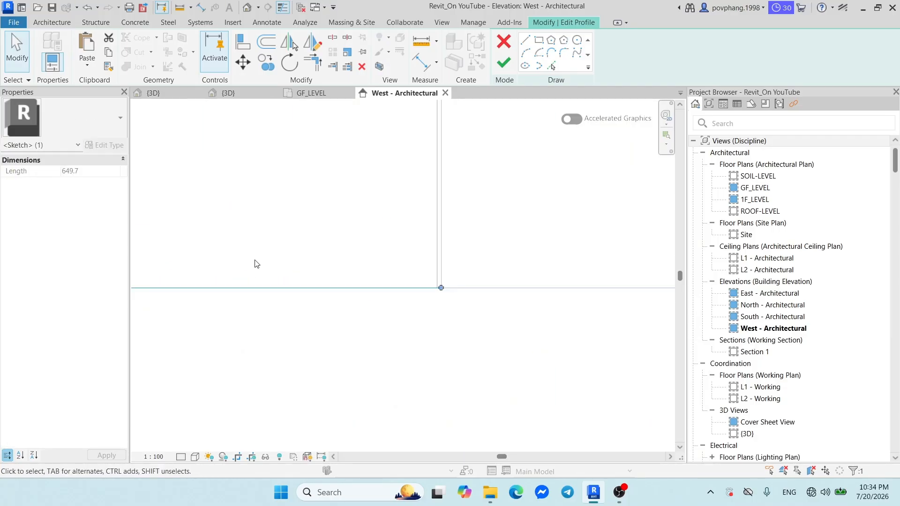
scroll(476, 283, "down", 3)
left_click(457, 299)
scroll(464, 284, "up", 5)
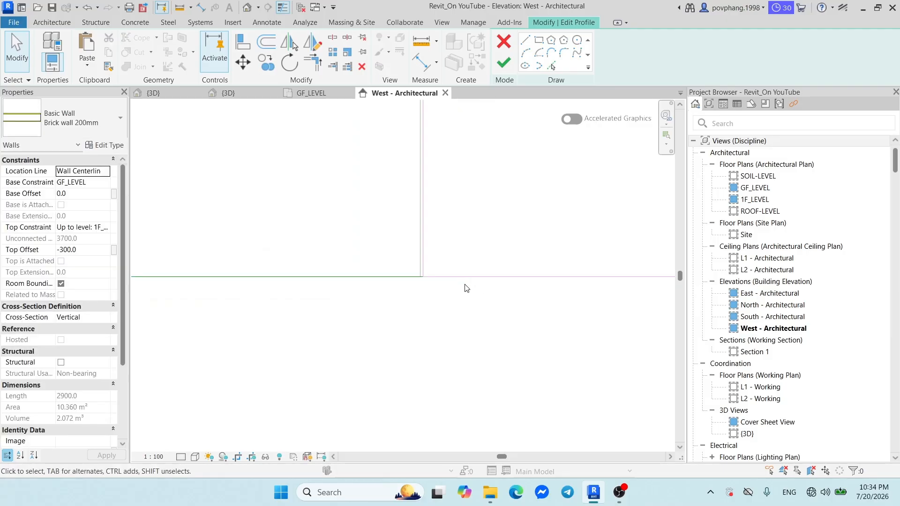
scroll(464, 300, "down", 7)
scroll(473, 316, "down", 6)
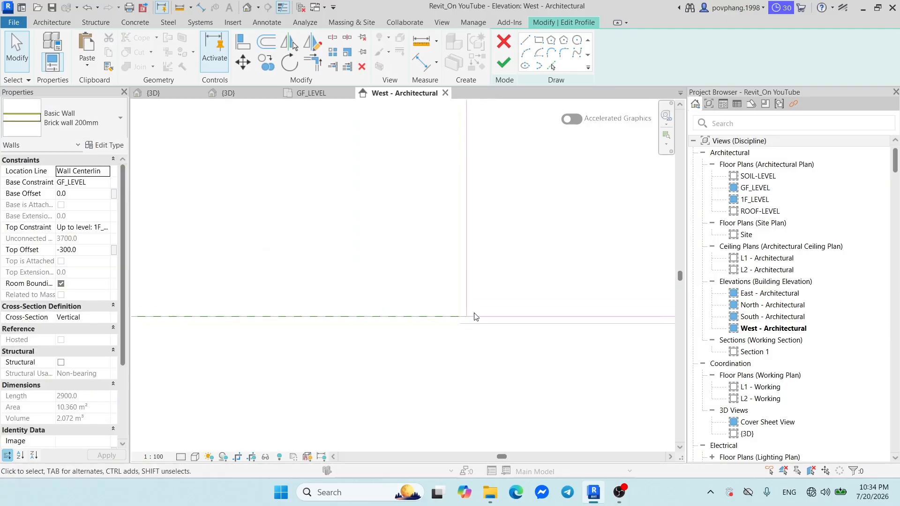
scroll(449, 203, "up", 8)
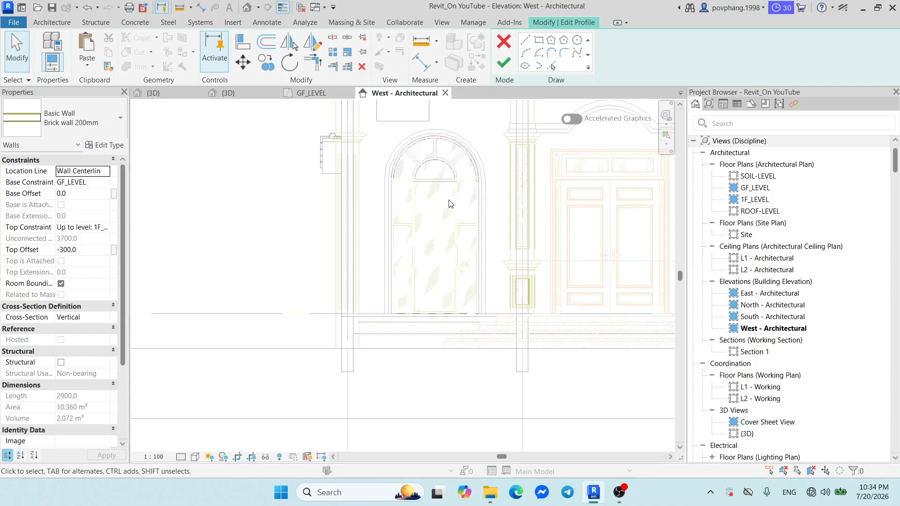
left_click(374, 154)
scroll(381, 175, "up", 1)
key("Escape")
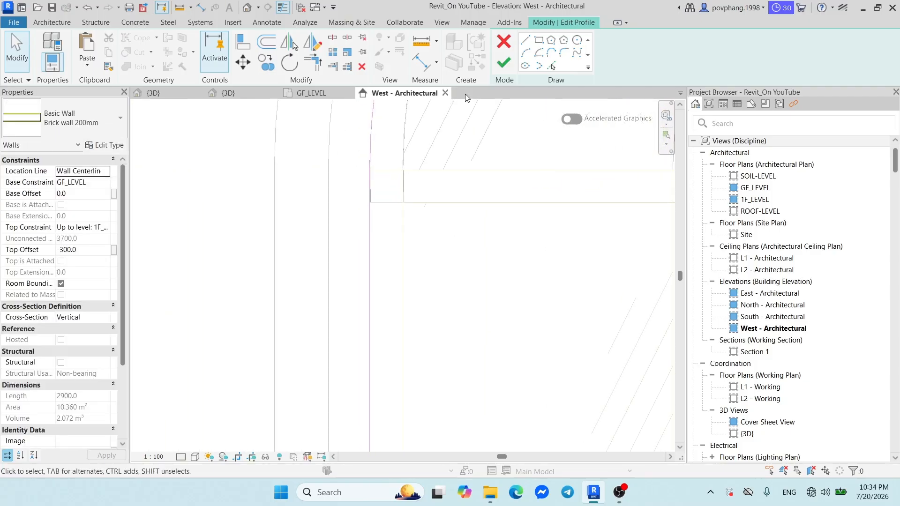
Try to finish the wall profile, and cancel the sketch, discarding its edits.
left_click(504, 63)
key("Escape")
scroll(378, 223, "down", 6)
left_click(504, 42)
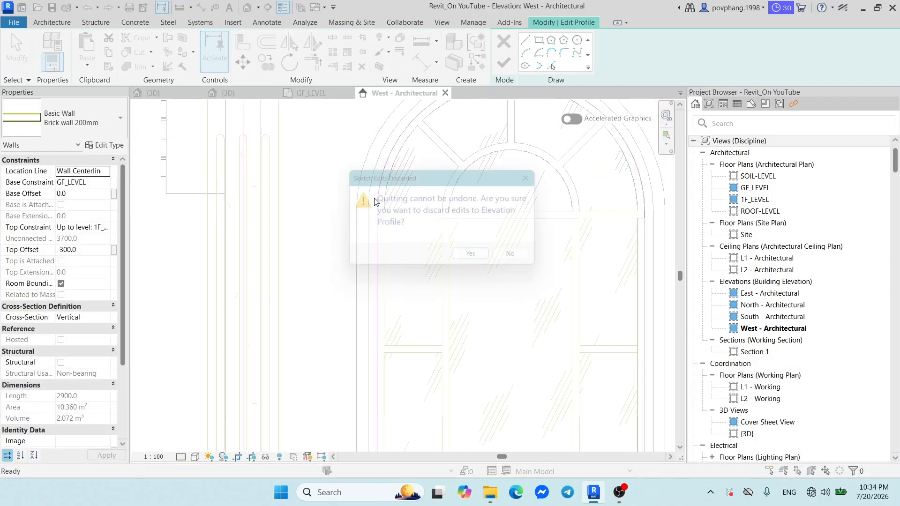
left_click(478, 259)
key("Escape")
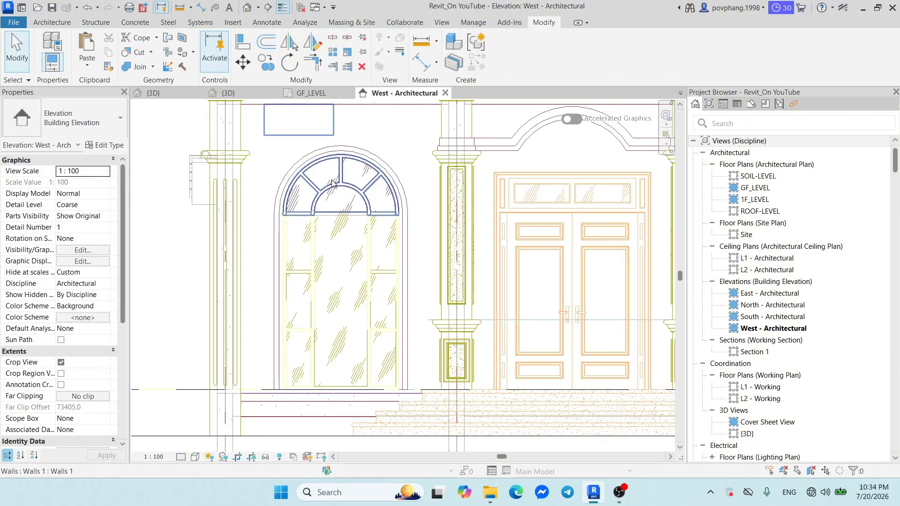
Open the brick wall's profile for editing in the 3D view, oriented to the Left side.
left_click(262, 104)
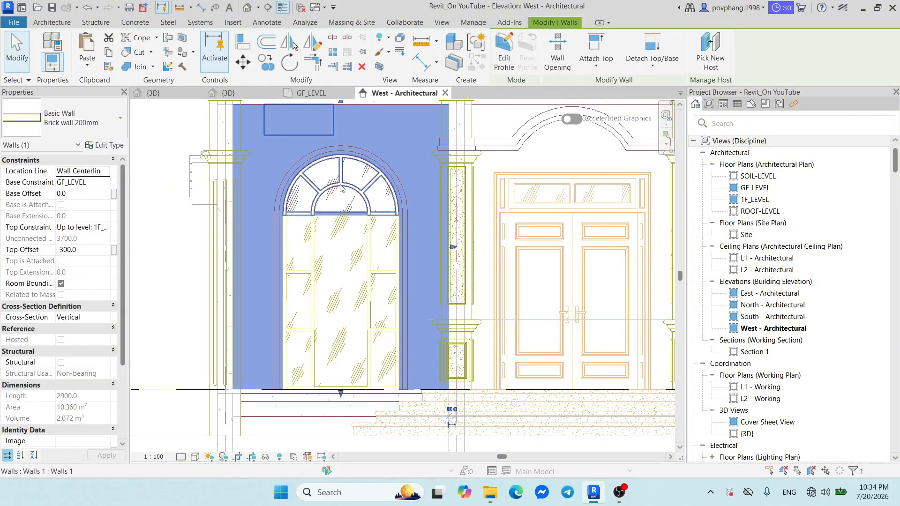
left_click(153, 92)
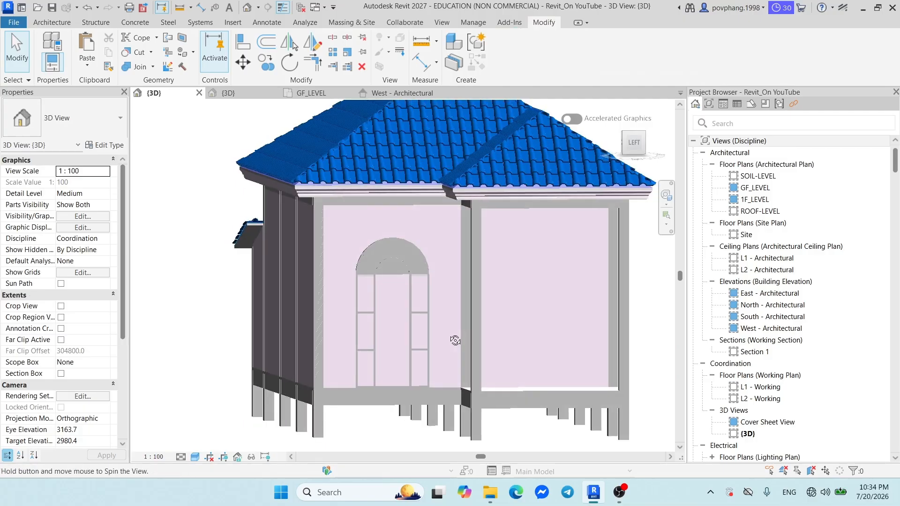
left_click(340, 207)
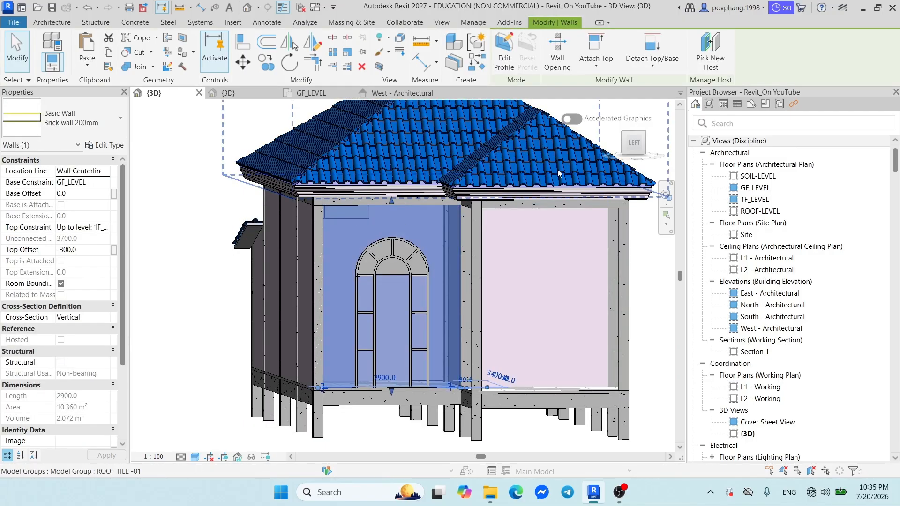
left_click(629, 143)
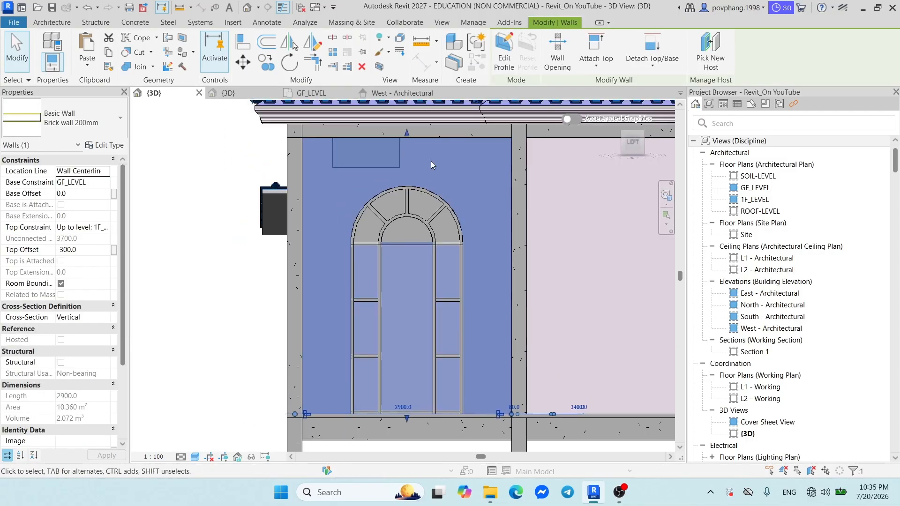
left_click(504, 49)
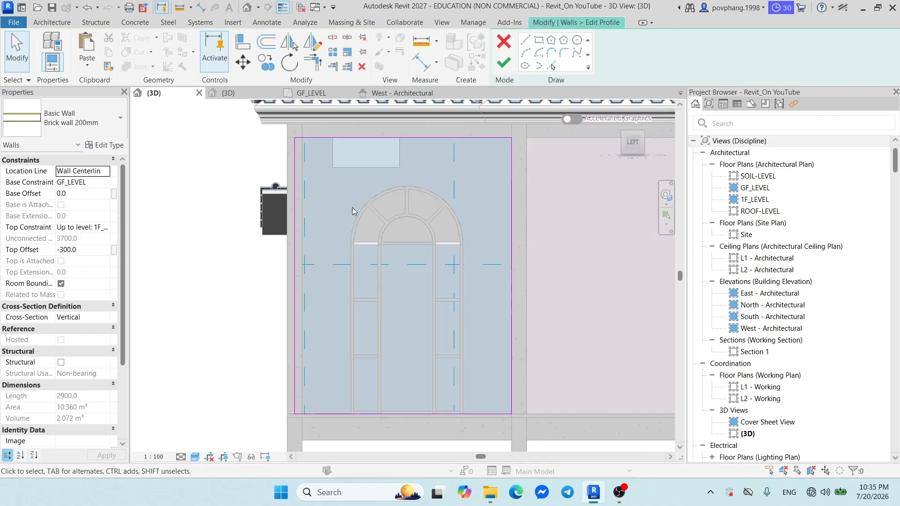
Add the window's outer arch curve and both outer vertical edges to the wall profile with Pick Lines.
middle_click_drag(372, 308, 365, 254)
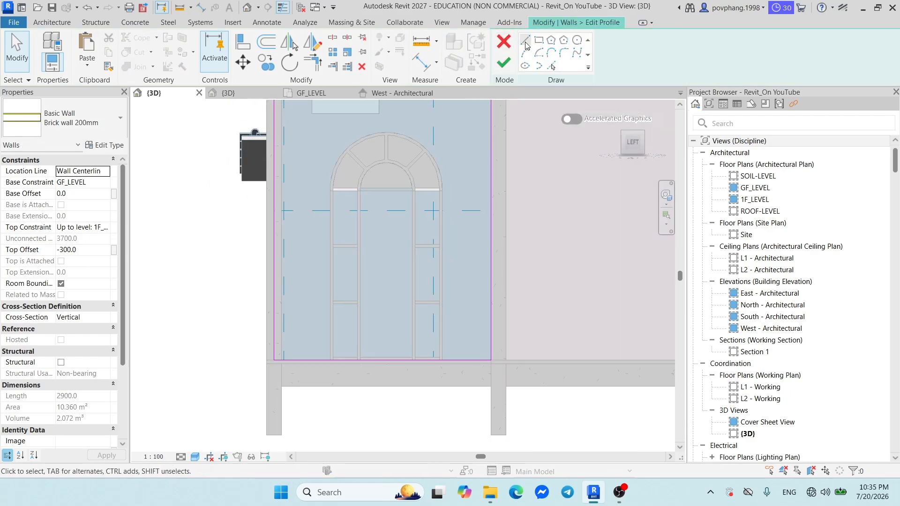
left_click(550, 66)
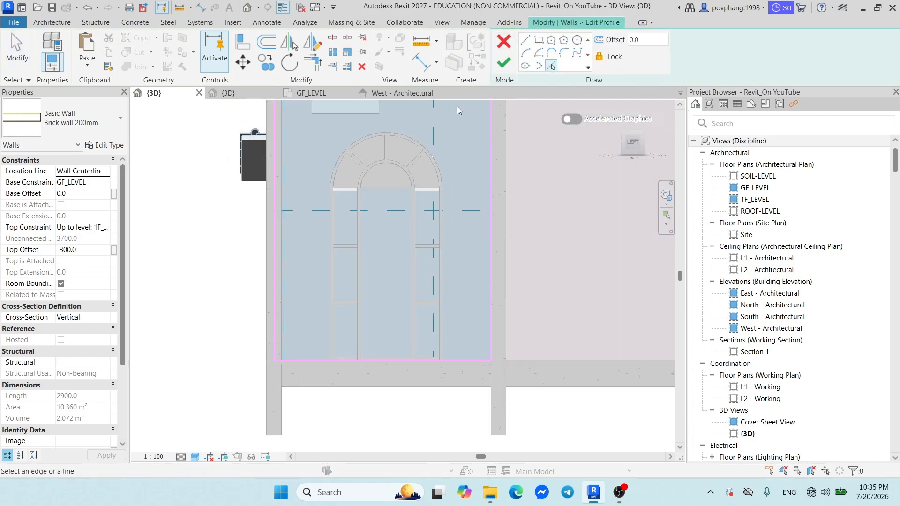
left_click(339, 153)
scroll(362, 225, "up", 2)
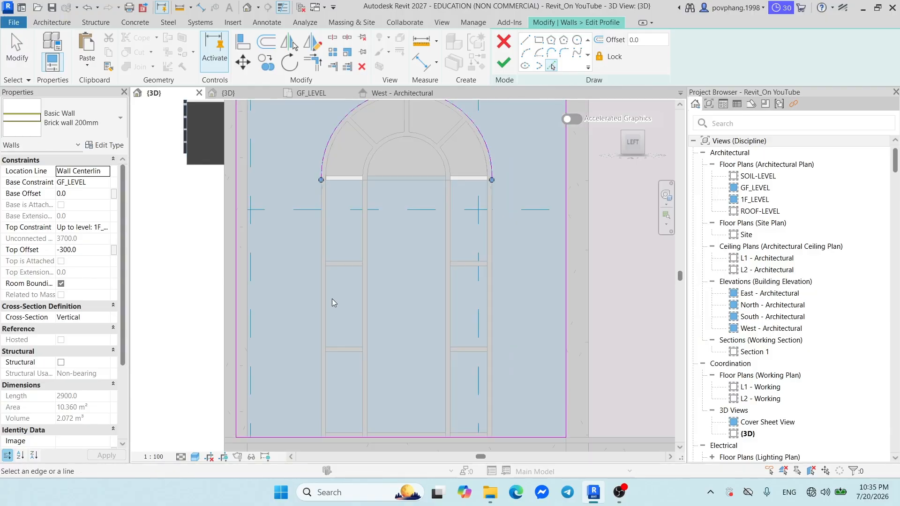
left_click(322, 319)
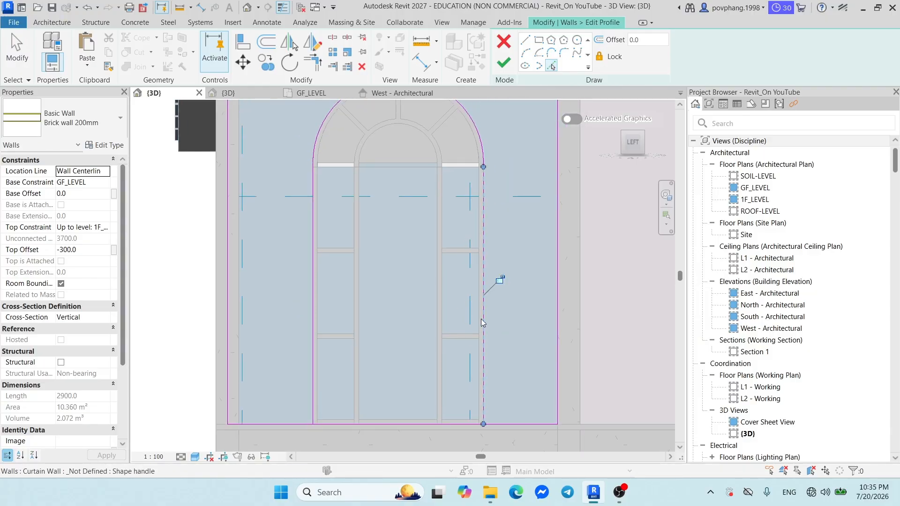
middle_click_drag(481, 319, 423, 158)
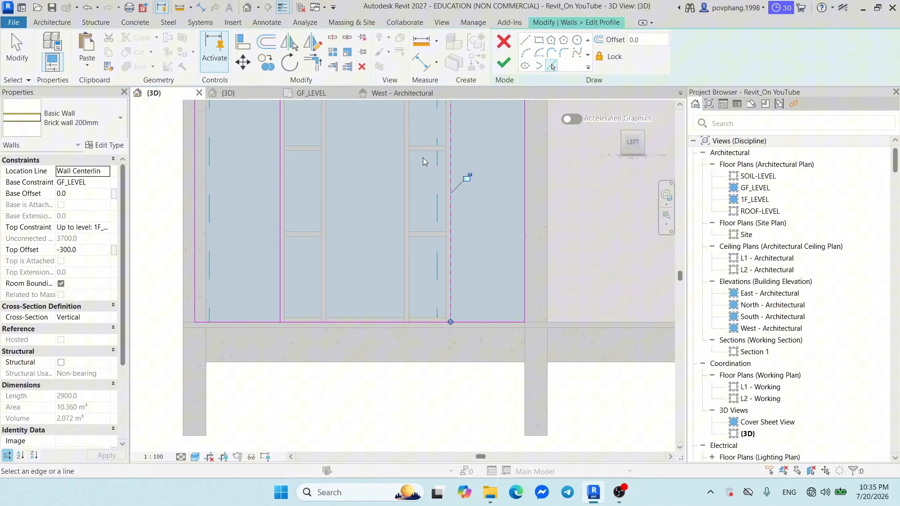
left_click(479, 323)
key("Escape")
Split the base line at both opening edges with Delete Inner Segment enabled, and try finishing the profile.
left_click(311, 65)
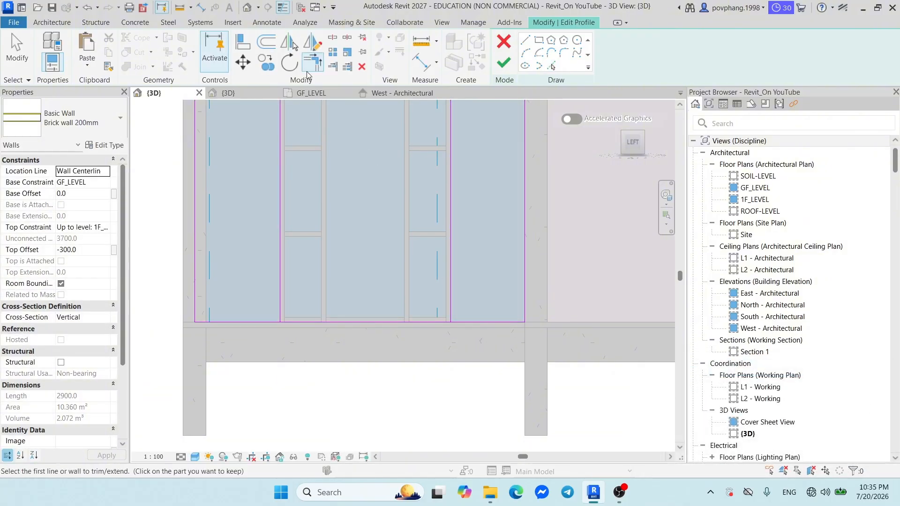
left_click(334, 38)
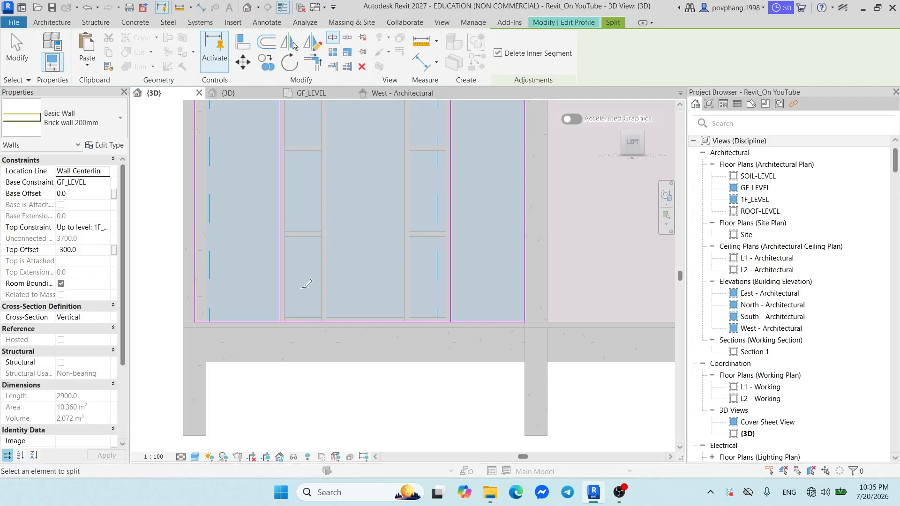
left_click(280, 323)
left_click(450, 322)
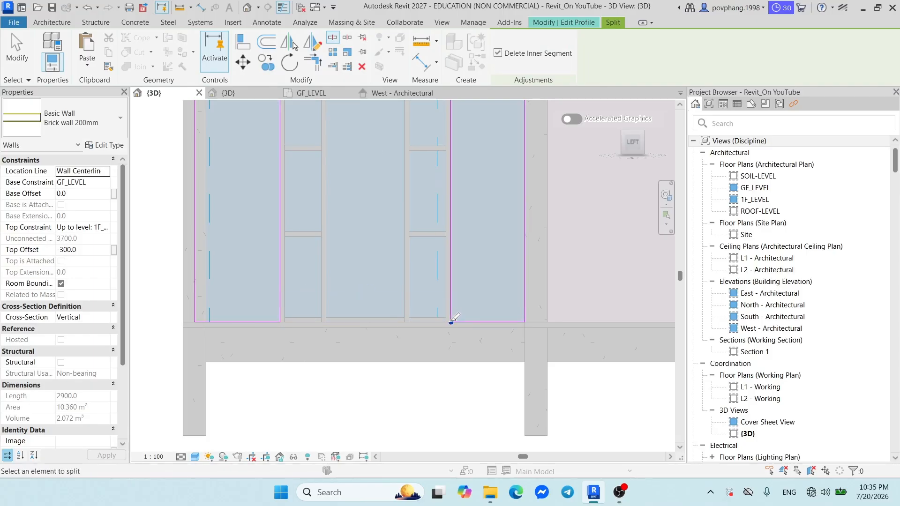
scroll(361, 279, "down", 5)
key("Escape")
left_click(503, 63)
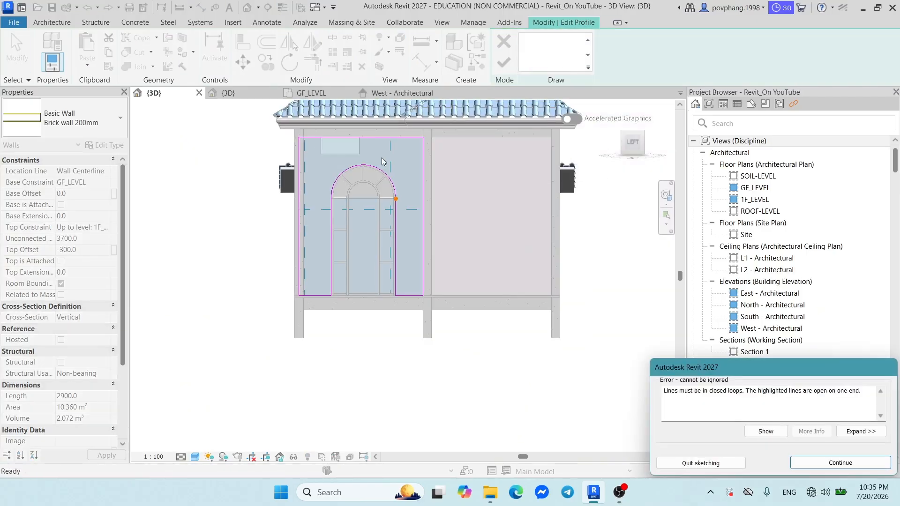
Try to stretch the arch line's right end down to the top of the right vertical profile line.
scroll(398, 184, "up", 8)
key("Return")
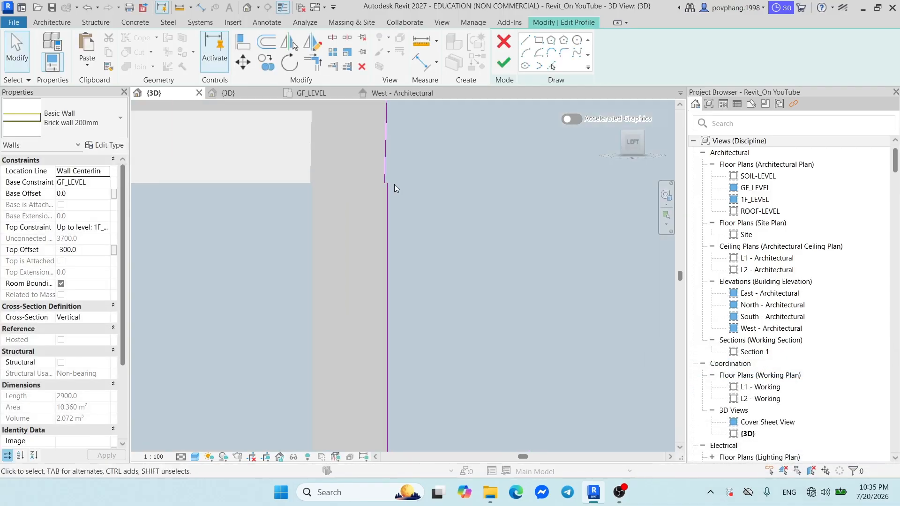
left_click(391, 175)
left_click_drag(358, 134, 373, 134)
scroll(372, 134, "down", 6)
middle_click_drag(374, 150, 385, 297)
scroll(385, 296, "down", 3)
key("Escape")
left_click(383, 262)
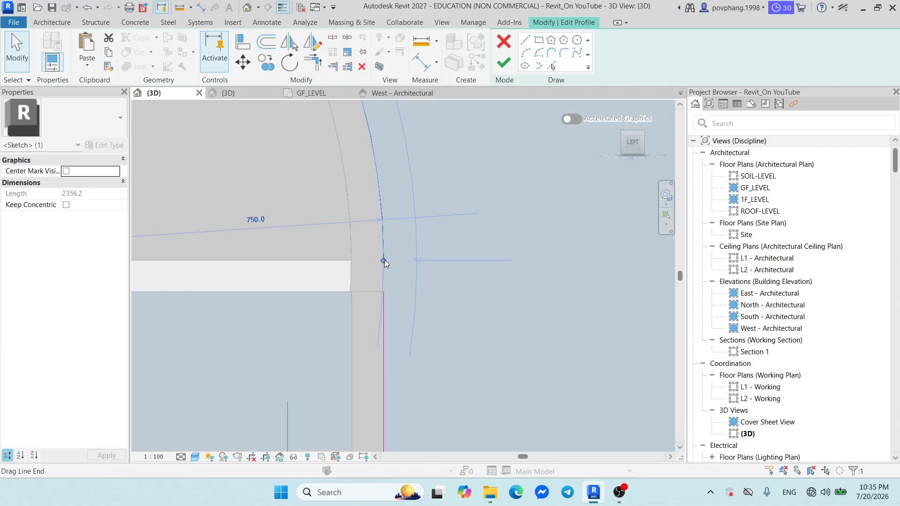
left_click_drag(384, 261, 388, 291)
key("Escape")
Delete the picked arch curve from the wall profile.
left_click(382, 228)
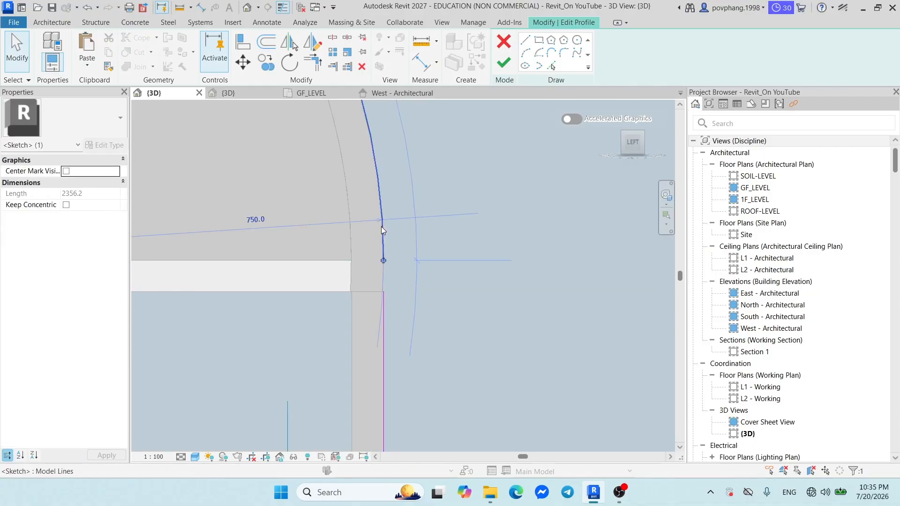
key("Delete")
scroll(418, 214, "down", 6)
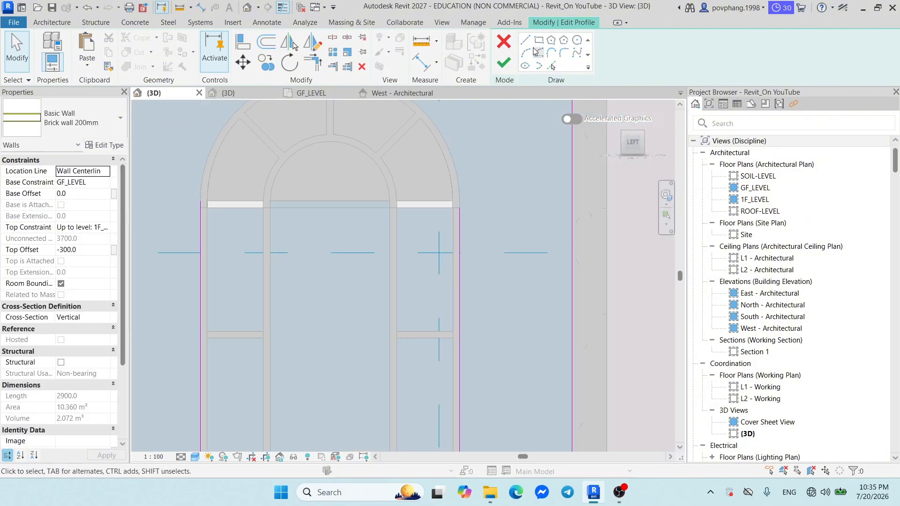
left_click(526, 53)
scroll(207, 203, "up", 3)
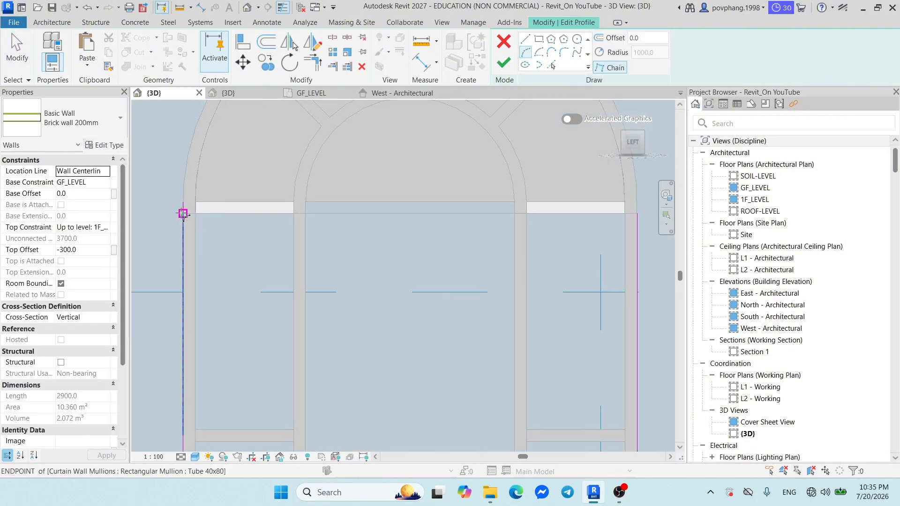
left_click(182, 201)
key("Escape")
left_click(183, 213)
scroll(438, 213, "down", 1)
Shorten the left vertical profile line so its top end meets the top of the window's straight side mullion.
scroll(216, 213, "up", 3)
key("Escape")
key("Escape")
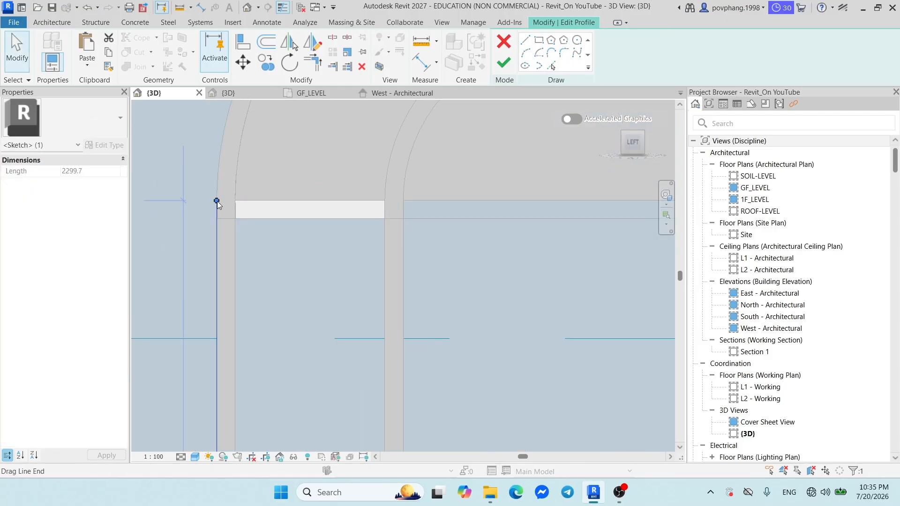
left_click(216, 234)
Draw a start-end-radius arc between the tops of both vertical profile lines, bulging upward with a radius of about 750.2 mm.
left_click(528, 56)
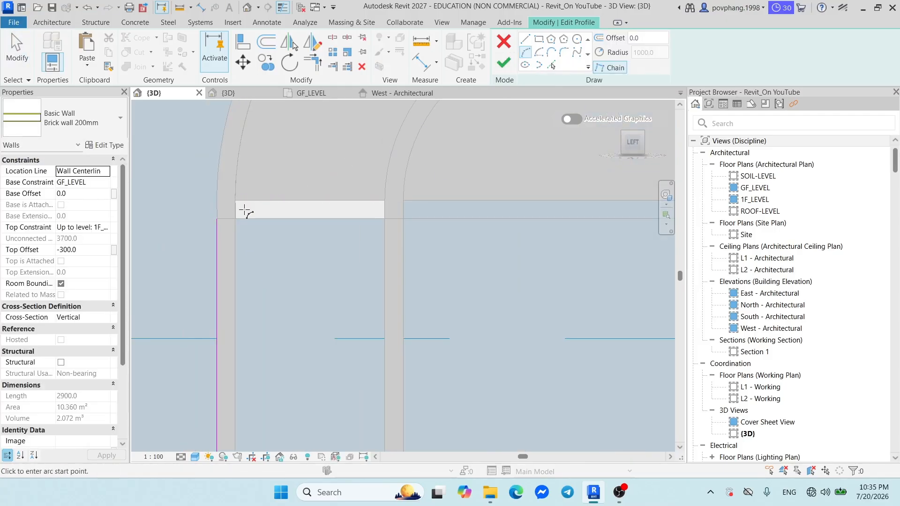
left_click(216, 219)
scroll(475, 232, "down", 2)
middle_click_drag(476, 233, 191, 253)
left_click(436, 245)
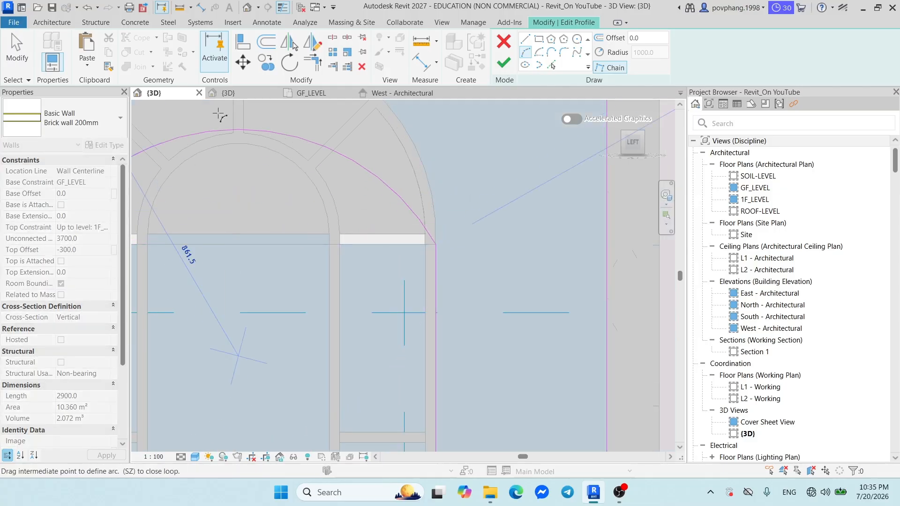
scroll(267, 154, "down", 2)
middle_click_drag(267, 154, 336, 244)
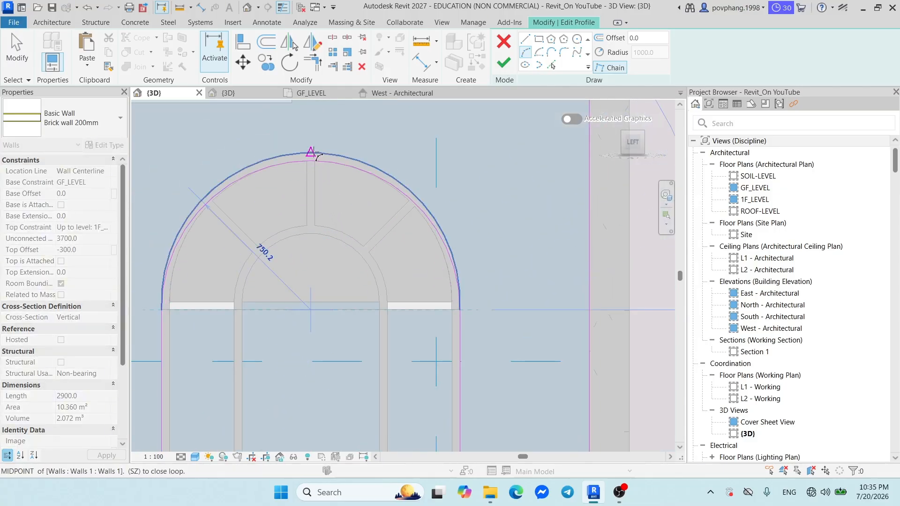
left_click(317, 156)
key("Escape")
key("Escape")
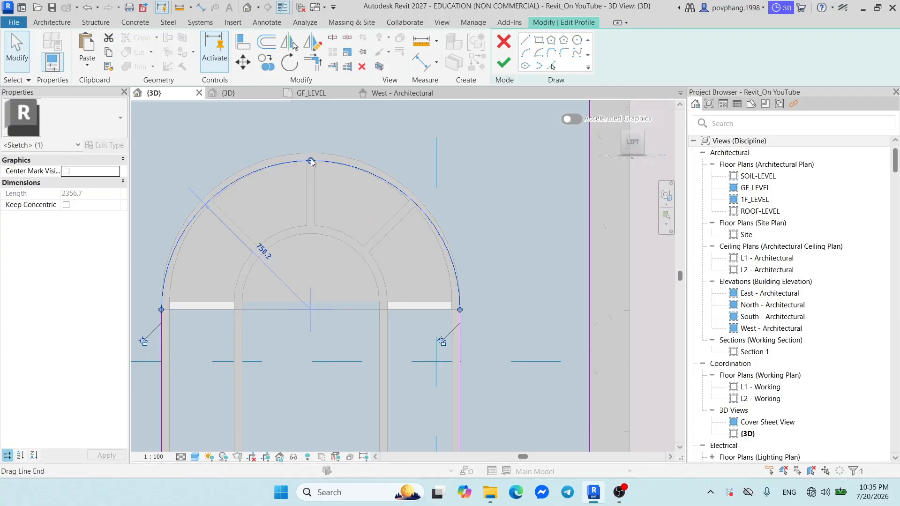
Finish the brick wall's profile edit with the closed arched opening and deselect the wall.
key("Escape")
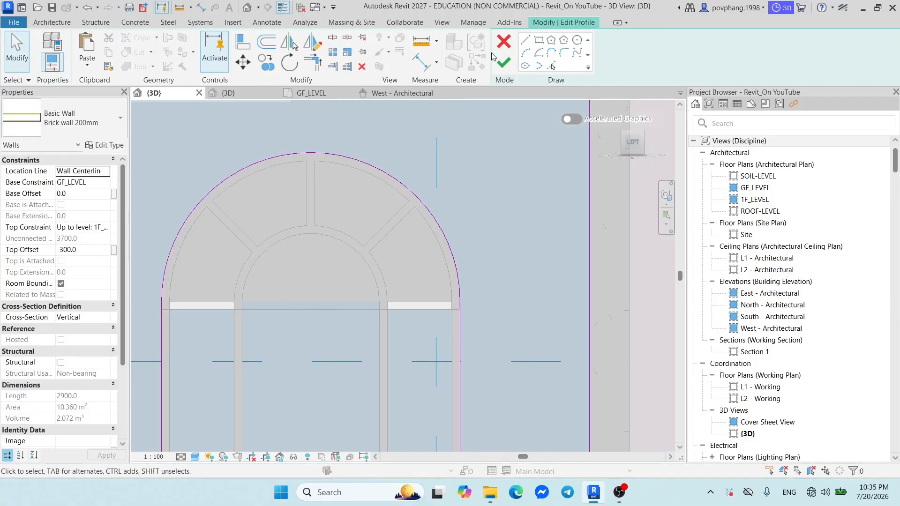
left_click(504, 63)
key("Escape")
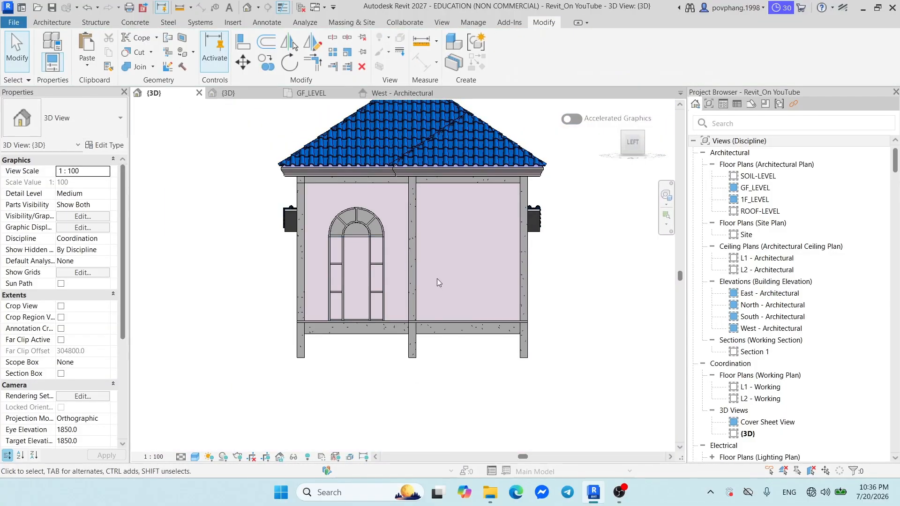
Inspect the window in its opening and check the material in the glazed curtain panel's type properties.
middle_click_drag(437, 278, 455, 311, "shift")
scroll(388, 247, "up", 5)
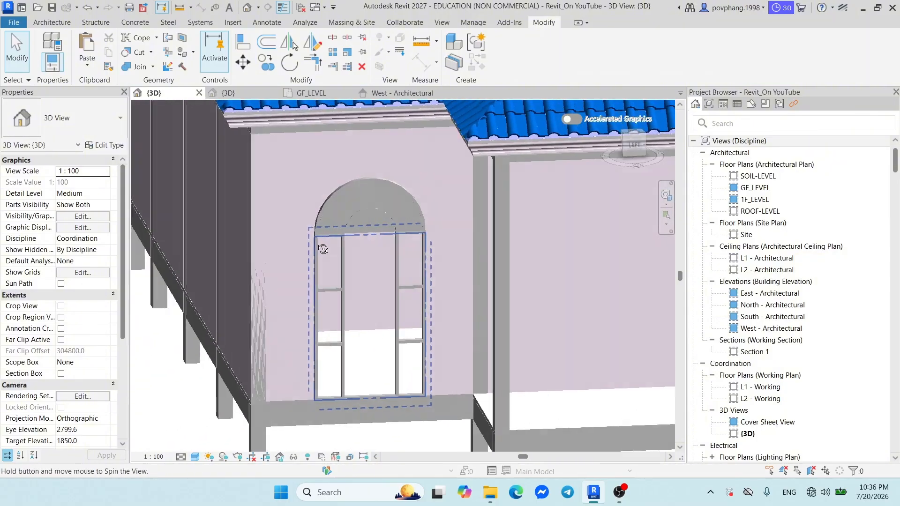
middle_click_drag(323, 248, 332, 276, "shift")
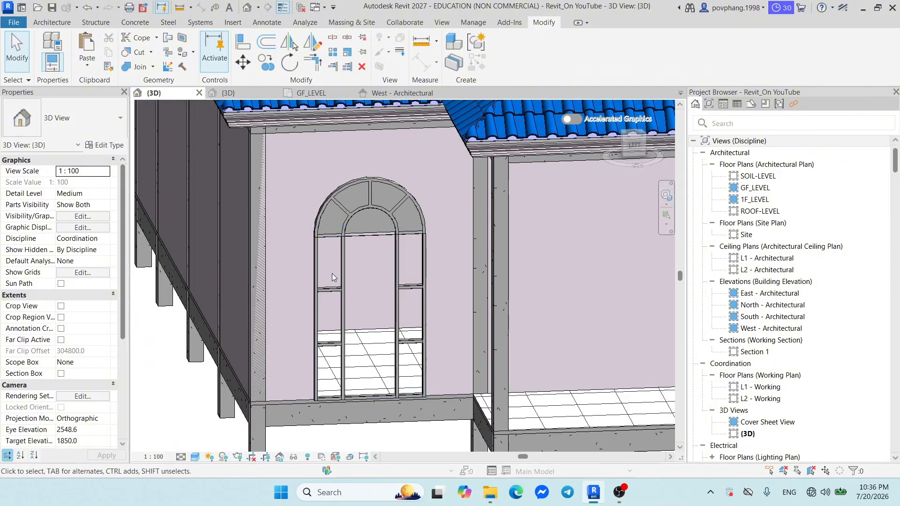
left_click(359, 232)
middle_click_drag(345, 231, 89, 223, "shift")
key("Escape")
middle_click_drag(435, 257, 385, 270, "shift")
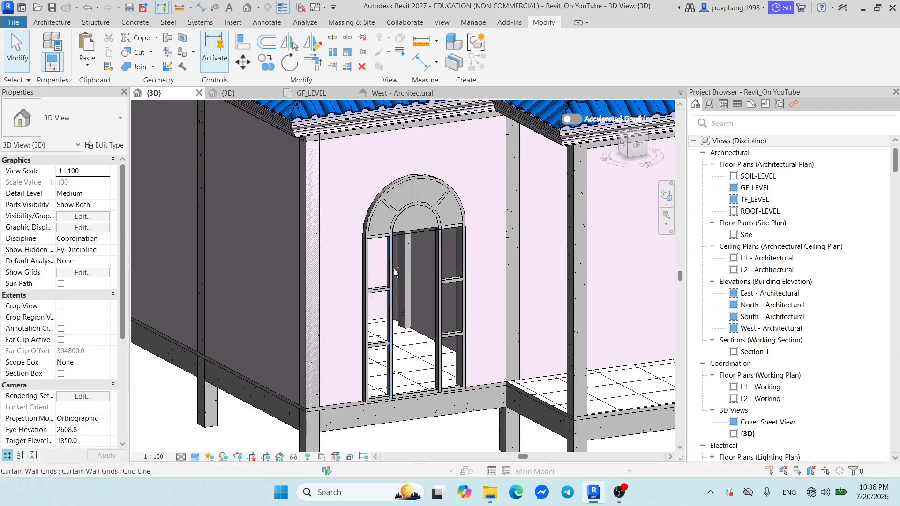
key("Tab")
key("Tab")
key("Tab")
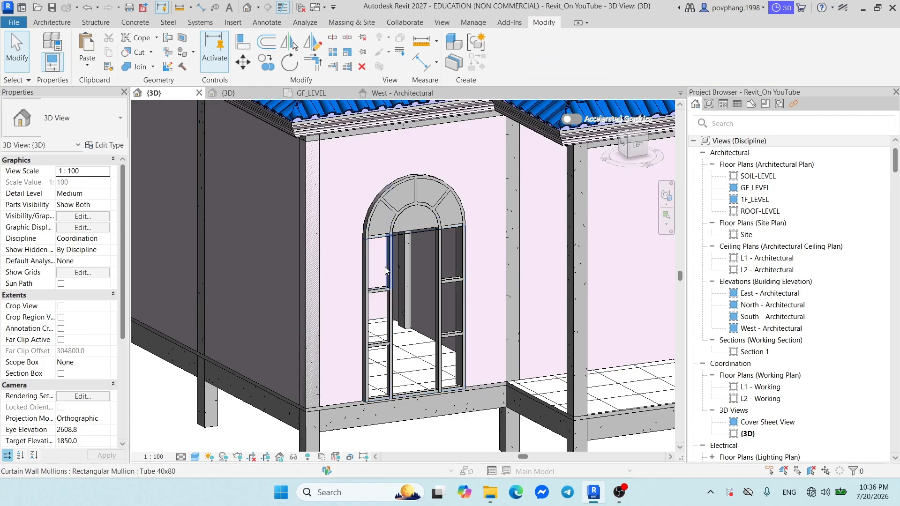
key("Tab")
left_click(385, 271)
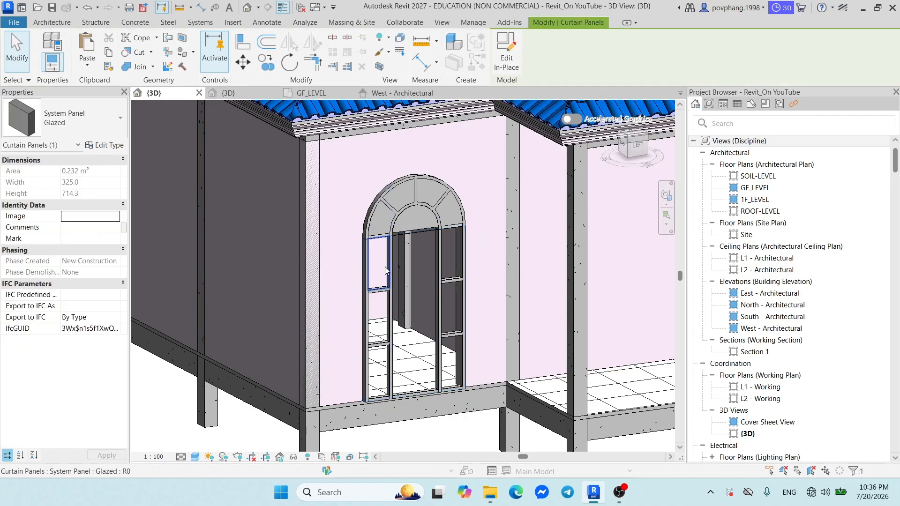
left_click(113, 146)
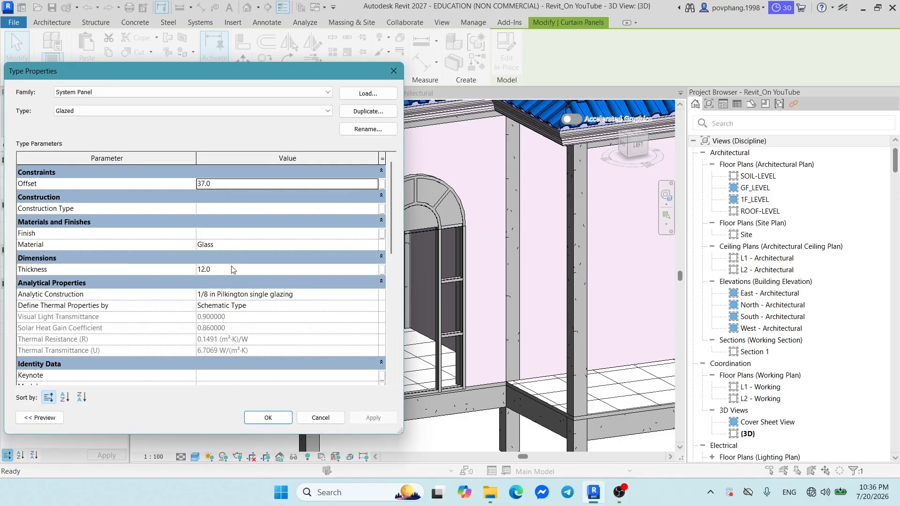
scroll(220, 248, "down", 5)
scroll(231, 258, "up", 3)
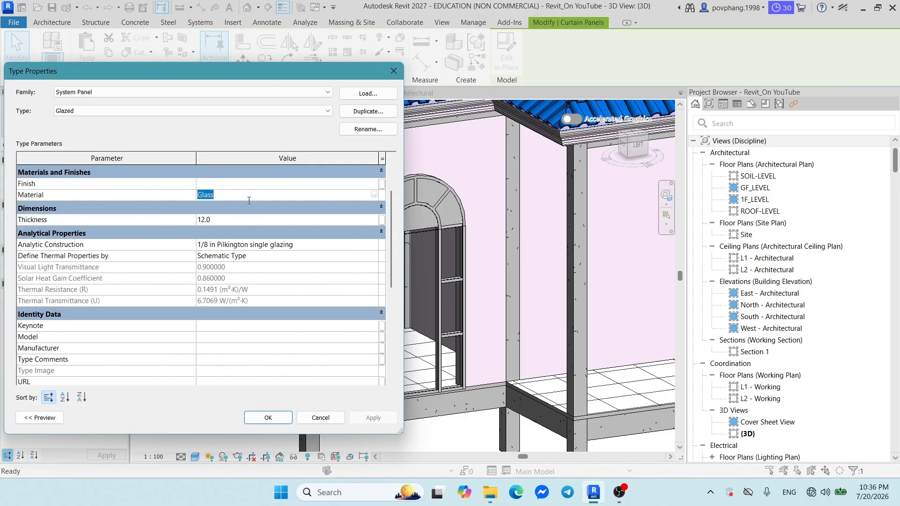
key("Escape")
key("Escape")
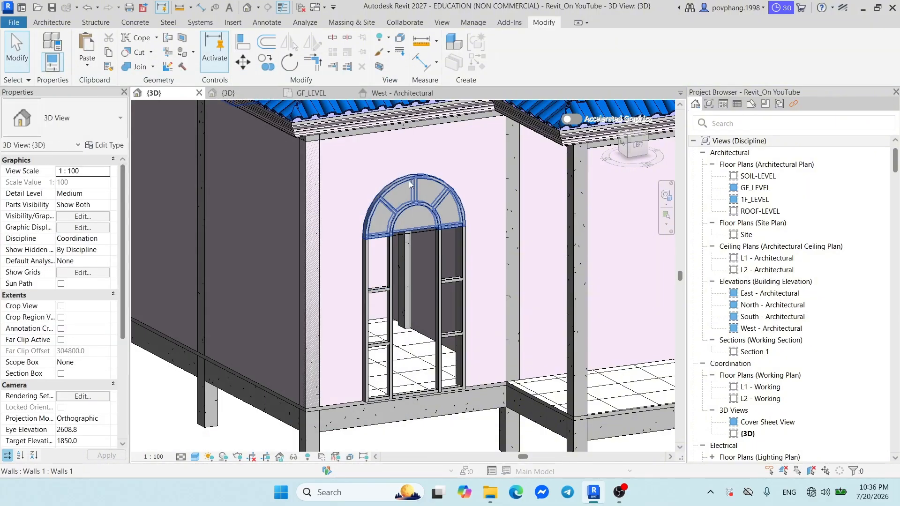
Edit the in-place arched window head, set its infill extrusion's material to Glass, and finish the model.
left_click(409, 181)
left_click(507, 52)
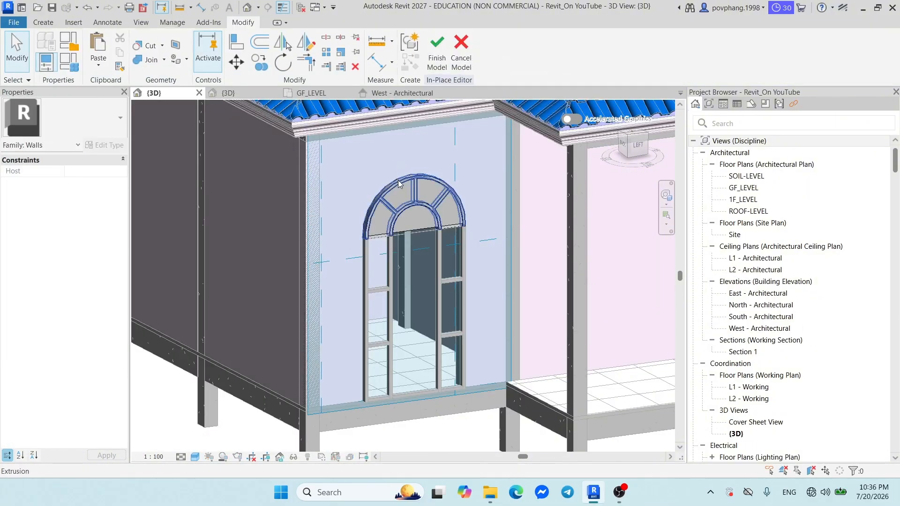
left_click(398, 186)
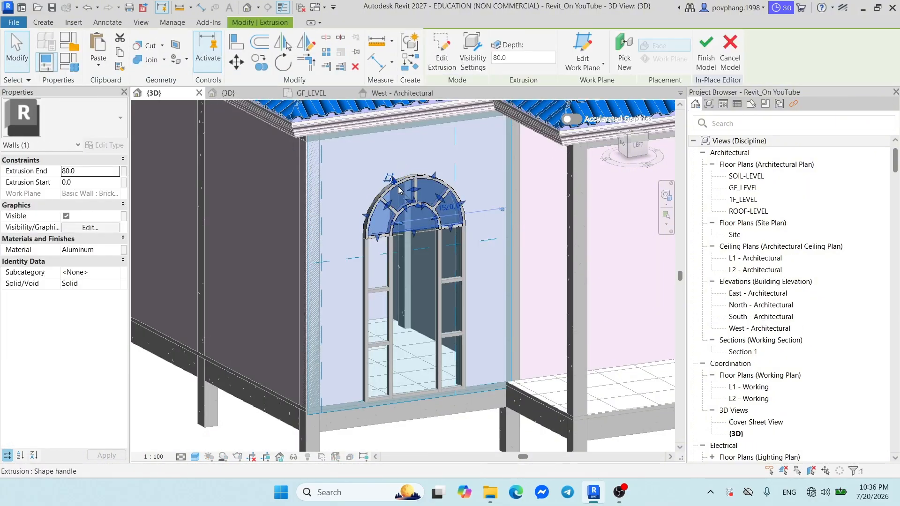
left_click(103, 250)
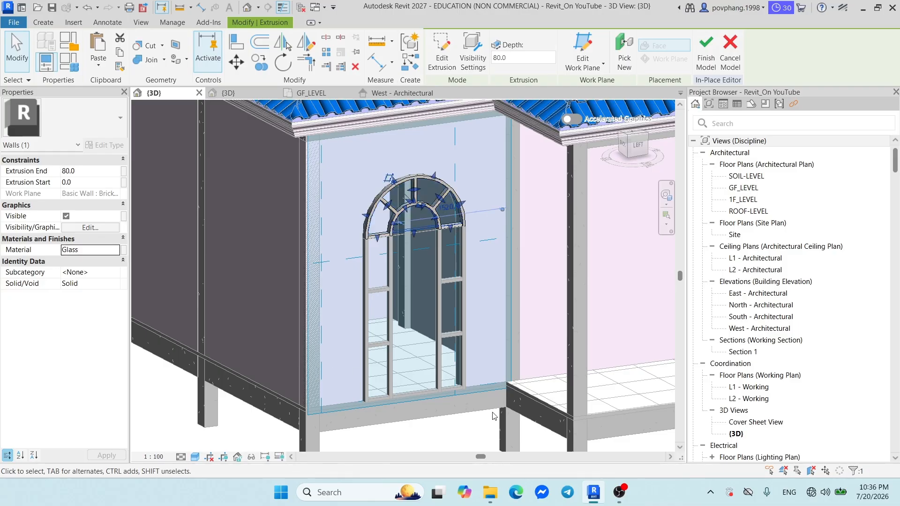
left_click(706, 52)
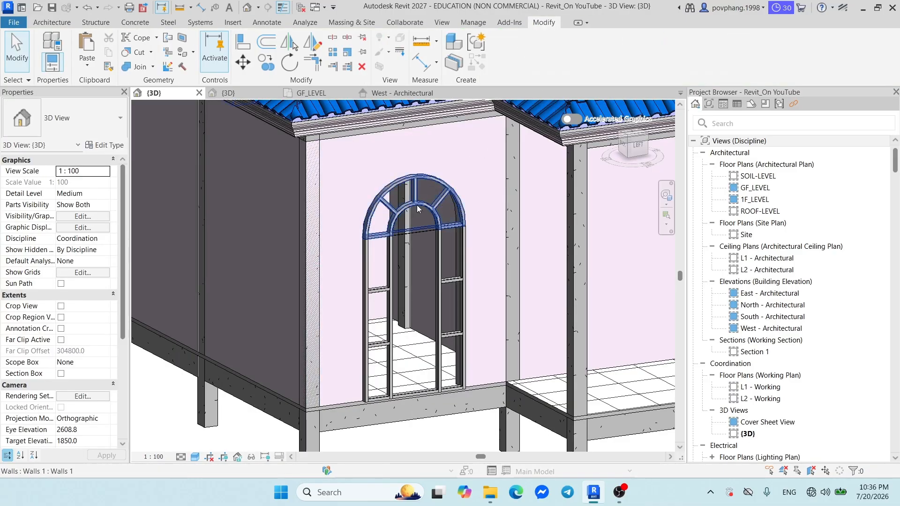
Open the GF_LEVEL floor plan and select the glazed curtain panel beside the window's end mullion.
middle_click_drag(464, 277, 351, 327, "shift")
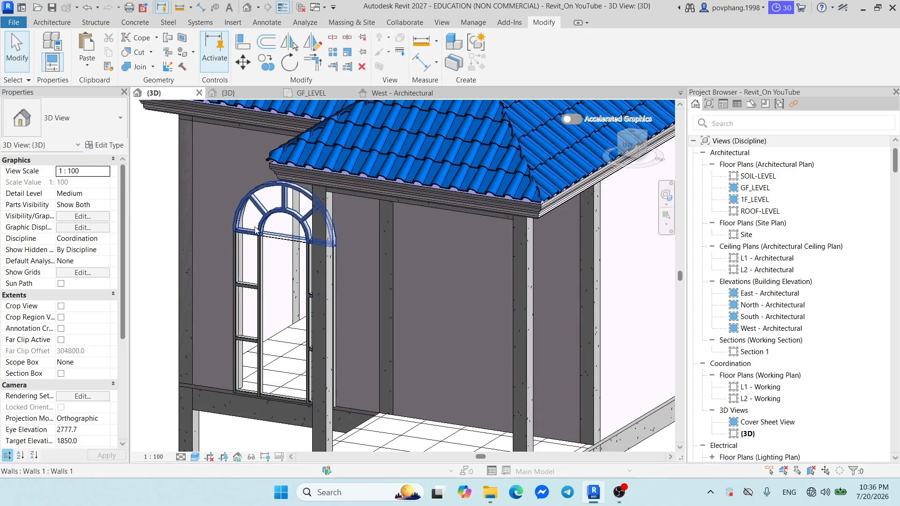
scroll(283, 212, "down", 2)
middle_click_drag(282, 288, 313, 308, "shift")
scroll(291, 232, "up", 3)
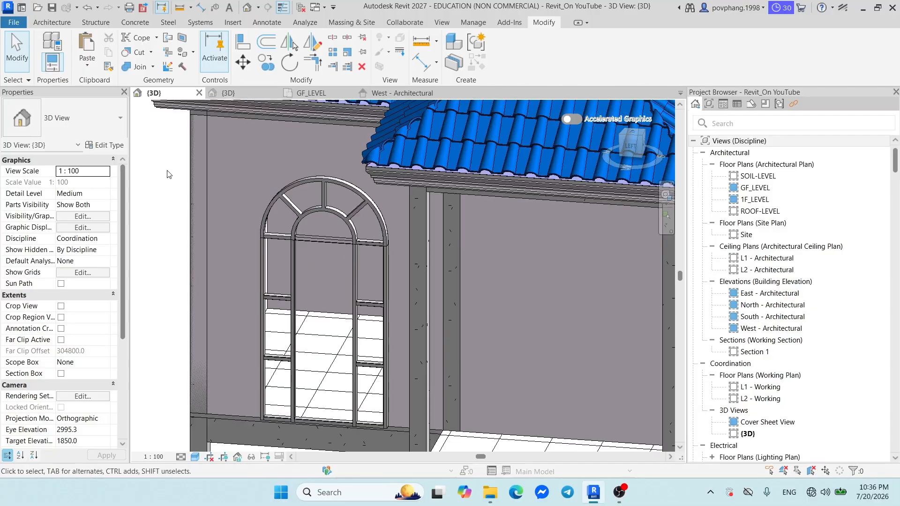
scroll(234, 187, "down", 3)
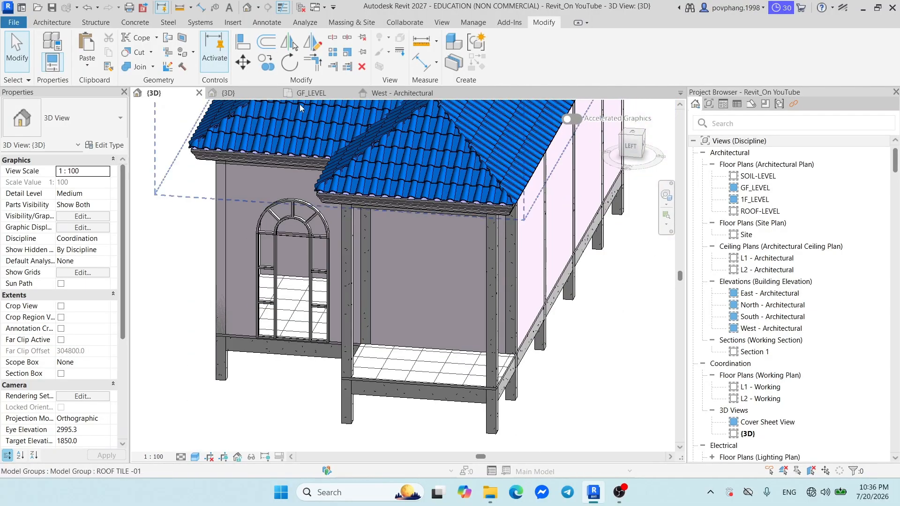
scroll(215, 234, "down", 2)
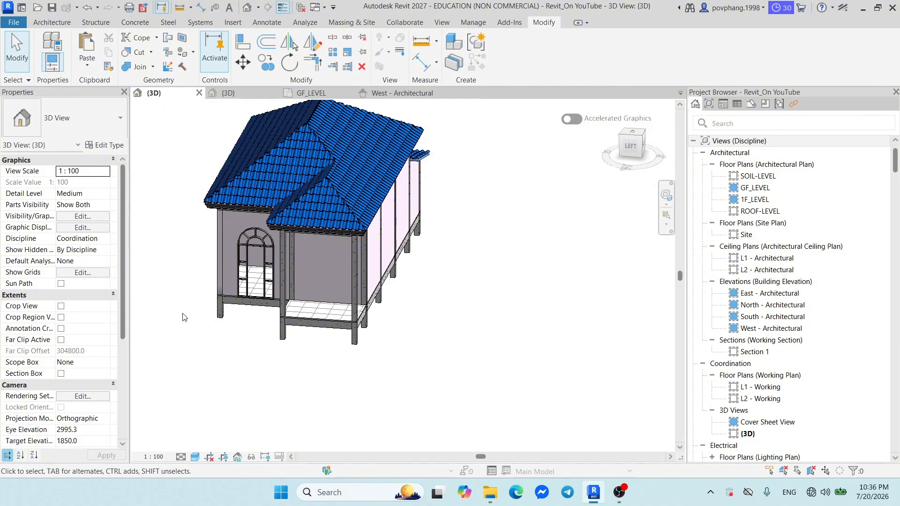
left_click(311, 93)
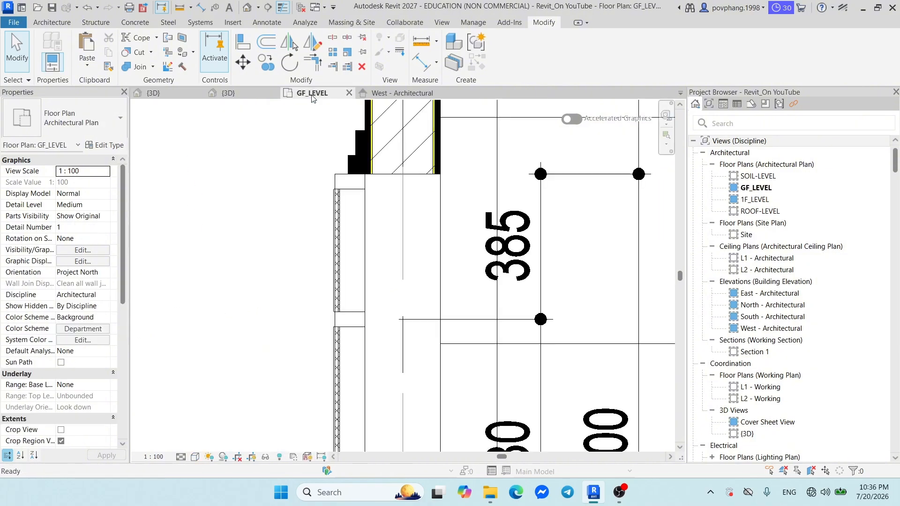
scroll(351, 267, "up", 2)
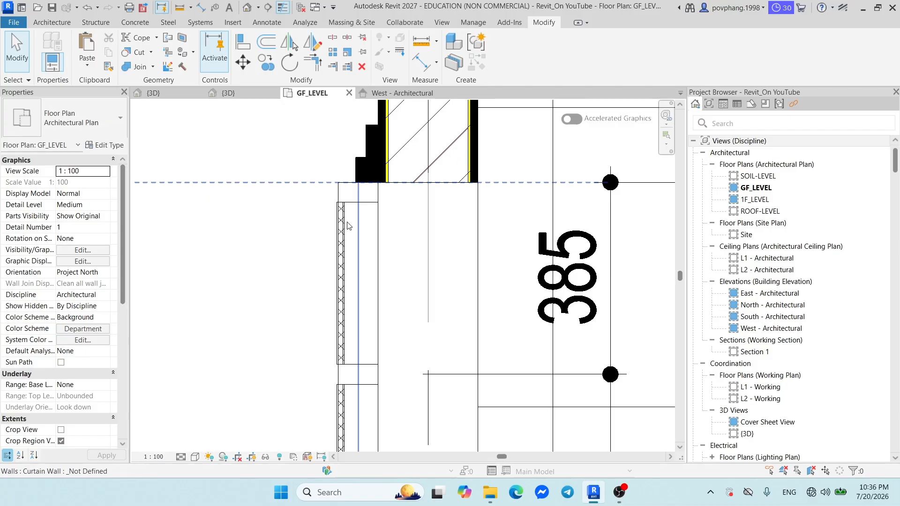
left_click(348, 226)
key("Escape")
scroll(312, 227, "up", 2)
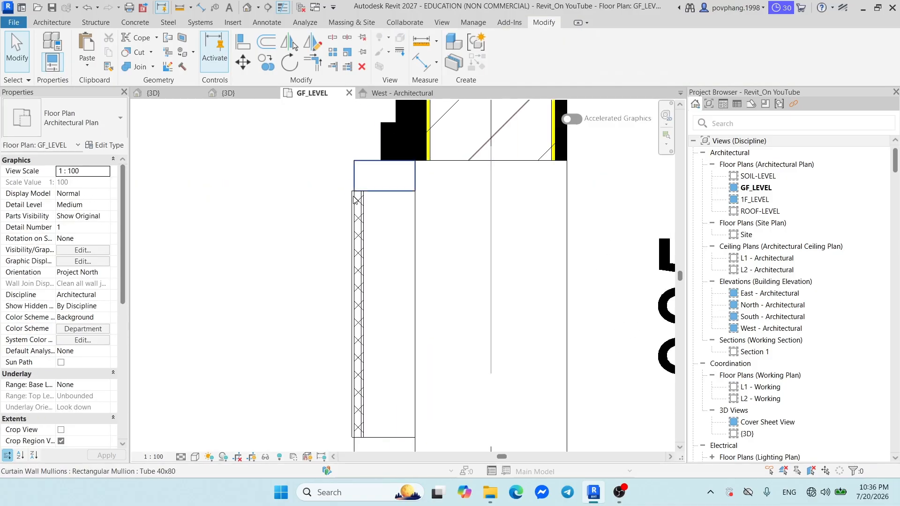
left_click(357, 211)
scroll(361, 211, "up", 2)
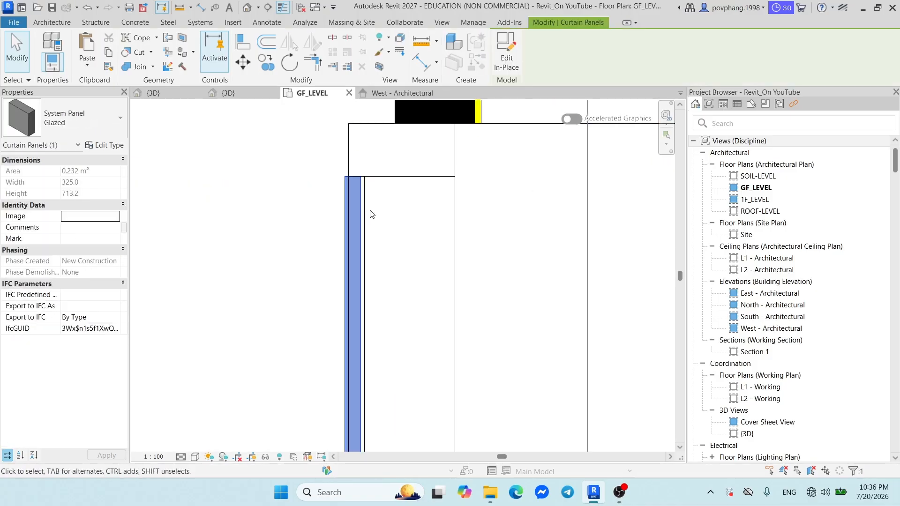
scroll(337, 159, "up", 3)
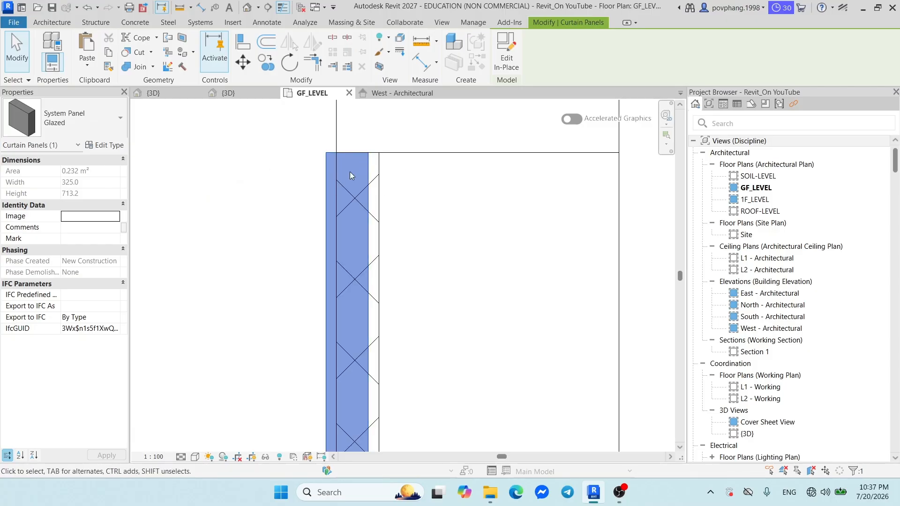
Try offsets of 35 and 30 for the Glazed system panel type, applying each in the plan.
left_click(117, 146)
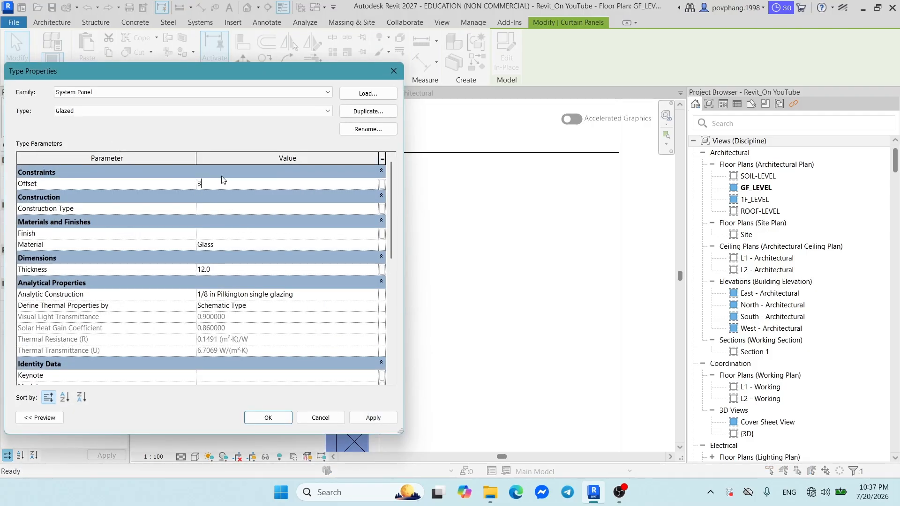
left_click_drag(154, 65, 591, 4)
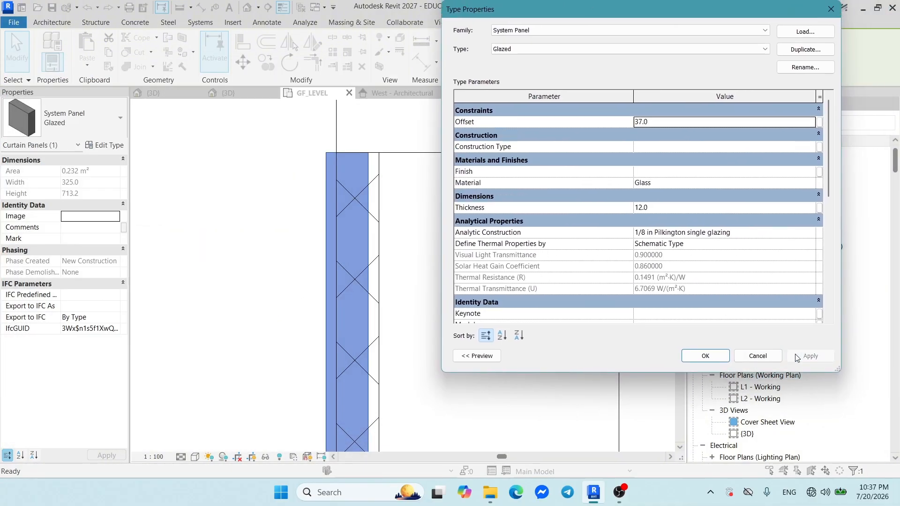
left_click(668, 115)
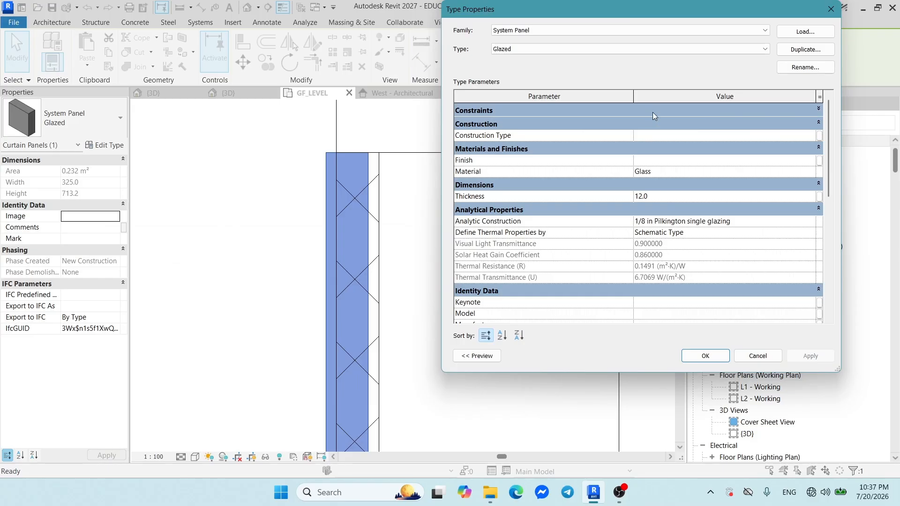
left_click(654, 116)
left_click(657, 121)
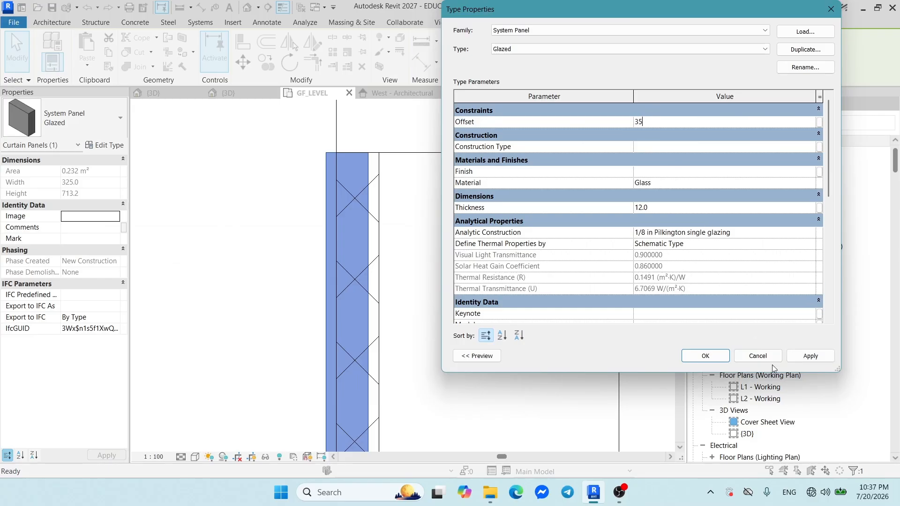
left_click(804, 357)
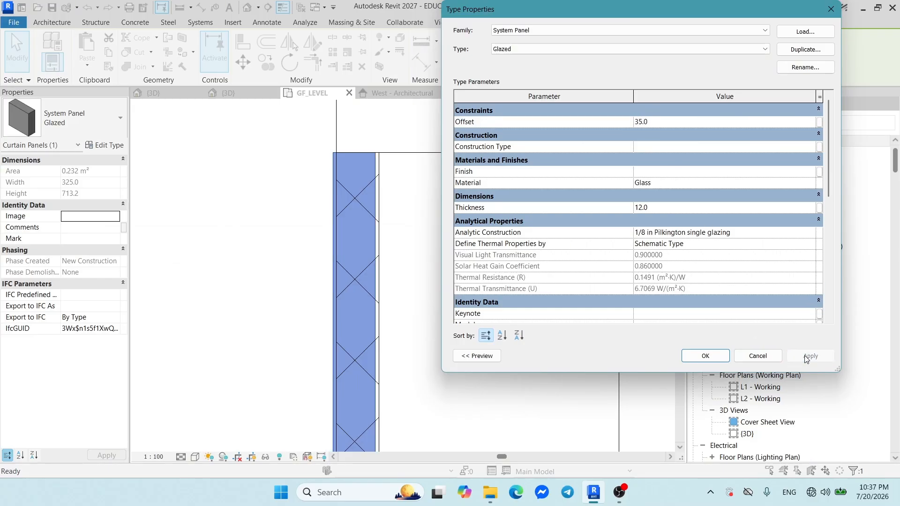
left_click(681, 123)
left_click(812, 356)
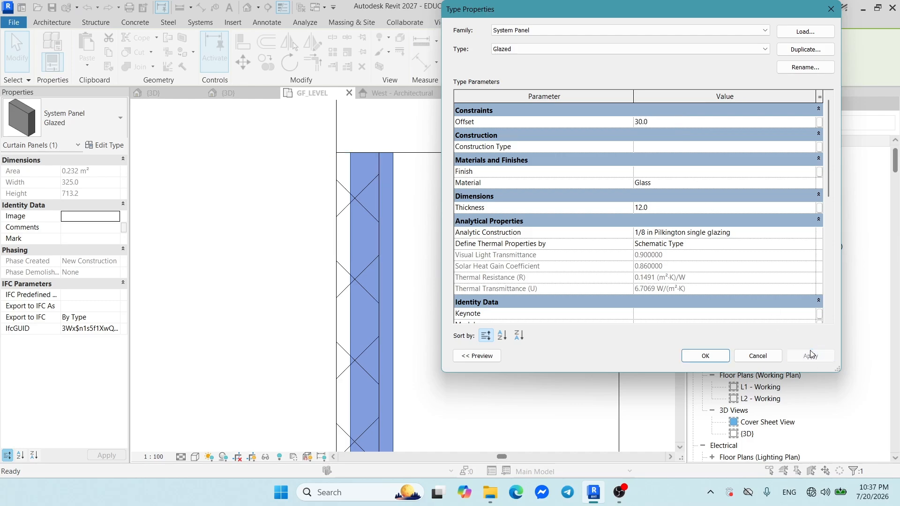
Set the Glazed panel type's offset so the selected panel lines up with the hatched strip in plan, and accept it.
left_click(669, 122)
left_click(803, 353)
left_click(714, 359)
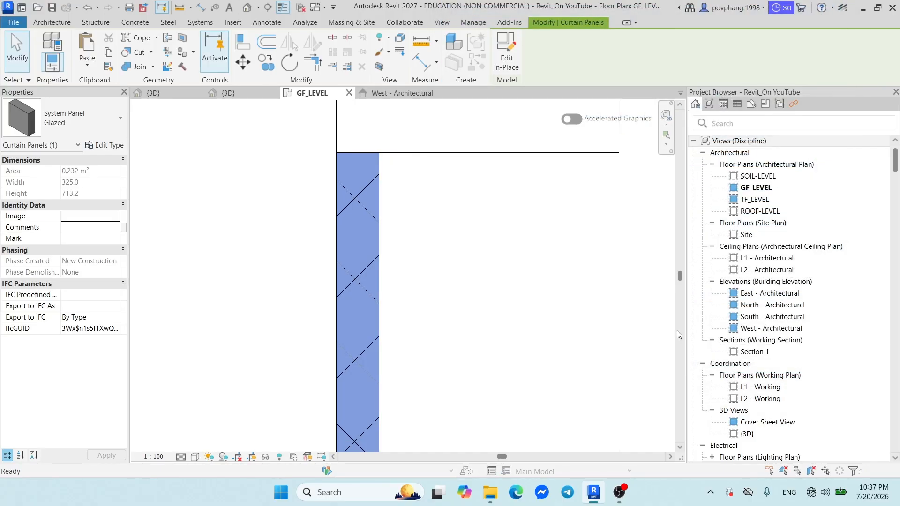
left_click(327, 143)
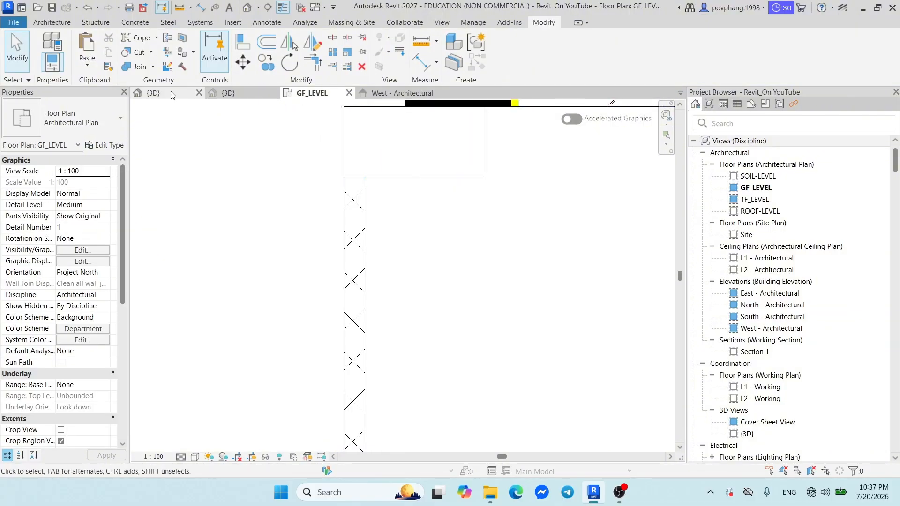
Turn on the section box in the 3D view and move its side face inward to cut through the arched window.
left_click(170, 97)
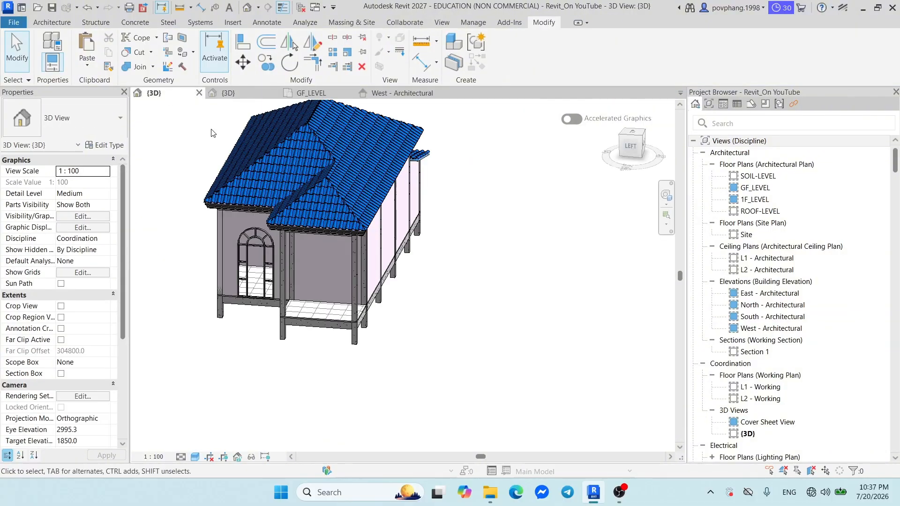
middle_click_drag(327, 268, 388, 243, "shift")
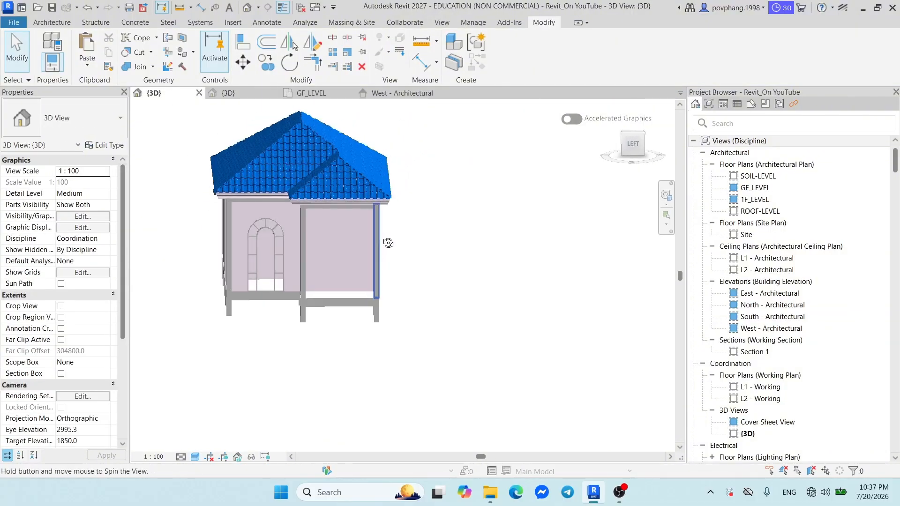
left_click(61, 374)
middle_click_drag(277, 253, 214, 241, "shift")
left_click(634, 149)
left_click(214, 240)
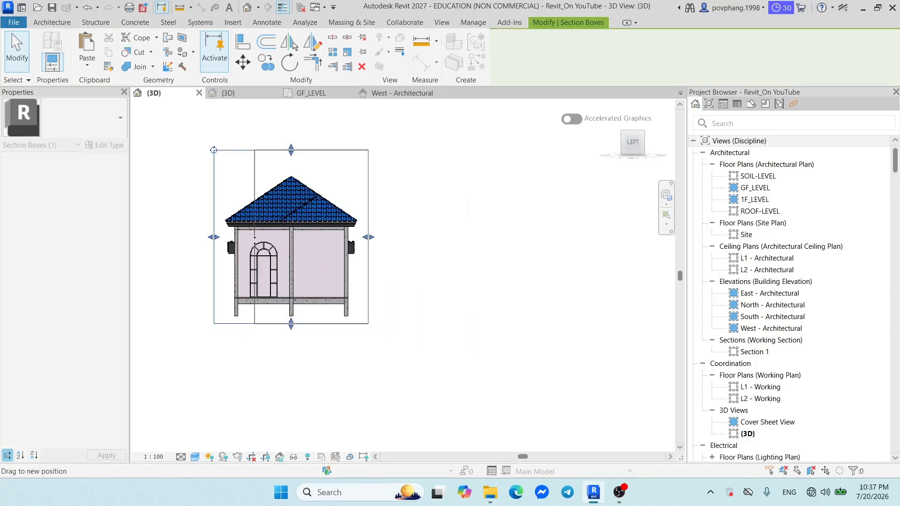
left_click_drag(254, 240, 255, 240)
middle_click_drag(265, 291, 413, 296, "shift")
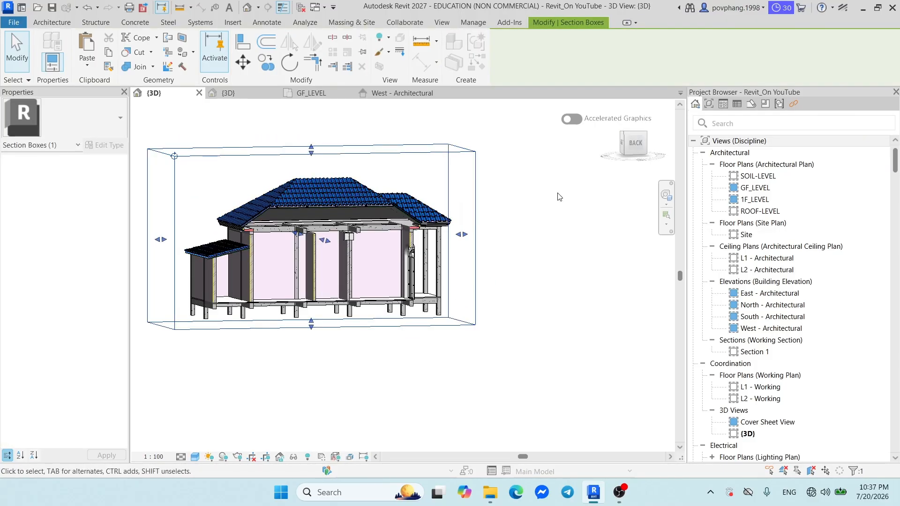
left_click(636, 149)
scroll(366, 221, "up", 10)
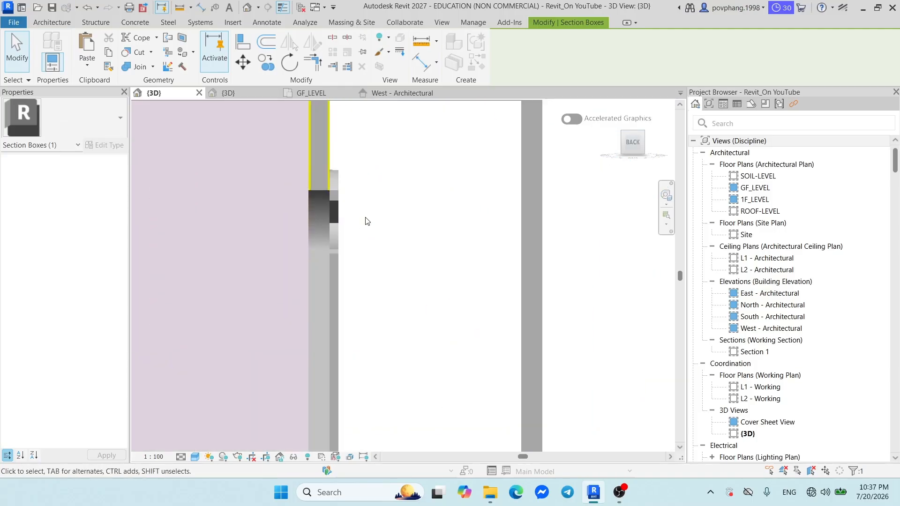
scroll(326, 246, "up", 2)
left_click(336, 207)
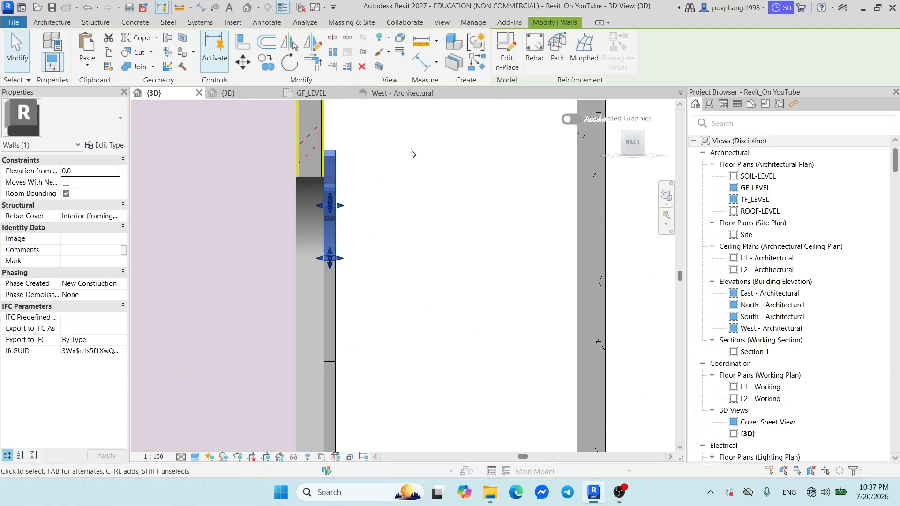
left_click(495, 59)
left_click(328, 208)
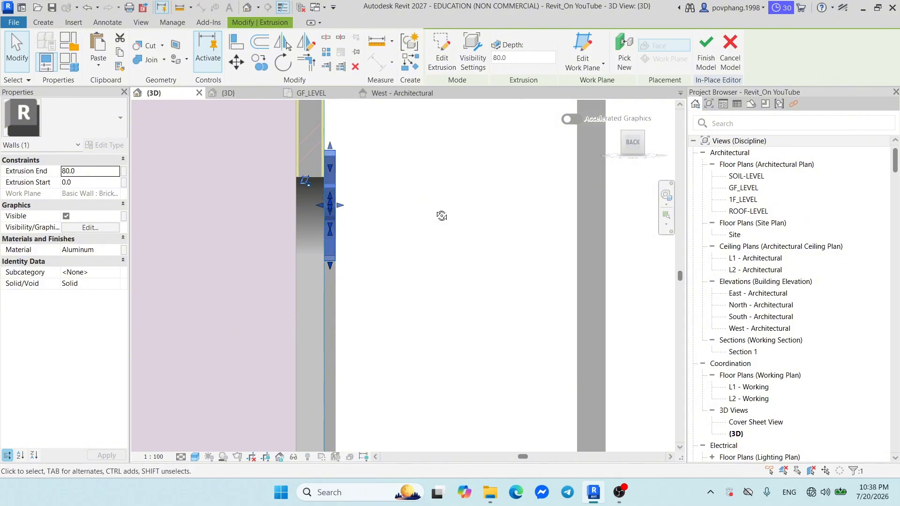
middle_click_drag(442, 216, 274, 228, "shift")
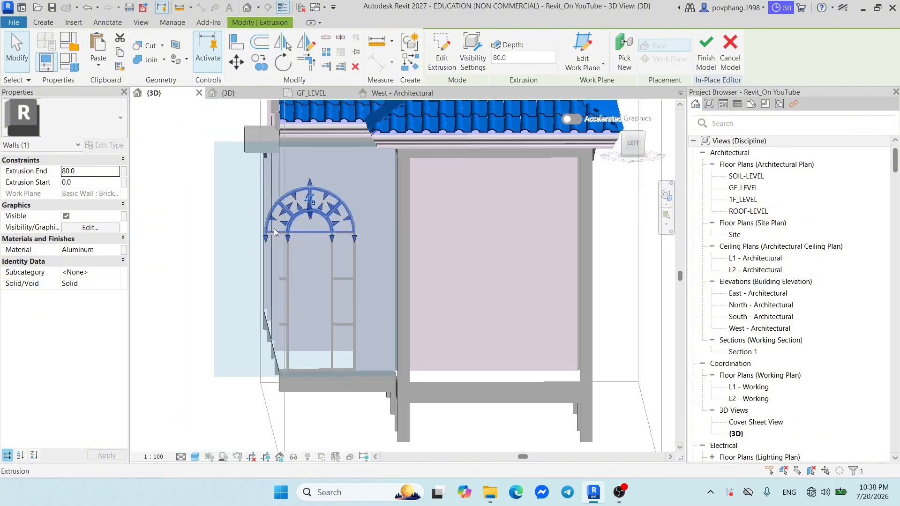
scroll(273, 229, "down", 4)
left_click(277, 356)
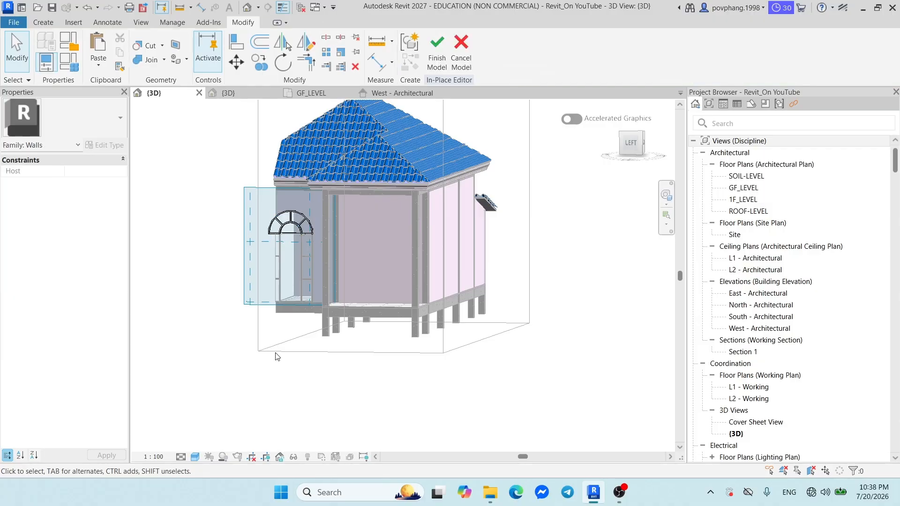
left_click(437, 52)
Move the section box's side face so that it cuts through the arched window near its middle.
left_click(258, 228)
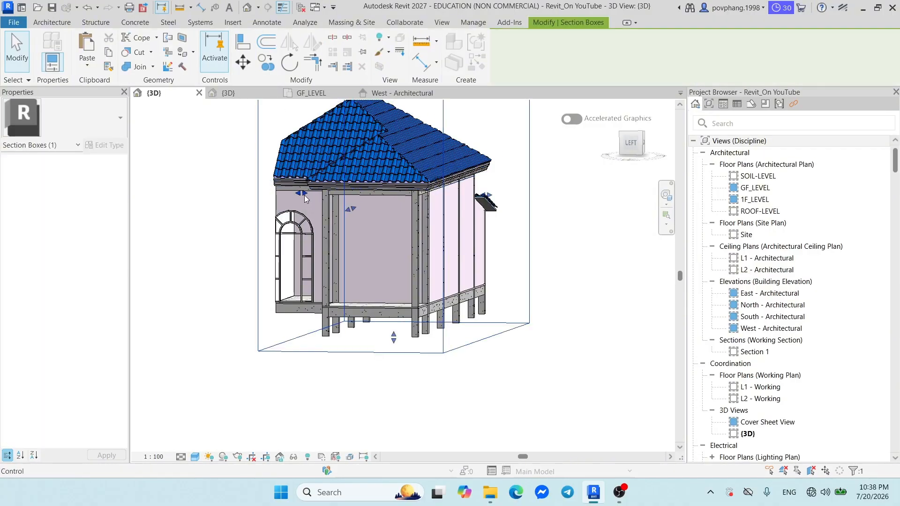
left_click_drag(305, 195, 324, 194)
middle_click_drag(299, 226, 324, 222, "shift")
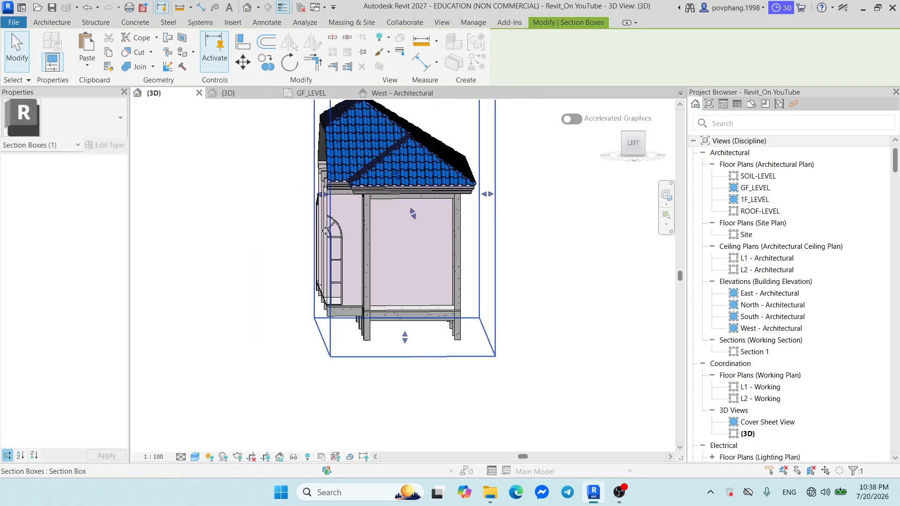
scroll(325, 221, "up", 2)
left_click_drag(322, 180, 312, 181)
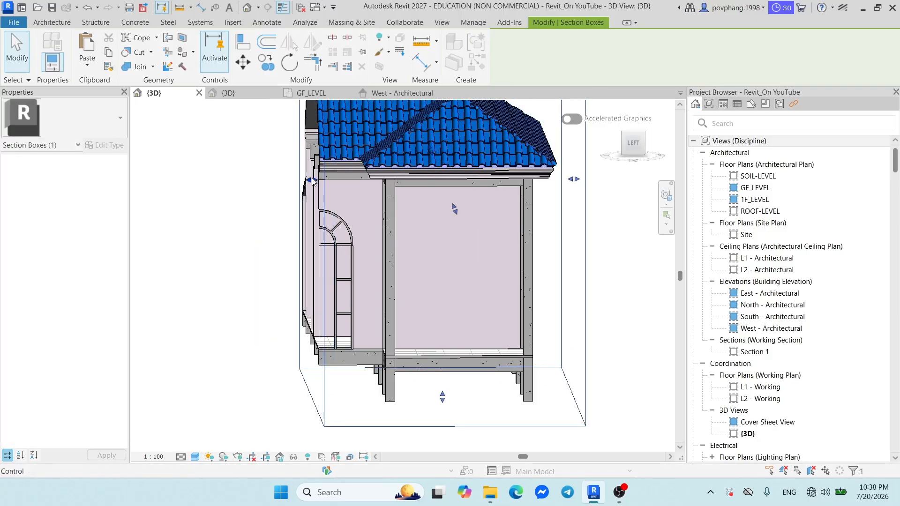
middle_click_drag(333, 252, 409, 244, "shift")
Edit the arched window head in place from the back view and select its glass extrusion.
left_click(629, 142)
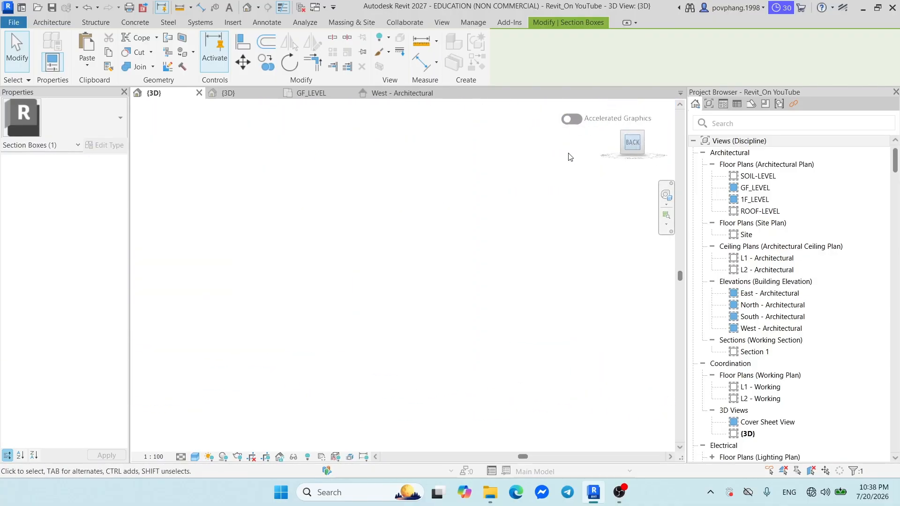
scroll(407, 277, "up", 8)
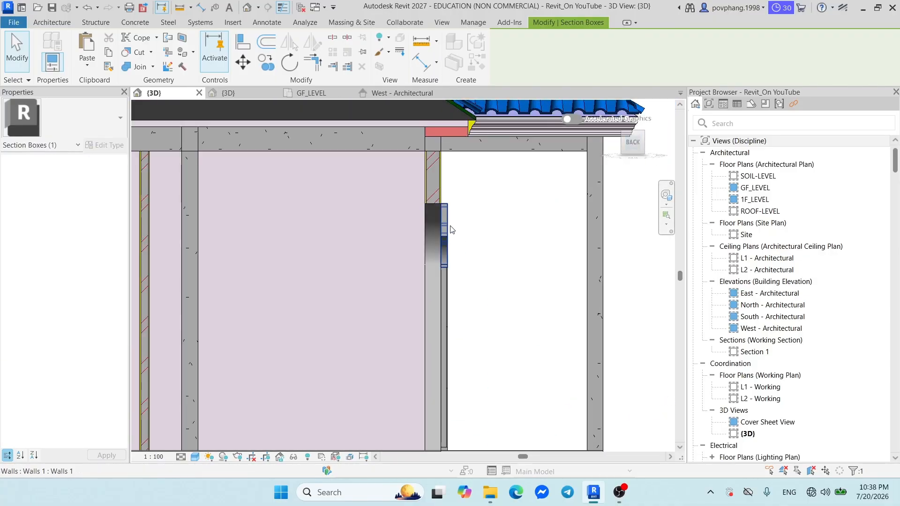
left_click(447, 230)
left_click(506, 51)
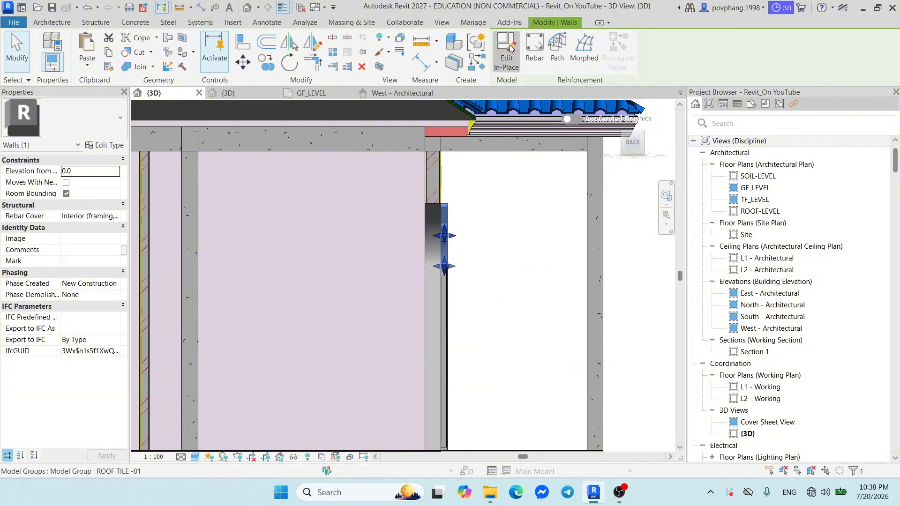
left_click(444, 237)
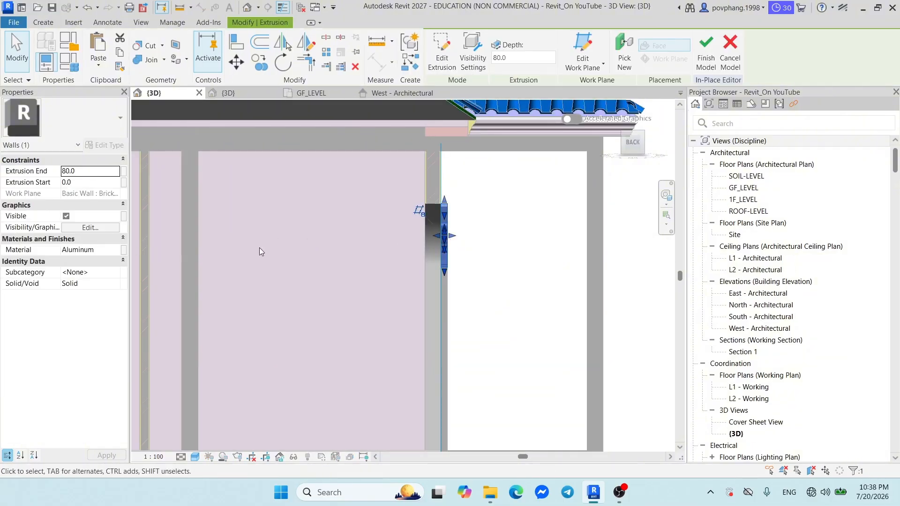
middle_click_drag(450, 239, 397, 254, "shift")
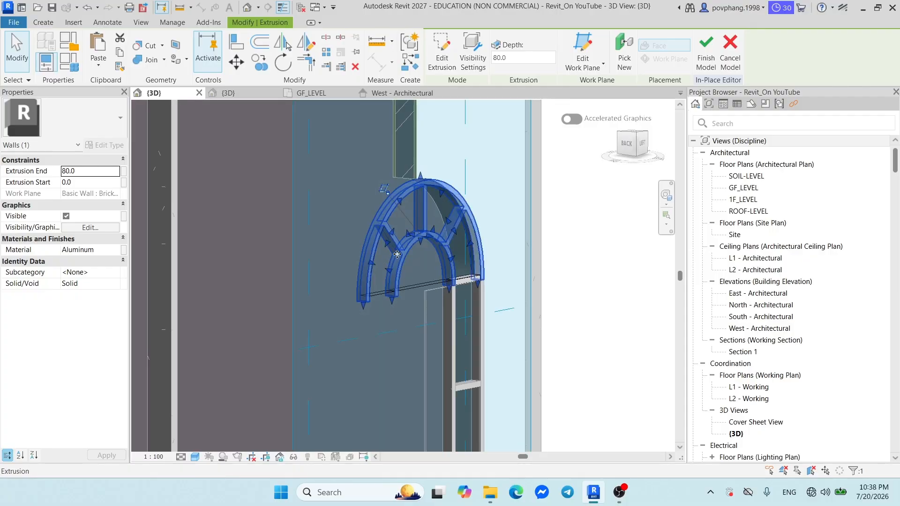
key("Escape")
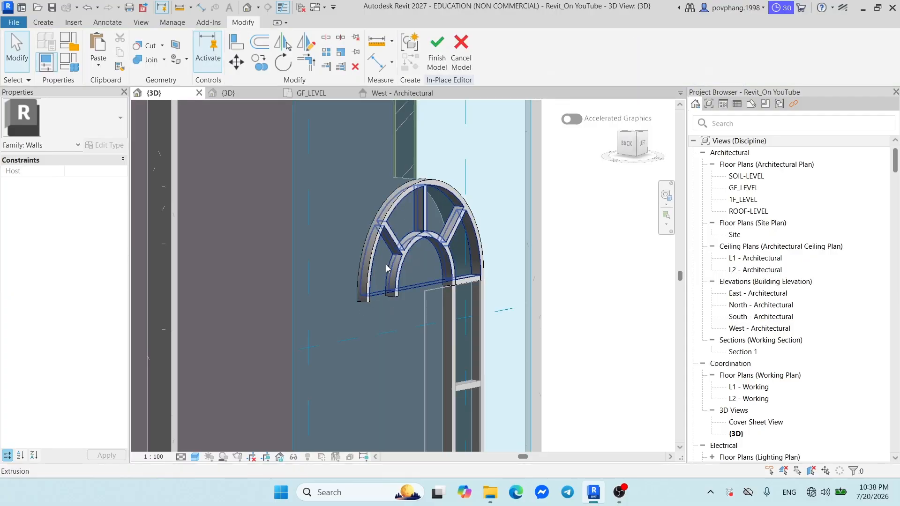
left_click(386, 269)
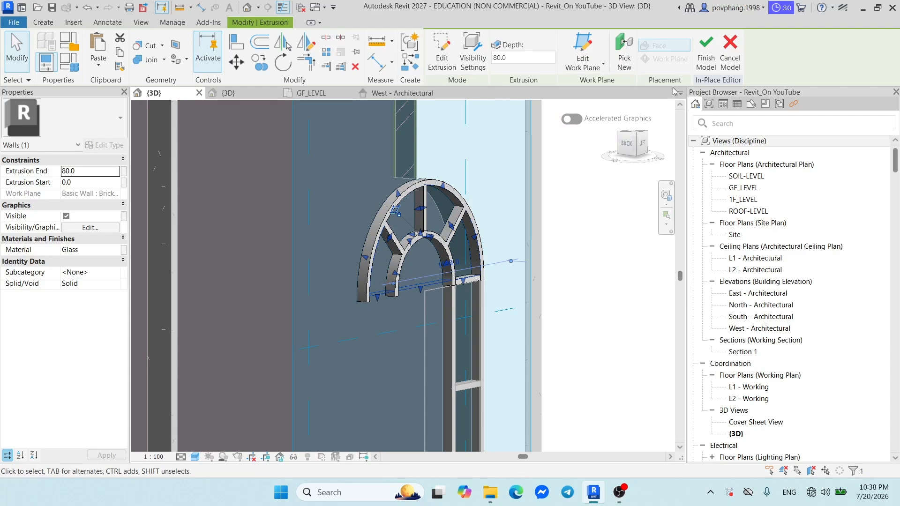
Set the arched glass extrusion's end to 12 while viewing the wall section from the back.
left_click(628, 144)
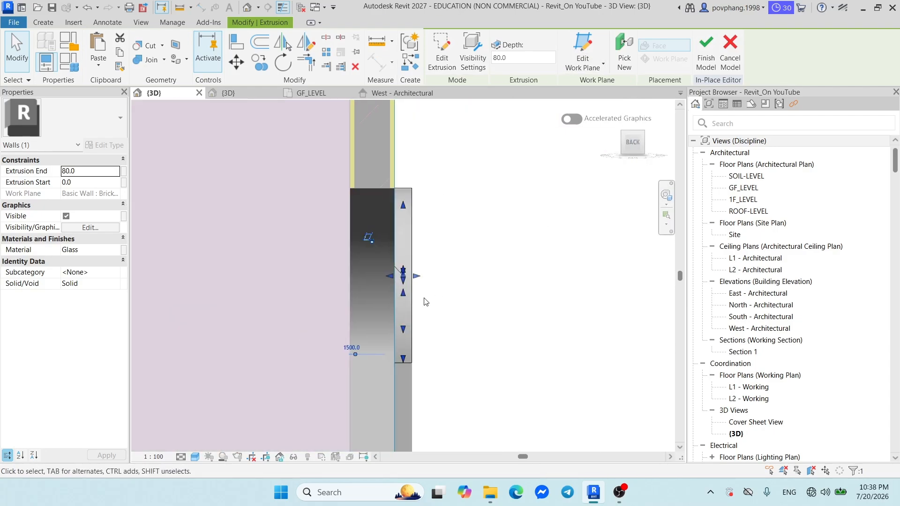
middle_click_drag(425, 302, 488, 233)
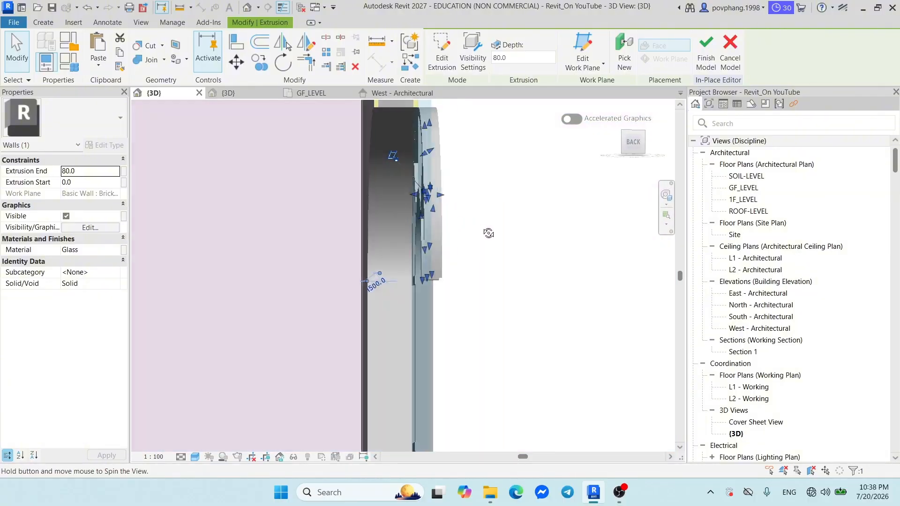
left_click(634, 143)
scroll(407, 213, "up", 5)
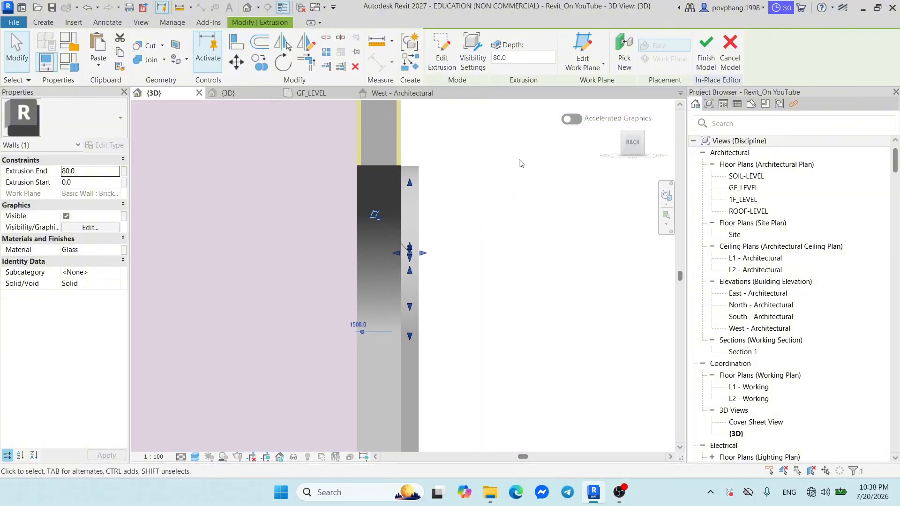
left_click(98, 172)
type("12")
key("Return")
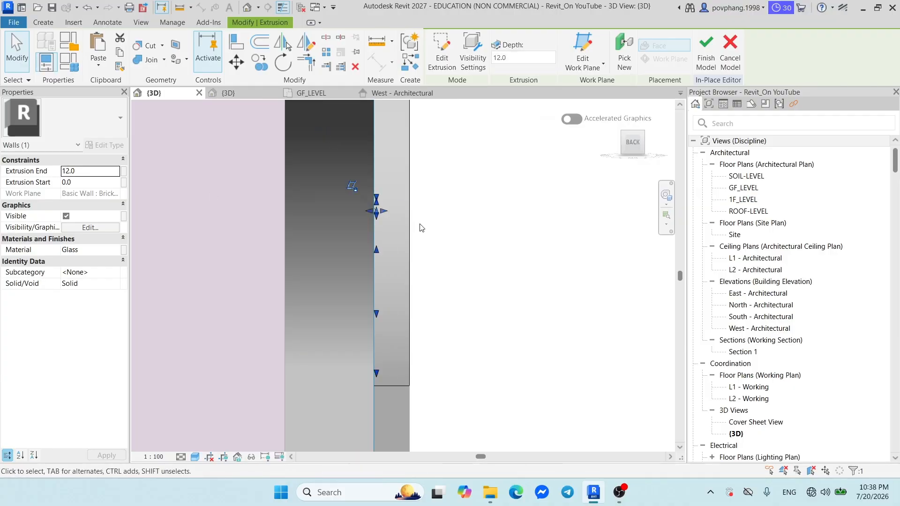
middle_click_drag(468, 253, 432, 278, "shift")
key("Escape")
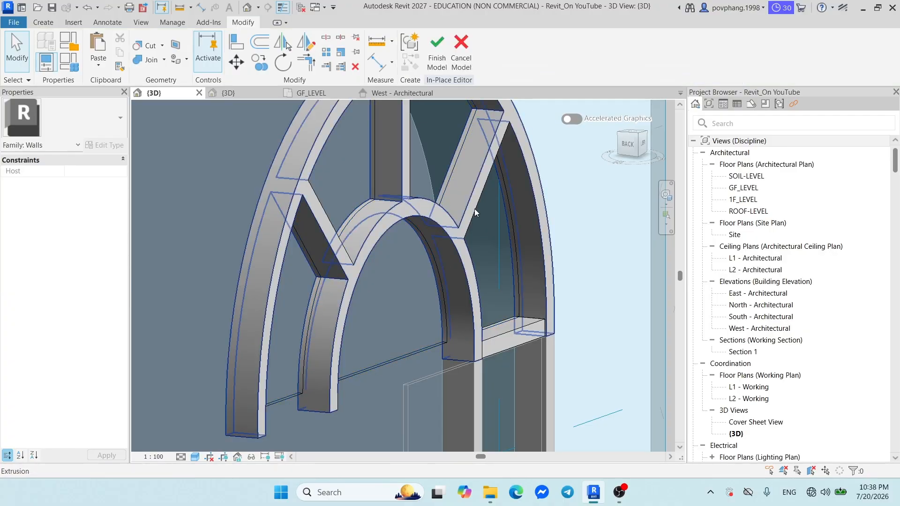
Try an extrusion end of 0 for the arched glass extrusion.
left_click(457, 169)
middle_click_drag(490, 205, 490, 301, "shift")
middle_click_drag(488, 314, 482, 283, "shift")
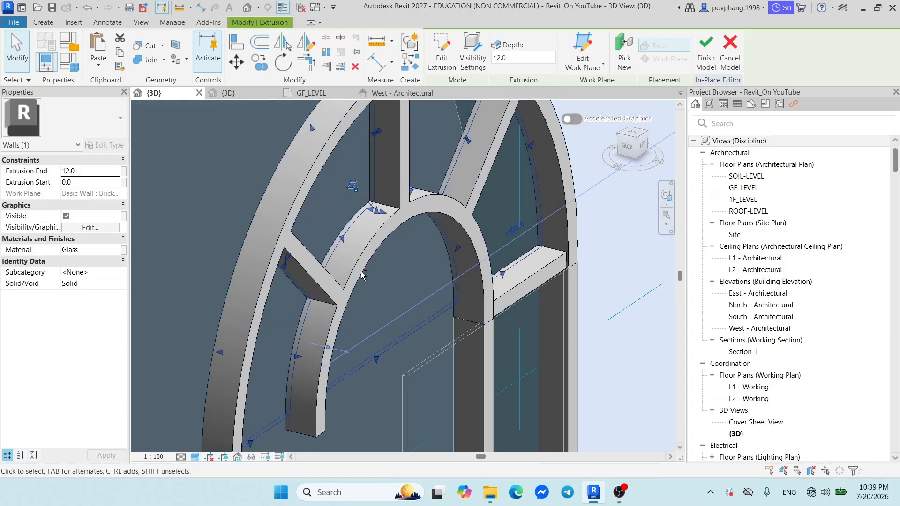
left_click(99, 171)
type("0")
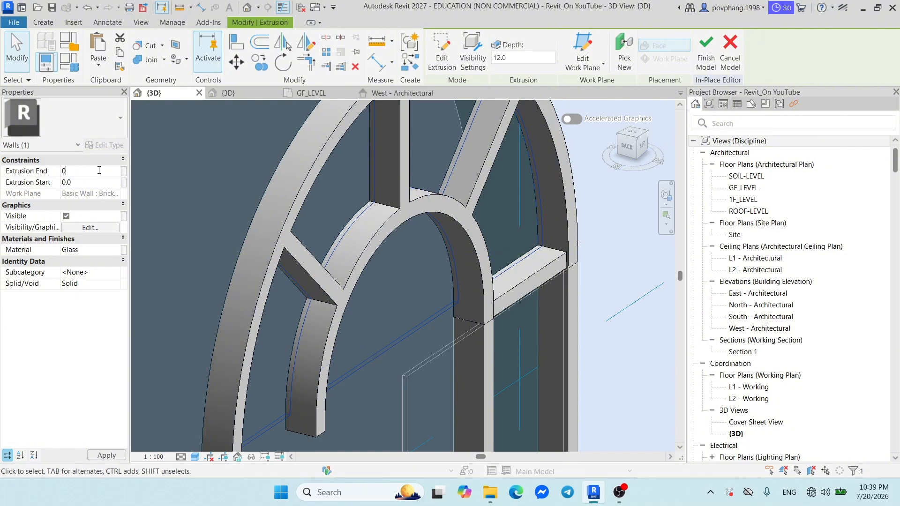
key("Return")
left_click(375, 283)
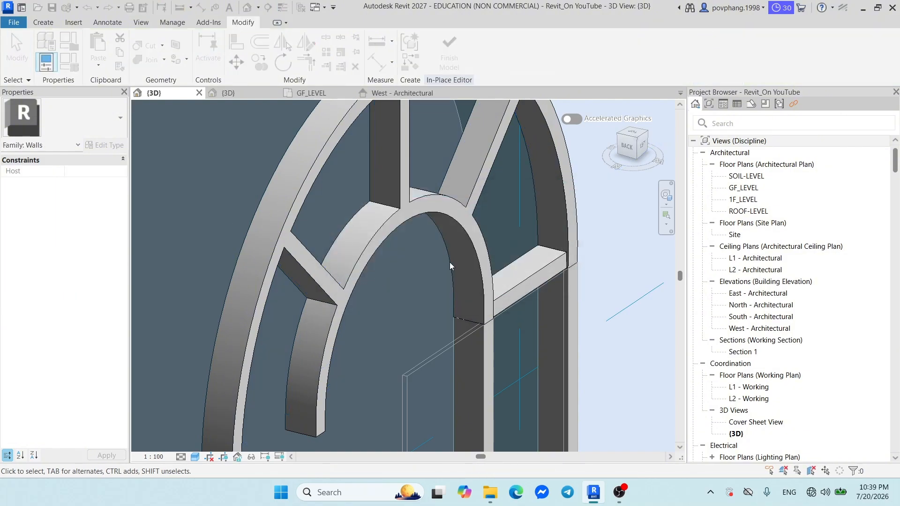
Inspect the arch's aluminium frame extrusion from several angles and leave the in-place edit without keeping its changes.
left_click(538, 215)
scroll(539, 208, "up", 5)
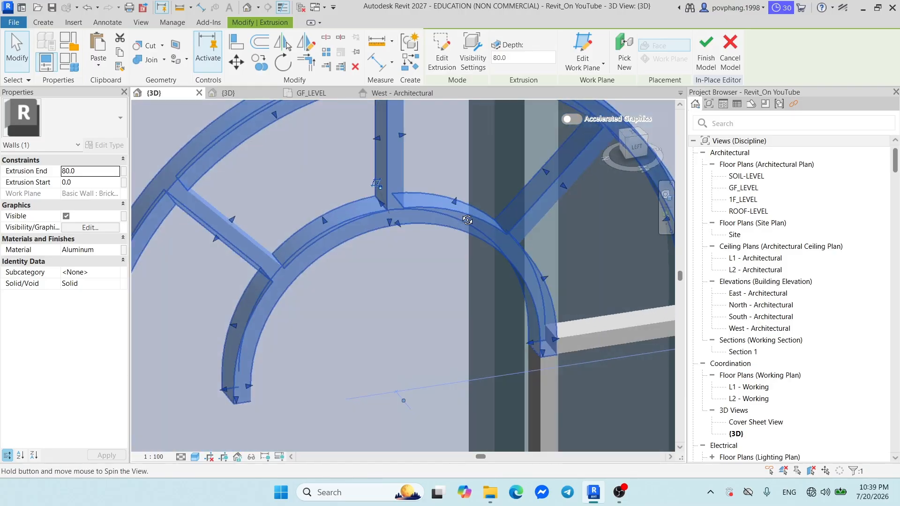
key("Escape")
middle_click_drag(419, 203, 423, 231, "shift")
left_click(445, 213)
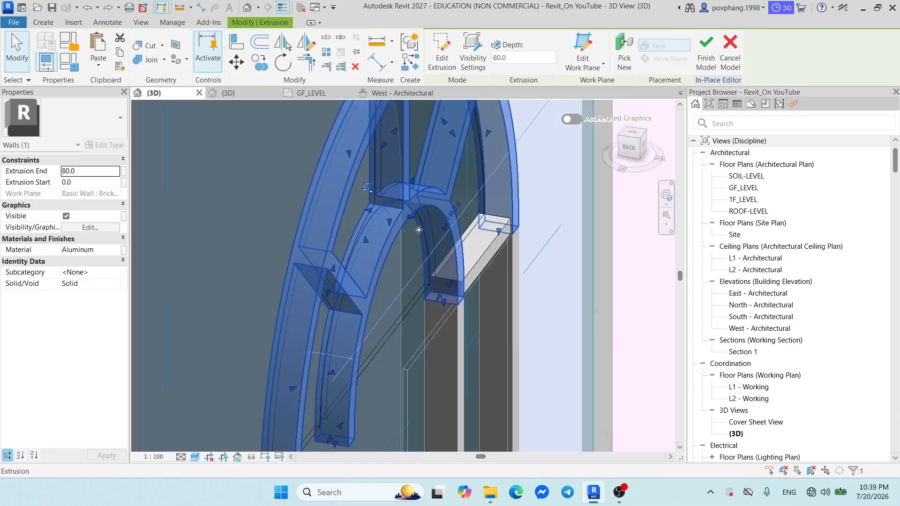
key("Escape")
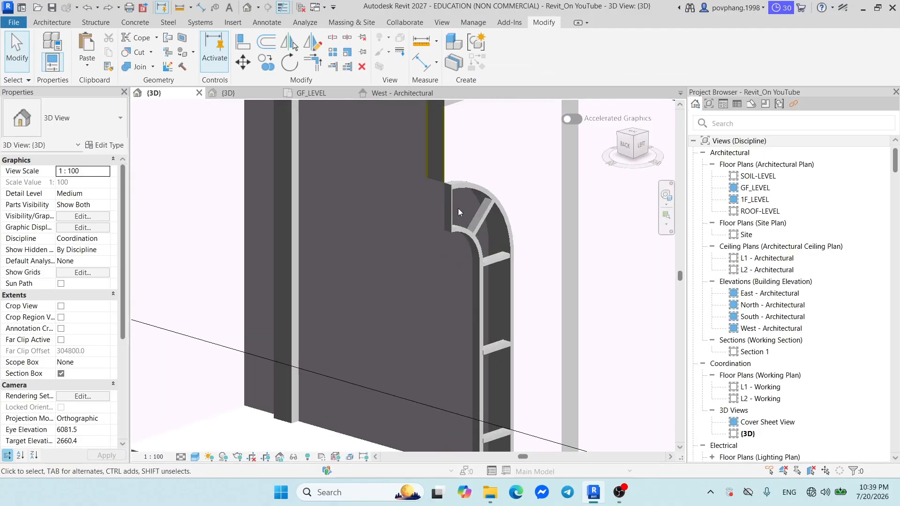
Reopen the arched window head for in-place editing and select its glass extrusion in the back view.
left_click(451, 207)
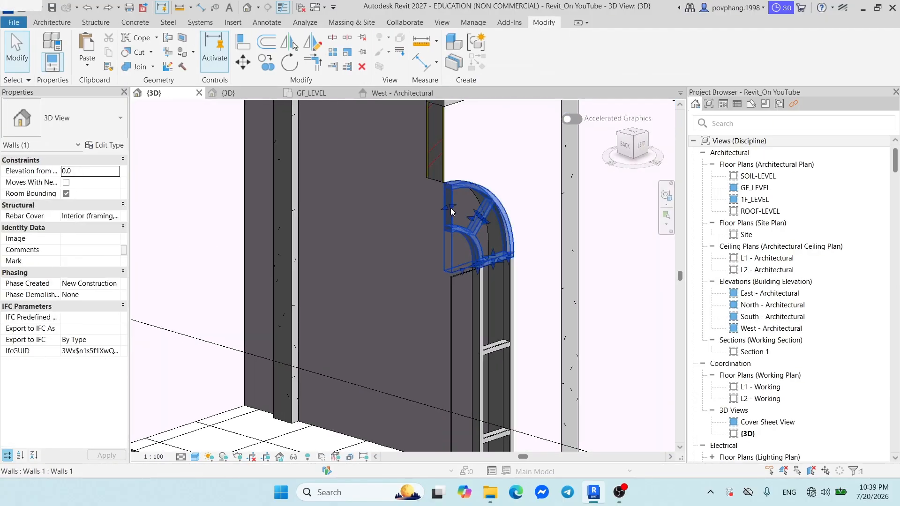
left_click(505, 46)
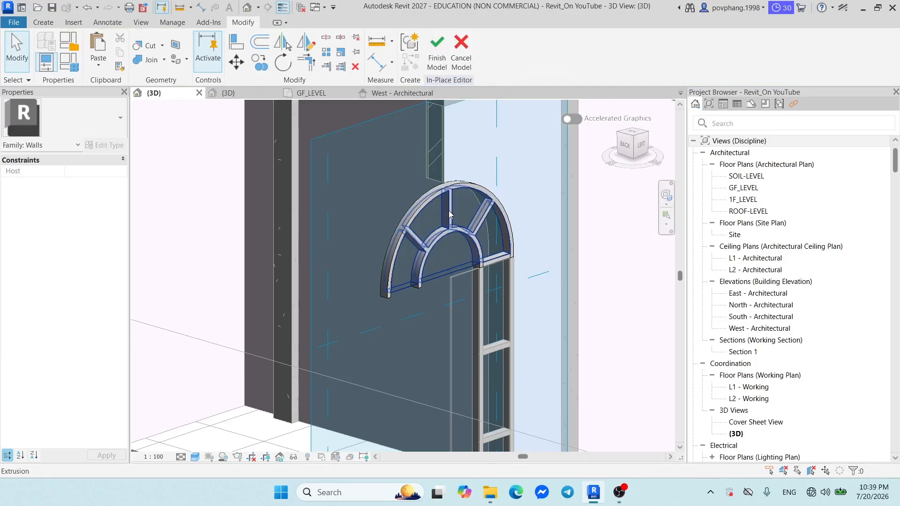
left_click(453, 209)
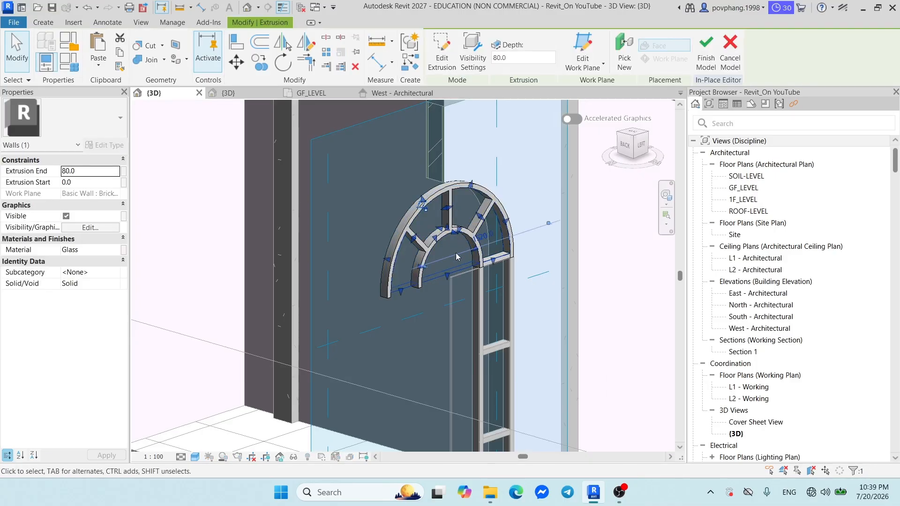
middle_click_drag(454, 278, 576, 197, "shift")
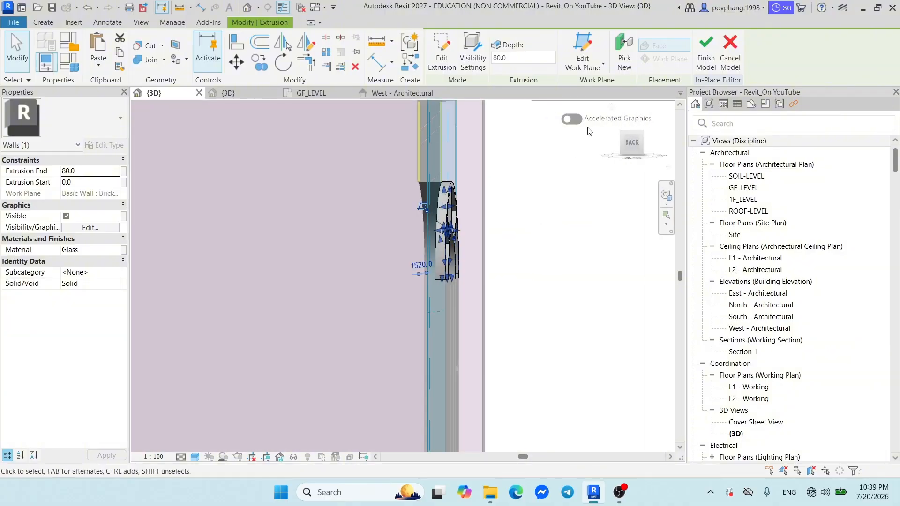
left_click(633, 142)
scroll(397, 300, "up", 5)
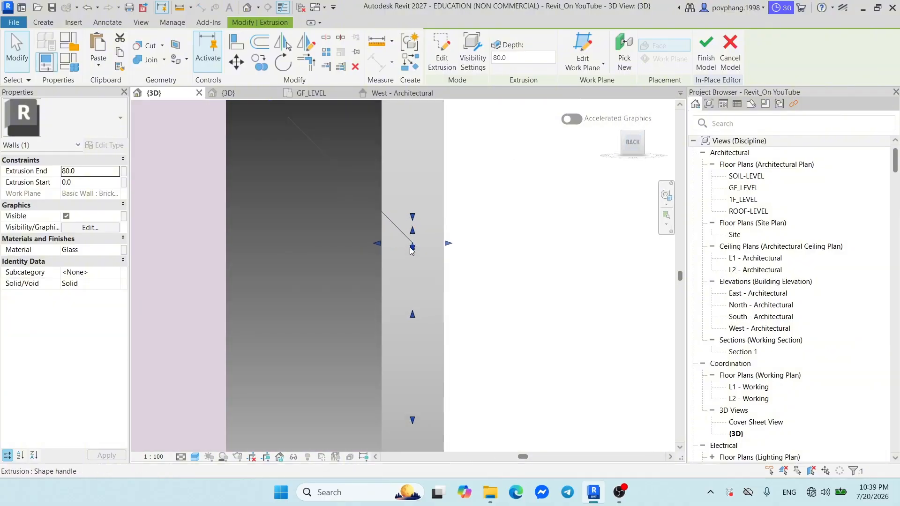
Pull the glass extrusion's inner face outward, set its extrusion start to 68.0, and finish the in-place model.
left_click_drag(379, 244, 439, 242)
scroll(440, 263, "up", 2)
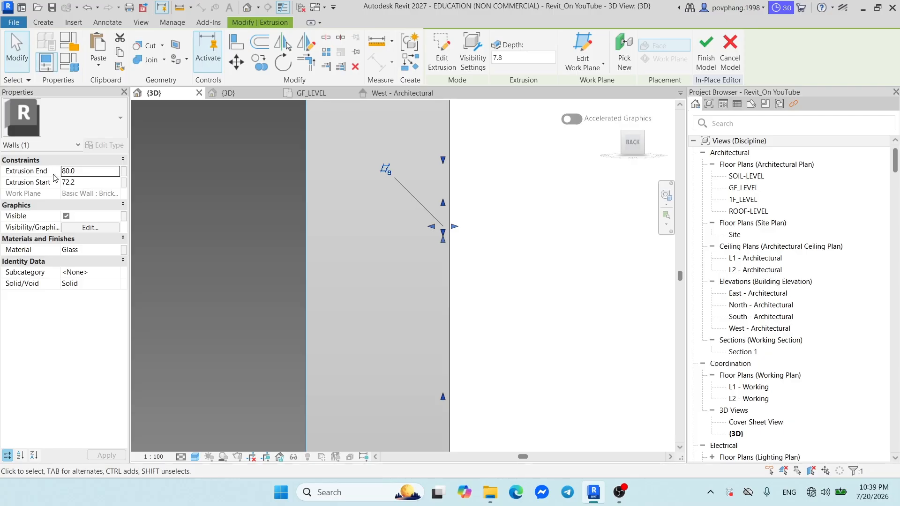
left_click(98, 184)
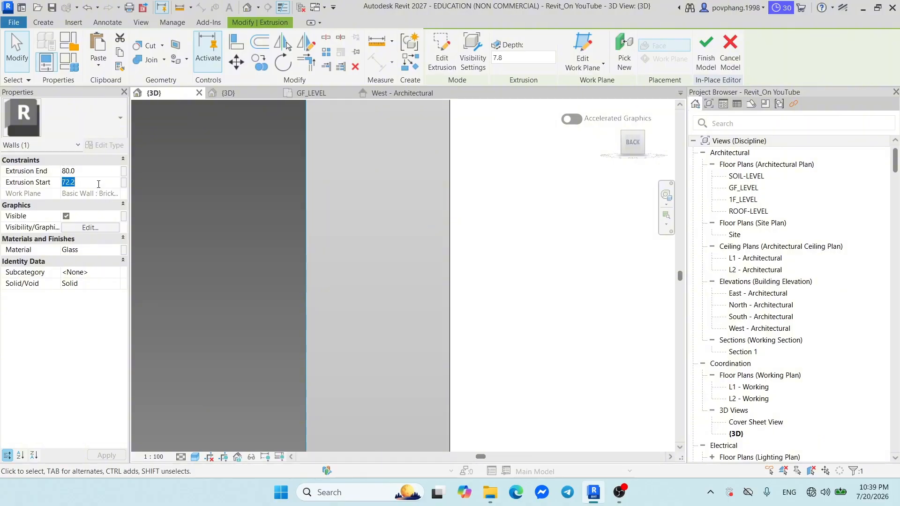
type("68.0")
middle_click_drag(440, 240, 485, 206, "shift")
scroll(486, 207, "down", 6)
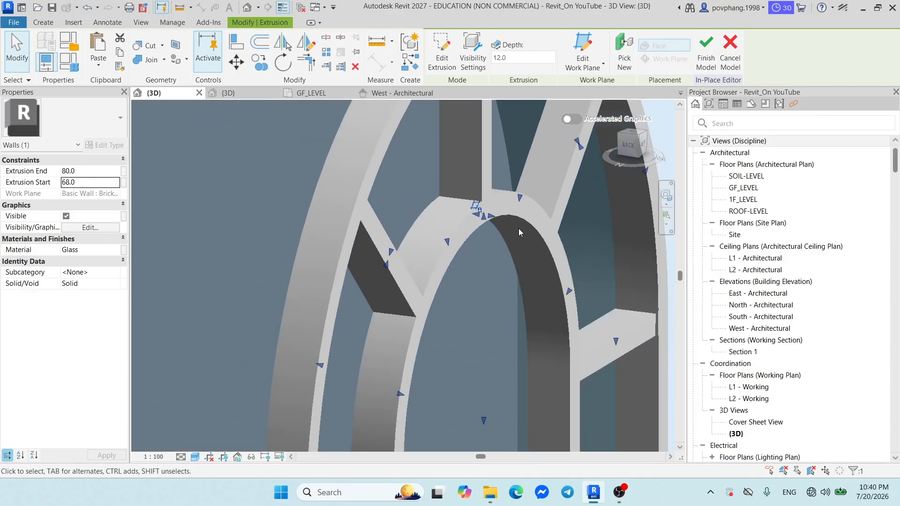
left_click(713, 56)
scroll(487, 263, "down", 3)
middle_click_drag(488, 262, 365, 230, "shift")
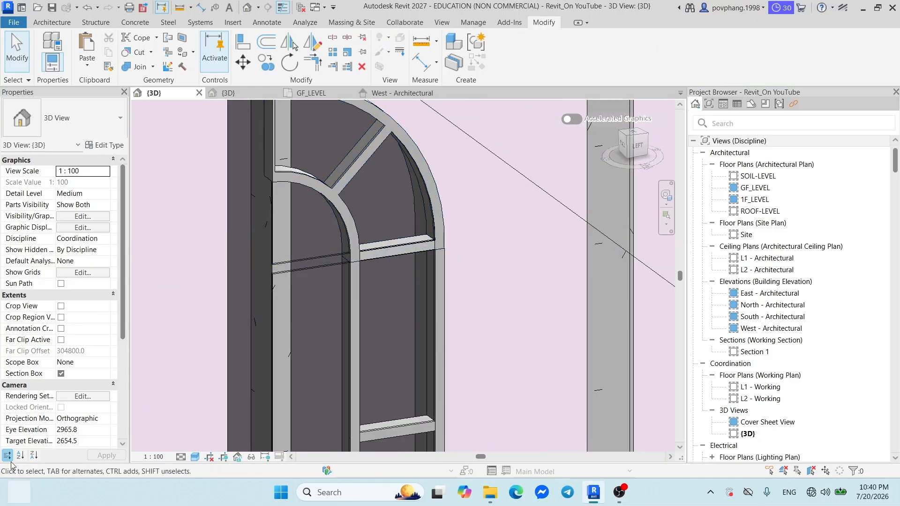
Turn off the 3D view's section box and view the whole arched window from the outside.
left_click(61, 373)
middle_click_drag(514, 214, 344, 240, "shift")
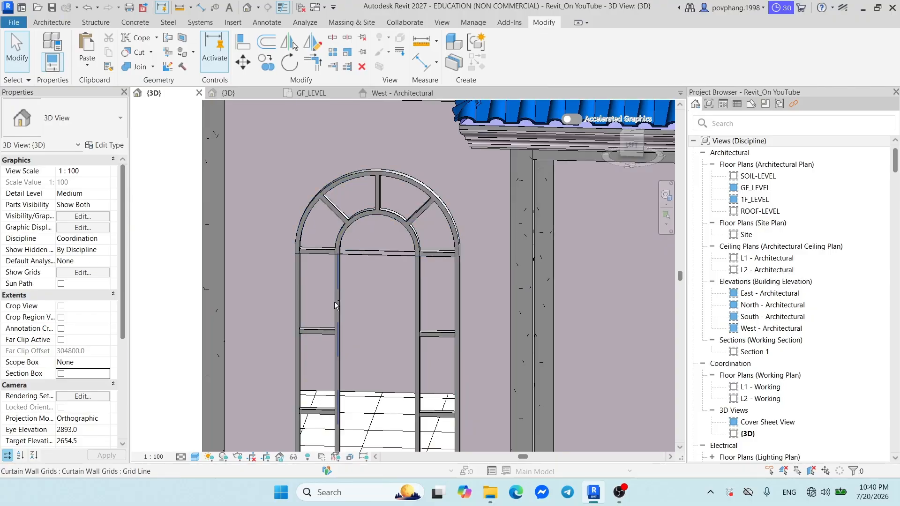
middle_click_drag(336, 278, 384, 276, "shift")
scroll(384, 282, "down", 3)
middle_click_drag(386, 314, 361, 321, "shift")
scroll(360, 286, "up", 3)
left_click(361, 252)
key("Escape")
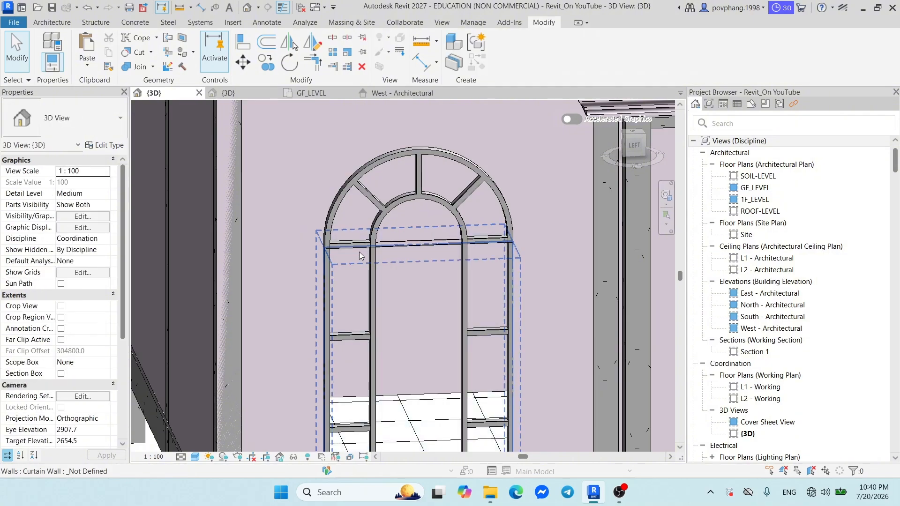
Select the glazed curtain panel just below the arch on the left side and open its type properties.
key("Tab")
key("Tab")
key("Tab")
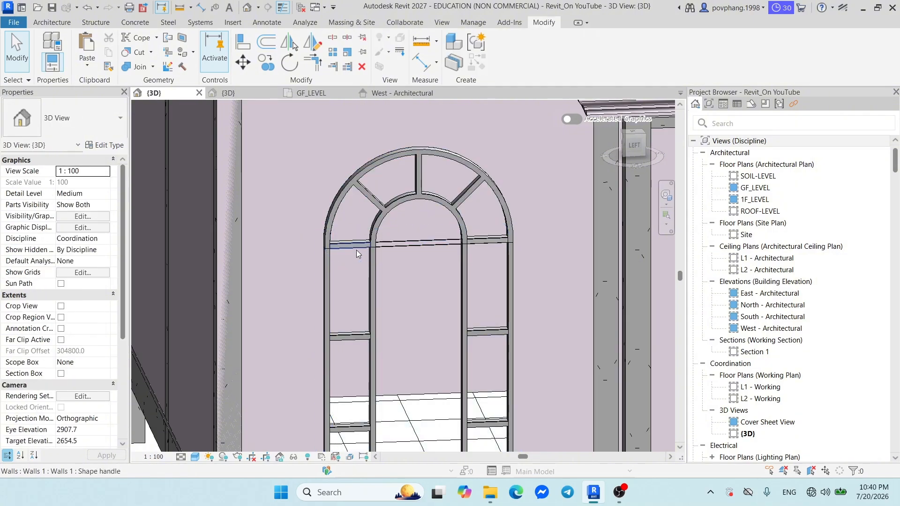
left_click(356, 249)
middle_click_drag(375, 283, 388, 194)
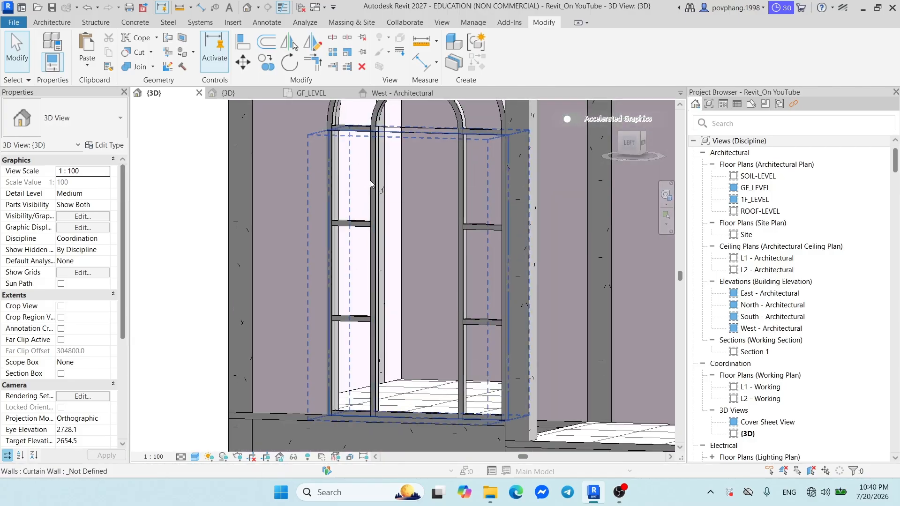
key("Tab")
key("Tab")
key("Tab")
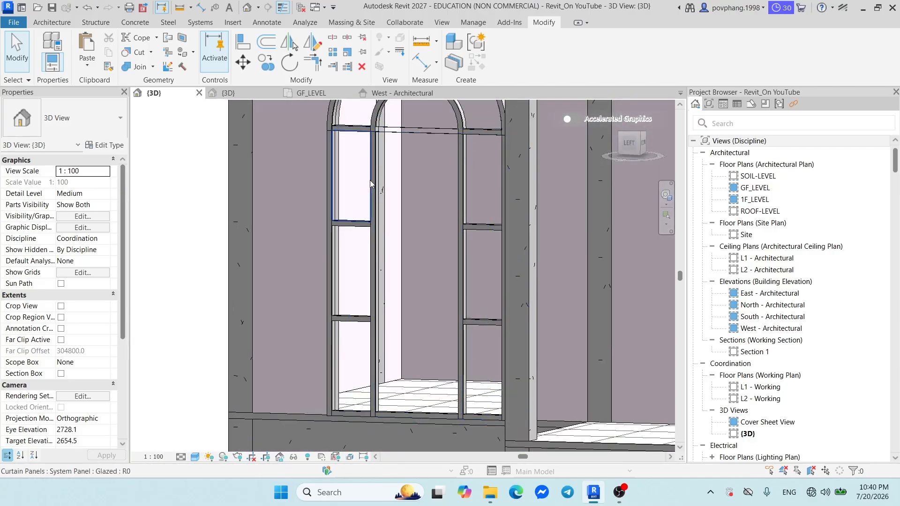
left_click(371, 184)
left_click(105, 145)
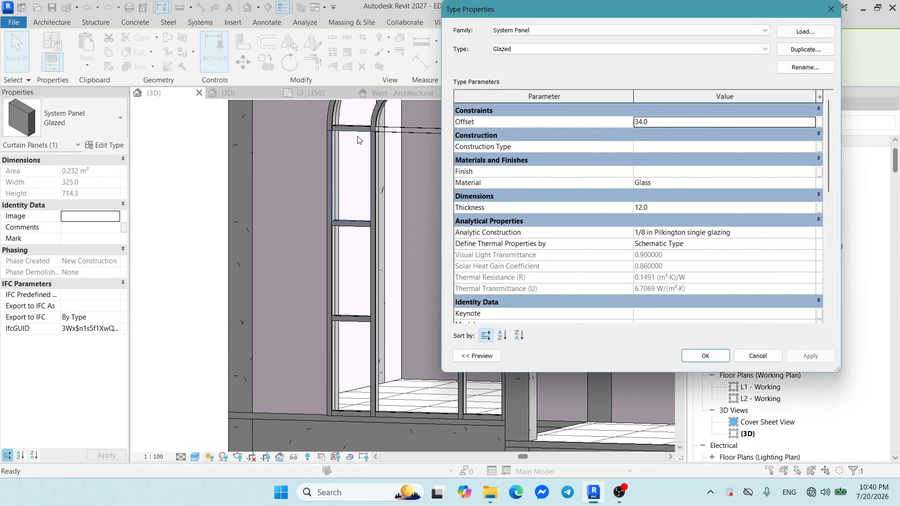
Set the shading transparency of the panel's Glass material to 0 and accept the material.
left_click_drag(611, 36, 344, 38)
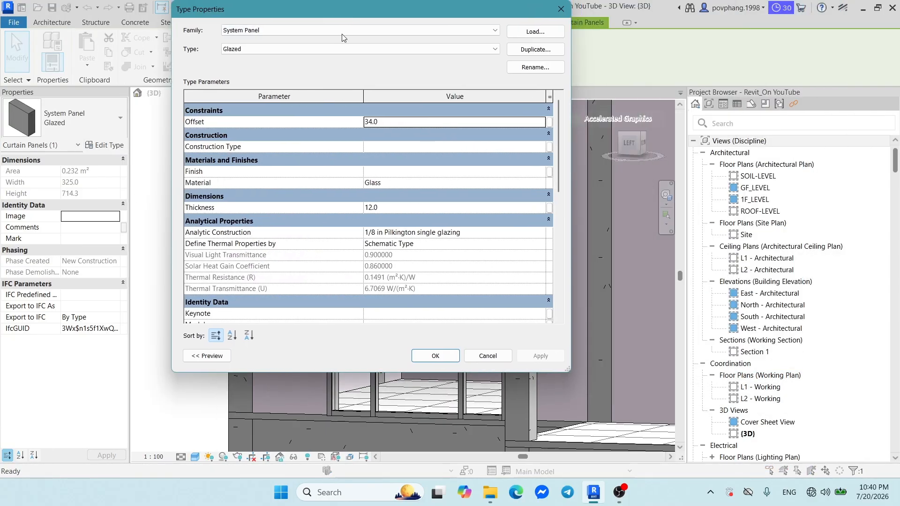
left_click(418, 183)
left_click(540, 183)
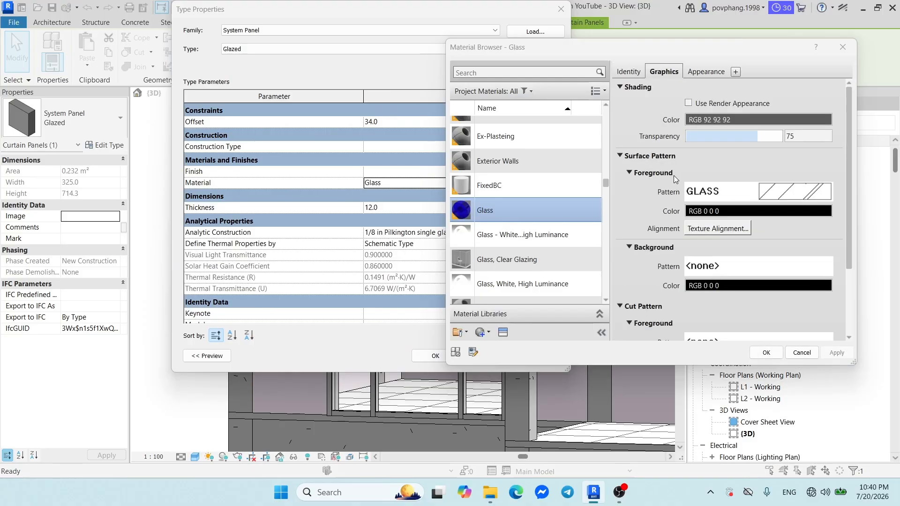
left_click_drag(761, 140, 699, 142)
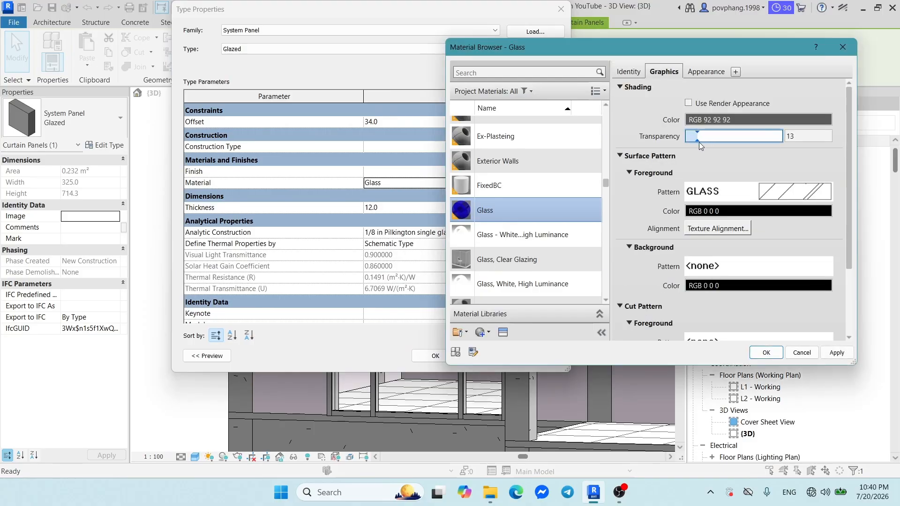
left_click(830, 352)
left_click_drag(693, 136, 597, 148)
left_click(830, 352)
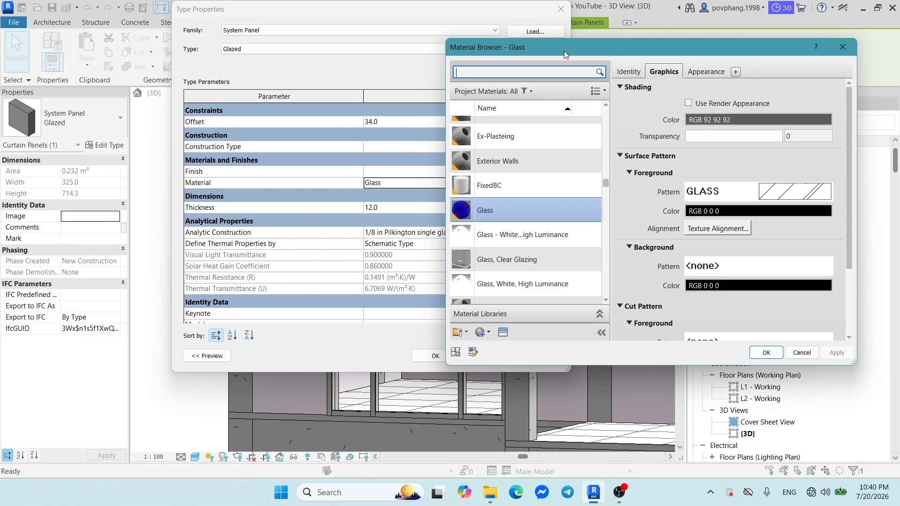
scroll(499, 109, "up", 1)
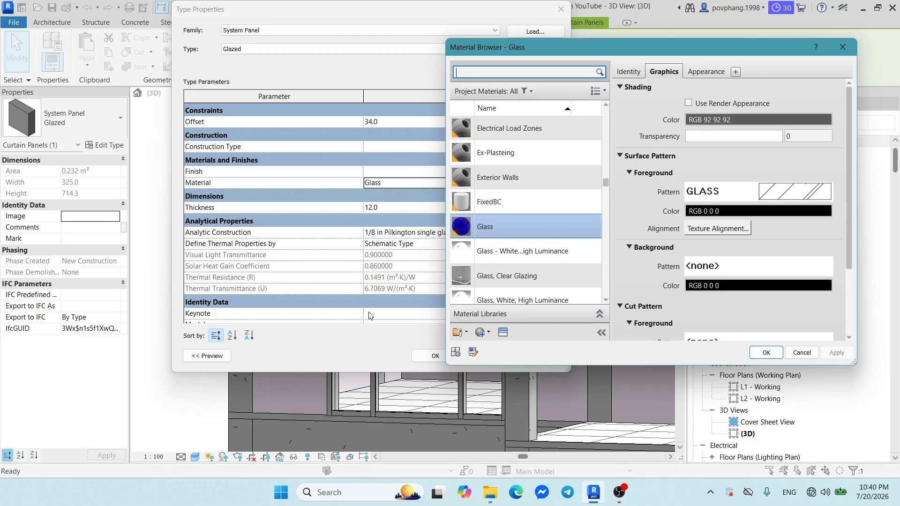
left_click(766, 352)
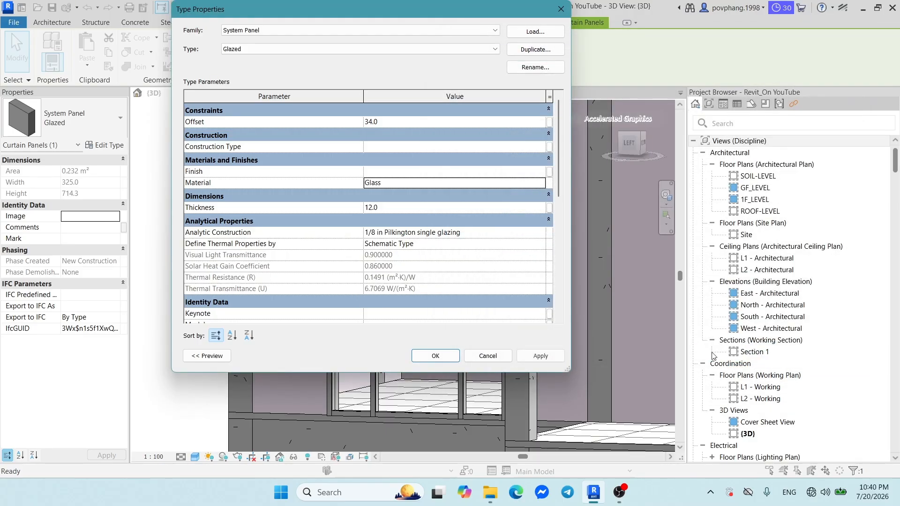
Apply the Glazed panel type's changes and reopen its Glass material for editing.
left_click(540, 357)
left_click_drag(394, 12, 528, 11)
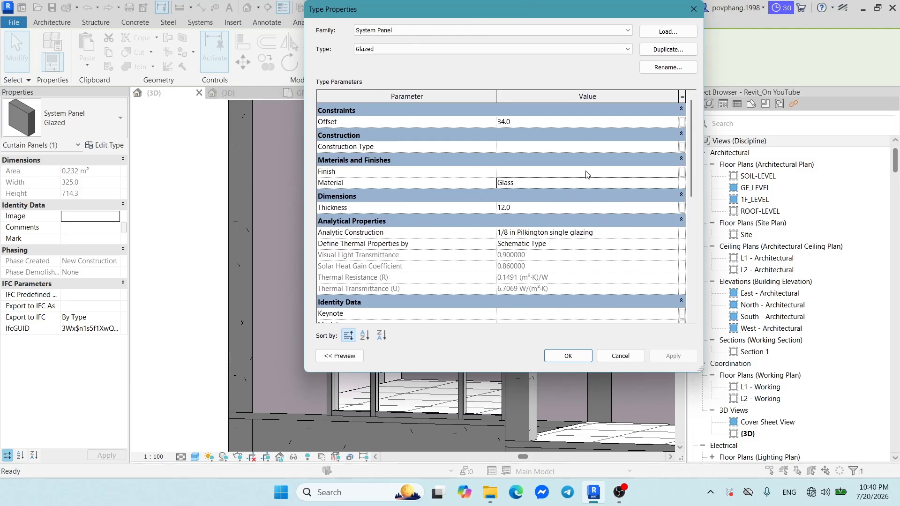
left_click(674, 183)
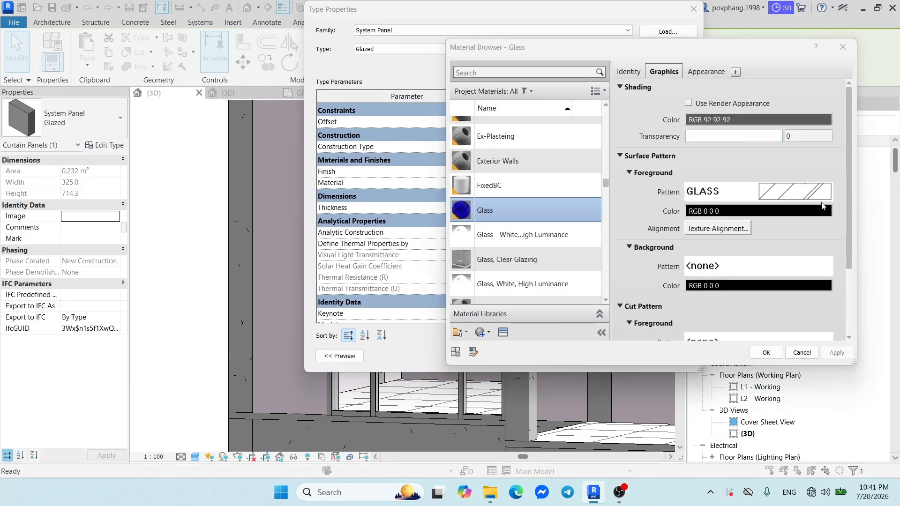
Set the import scale of the GLASS model pattern used as the surface foreground to 0.1.
left_click(806, 196)
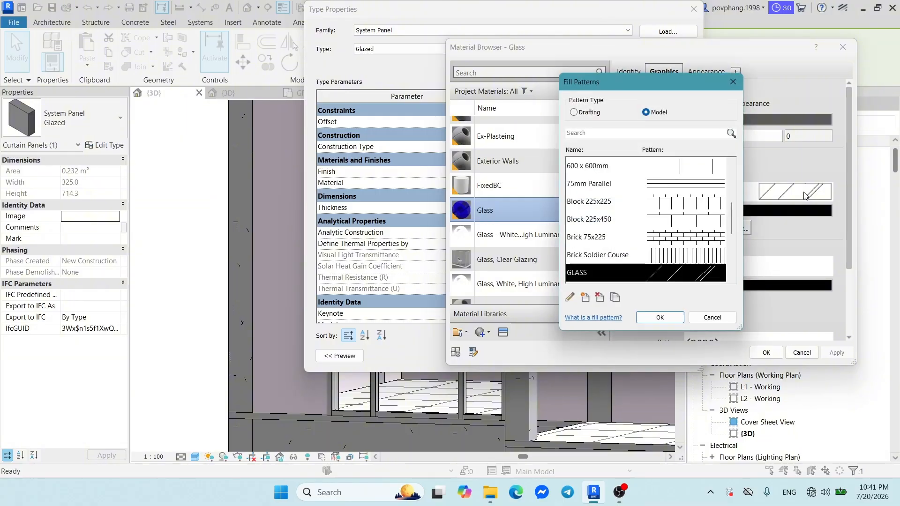
left_click(583, 114)
left_click(659, 114)
left_click(660, 114)
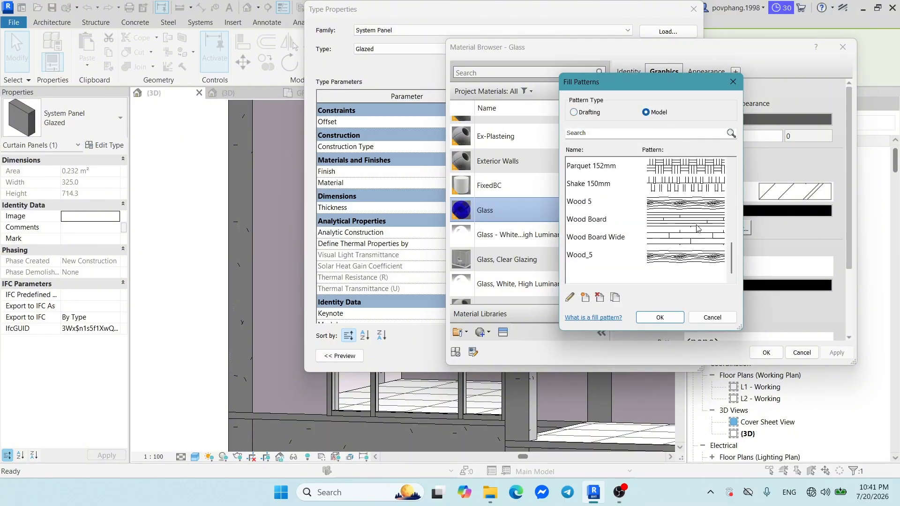
scroll(652, 212, "up", 1)
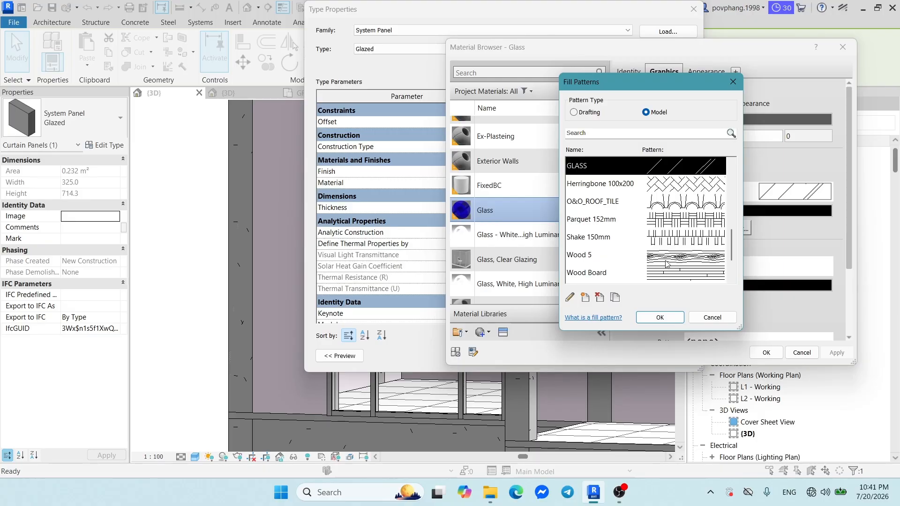
left_click(570, 297)
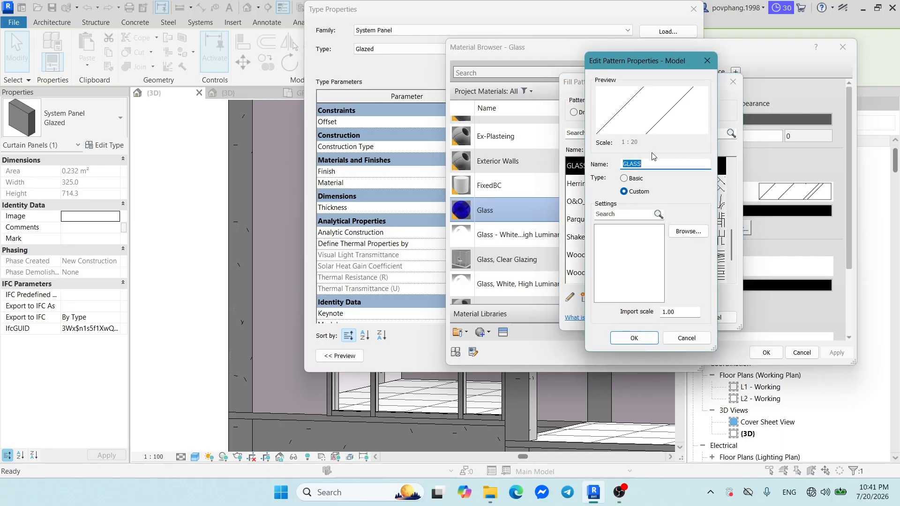
left_click_drag(679, 313, 652, 314)
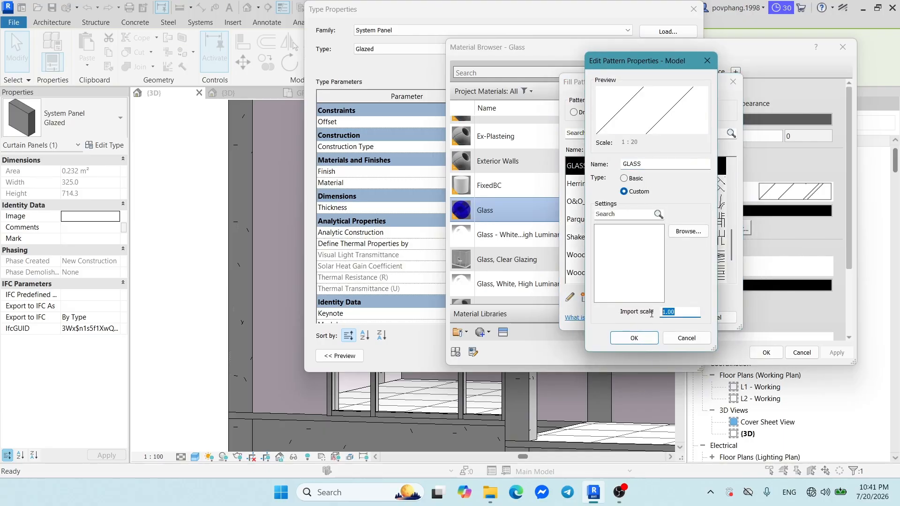
type("0.1")
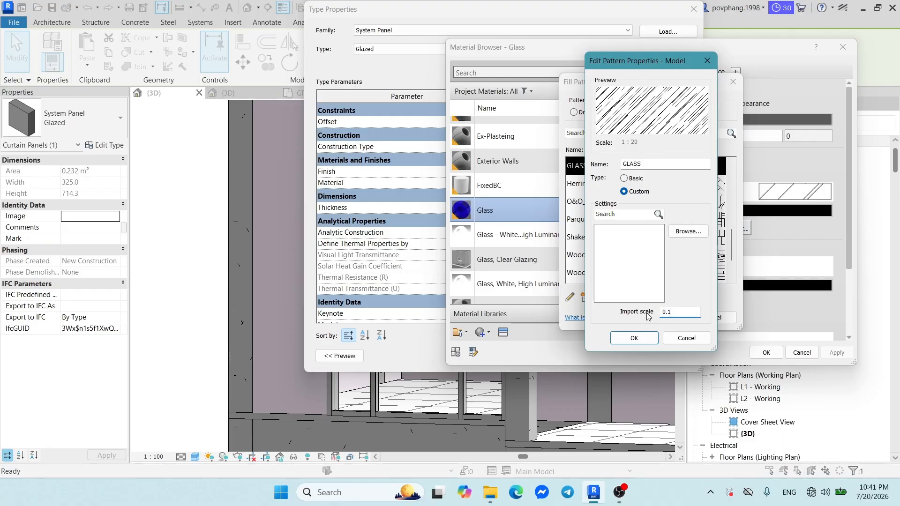
left_click(635, 338)
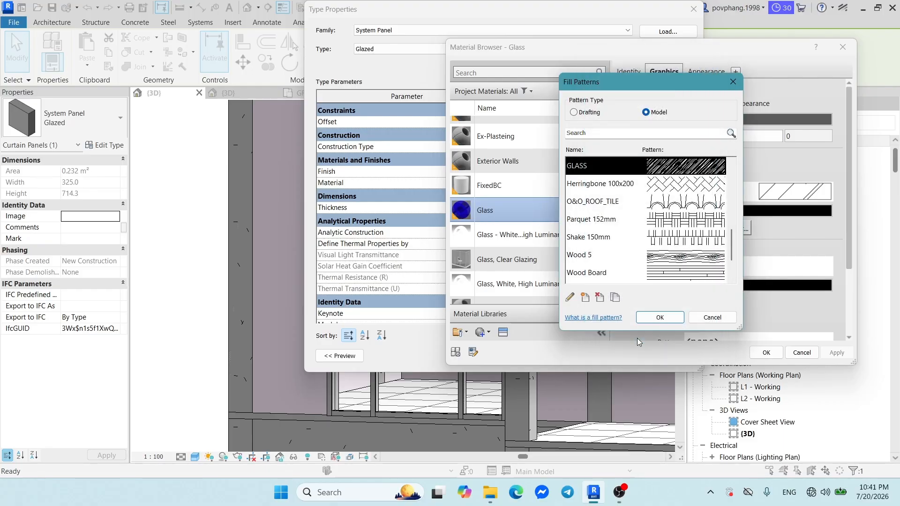
left_click(660, 318)
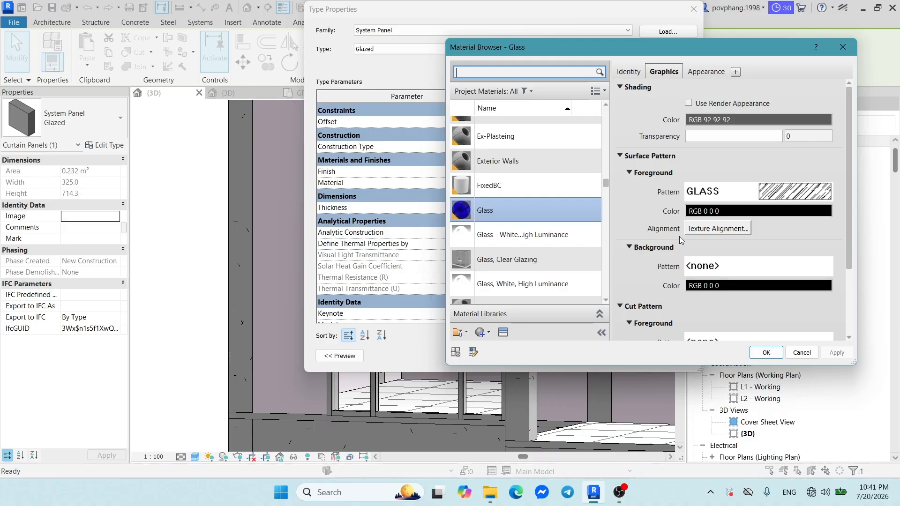
Set the Glass material's surface background pattern to Solid fill.
scroll(652, 248, "down", 1)
left_click(724, 233)
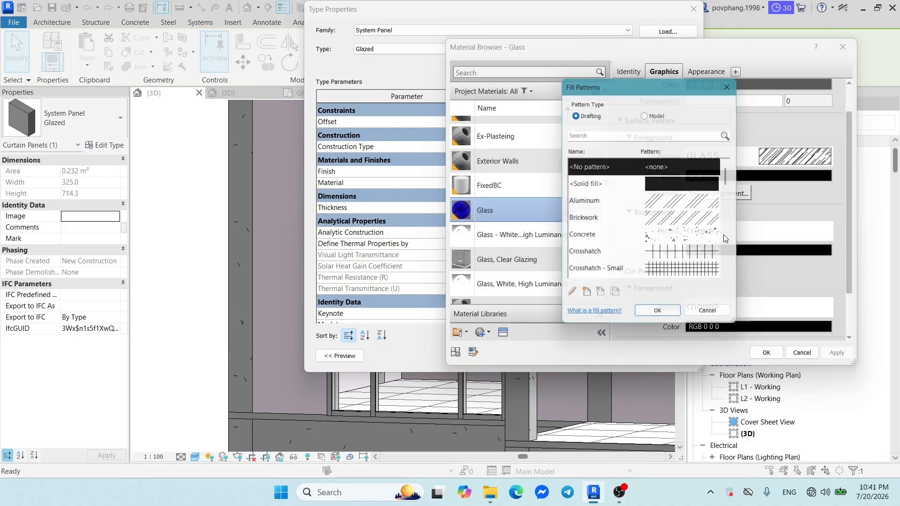
left_click(664, 189)
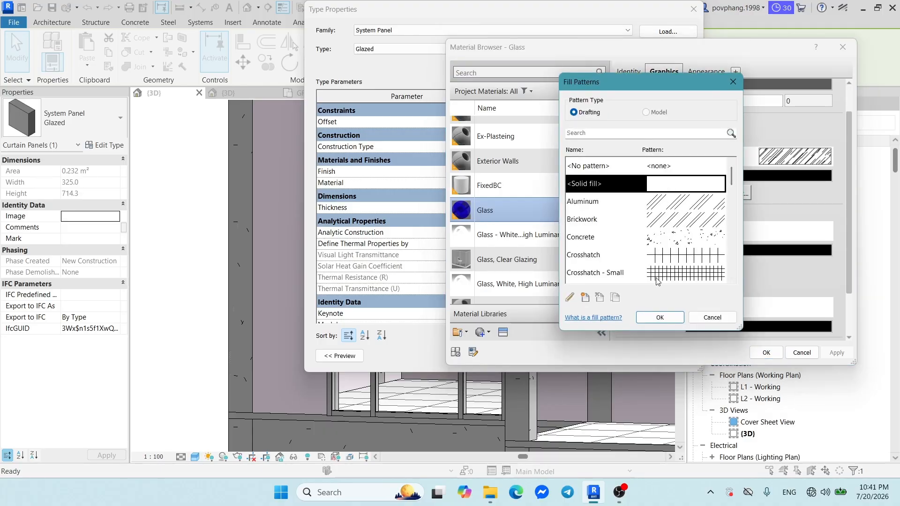
left_click(660, 317)
Try light grey RGB 192-192-192 as the surface background pattern's colour and return it to black.
left_click(736, 251)
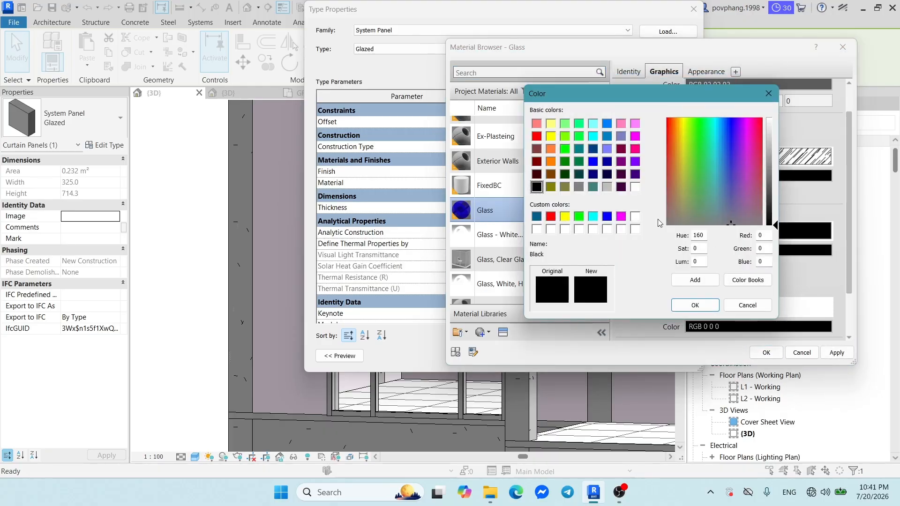
left_click(607, 187)
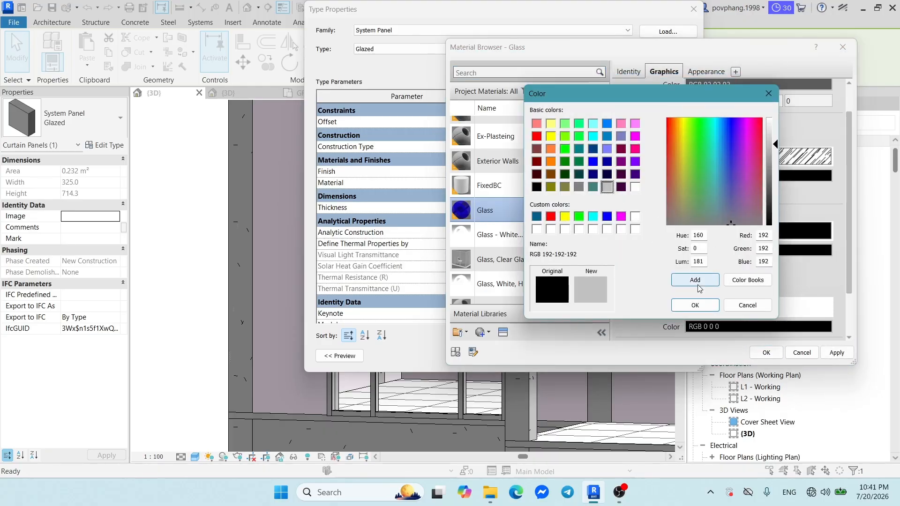
left_click(697, 306)
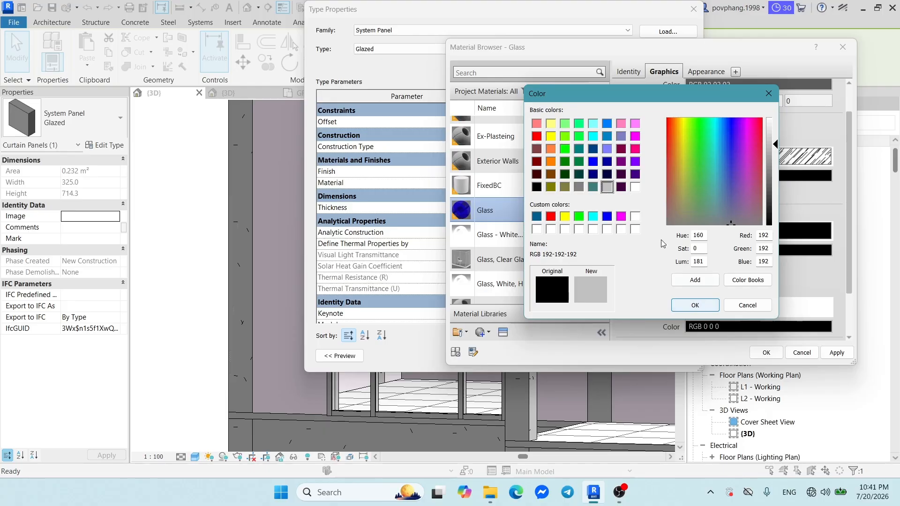
left_click(537, 187)
left_click(695, 306)
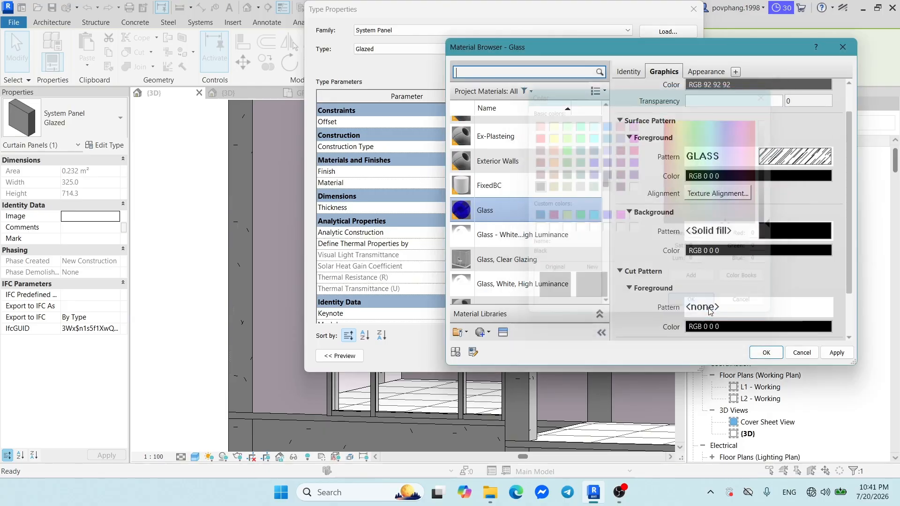
Set the surface foreground pattern's colour to light grey RGB 192-192-192.
left_click(779, 159)
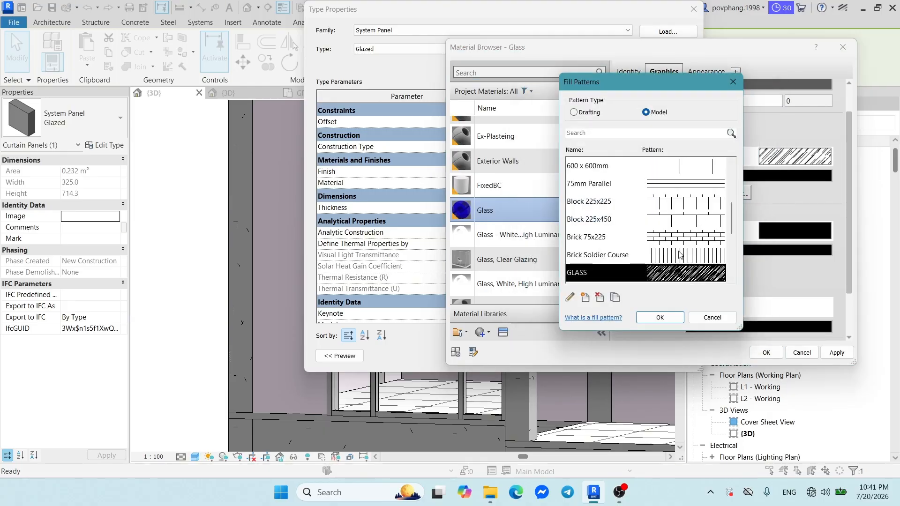
key("Escape")
left_click(749, 178)
left_click(612, 189)
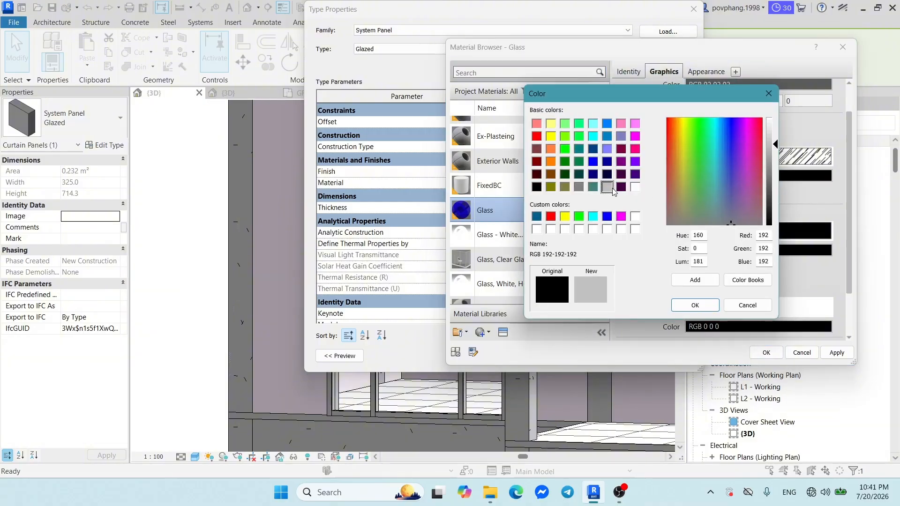
left_click(695, 305)
Set the import scale of the GLASS foreground model pattern to 0.3 and accept the pattern.
left_click(780, 157)
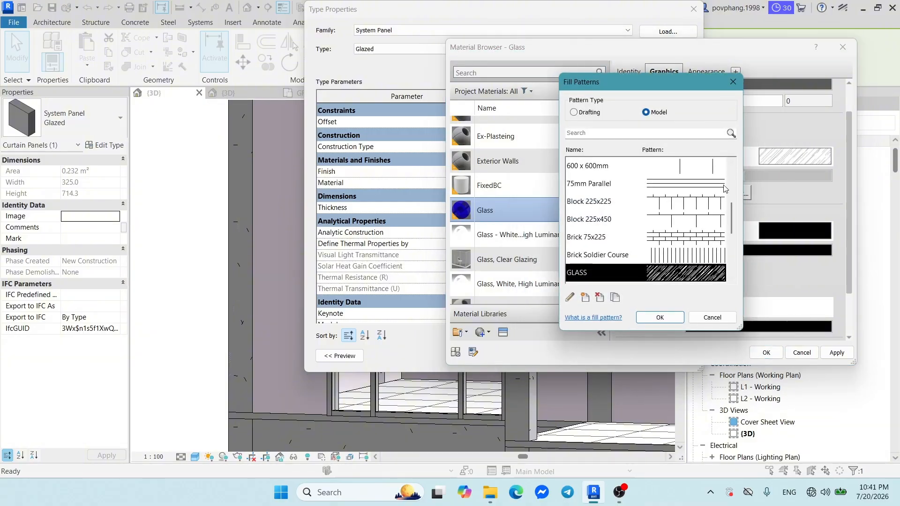
left_click(569, 297)
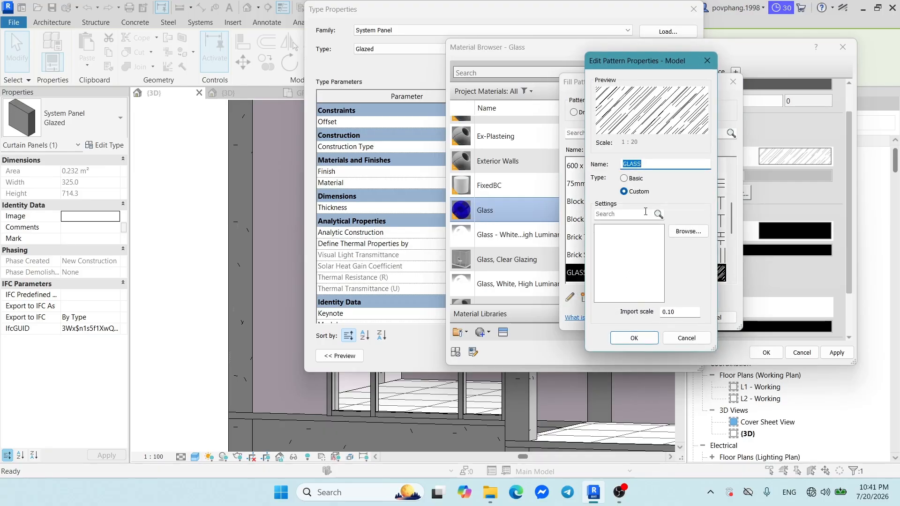
left_click(679, 313)
double_click(679, 313)
type("0")
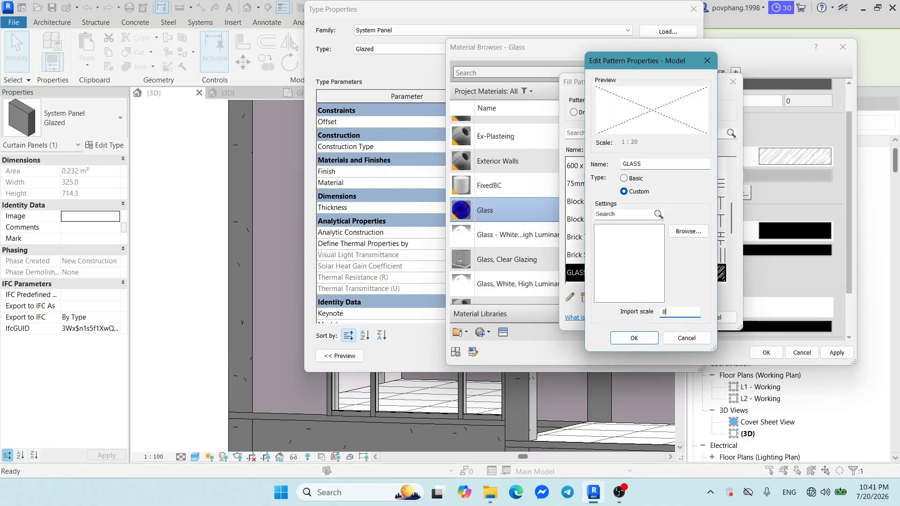
type(".3")
left_click(644, 338)
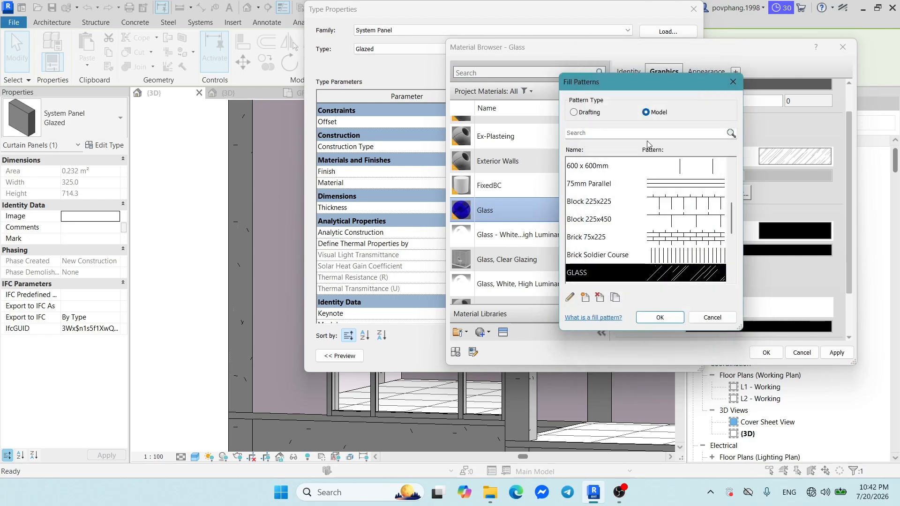
left_click(652, 318)
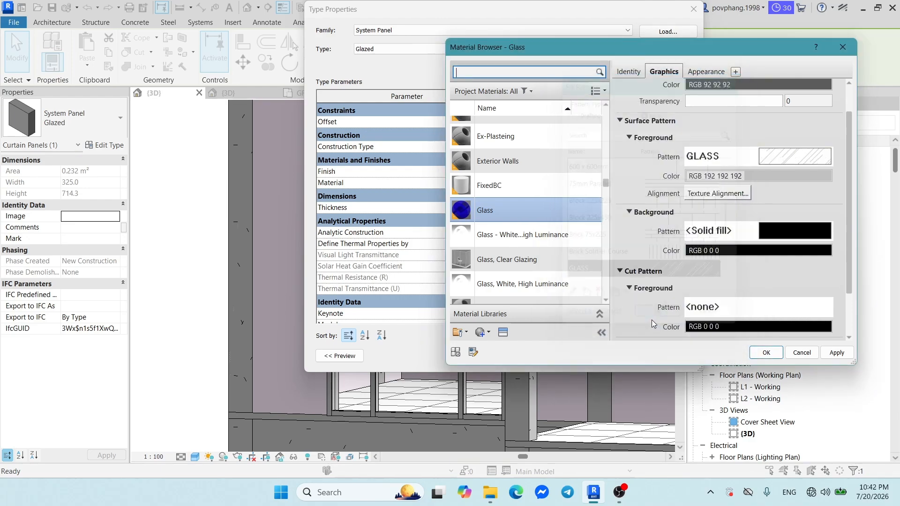
Apply the Glass material's graphics changes and accept the Glazed panel type's properties.
left_click(838, 353)
left_click(766, 352)
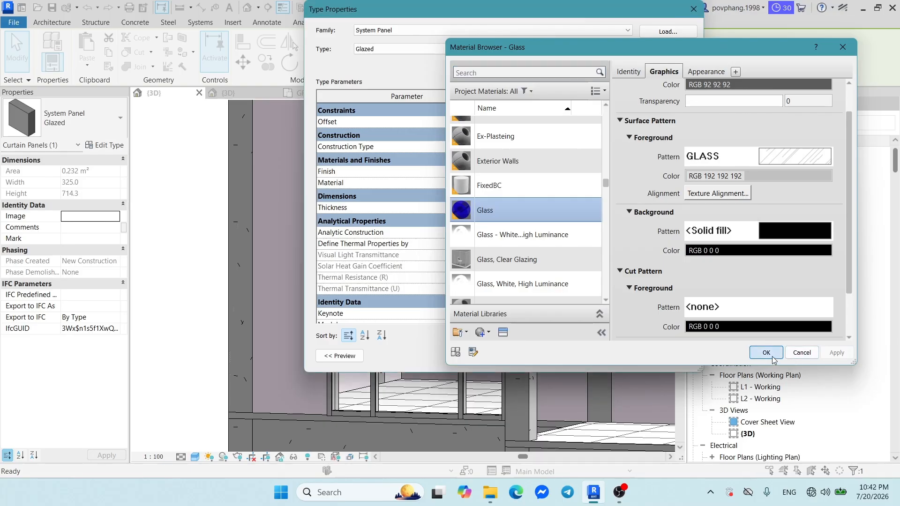
left_click(672, 358)
left_click(576, 359)
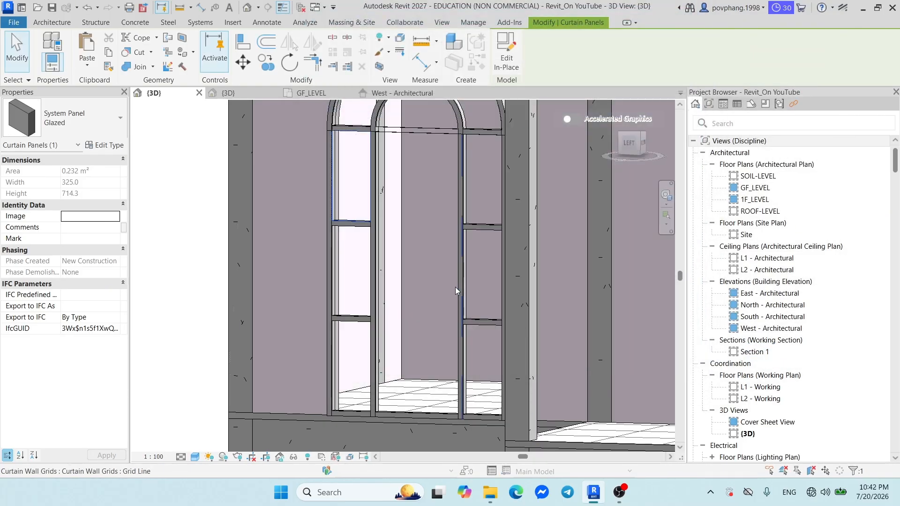
key("Escape")
Examine the Glazed type parameters of the side panel directly below the arch, and close them without changes.
scroll(454, 287, "down", 4)
scroll(475, 249, "up", 5)
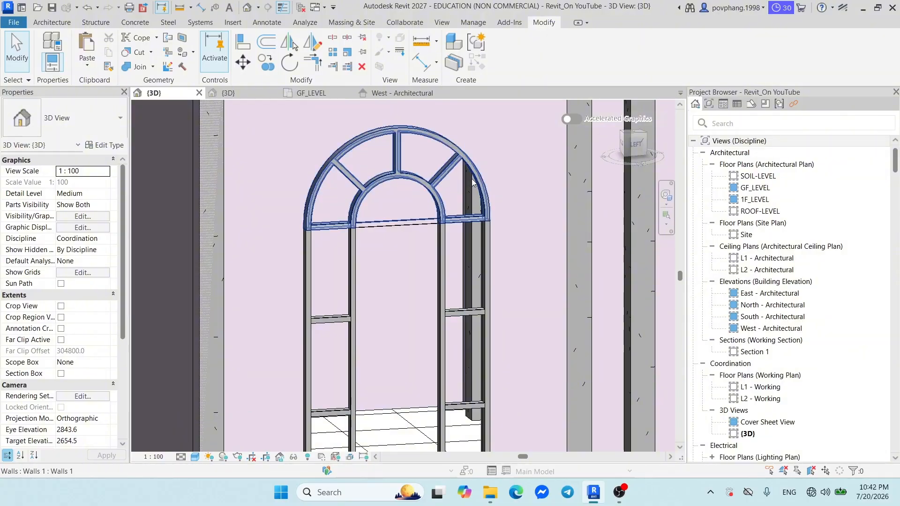
key("Tab")
key("Tab")
left_click(445, 246)
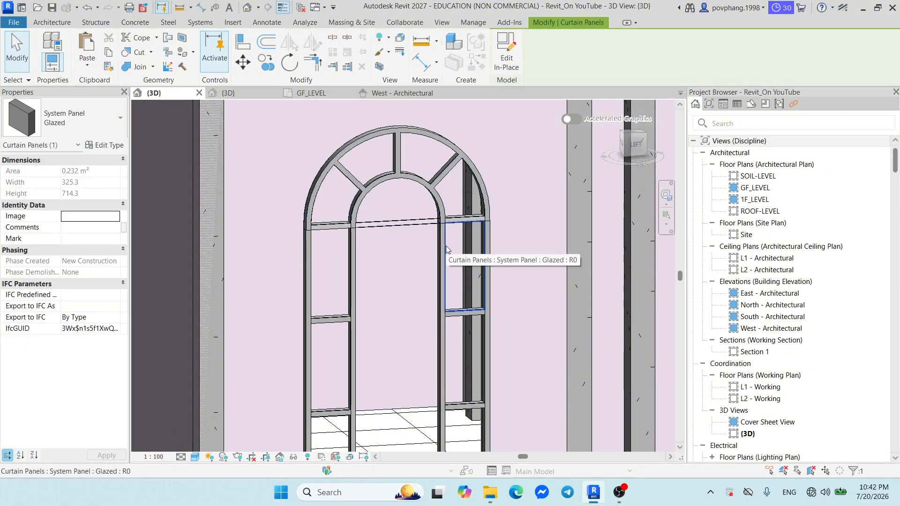
left_click(105, 146)
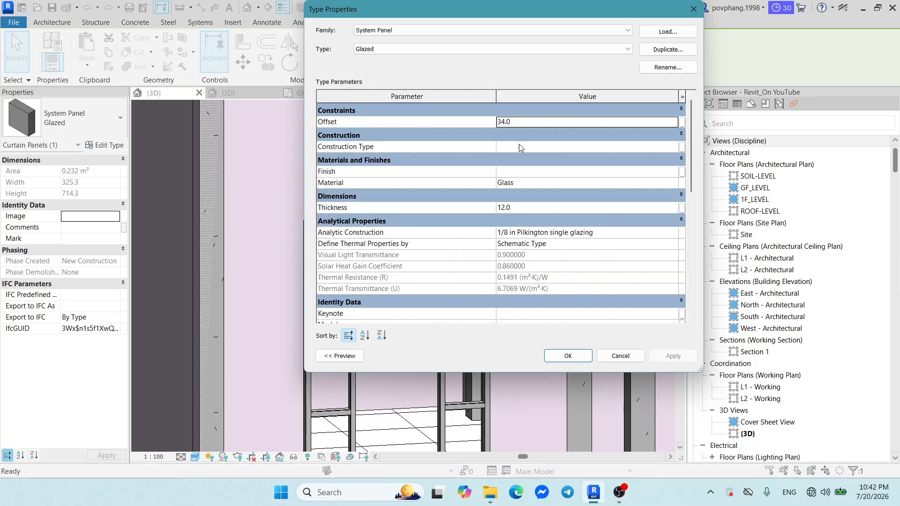
scroll(518, 149, "down", 5)
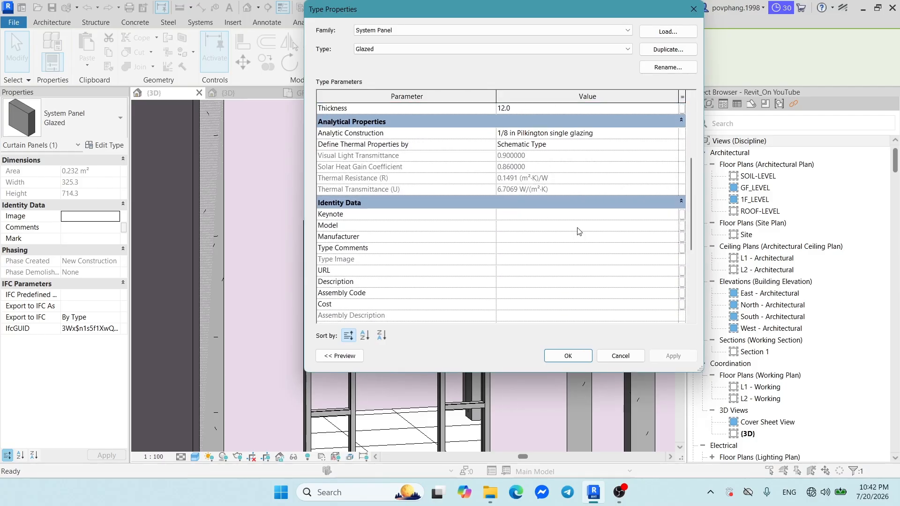
scroll(583, 207, "up", 5)
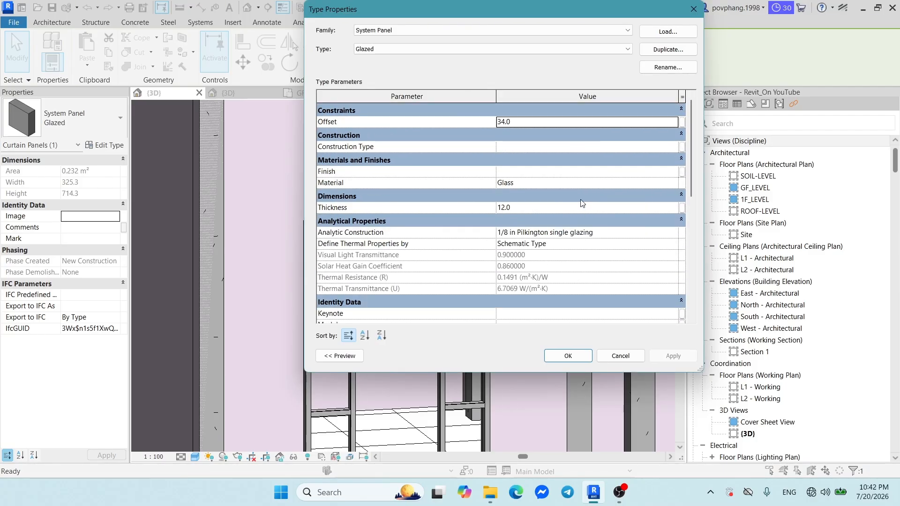
scroll(580, 204, "down", 5)
key("Escape")
key("Escape")
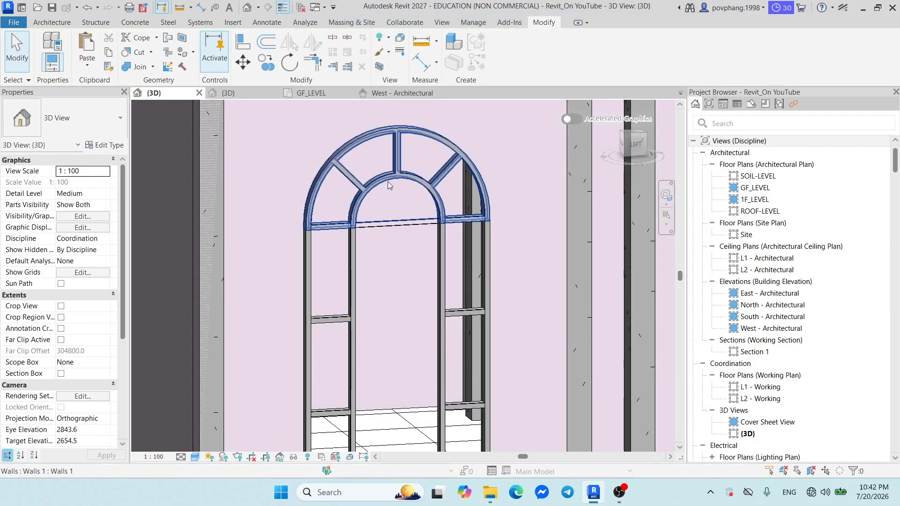
Set the Curtain Panel of the _Not Defined curtain wall type to System Panel : Glazed.
left_click(308, 266)
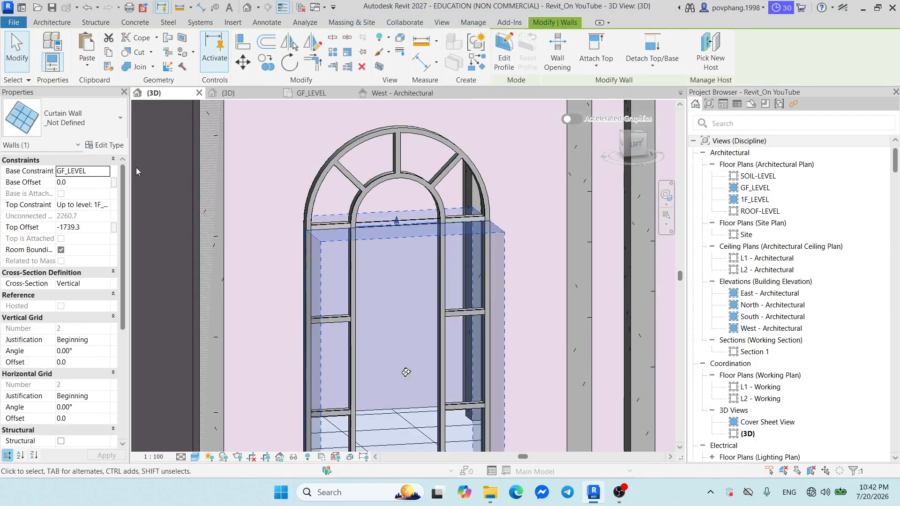
left_click(104, 145)
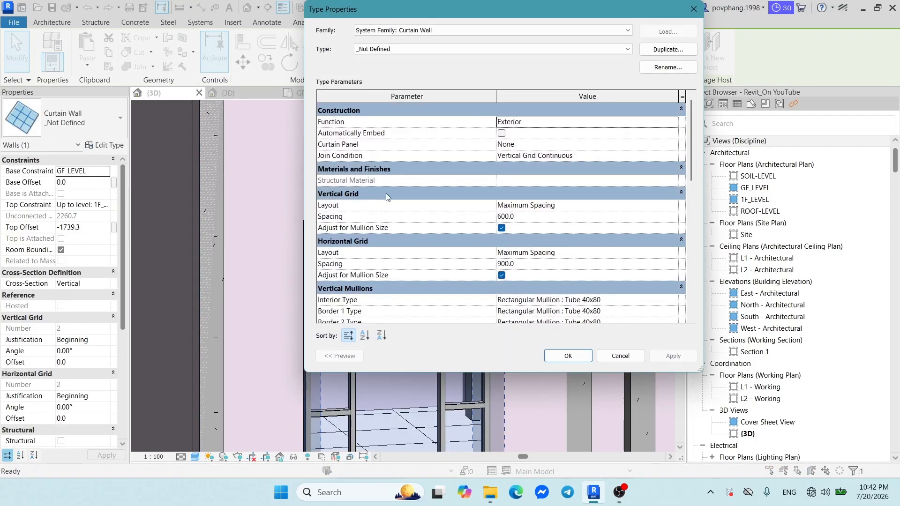
left_click(550, 145)
left_click(673, 144)
scroll(563, 183, "down", 6)
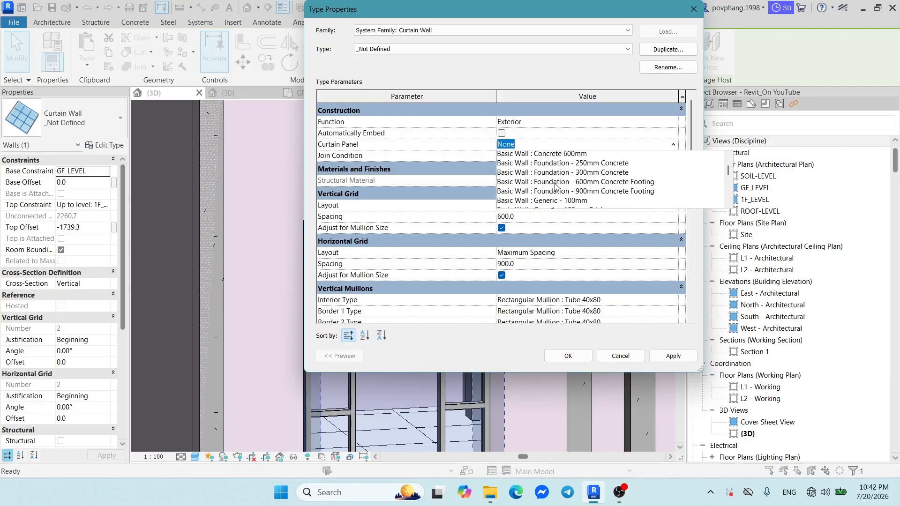
scroll(557, 186, "down", 9)
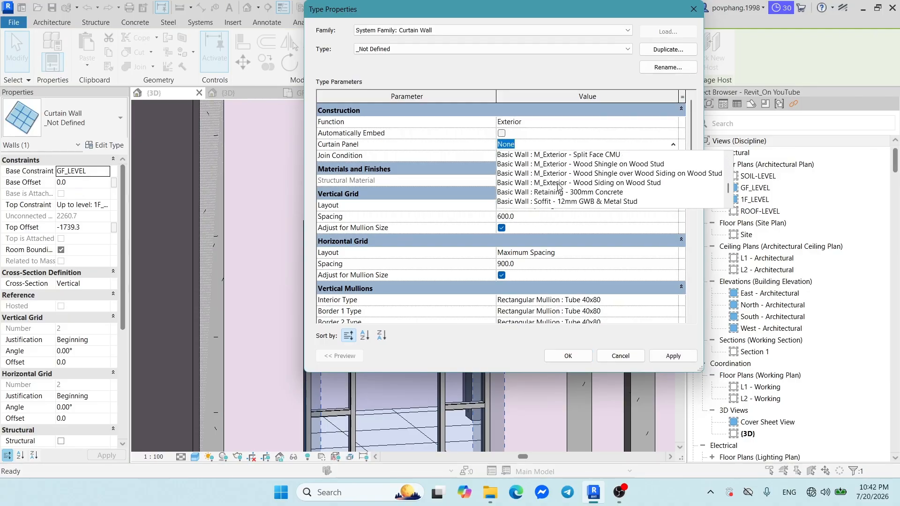
scroll(558, 186, "down", 1)
scroll(560, 184, "up", 1)
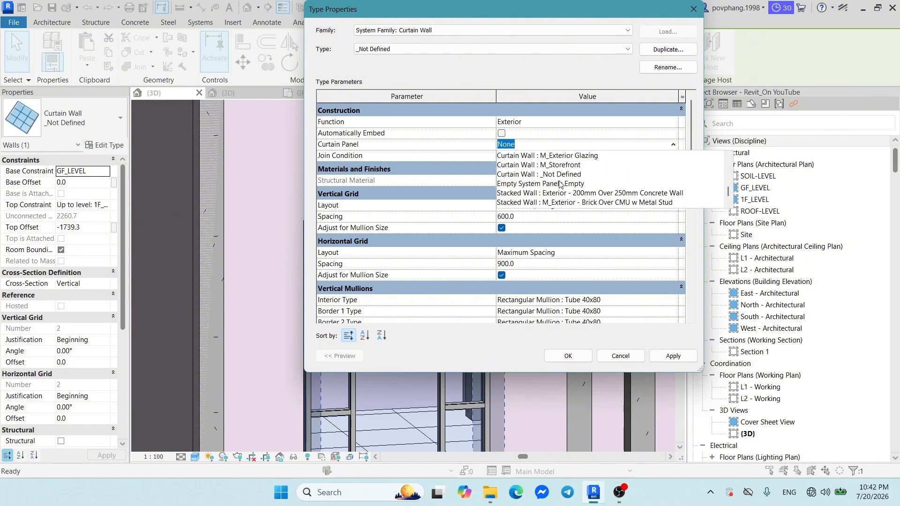
scroll(566, 184, "down", 1)
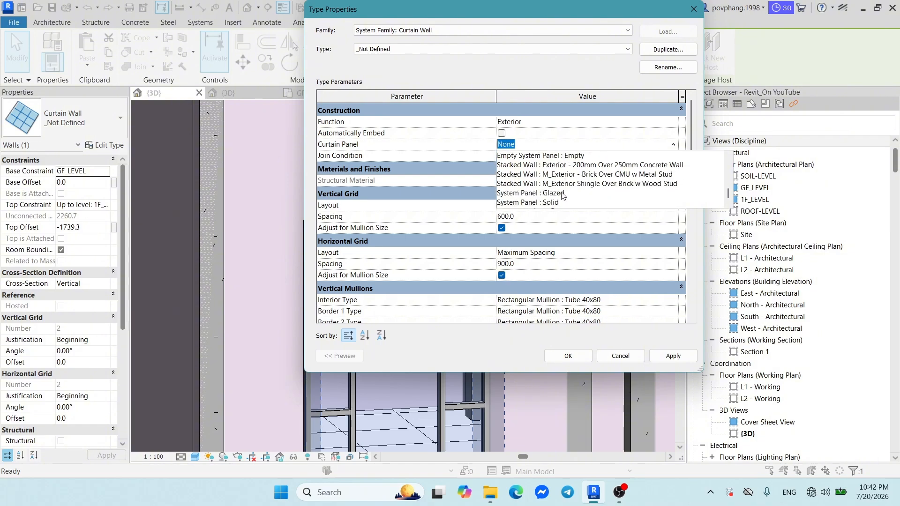
left_click(562, 194)
left_click(672, 356)
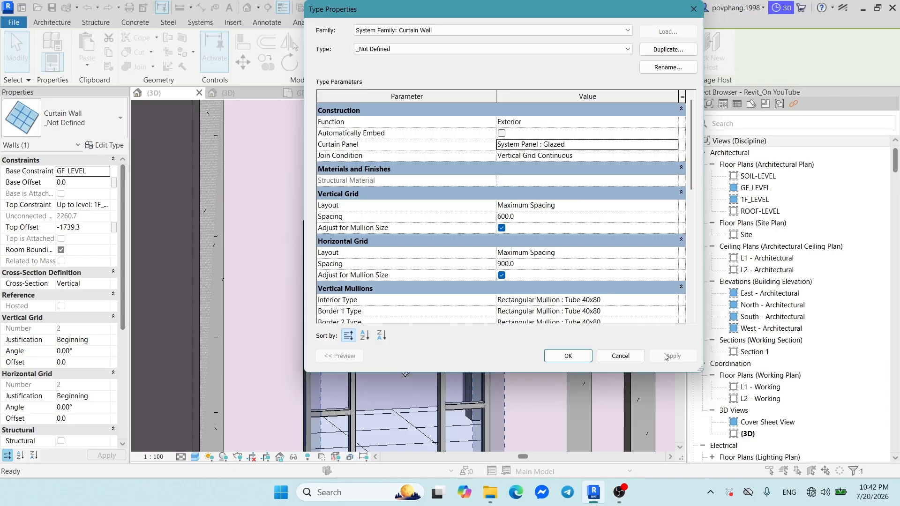
left_click(568, 356)
key("Escape")
Set the shading colour of the Glazed panel type's Glass material to black, RGB 0-0-0.
middle_click_drag(520, 333, 456, 361, "shift")
scroll(341, 291, "up", 2)
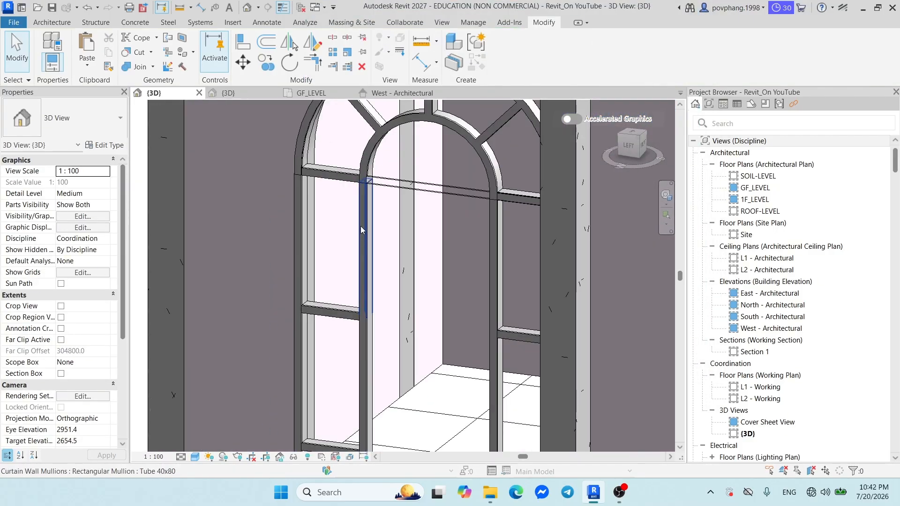
key("Tab")
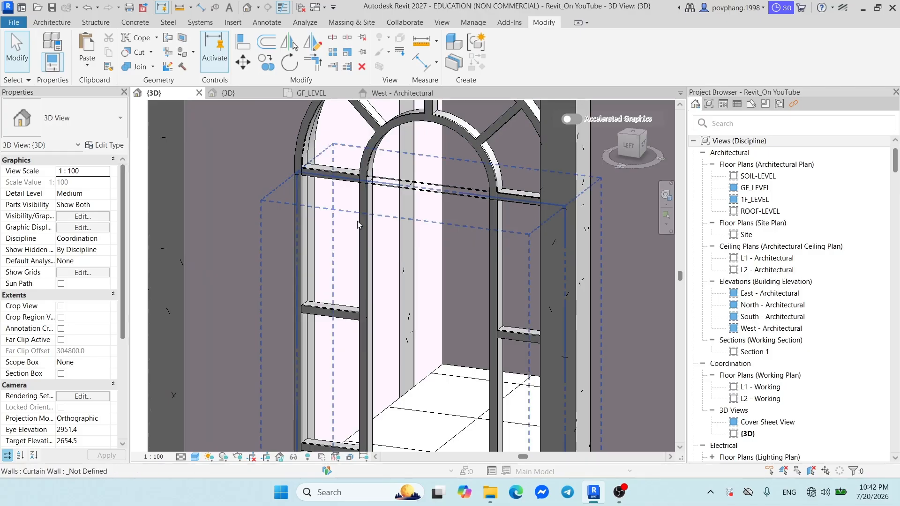
key("Tab")
left_click(357, 221)
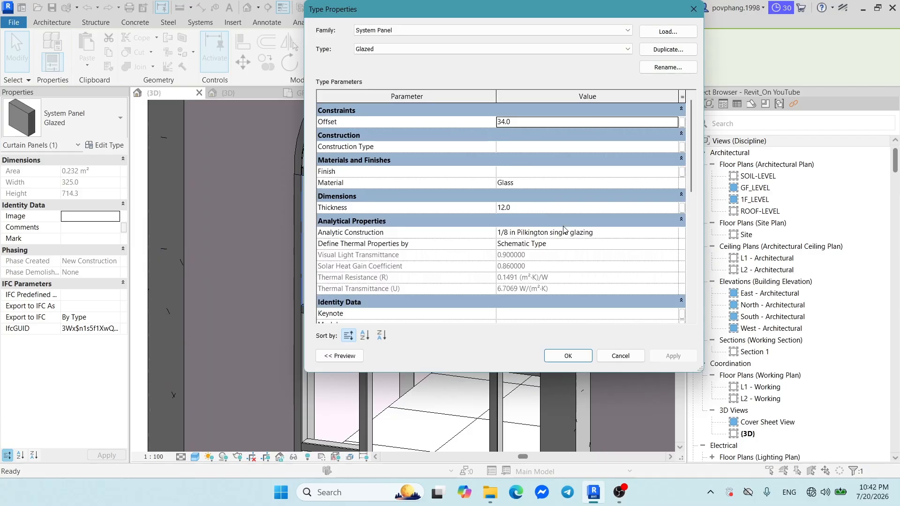
left_click(539, 186)
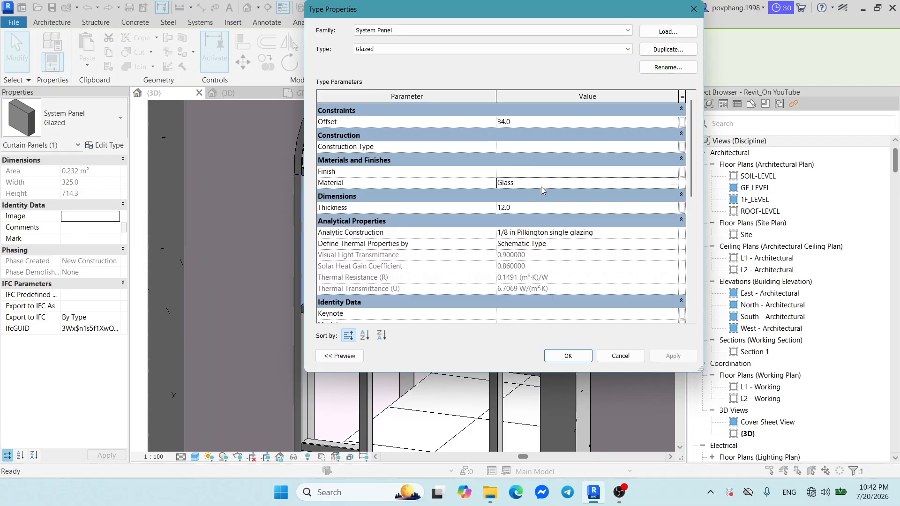
left_click(674, 183)
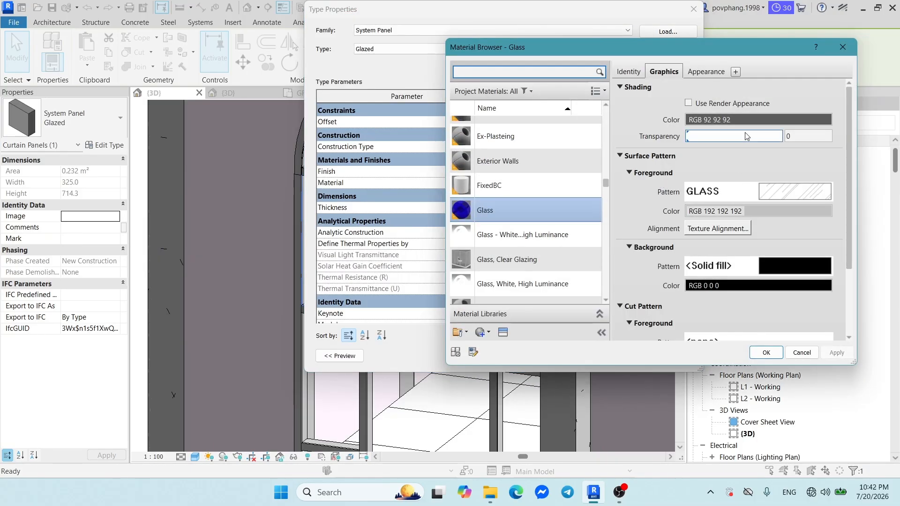
scroll(723, 148, "down", 3)
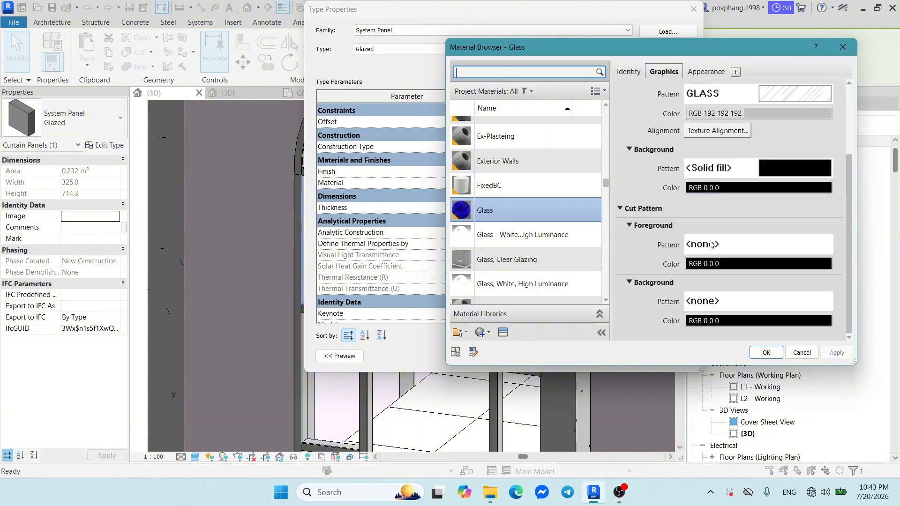
scroll(707, 143, "up", 3)
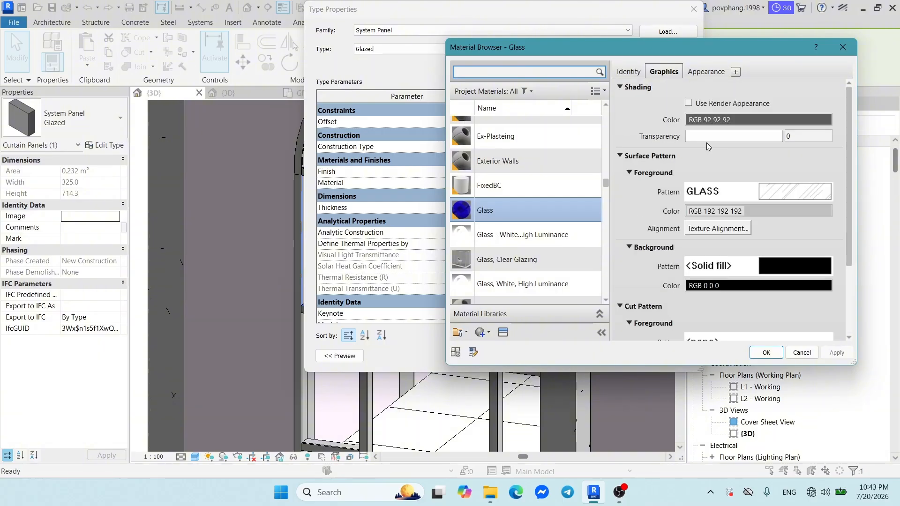
left_click(733, 122)
left_click_drag(776, 187, 776, 226)
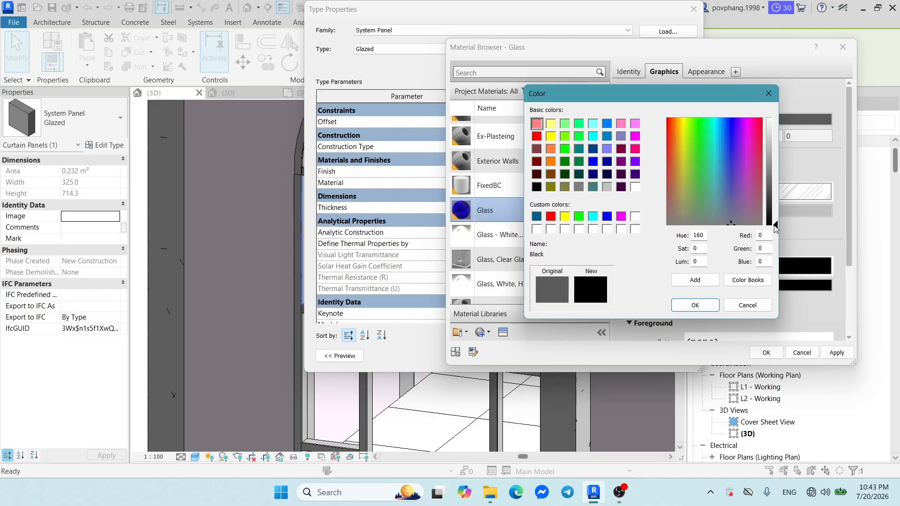
left_click(695, 305)
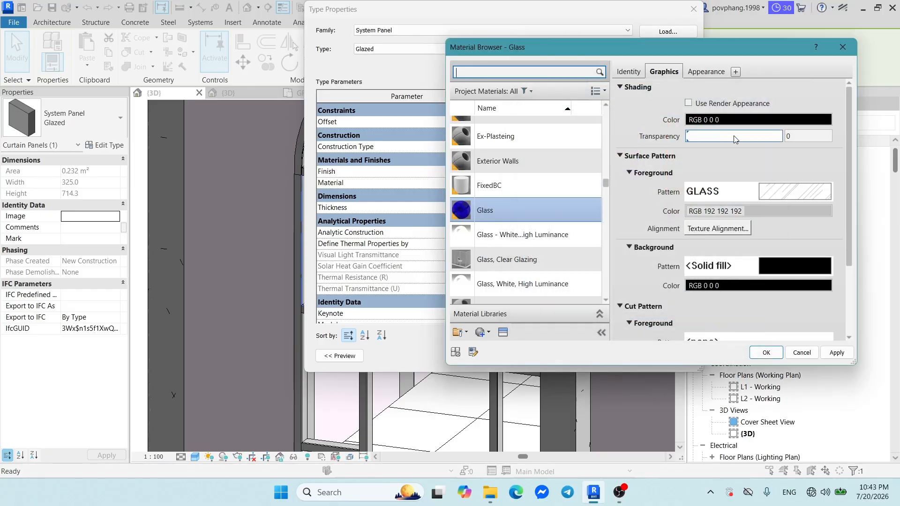
scroll(568, 110, "up", 1)
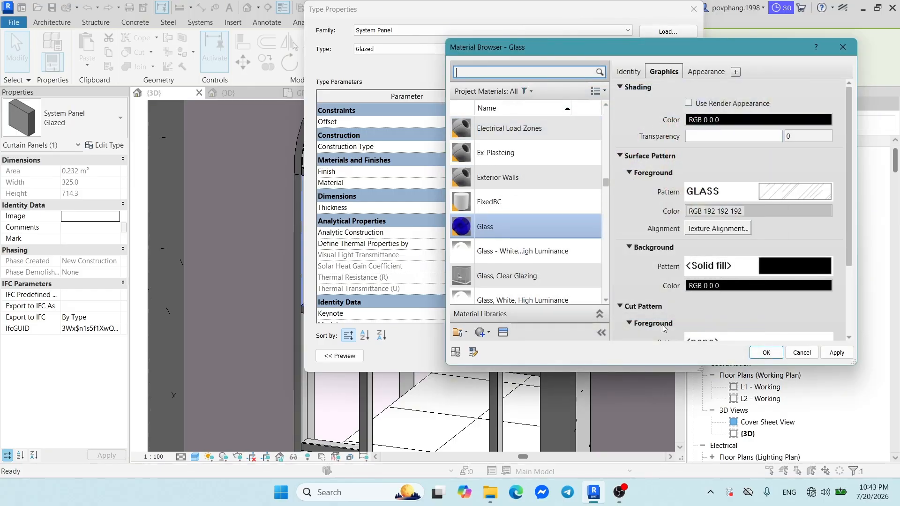
left_click(766, 352)
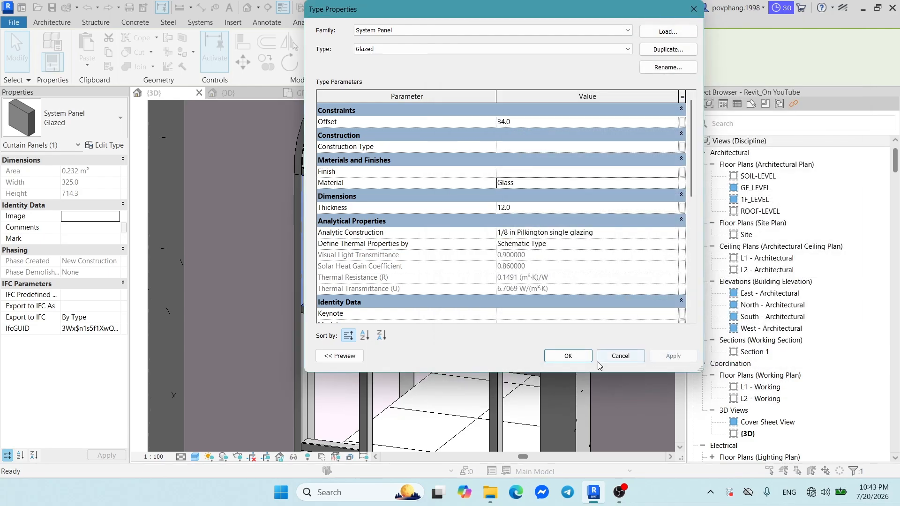
left_click(570, 355)
key("Escape")
Open the Glass material assigned to the Glazed type of the side panel below the arch.
scroll(393, 230, "down", 3)
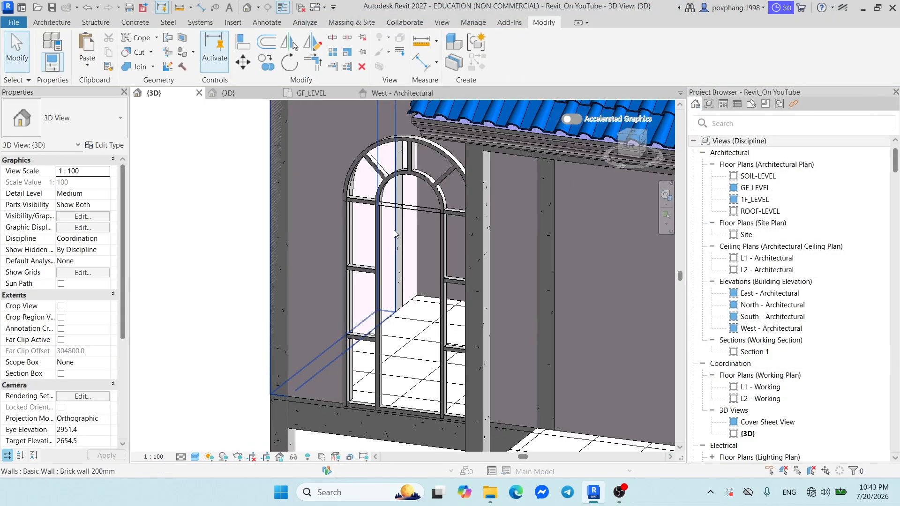
scroll(477, 247, "up", 4)
middle_click_drag(477, 247, 365, 201, "shift")
scroll(347, 199, "up", 4)
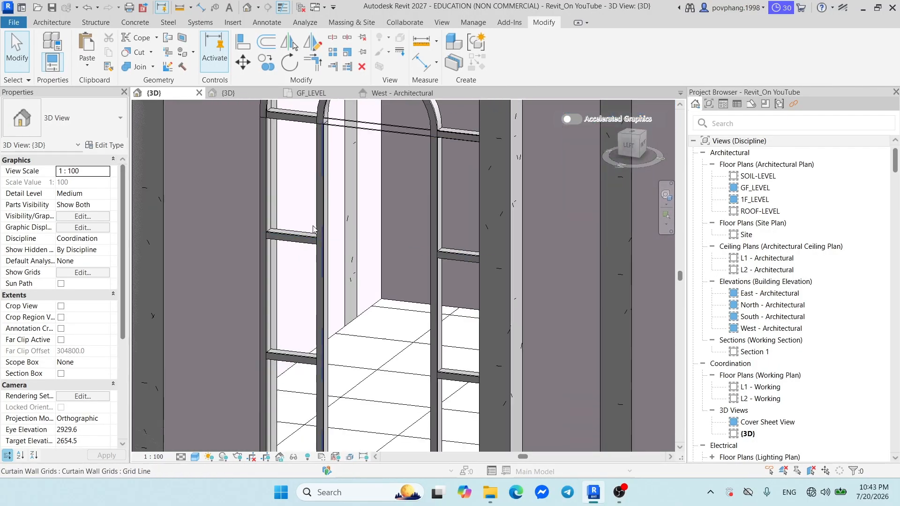
mouse_move(319, 197)
middle_mouse_down("shift")
mouse_move(332, 205)
mouse_move(333, 186)
middle_mouse_up("shift")
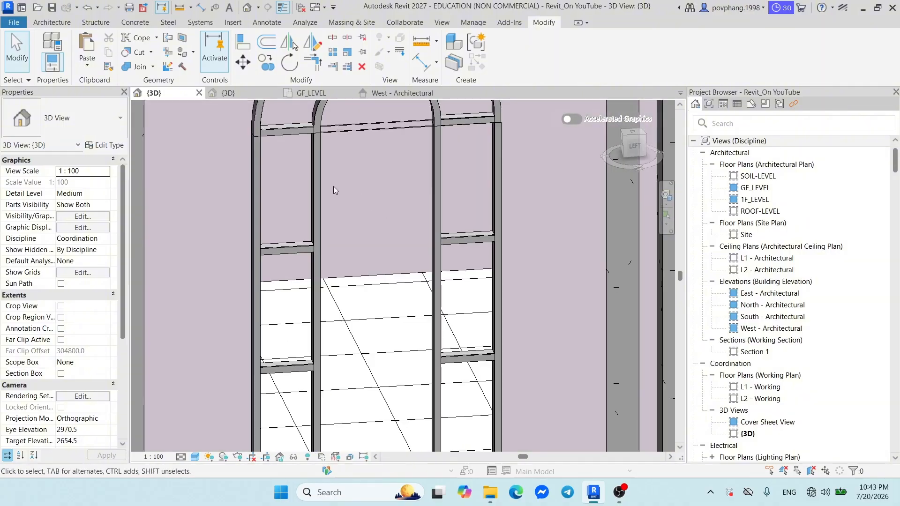
middle_click_drag(308, 218, 280, 192, "shift")
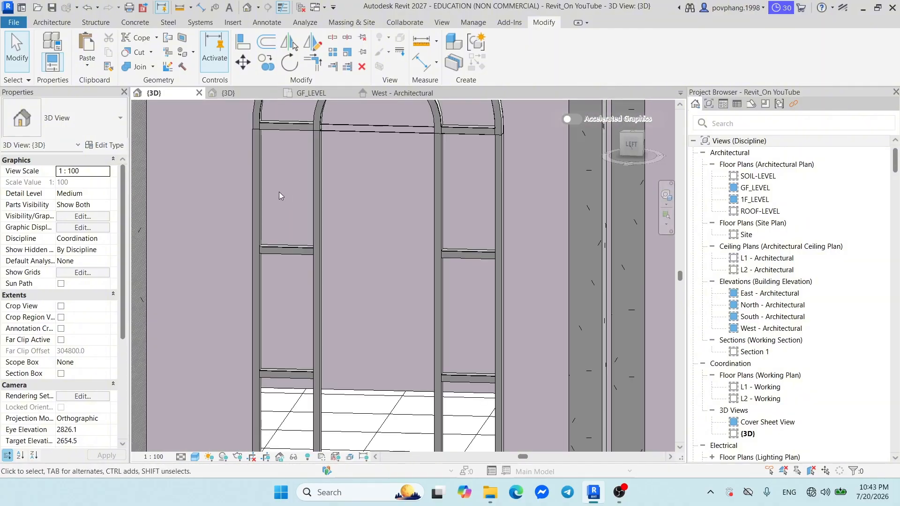
key("Tab")
key("Tab")
left_click(312, 185)
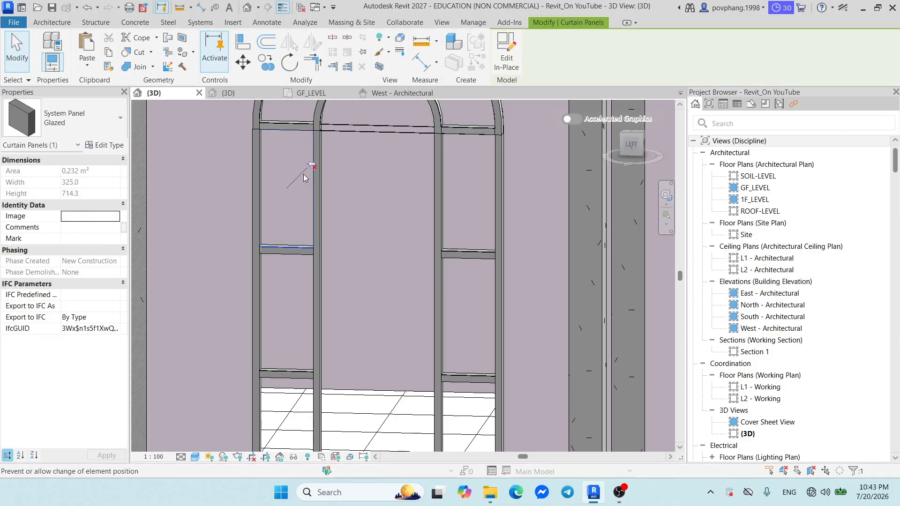
left_click(104, 145)
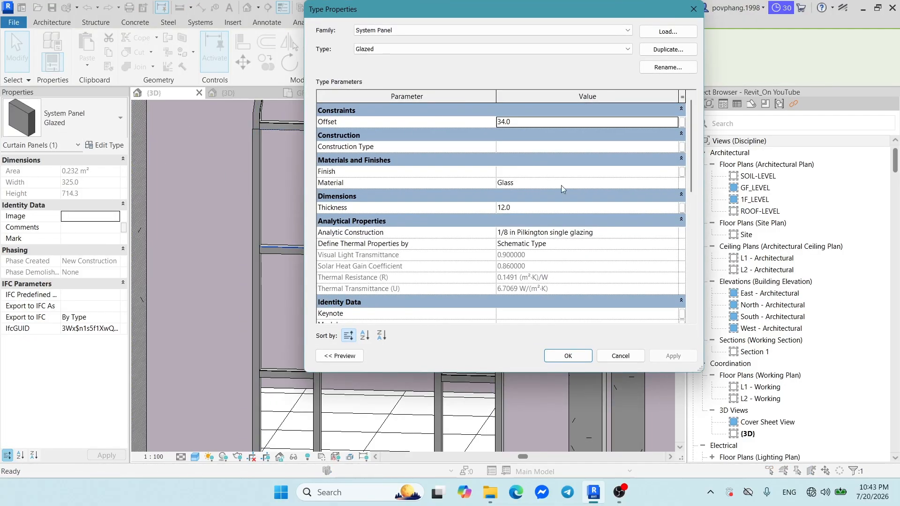
left_click(578, 185)
left_click(674, 182)
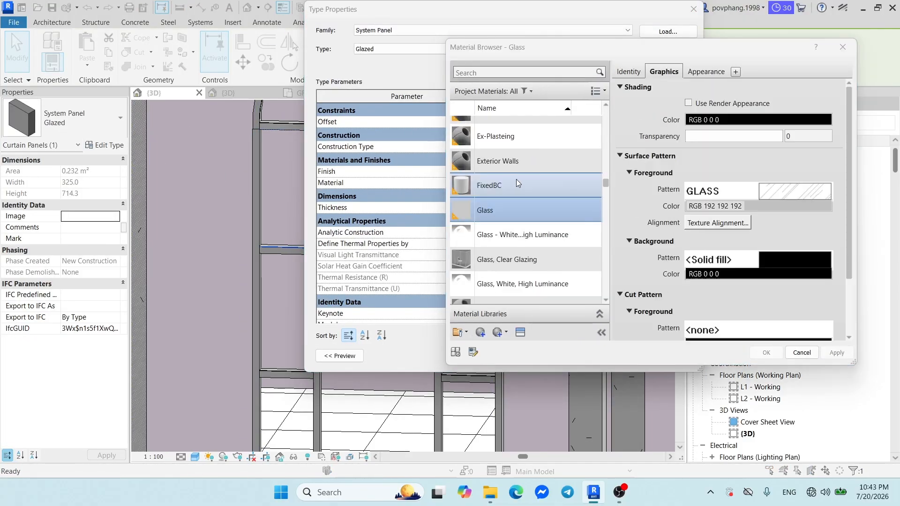
Search the project materials for "Gla" and examine the graphics settings of the glass and fiberglass materials.
scroll(517, 174, "up", 10)
scroll(526, 162, "up", 3)
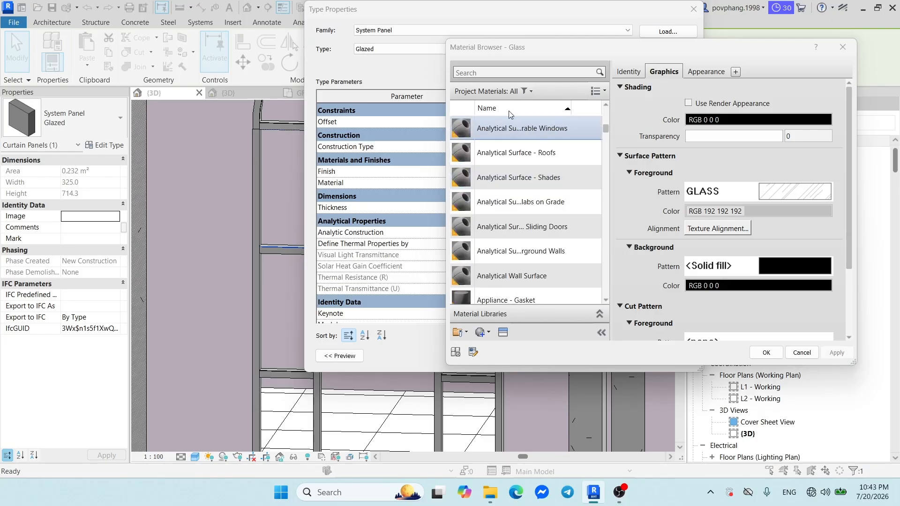
left_click(493, 72)
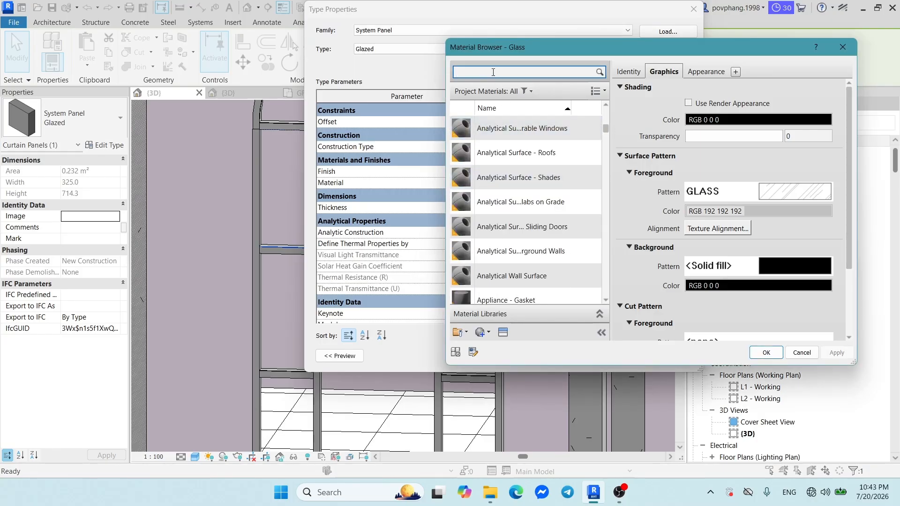
type("L")
key("BackSpace")
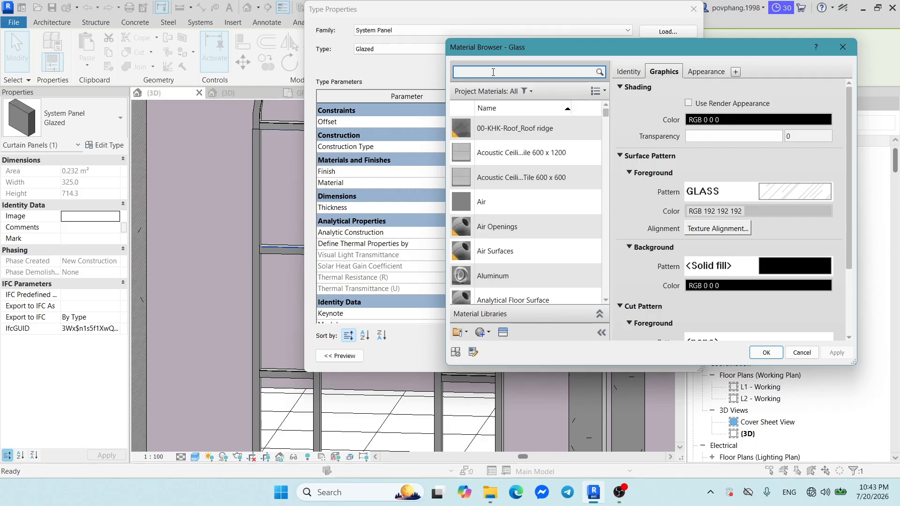
type("Gla")
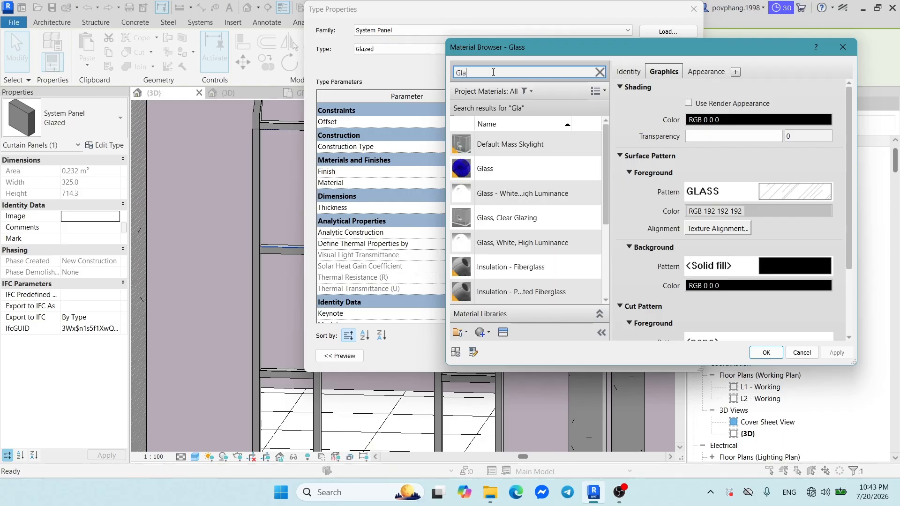
left_click(520, 195)
left_click(522, 215)
left_click(521, 237)
left_click(519, 262)
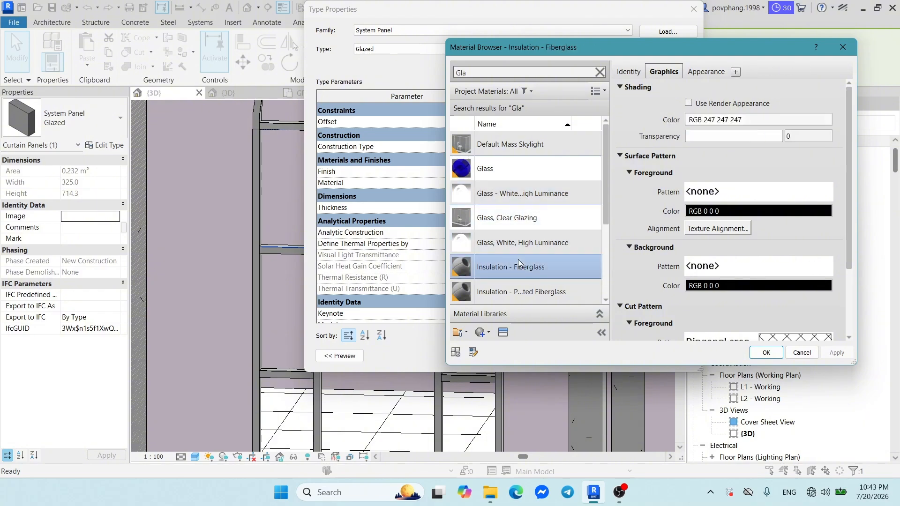
Assign the Tile, Mosaic, Gray material to the Glazed system panel type and close its type properties.
scroll(518, 259, "down", 1)
scroll(517, 262, "down", 2)
left_click(513, 267)
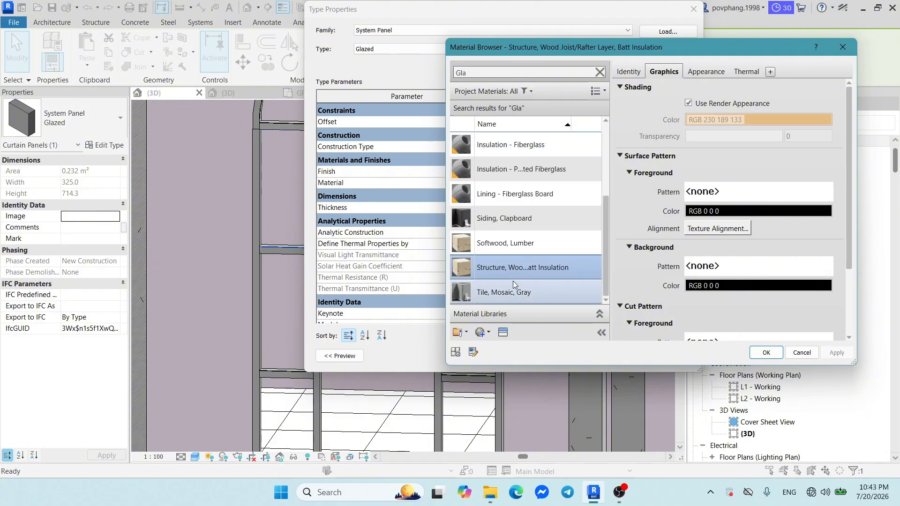
left_click(513, 290)
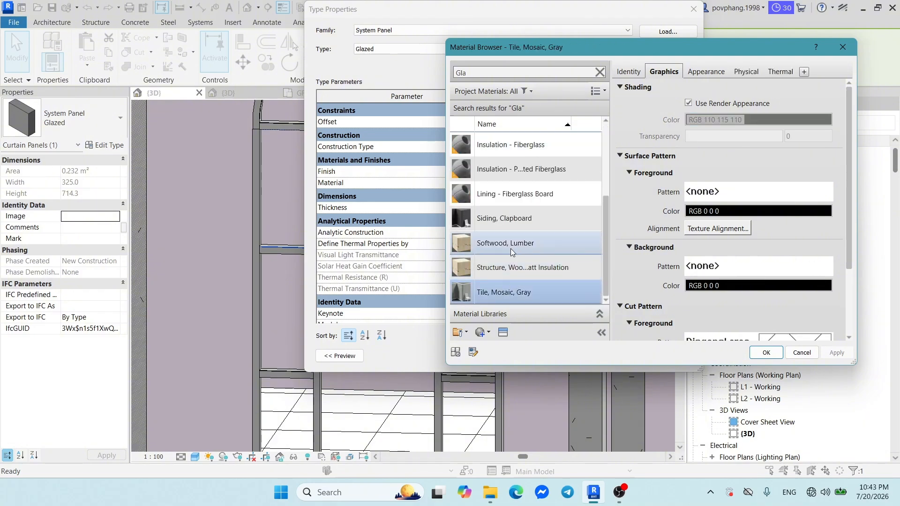
left_click(765, 352)
left_click(689, 357)
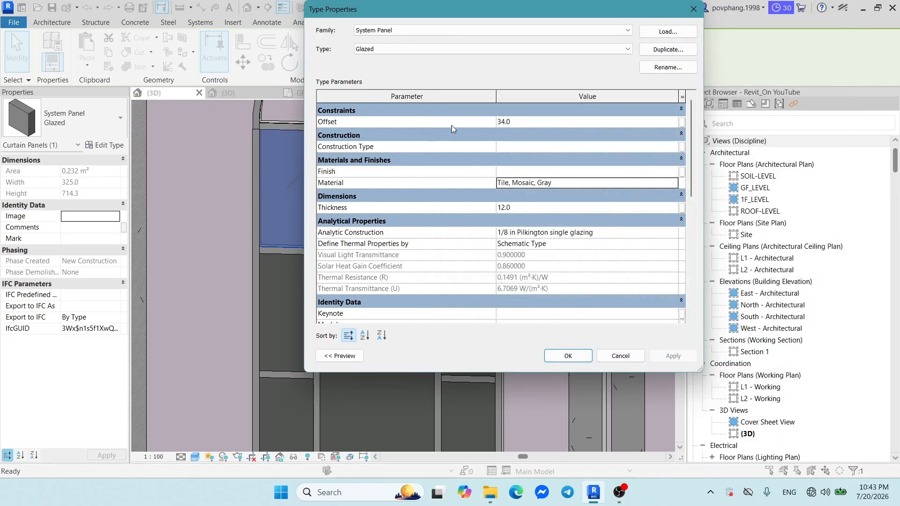
left_click(693, 10)
scroll(417, 204, "down", 3)
key("Escape")
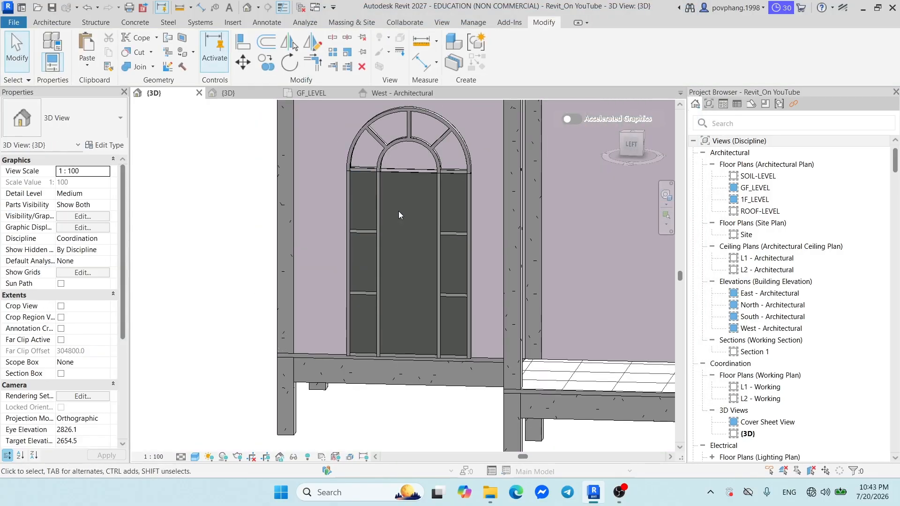
middle_click_drag(398, 211, 407, 180, "shift")
left_click(406, 180)
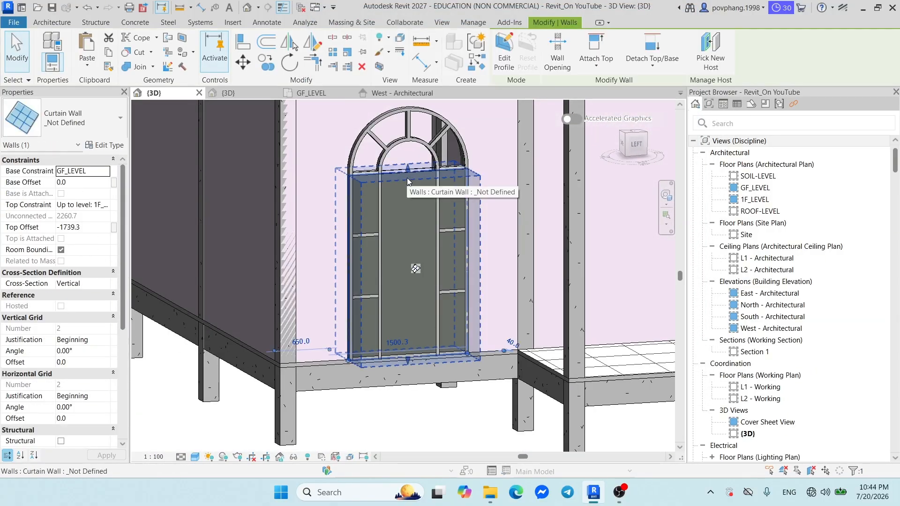
key("Escape")
Create a new material named Glass-Wall from the material setting of the Glazed type, starting from the side panel below the arch.
scroll(355, 186, "up", 2)
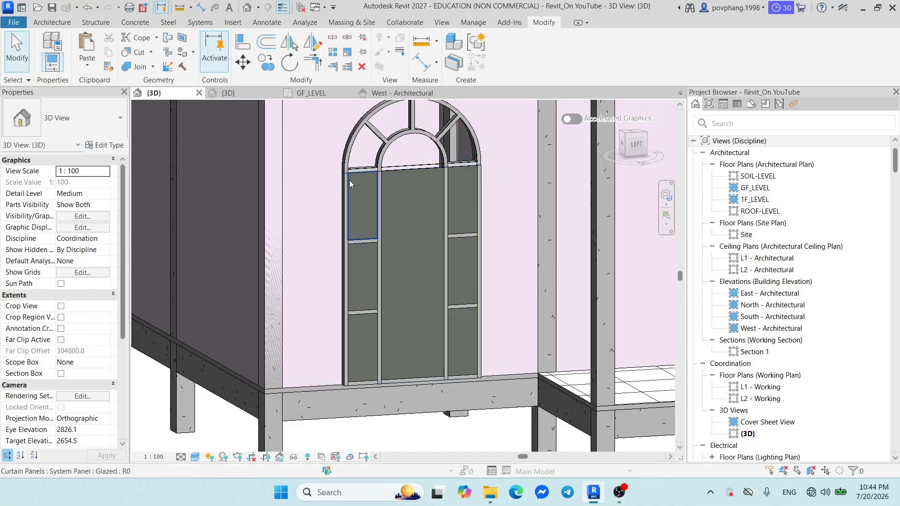
left_click(350, 180)
left_click(104, 145)
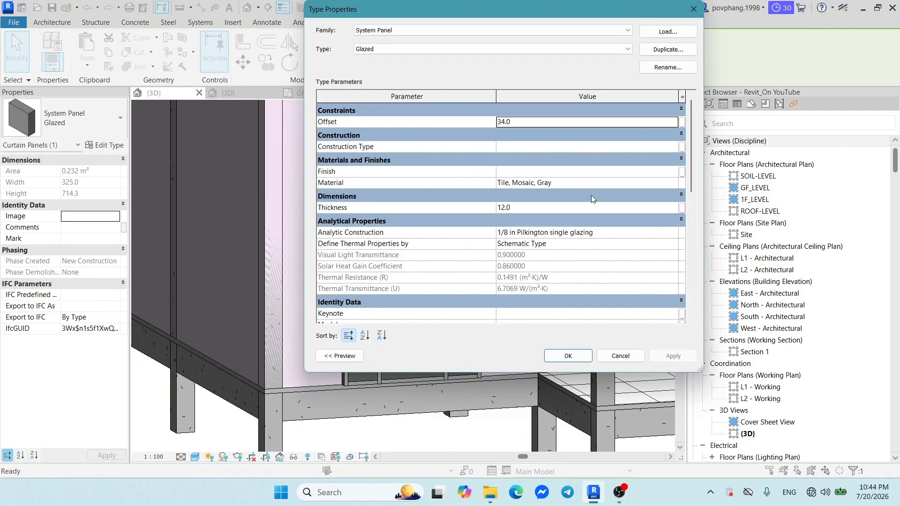
left_click(619, 183)
left_click(674, 182)
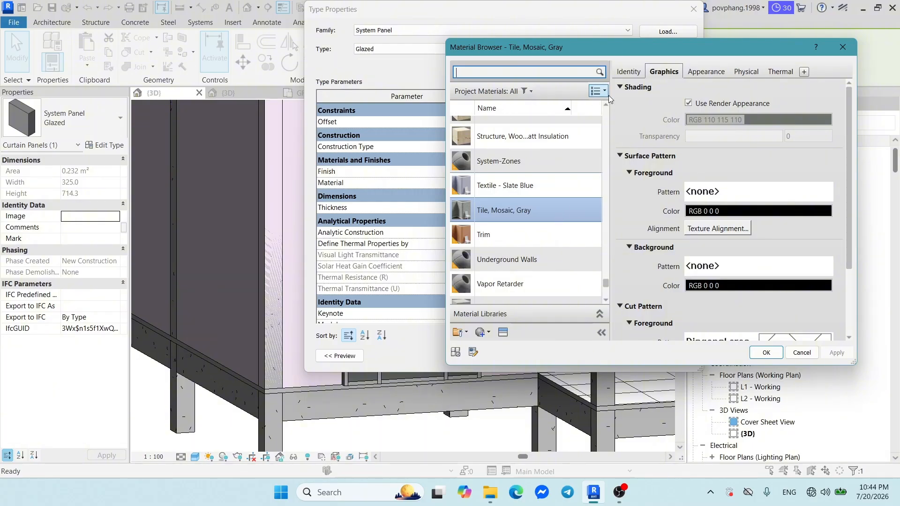
scroll(539, 211, "down", 1)
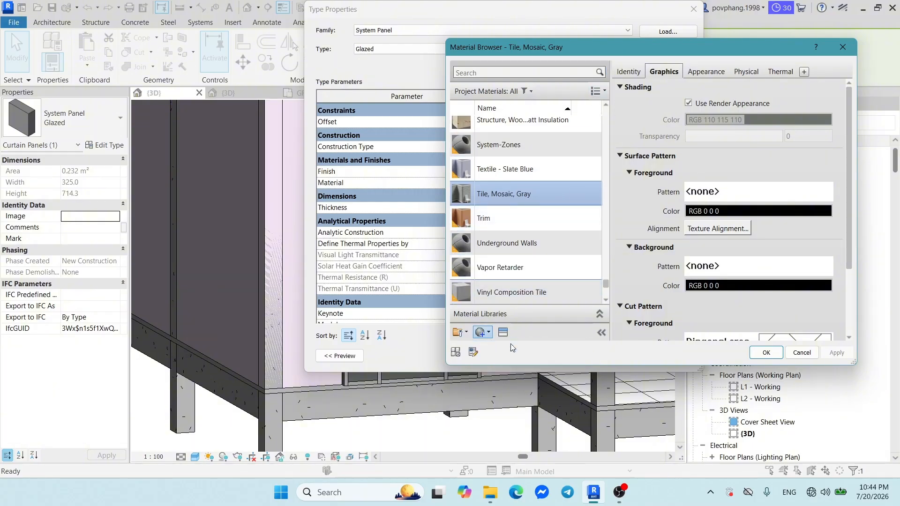
right_click(529, 194)
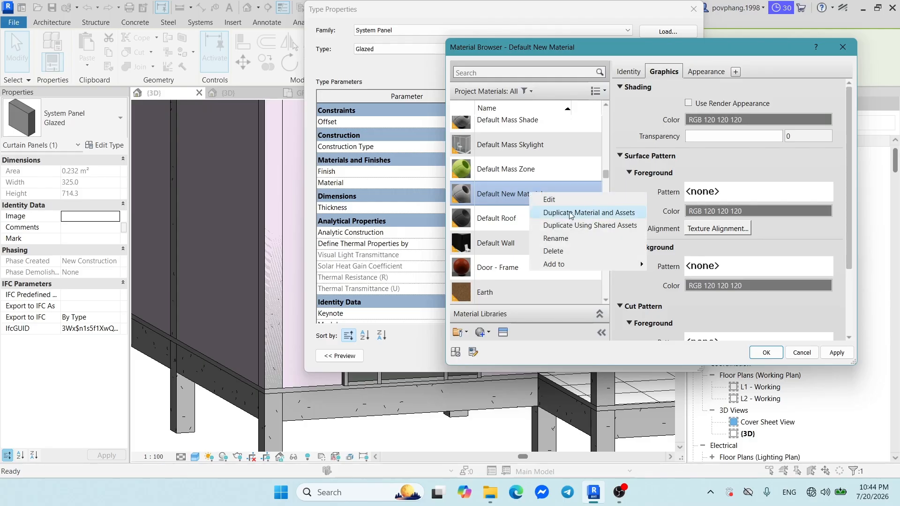
left_click(555, 238)
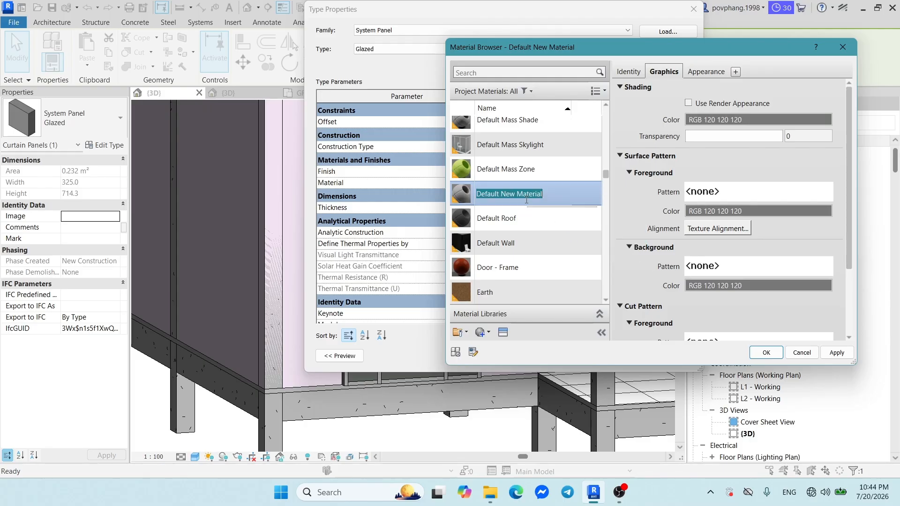
type("Glass-Wall")
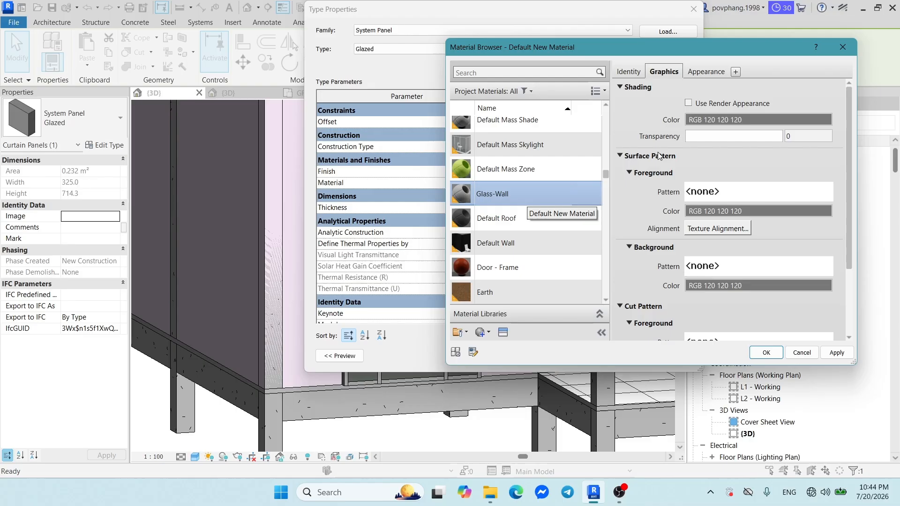
Set the shading colour of the Glass-Wall material to dark grey, RGB 72-72-72.
left_click(718, 120)
left_click_drag(779, 175, 779, 194)
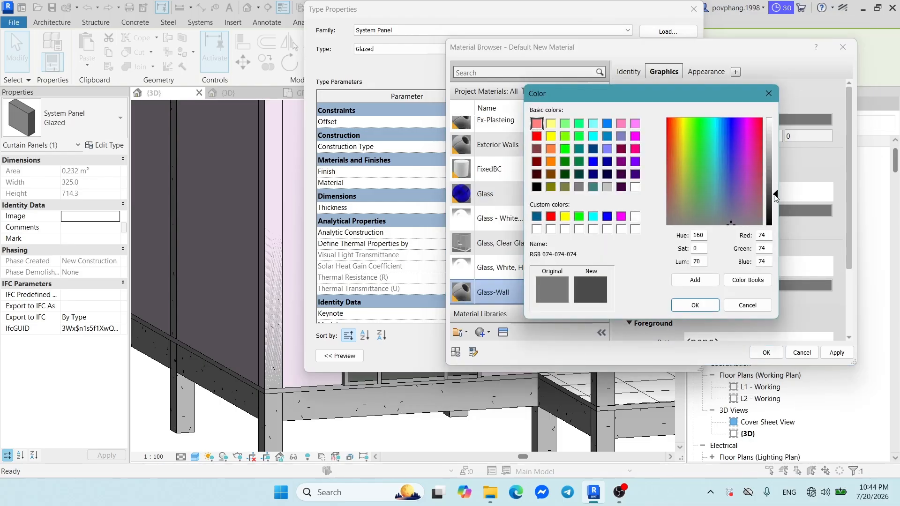
left_click(695, 305)
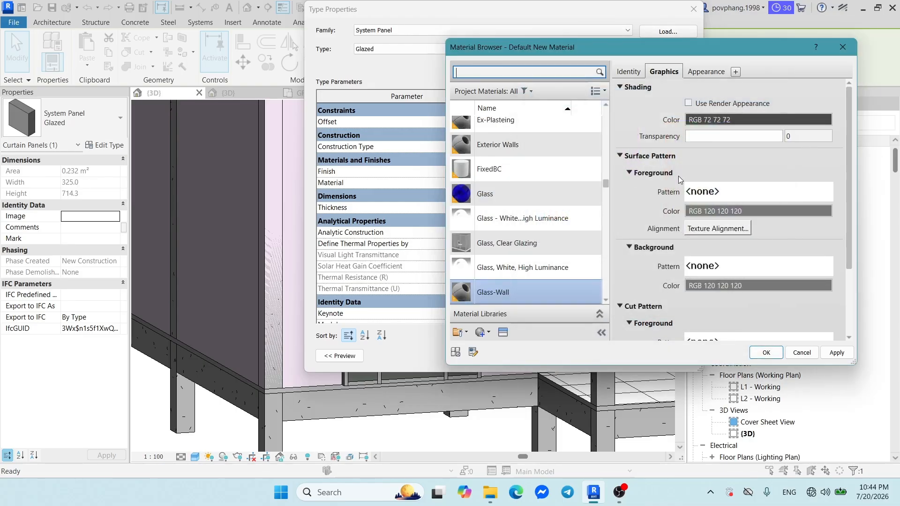
Examine the drafting and model fill patterns available for the surface foreground of Glass-Wall, leaving it at no pattern.
left_click(714, 192)
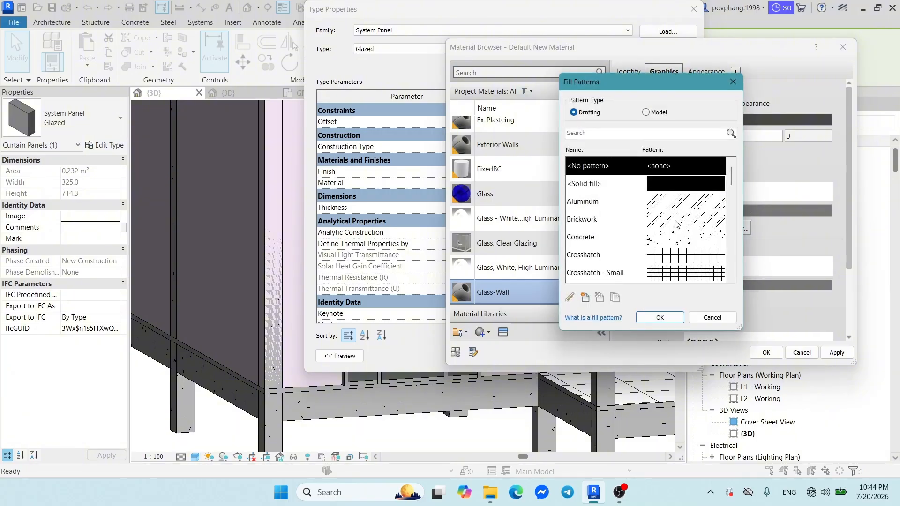
scroll(675, 224, "down", 5)
left_click(656, 113)
scroll(687, 230, "up", 5)
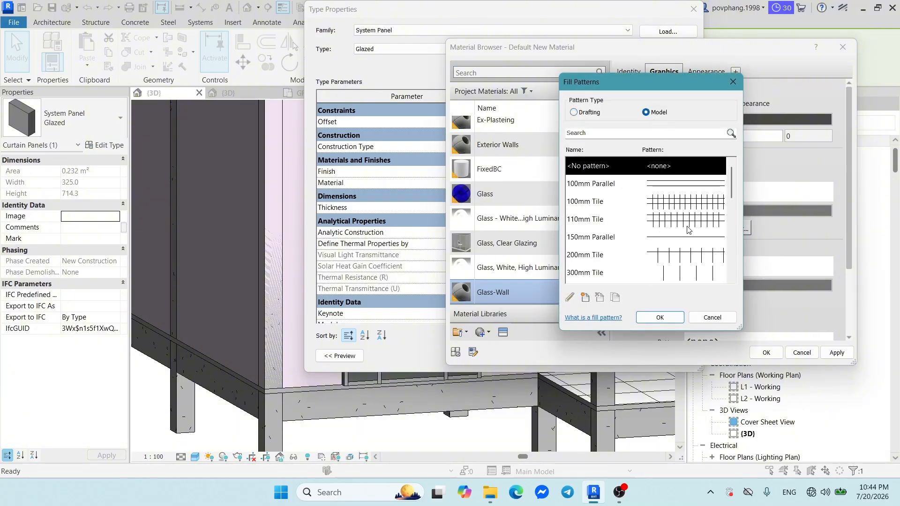
scroll(687, 229, "down", 10)
scroll(688, 227, "up", 10)
scroll(688, 222, "down", 10)
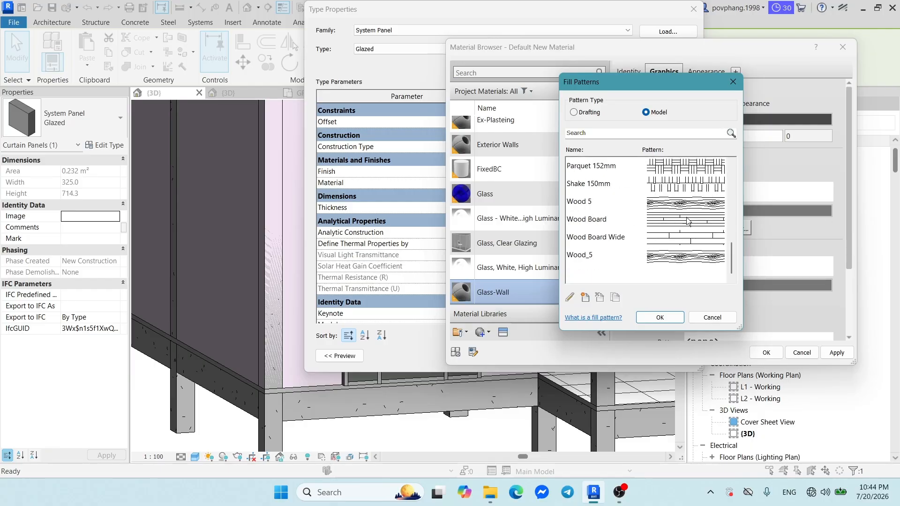
scroll(687, 221, "up", 10)
left_click(575, 112)
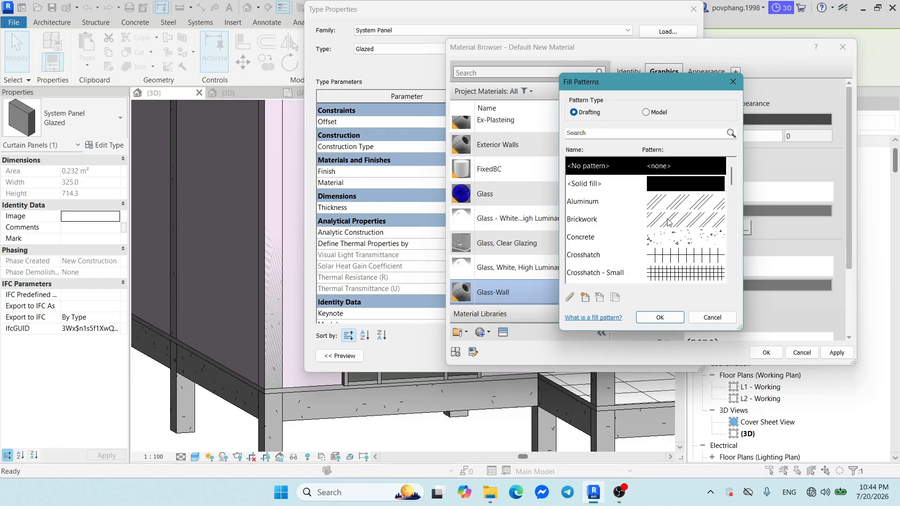
scroll(670, 220, "down", 10)
scroll(682, 197, "up", 9)
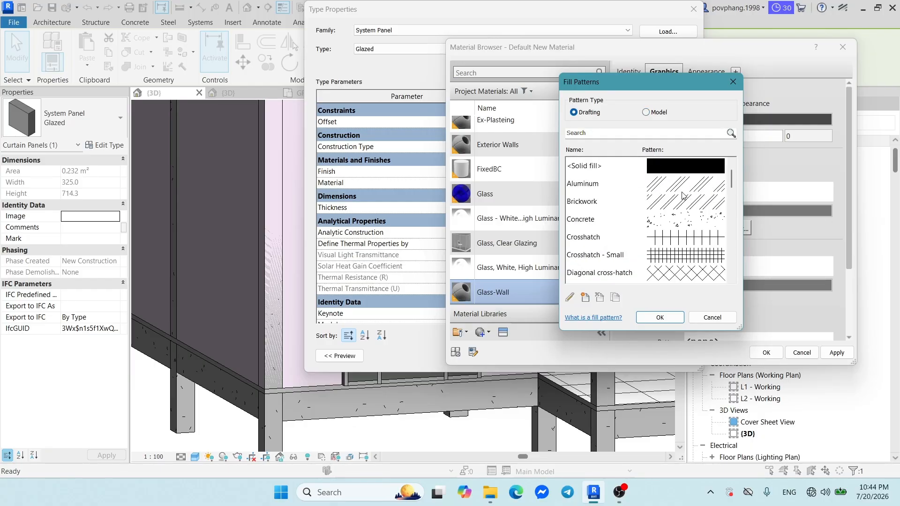
scroll(682, 196, "up", 1)
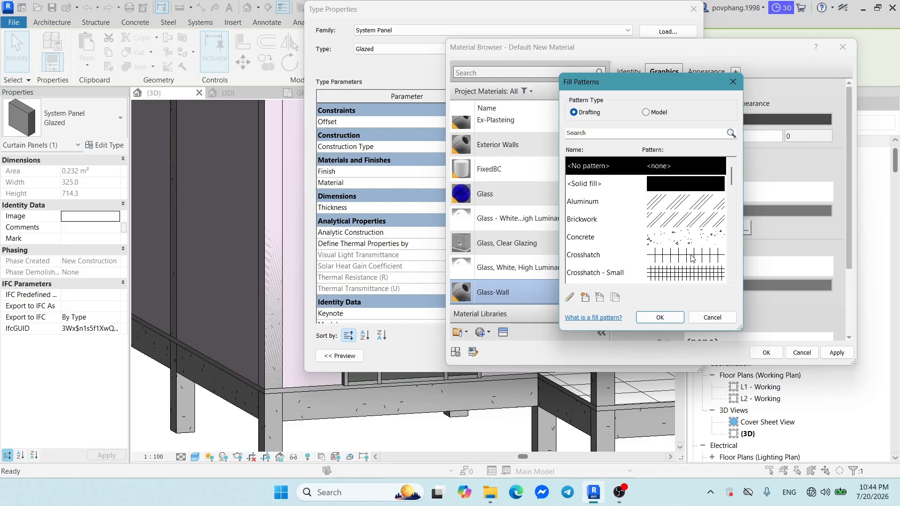
left_click(676, 203)
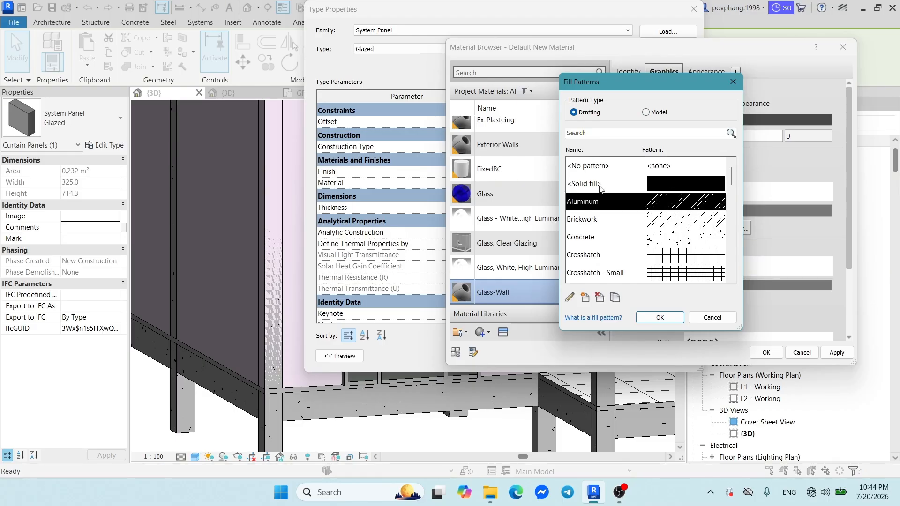
scroll(604, 197, "down", 10)
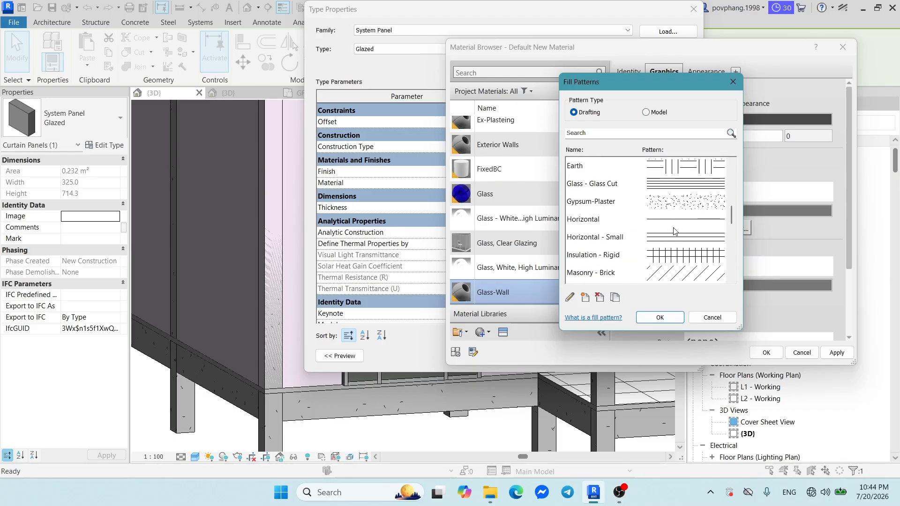
left_click(647, 113)
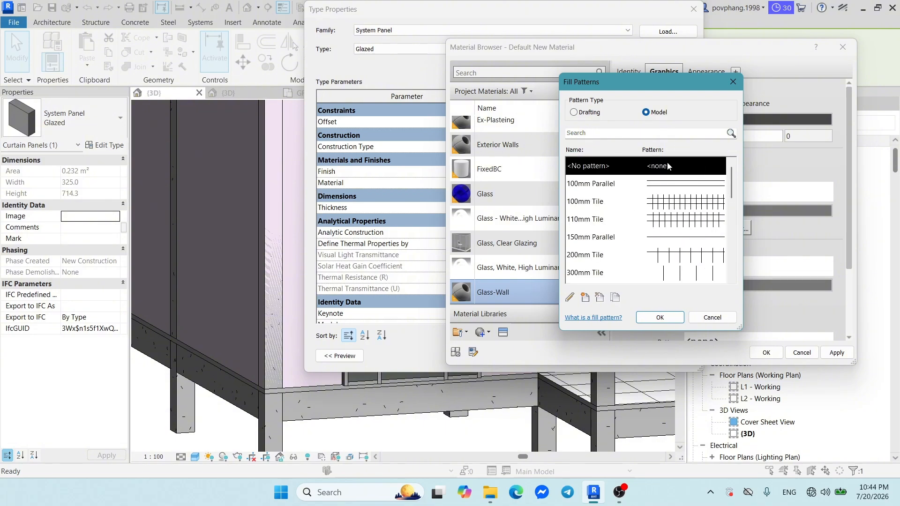
left_click(659, 318)
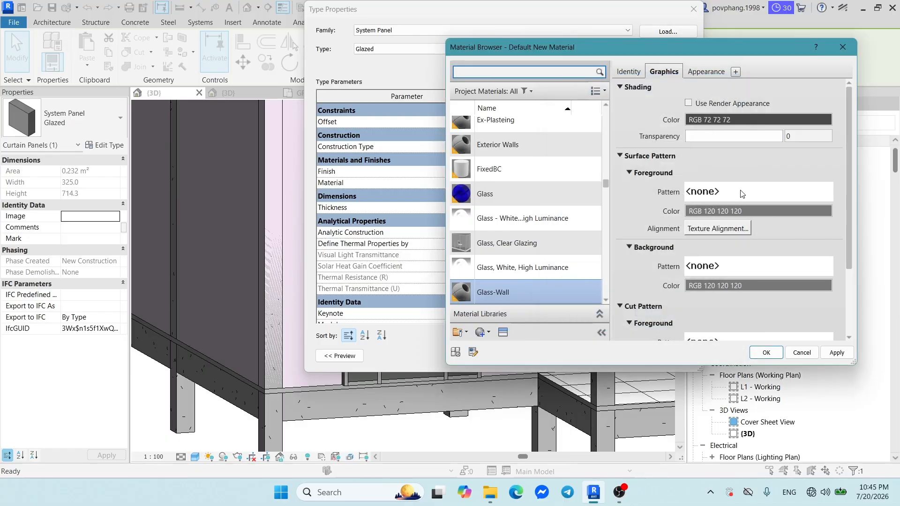
Set the surface foreground of Glass-Wall to the Aluminum drafting pattern in light grey, RGB 227-227-227.
left_click(740, 192)
left_click(595, 198)
left_click(659, 318)
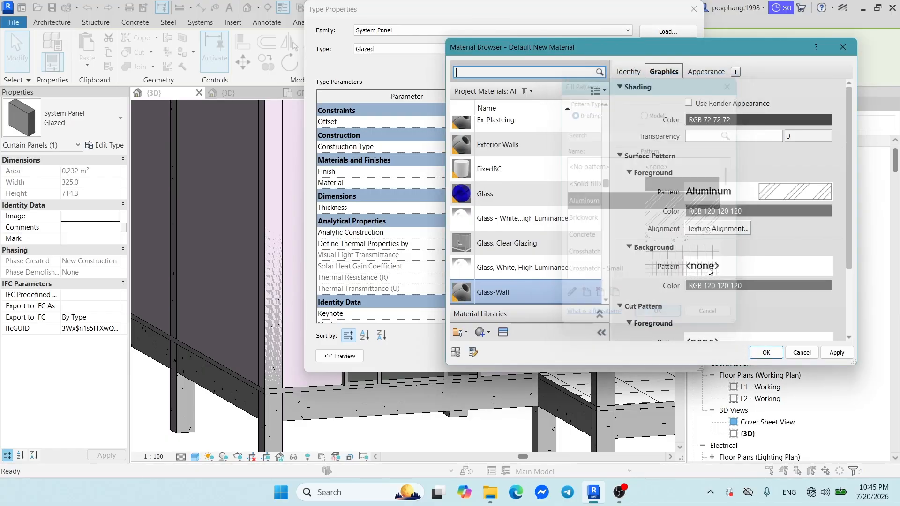
left_click(747, 209)
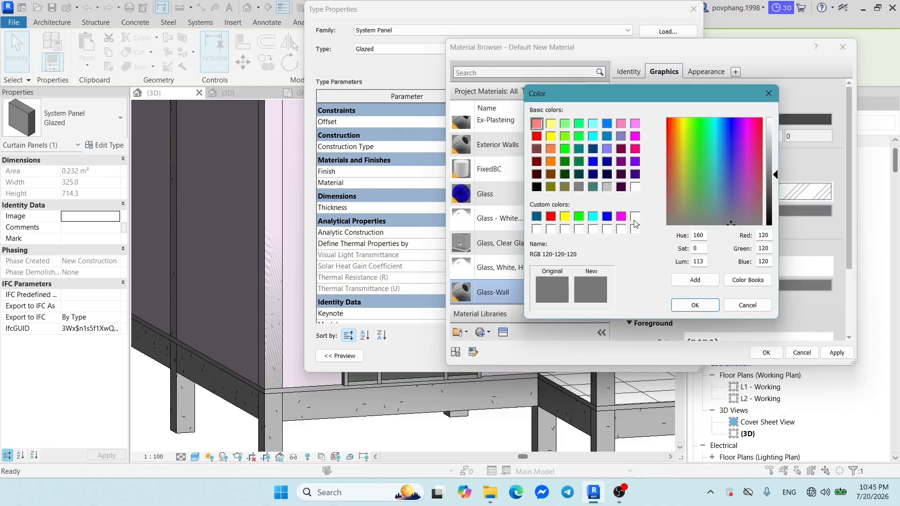
left_click(605, 187)
left_click_drag(776, 145, 777, 134)
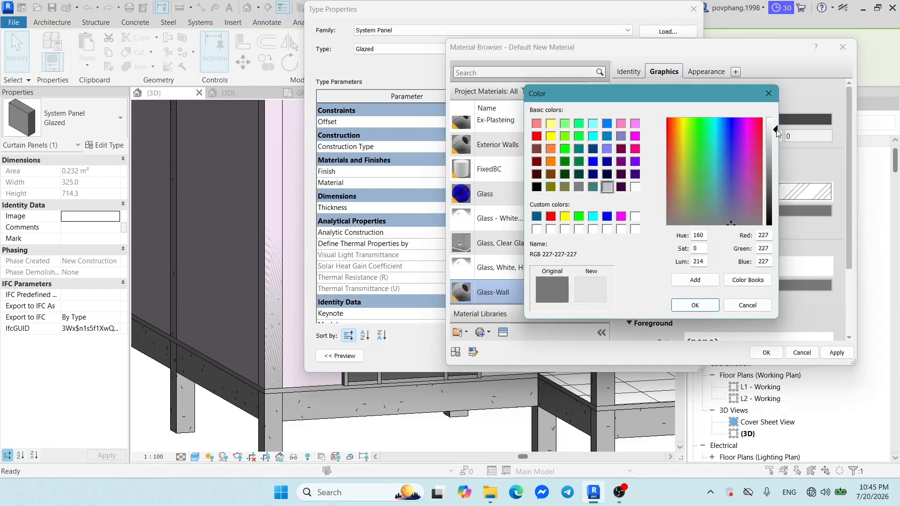
left_click(694, 305)
Apply the Glass-Wall edits and assign the material to the Glazed system panel type.
left_click(837, 352)
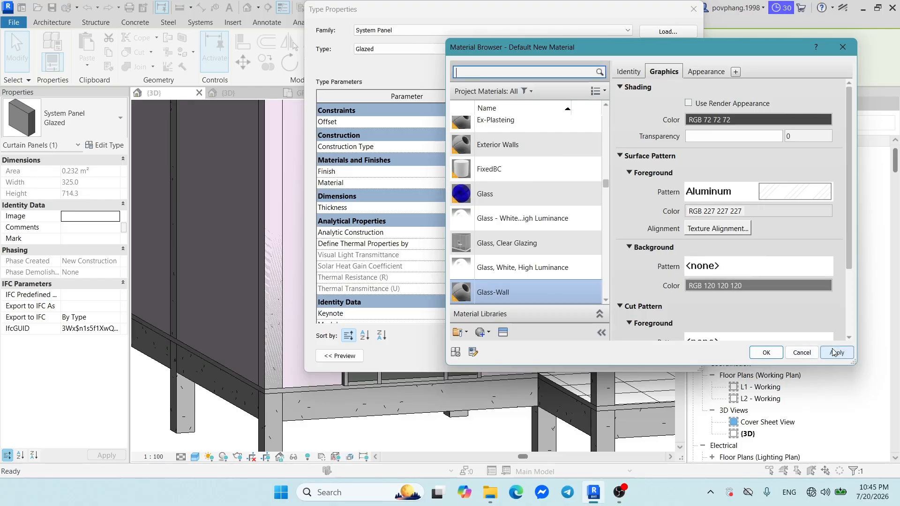
left_click(766, 353)
left_click(578, 183)
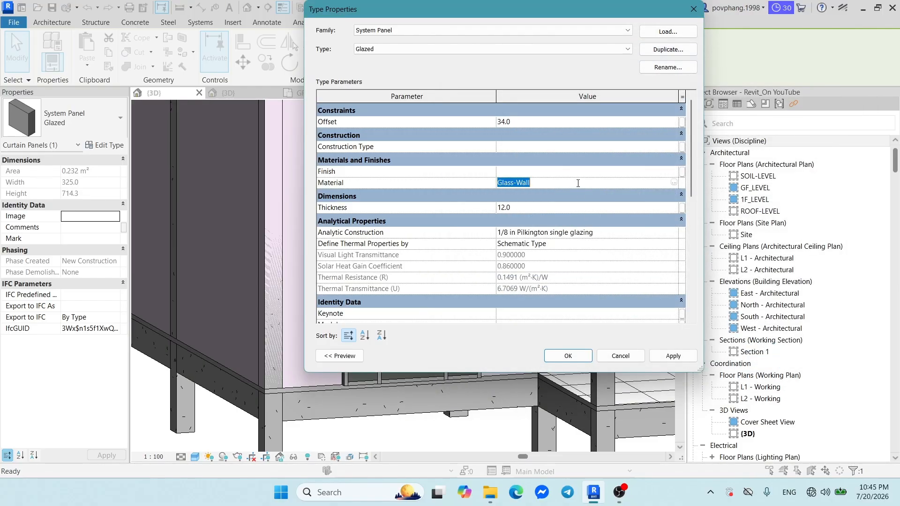
left_click(674, 355)
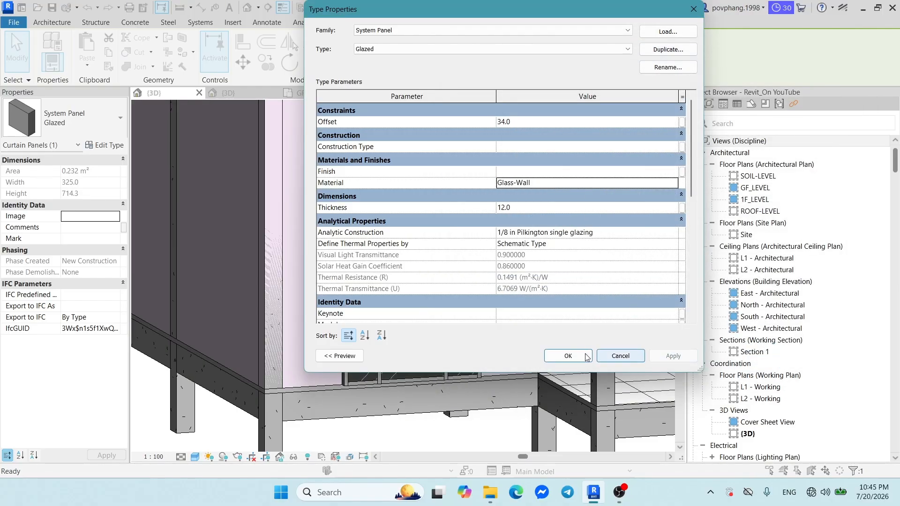
Confirm the Glazed panel type properties with the Glass-Wall material and clear the selection.
left_click(567, 356)
middle_click_drag(466, 252, 430, 189, "shift")
left_click(422, 181)
key("Escape")
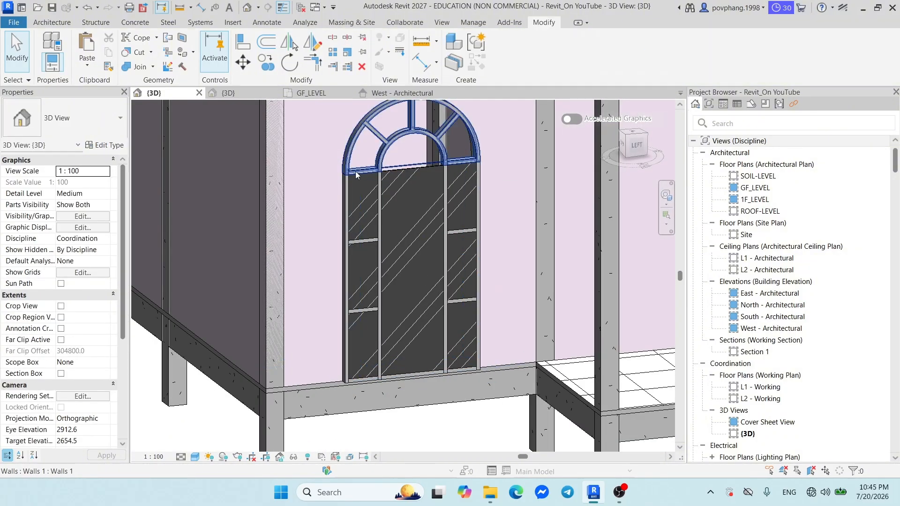
scroll(355, 173, "up", 2)
key("Tab")
key("Tab")
key("Tab")
key("Tab")
key("Tab")
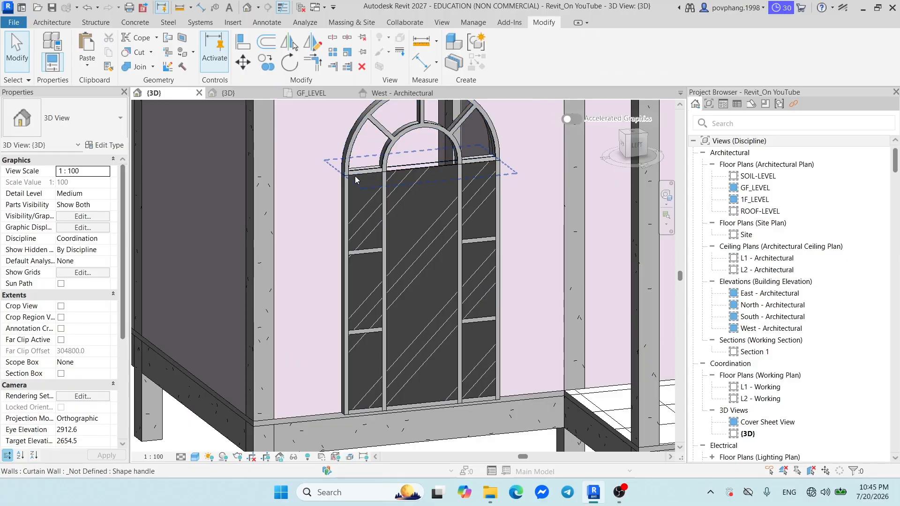
right_click(355, 176)
key("Escape")
scroll(377, 189, "up", 1)
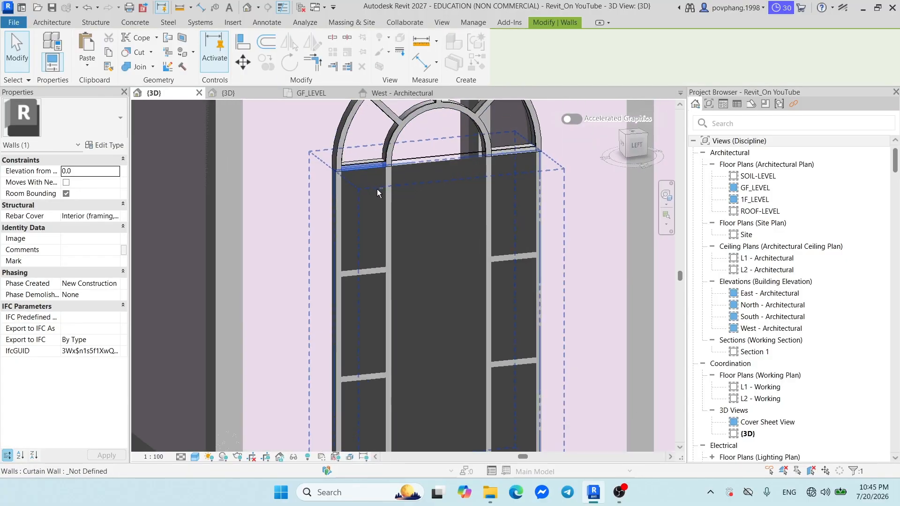
Set the shading transparency of the Glass-Wall material to 69 through the Glazed panel type and apply the changes.
middle_click_drag(377, 190, 335, 167, "shift")
left_click(338, 167)
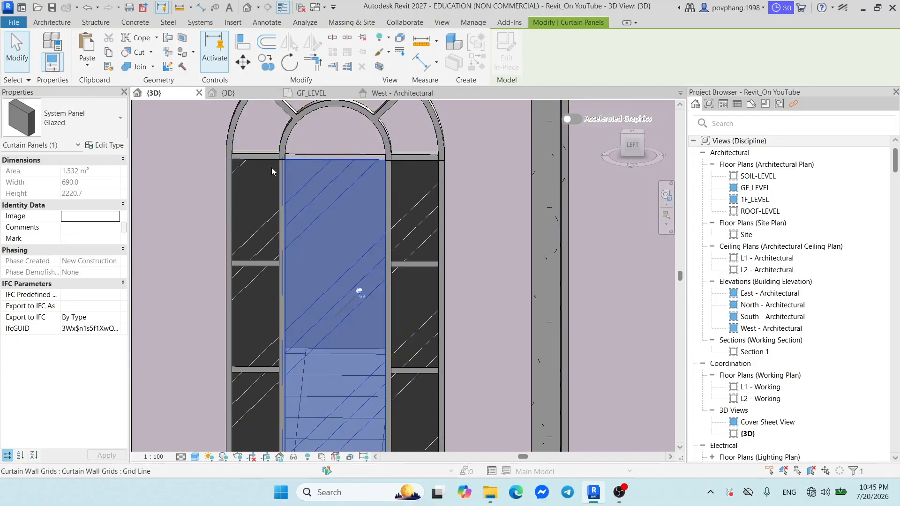
left_click(104, 145)
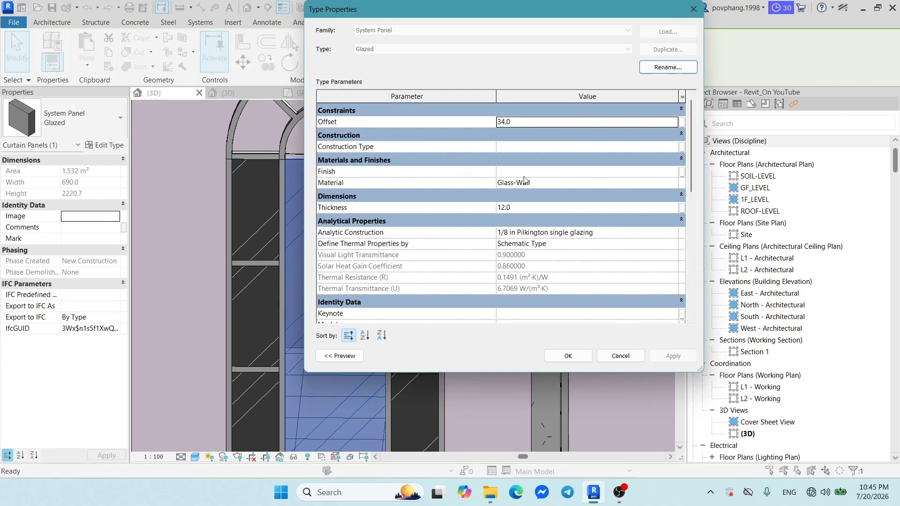
left_click(578, 183)
left_click(680, 183)
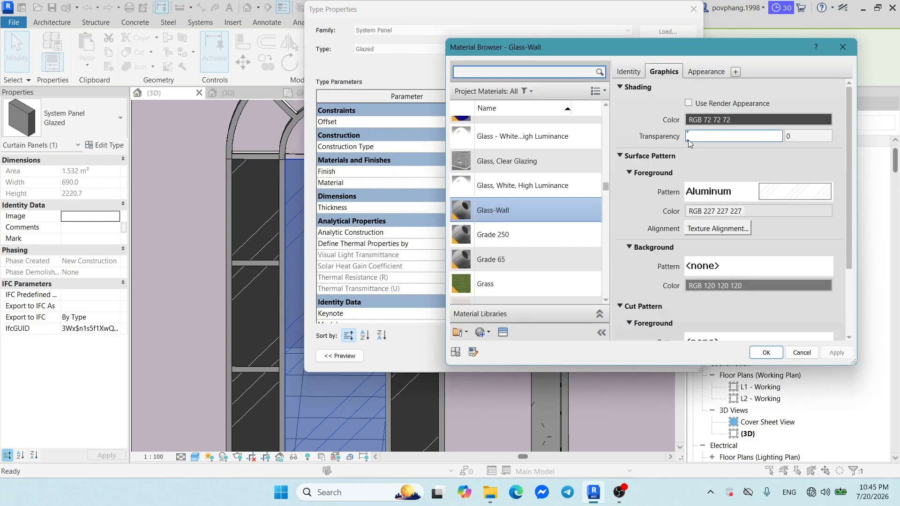
left_click_drag(688, 140, 710, 137)
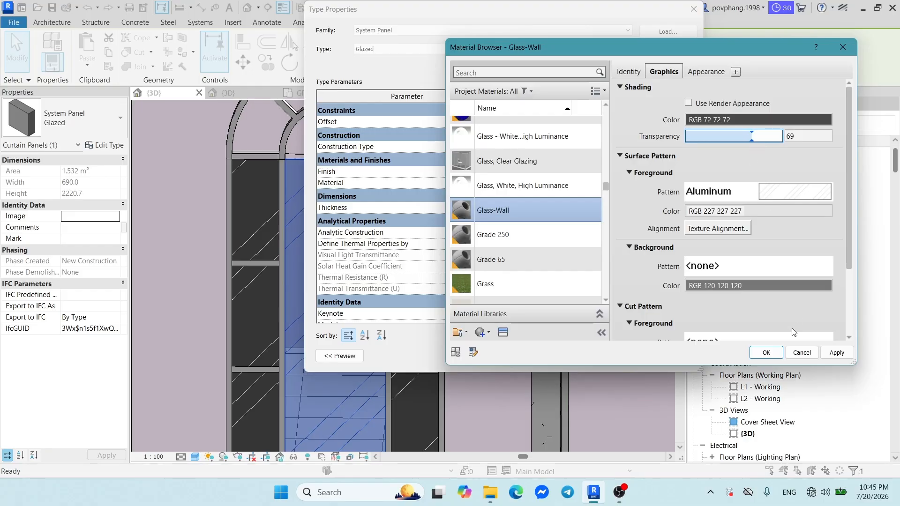
left_click(837, 353)
left_click(766, 352)
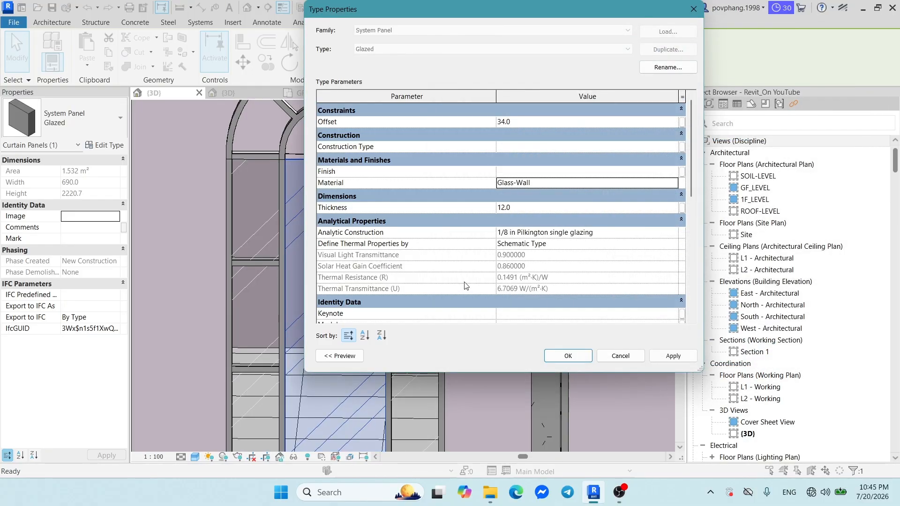
left_click(658, 360)
left_click(582, 360)
key("Escape")
Edit the in-place arched window top, assign the Glass-Wall material to its glass extrusion, and finish the model.
middle_click_drag(392, 328, 379, 361, "shift")
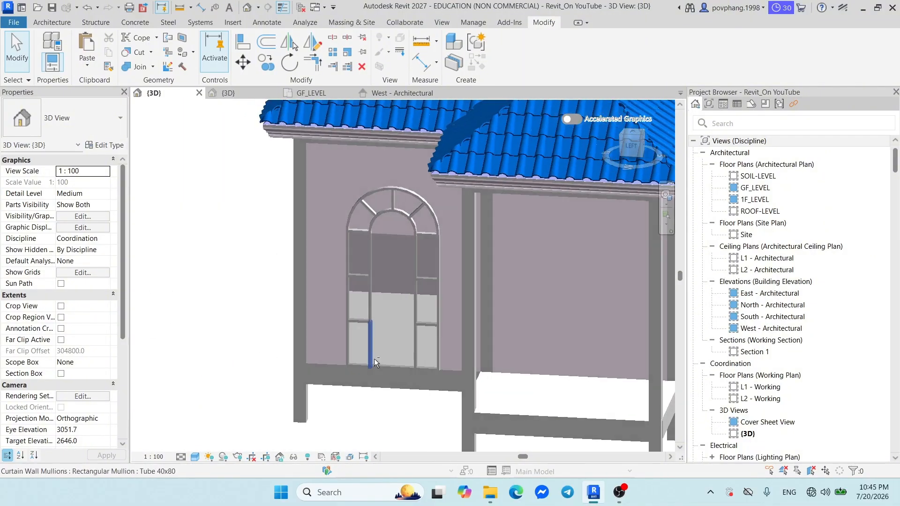
mouse_move(396, 250)
middle_mouse_down("shift")
mouse_move(422, 285)
mouse_move(405, 323)
middle_mouse_up("shift")
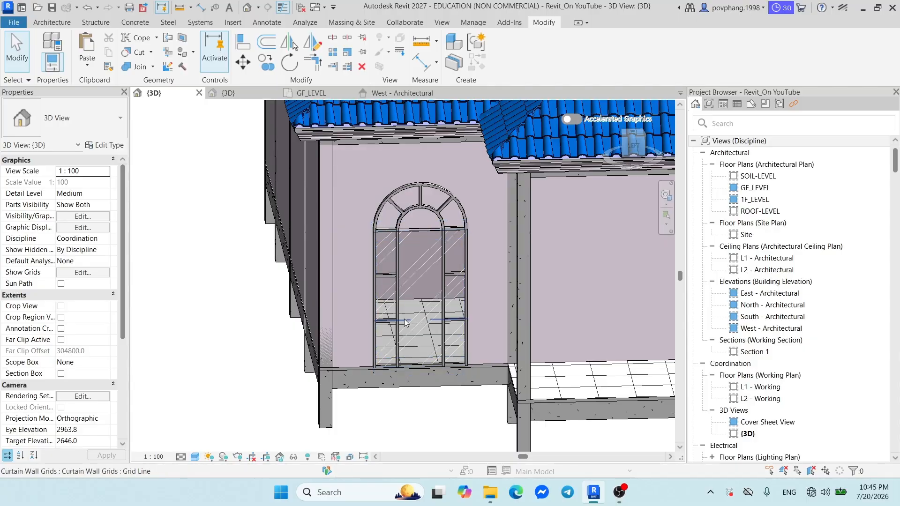
scroll(390, 206, "up", 3)
left_click(396, 209)
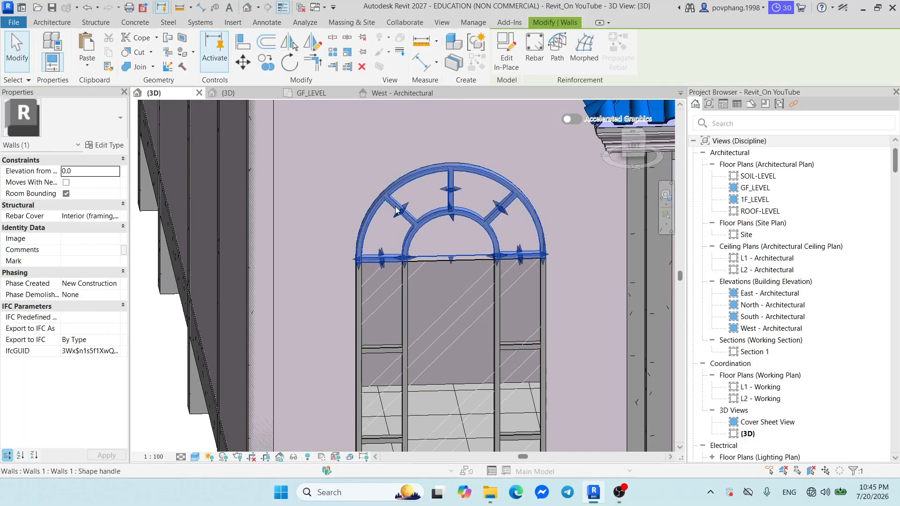
left_click(506, 52)
left_click(411, 178)
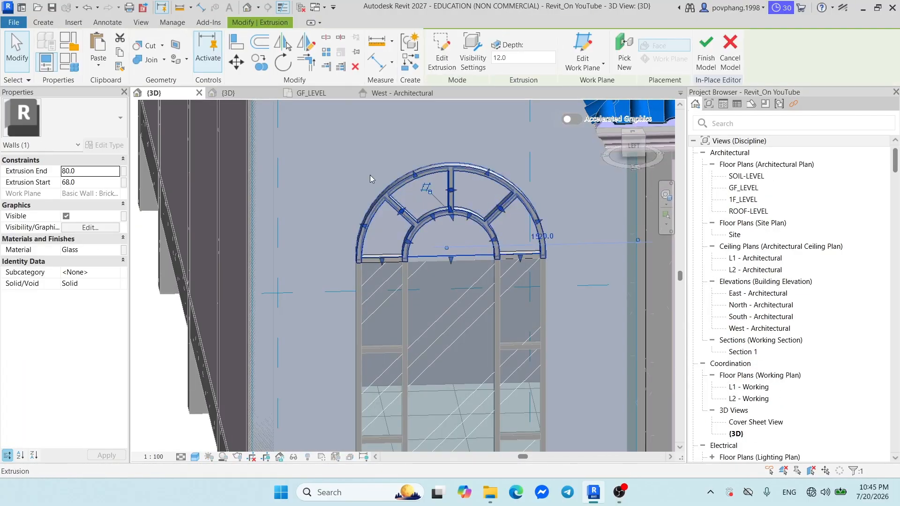
left_click(123, 250)
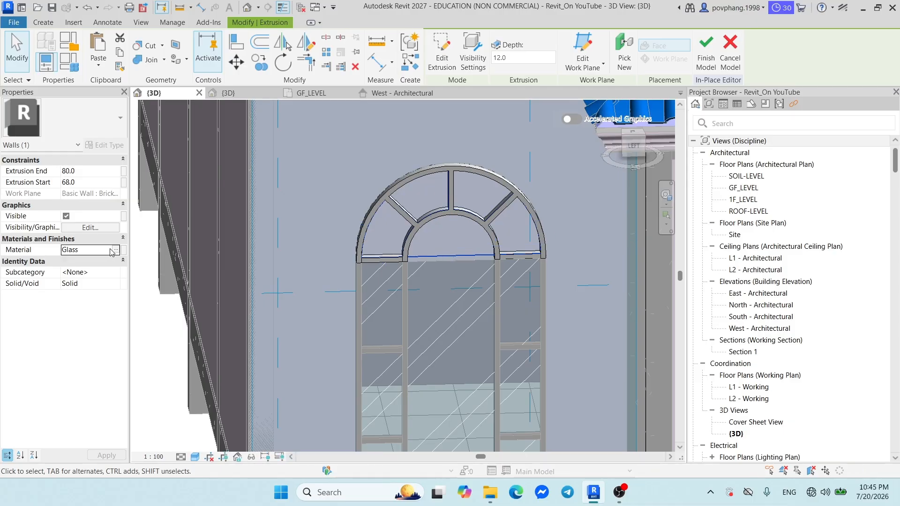
left_click(706, 52)
Examine the glazed arched window and the surrounding house facade from several angles.
middle_click_drag(463, 112, 412, 220, "shift")
scroll(288, 251, "down", 2)
middle_click_drag(288, 251, 260, 195, "shift")
scroll(370, 322, "up", 4)
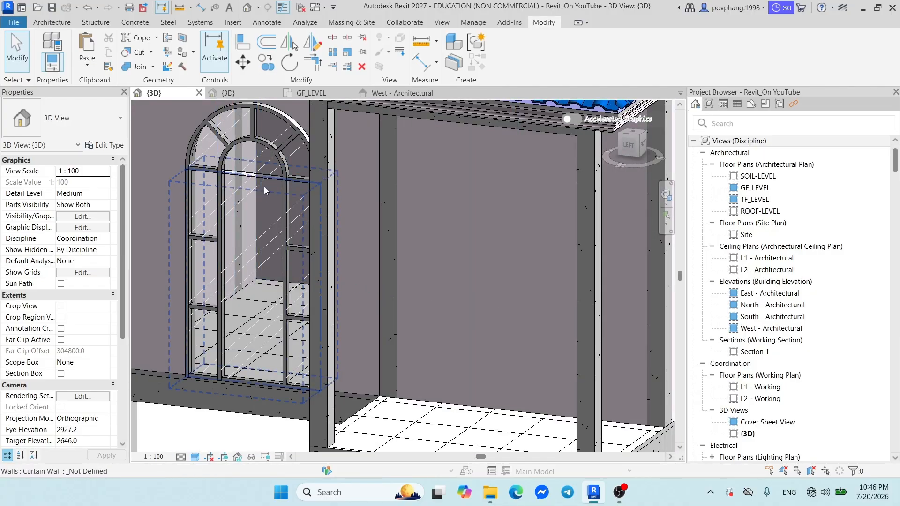
middle_click_drag(227, 219, 319, 208, "shift")
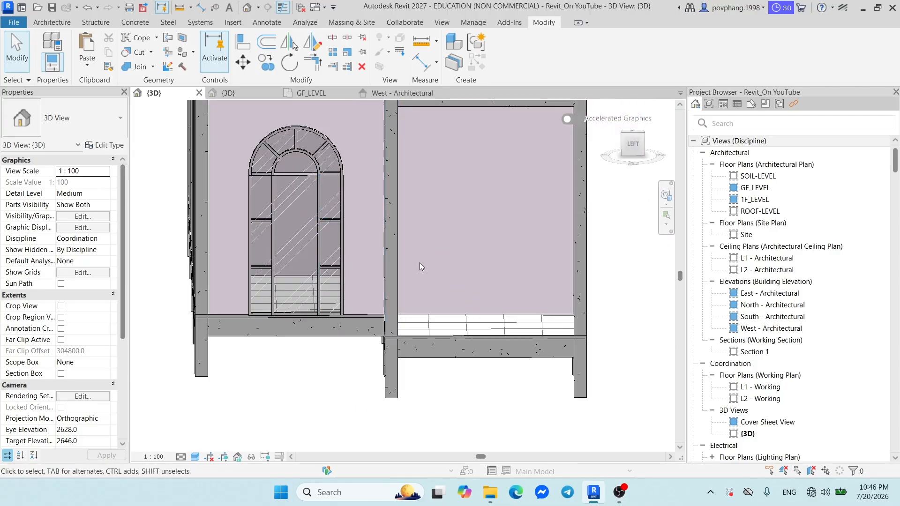
middle_click_drag(420, 262, 430, 365, "shift")
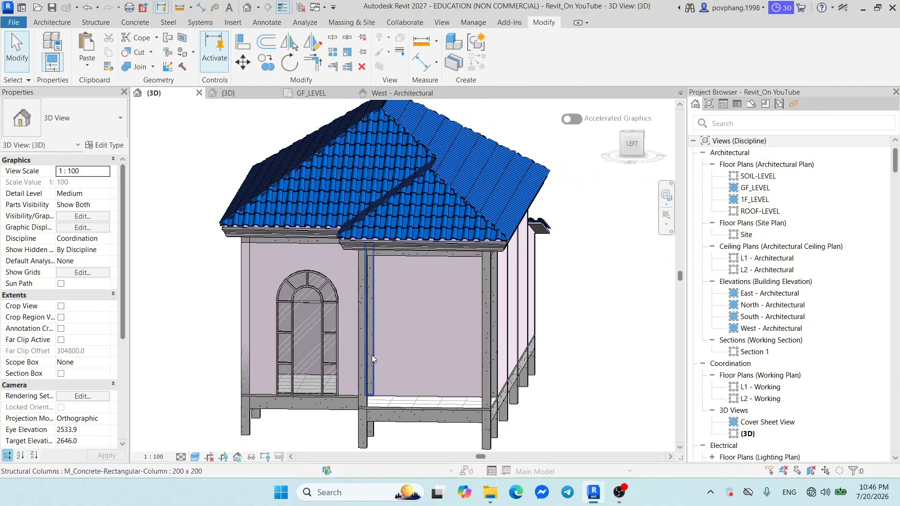
middle_click_drag(494, 353, 448, 309, "shift")
scroll(262, 236, "up", 5)
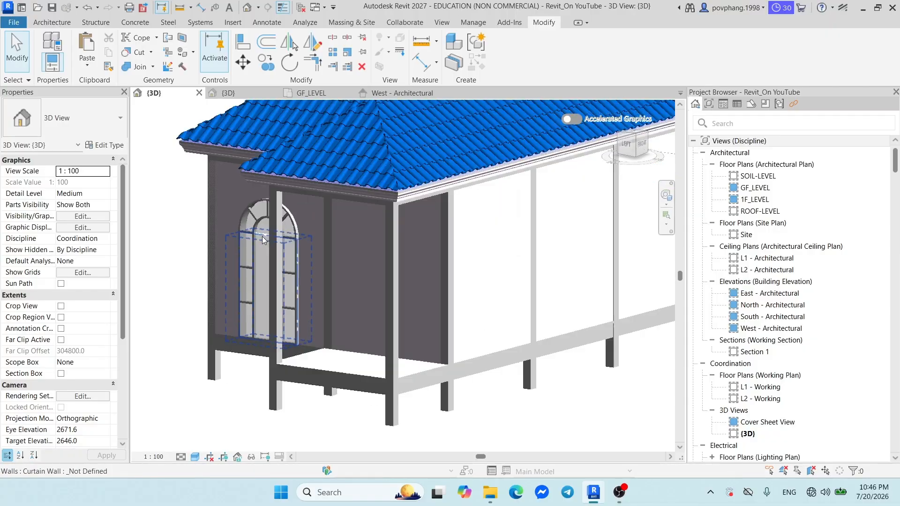